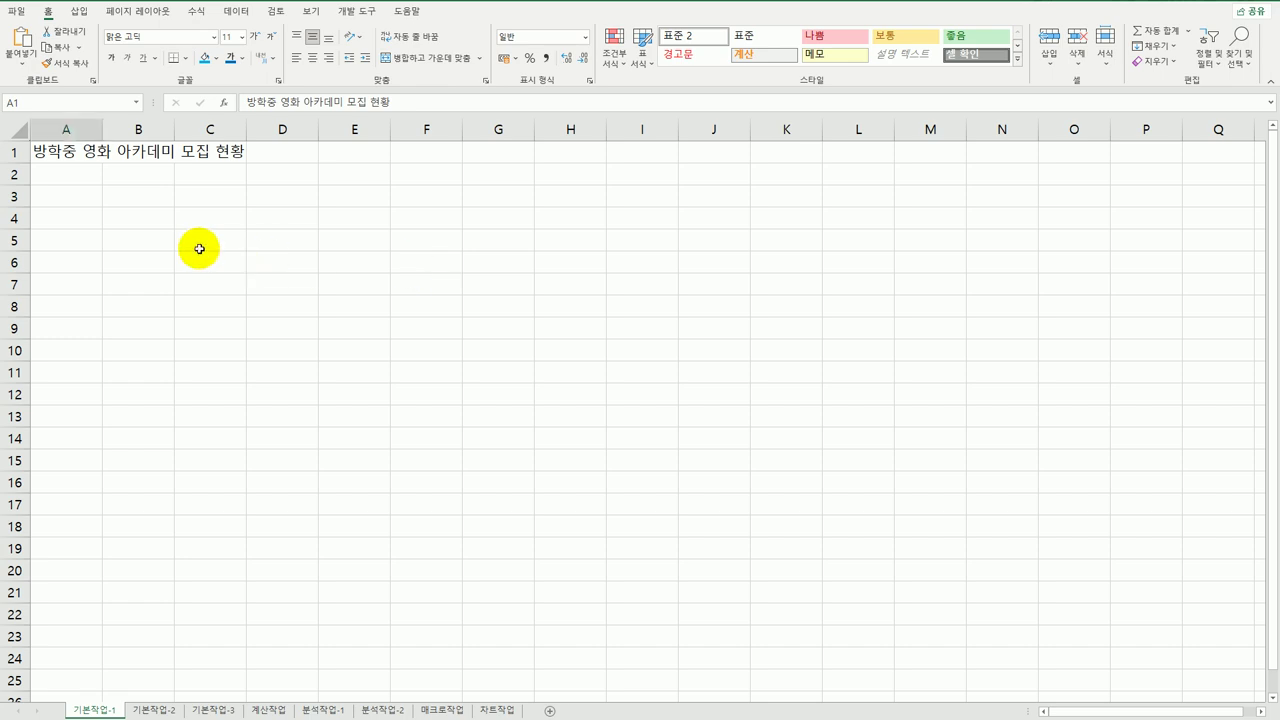
drag(89, 192, 426, 413)
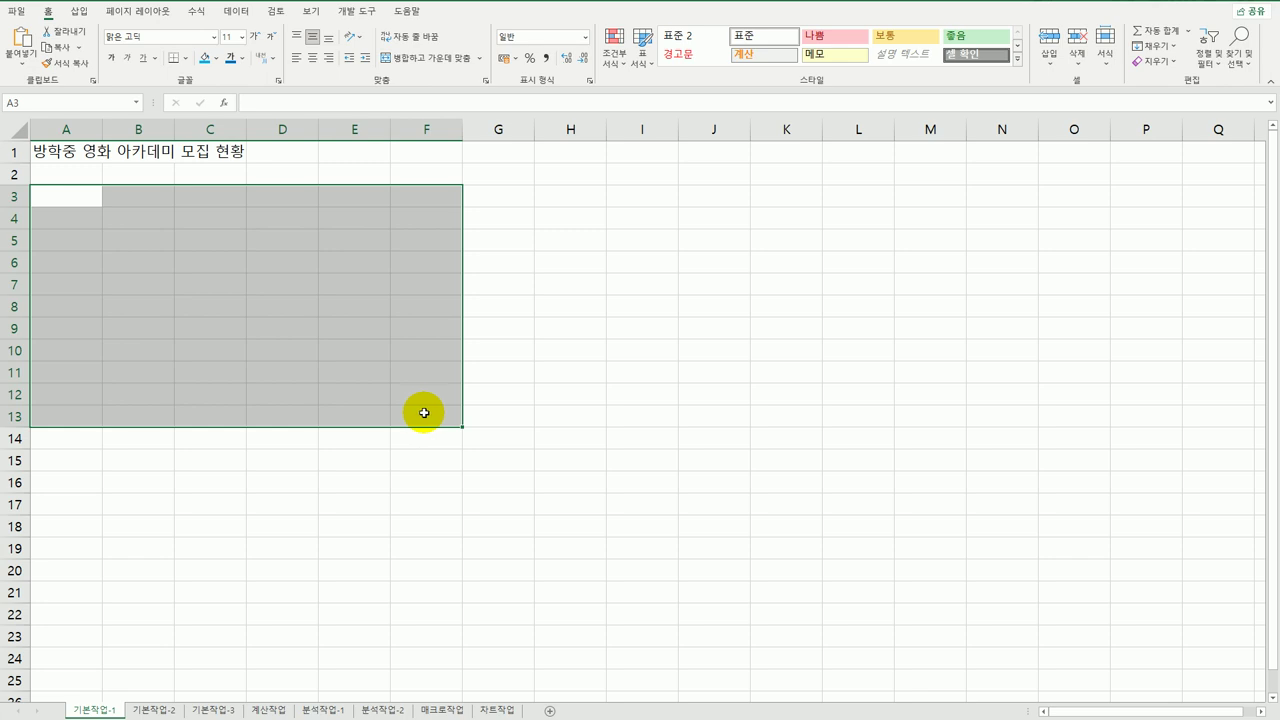
click(91, 200)
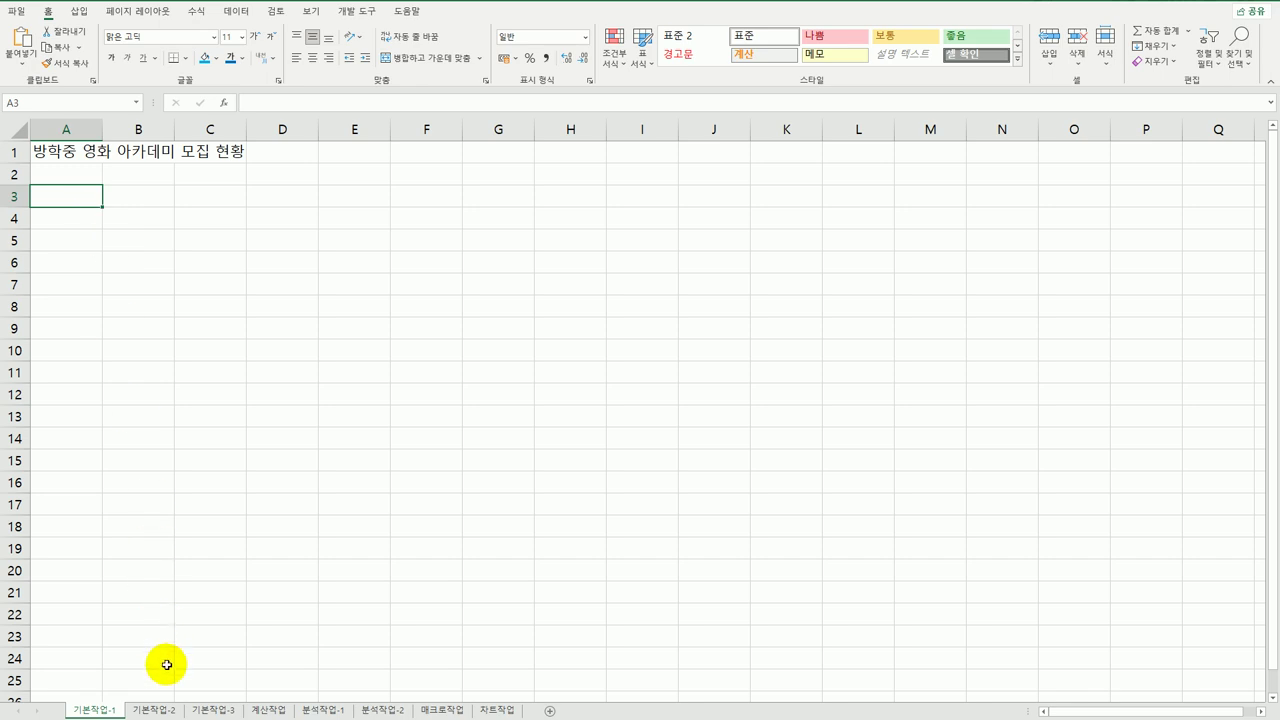
On the 기본작업-2 sheet, merge and center the title across A1:G1 and apply the 제목 1 cell style
click(155, 708)
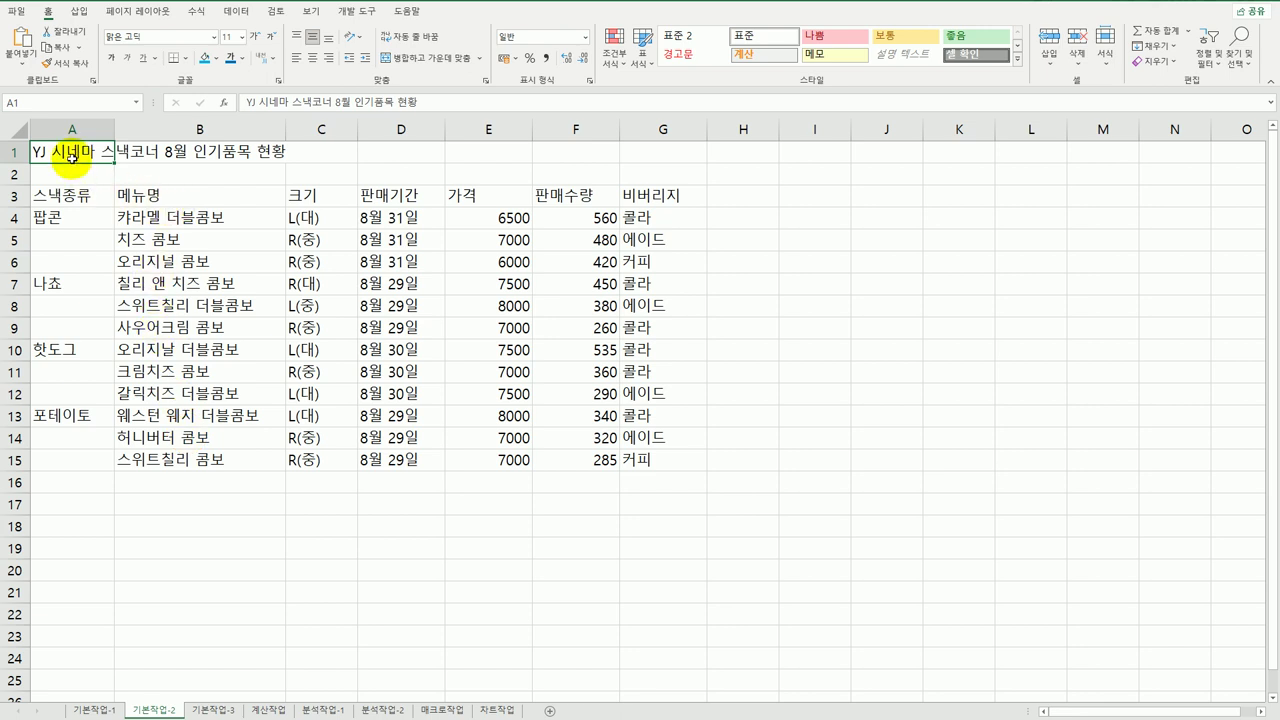
drag(82, 154, 641, 158)
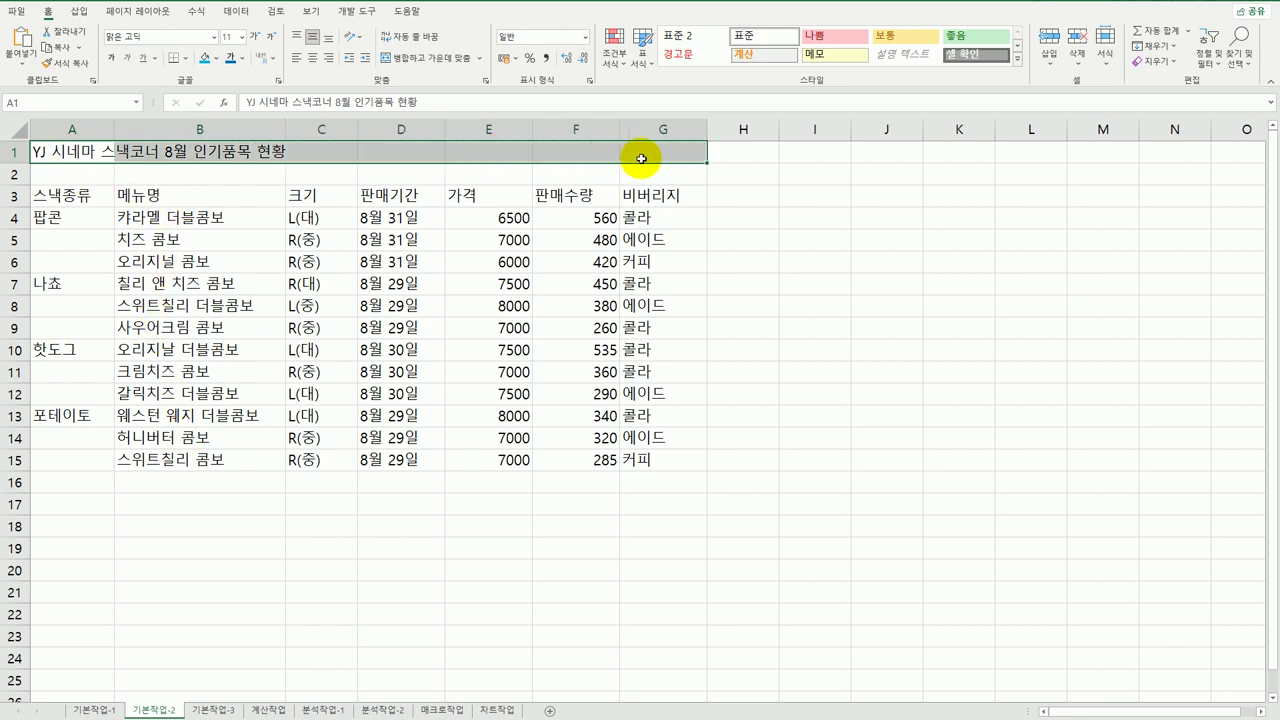
click(409, 60)
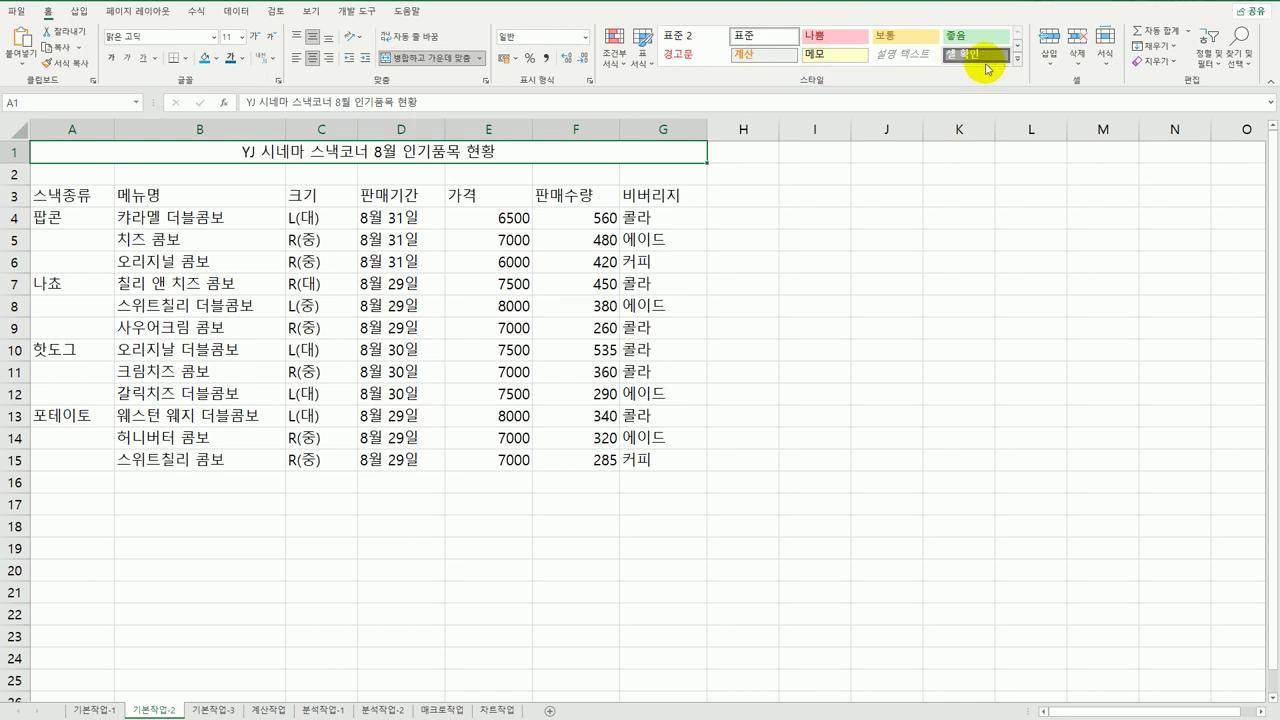
click(1017, 59)
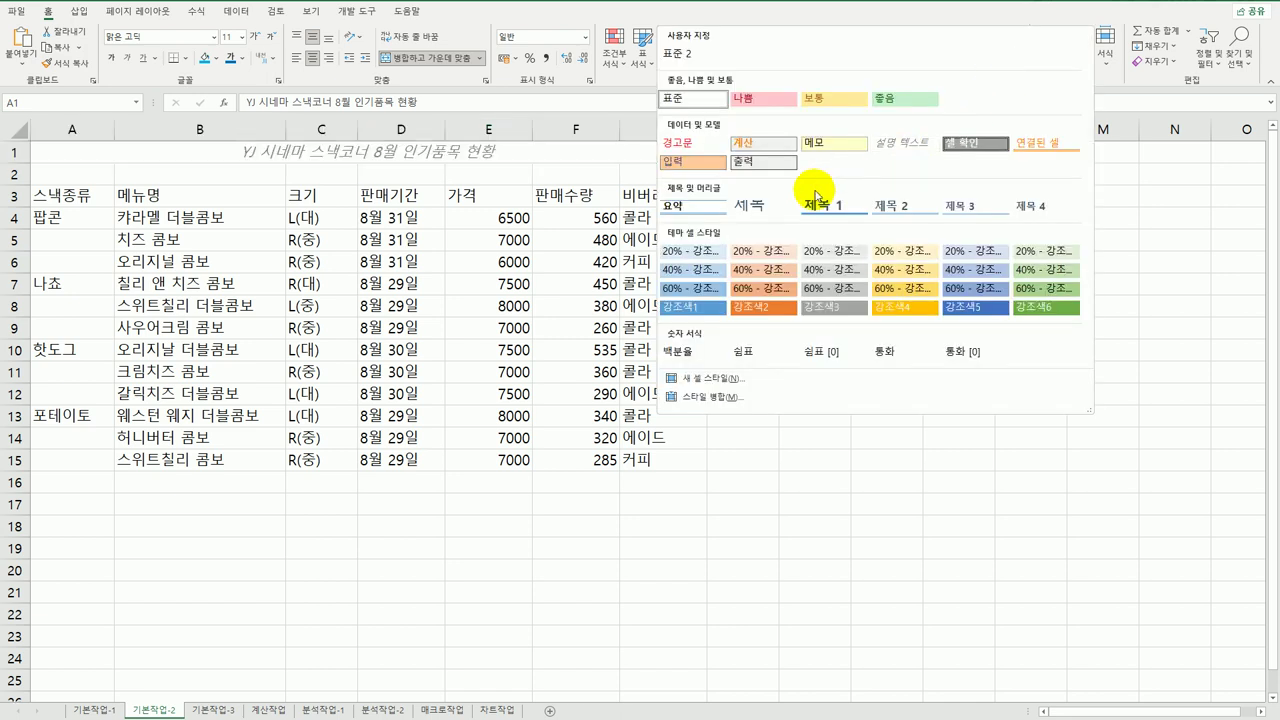
click(818, 205)
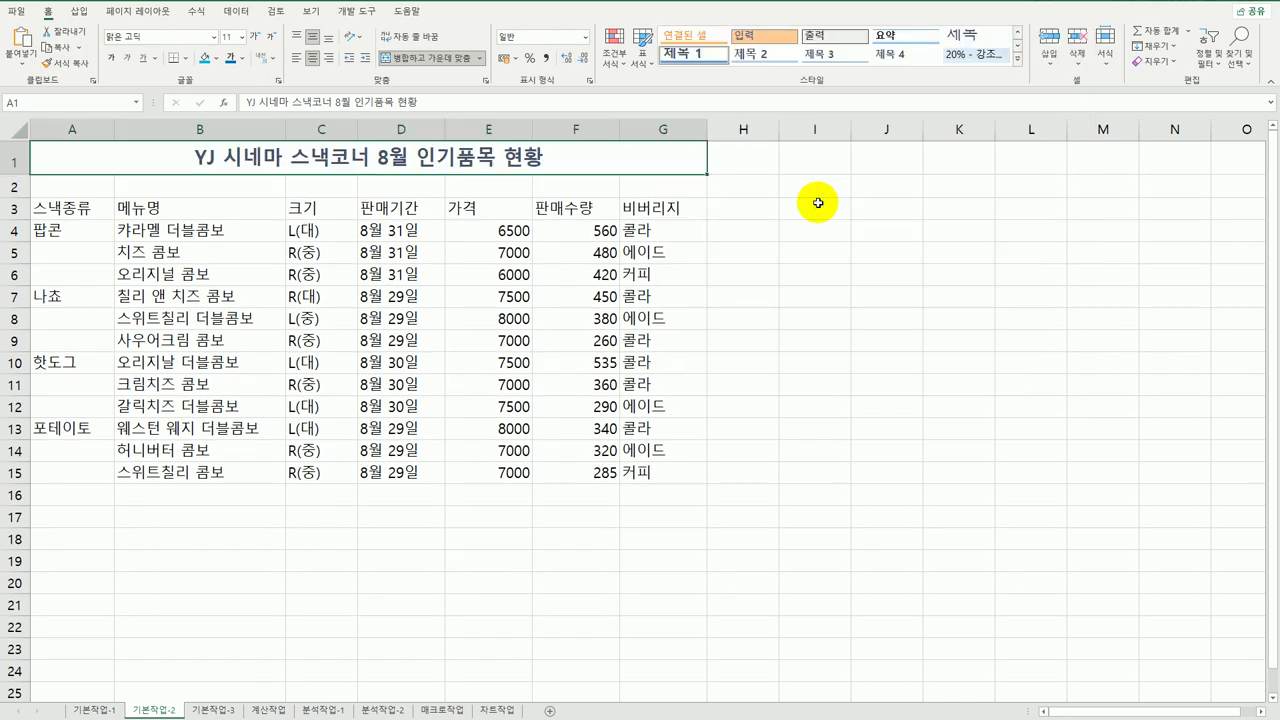
Set the height of row 1 to 28
right_click(18, 160)
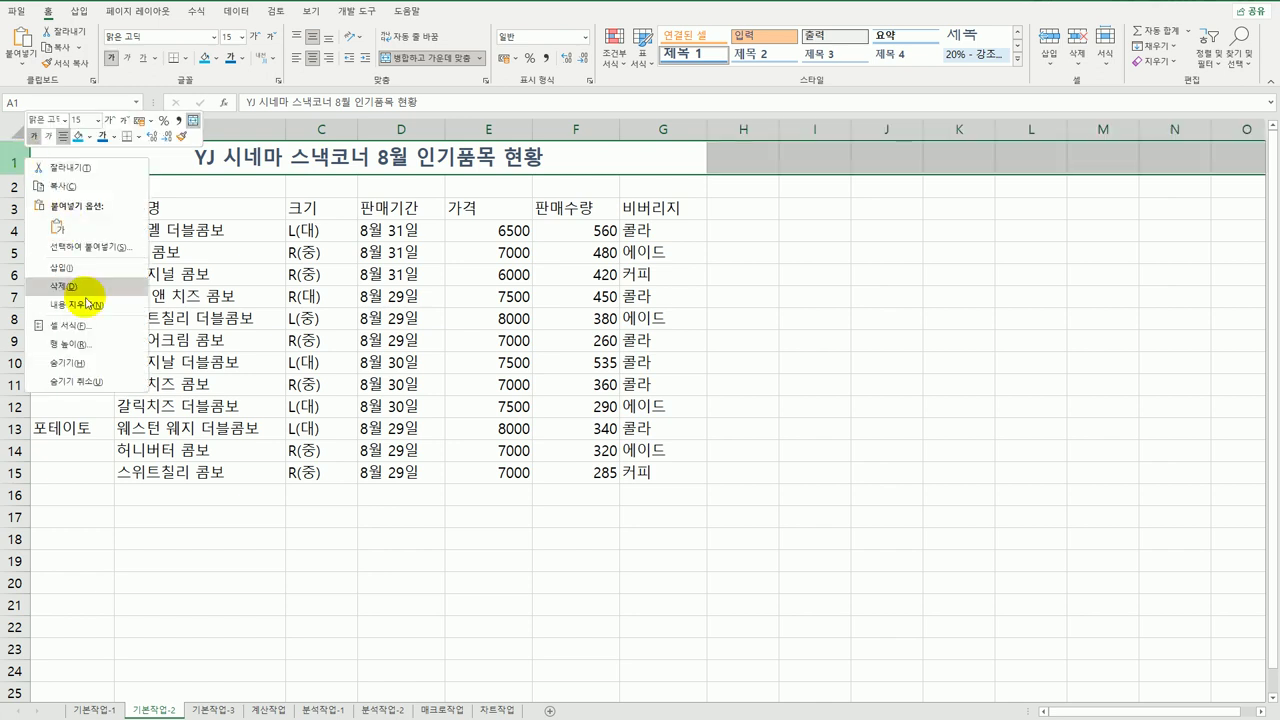
click(86, 344)
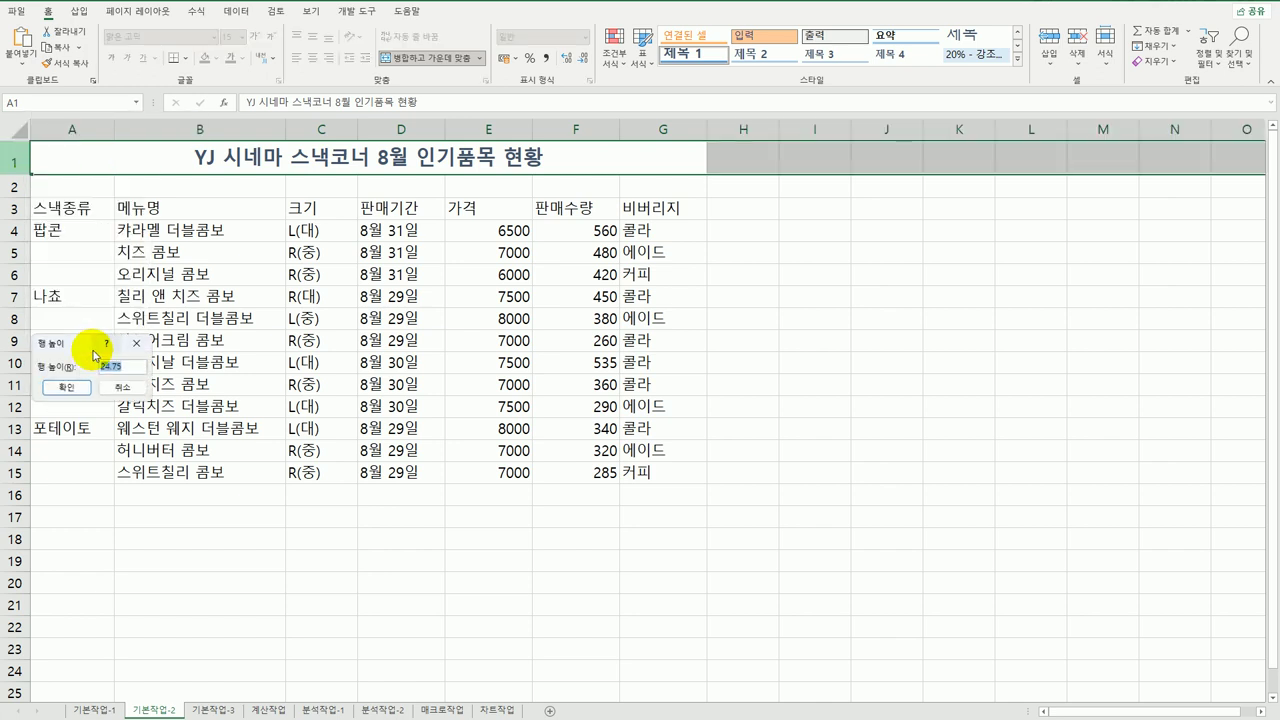
text(28)
click(62, 387)
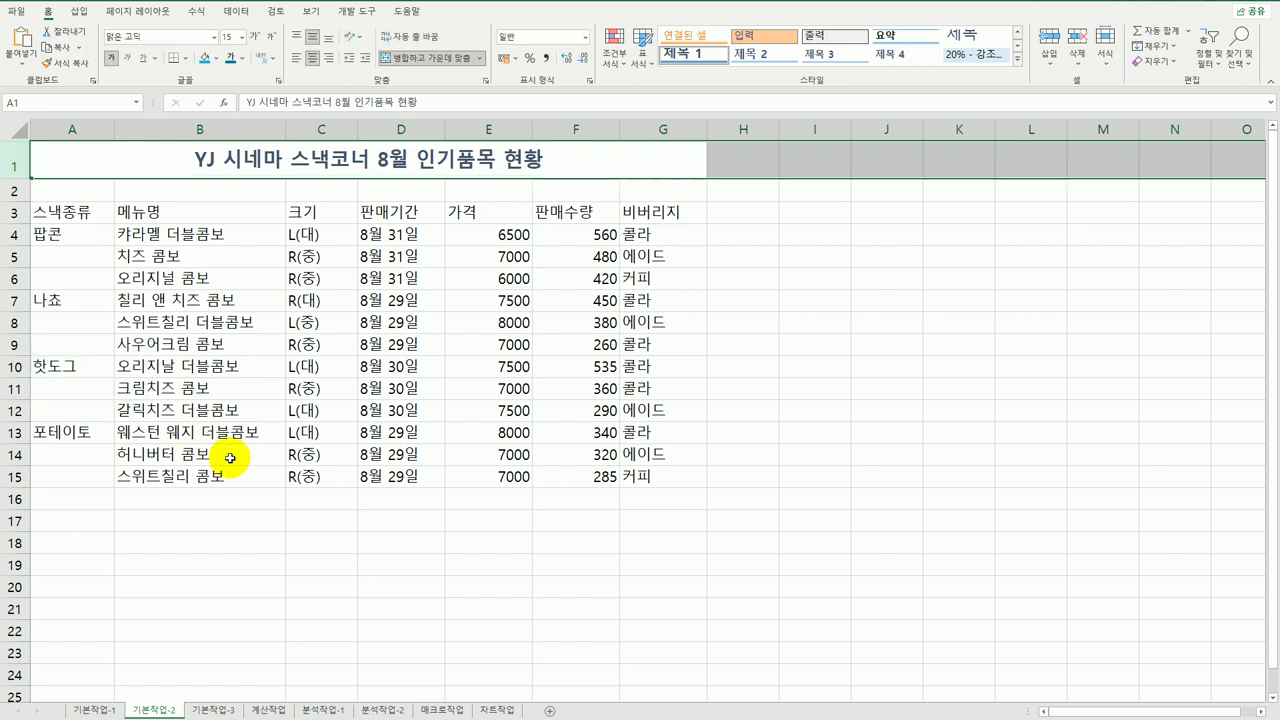
Merge and center each snack category block: A4:A6, A7:A9, A10:A12 and A13:A15
click(271, 580)
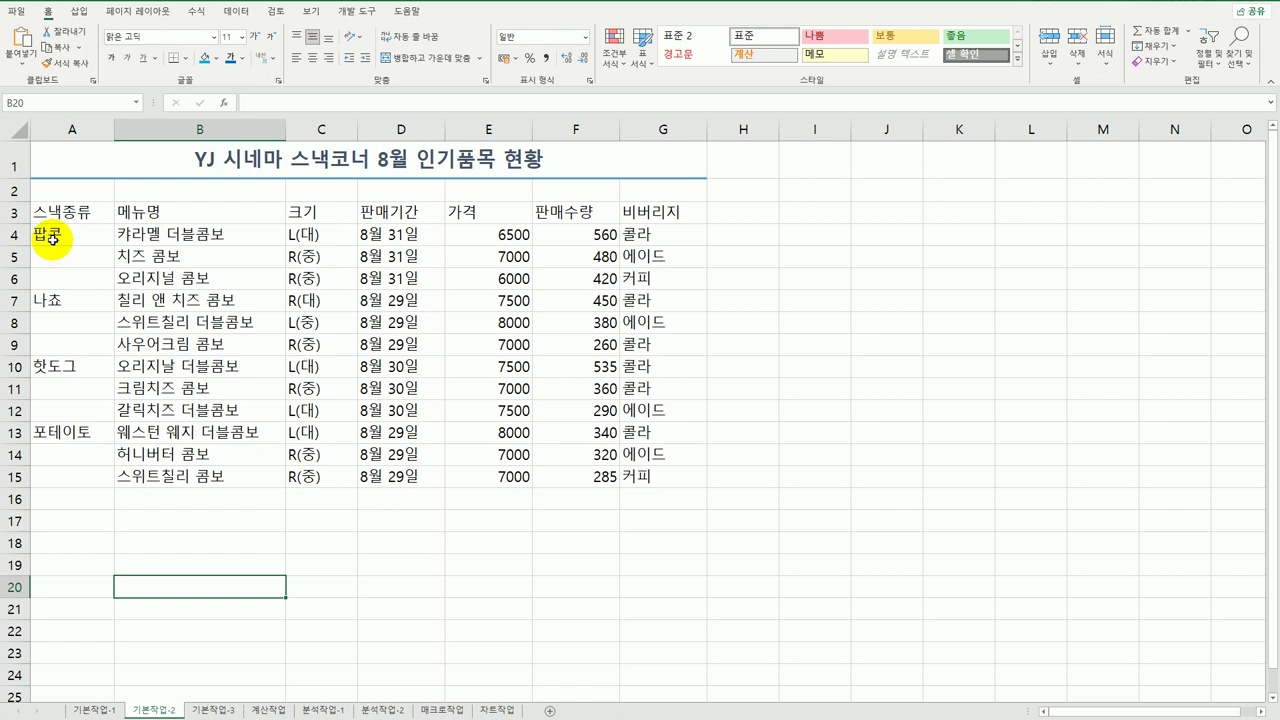
drag(52, 238, 71, 474)
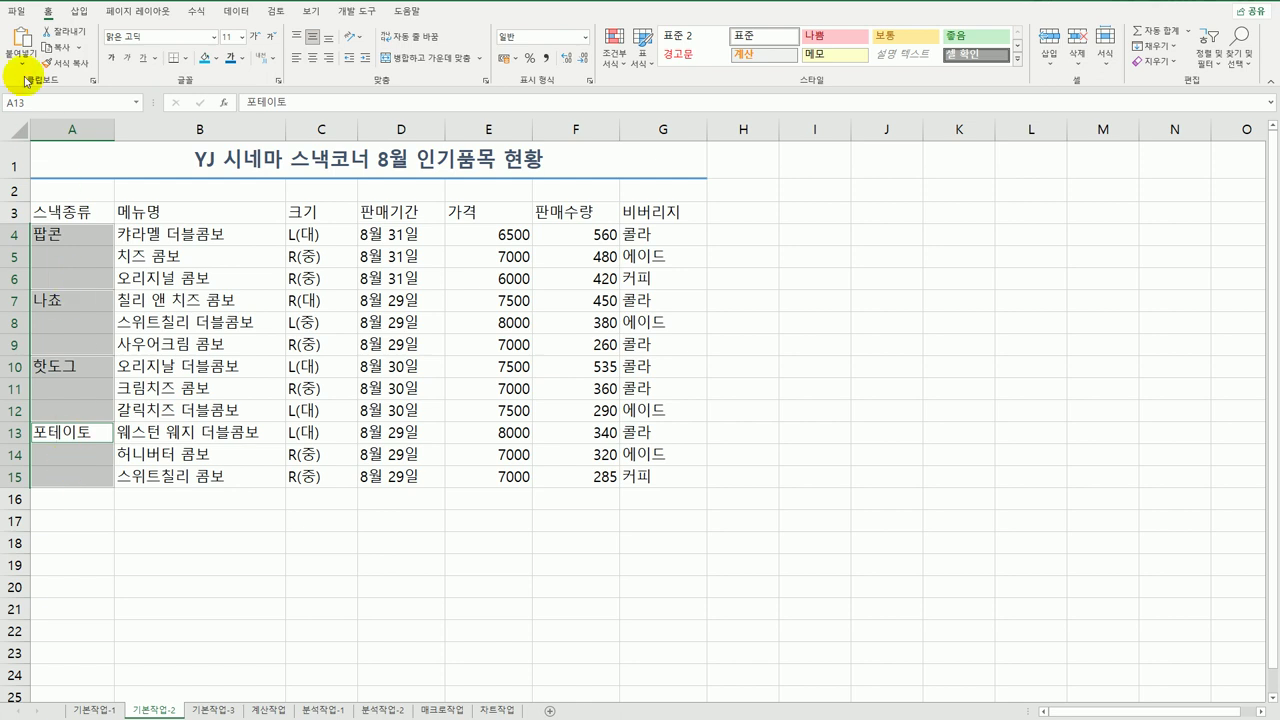
click(425, 60)
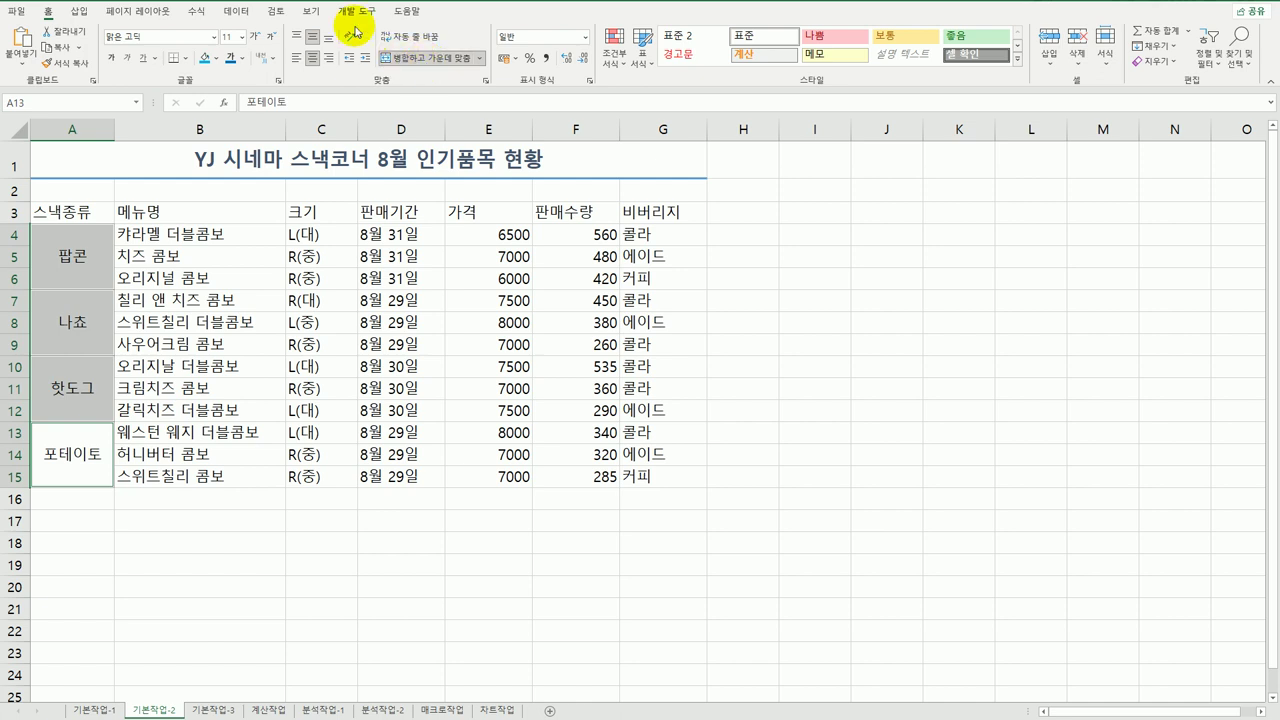
Fill the header row A3:G3 and the category cells A4:A15 with the standard orange color
drag(84, 211, 655, 211)
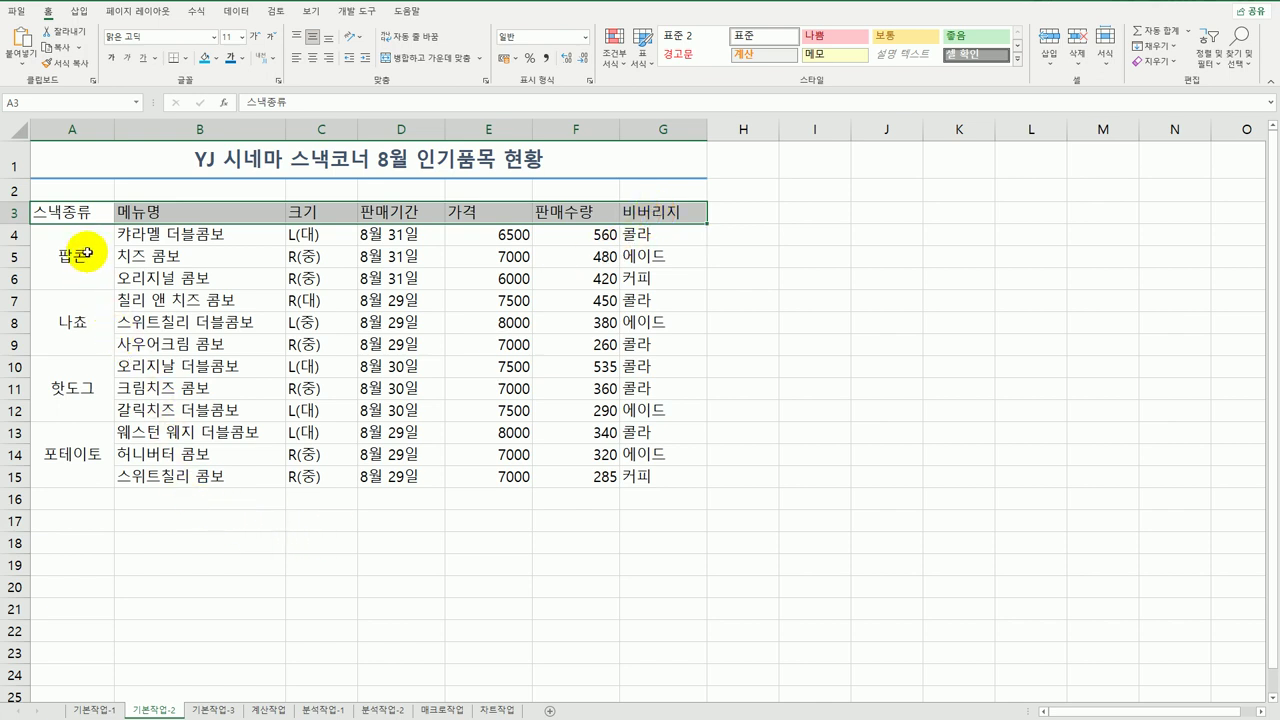
drag(87, 253, 73, 457)
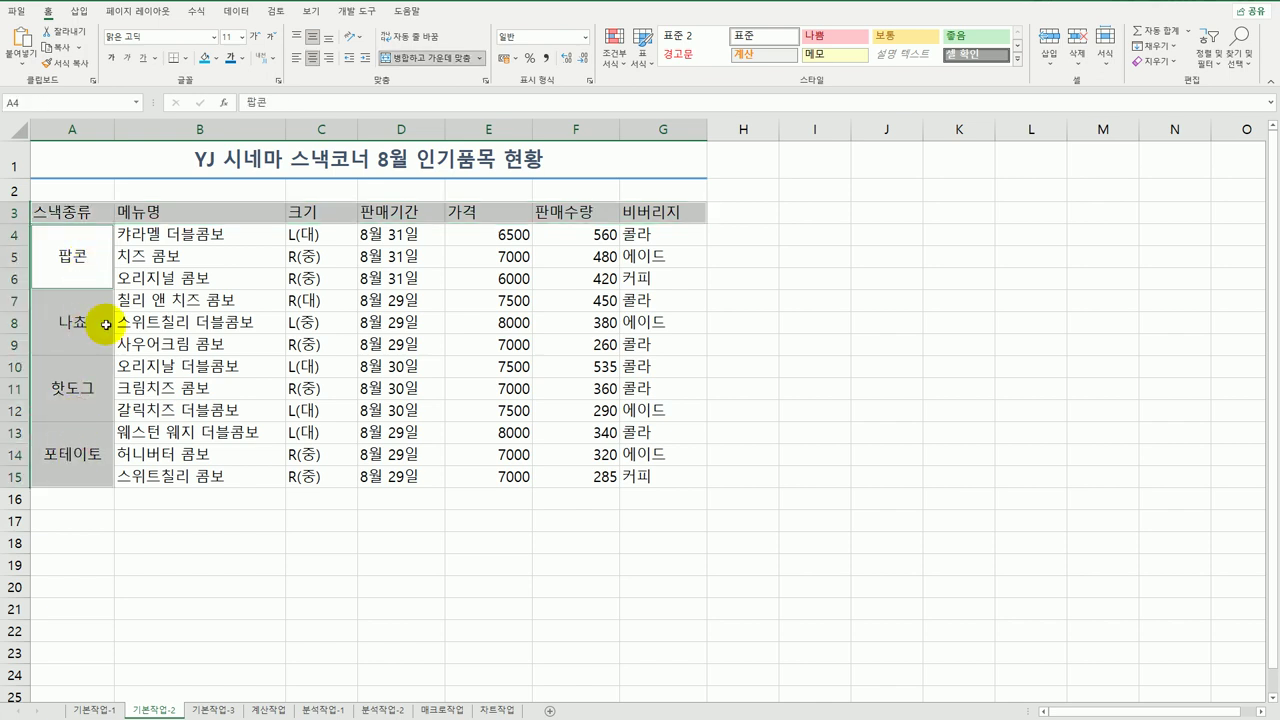
click(218, 62)
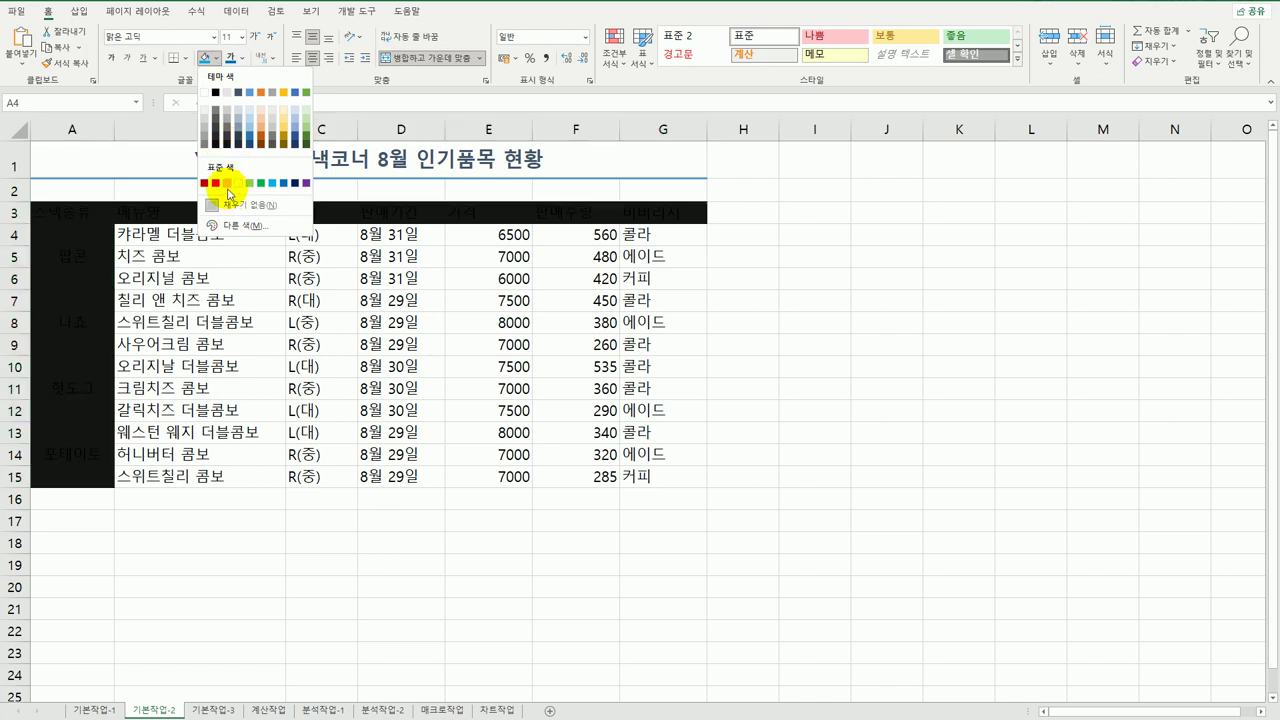
click(228, 186)
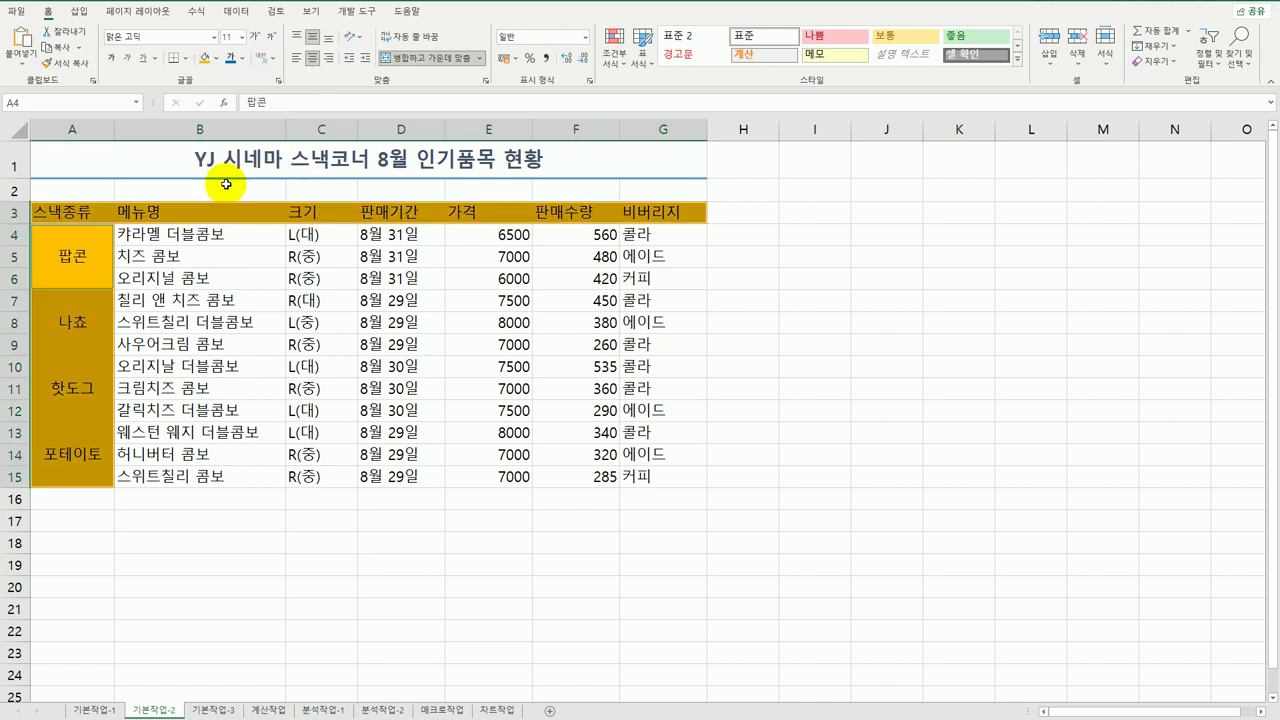
Insert the special character ◈ in front of the title text in A1
click(221, 162)
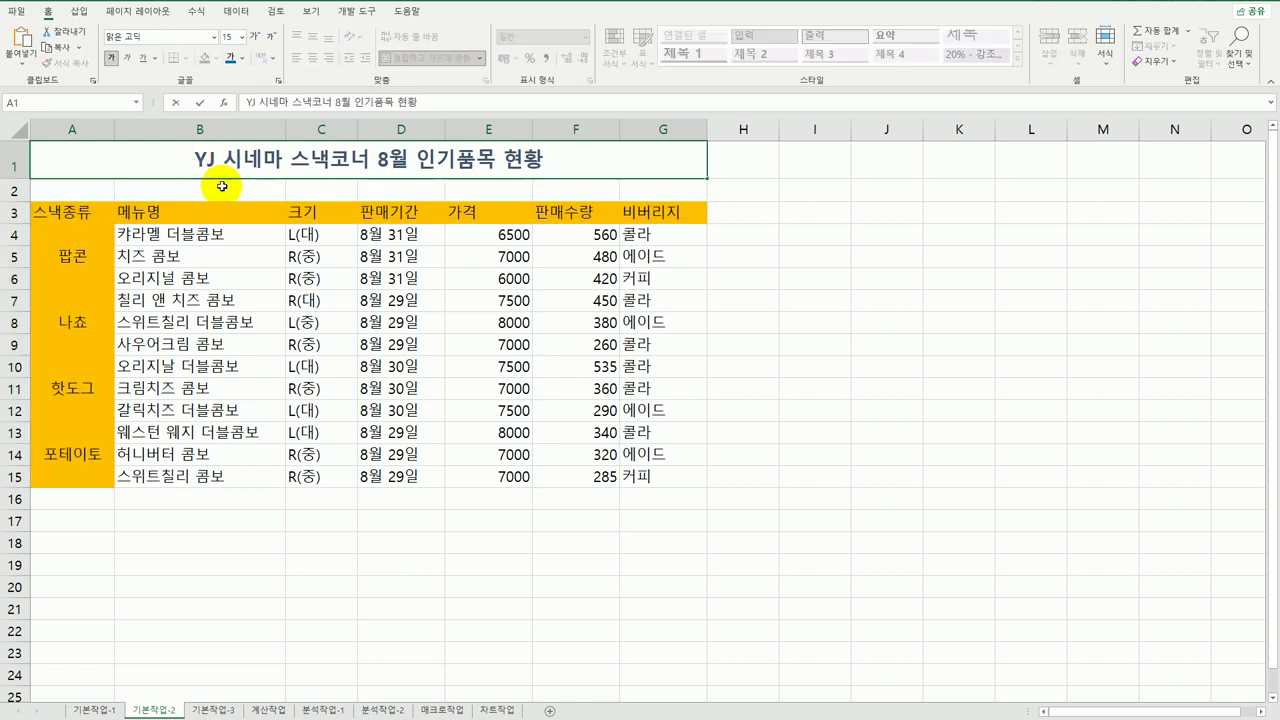
text(ㅁ)
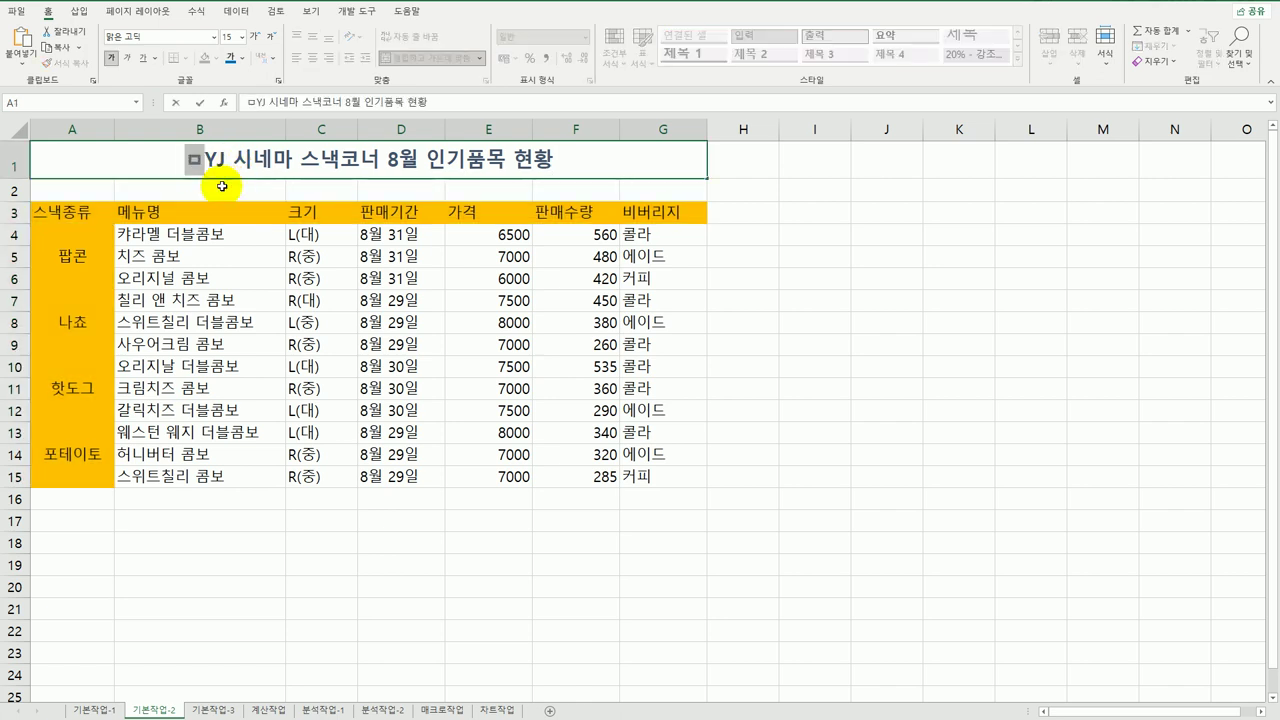
key(Hangul_Hanja)
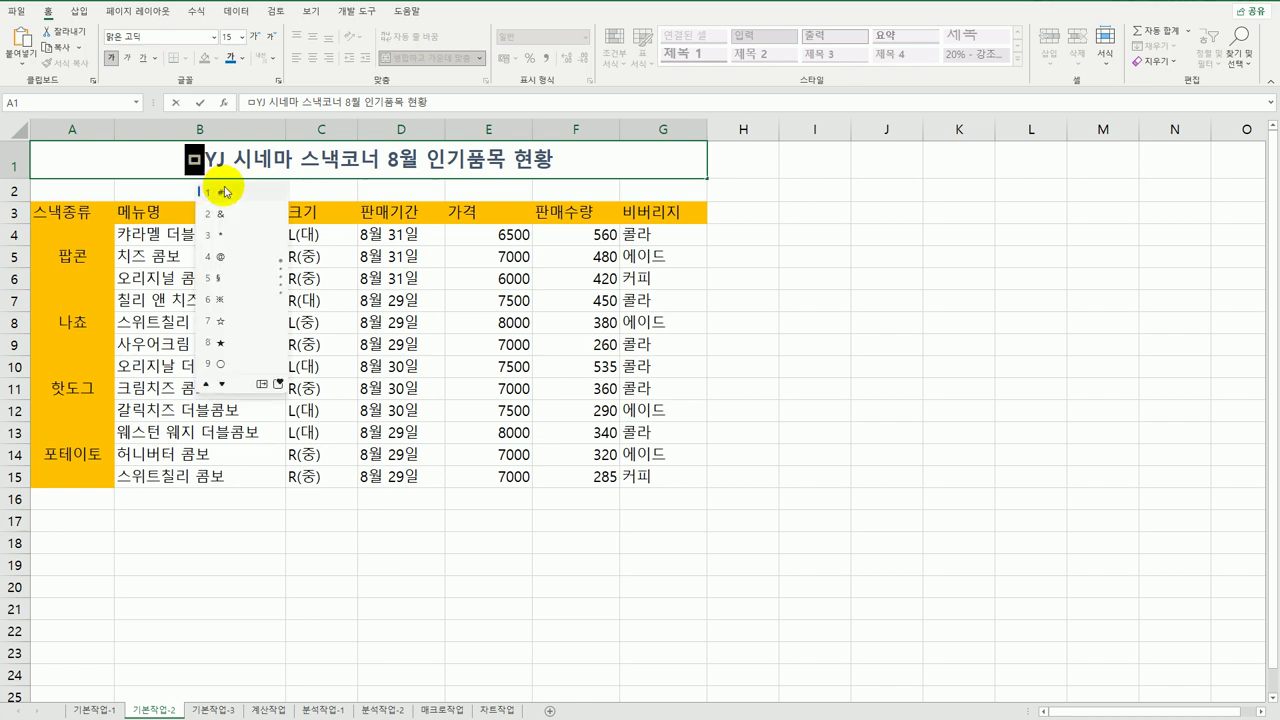
click(261, 386)
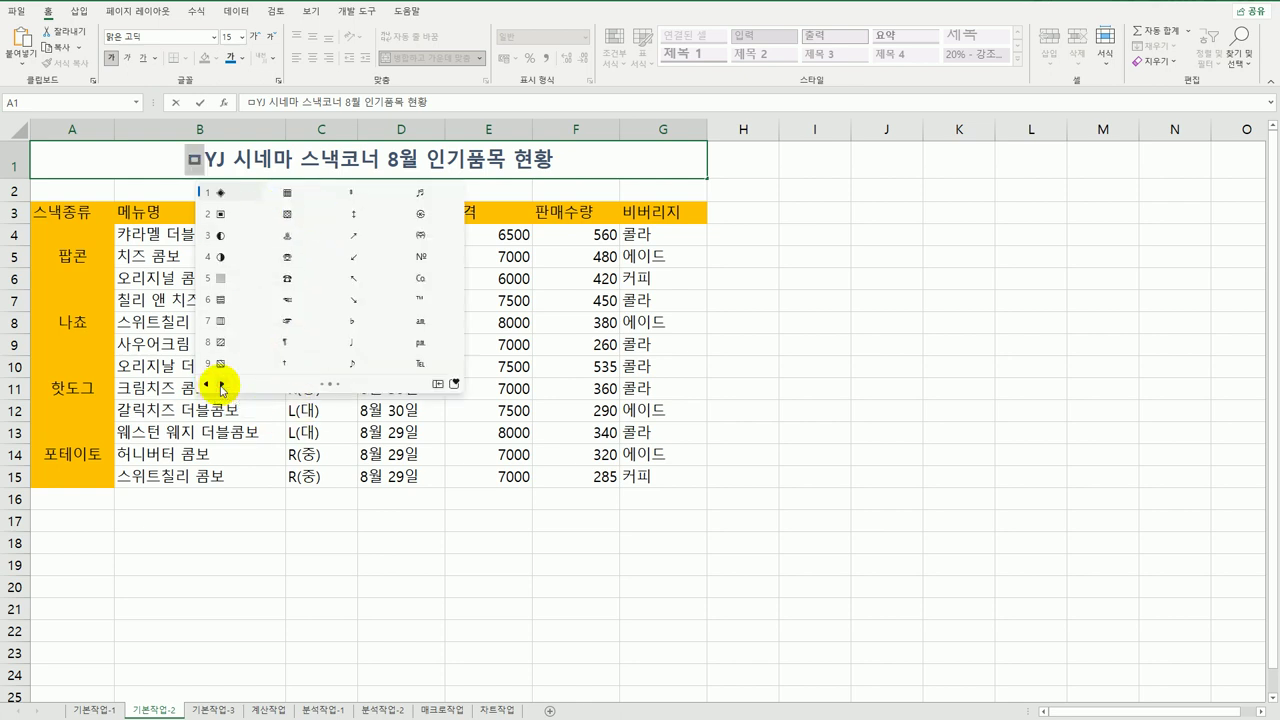
click(222, 388)
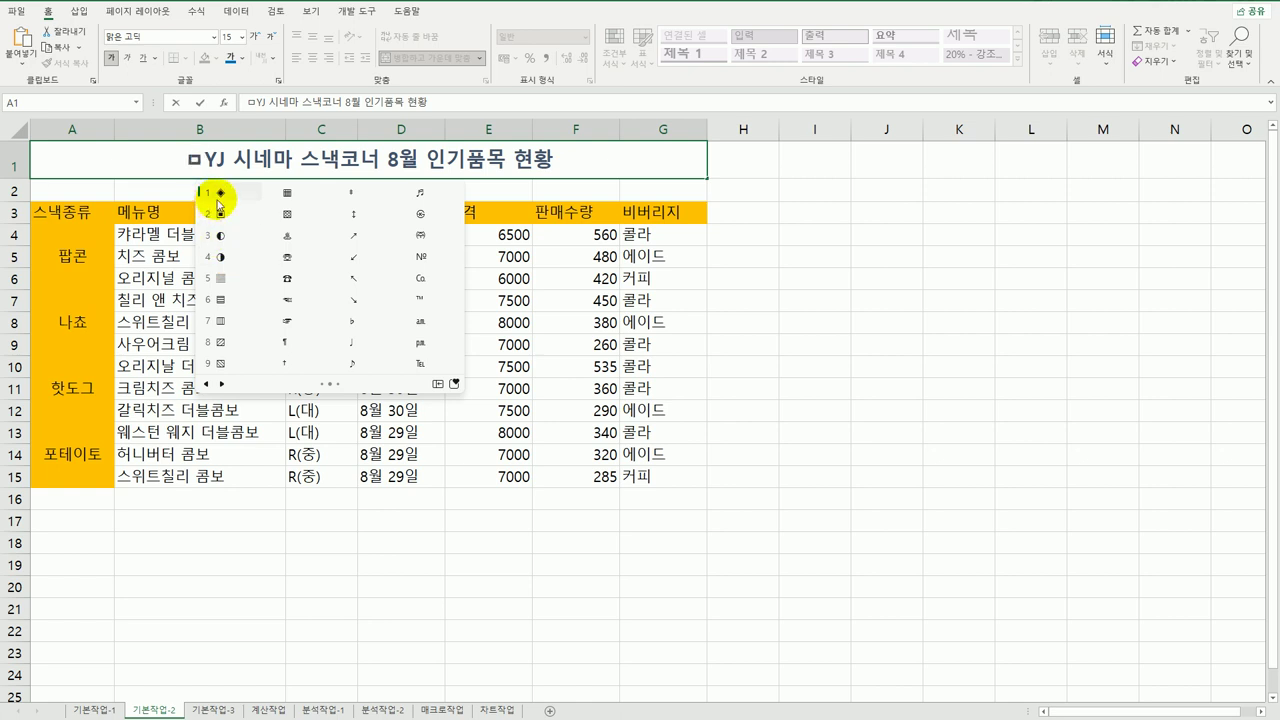
click(220, 196)
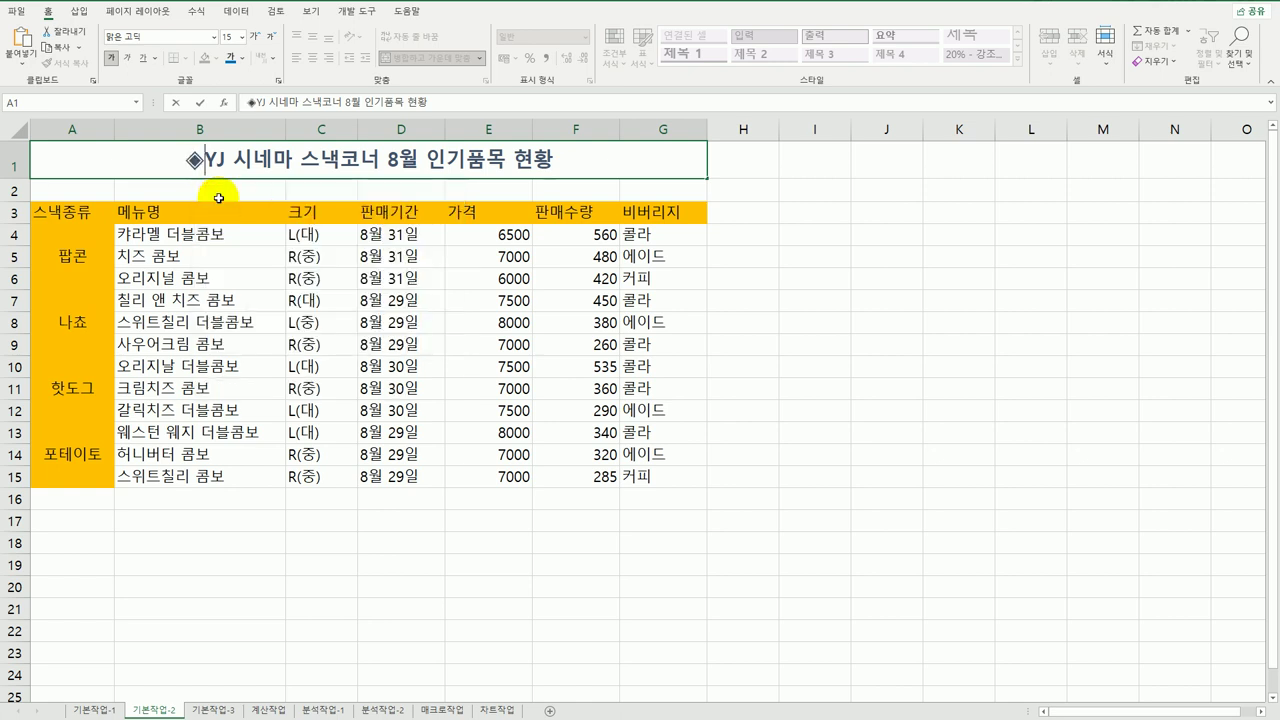
Add the special character ◈ at the end of the title text in A1 and commit the cell
click(548, 158)
text(ㅁ)
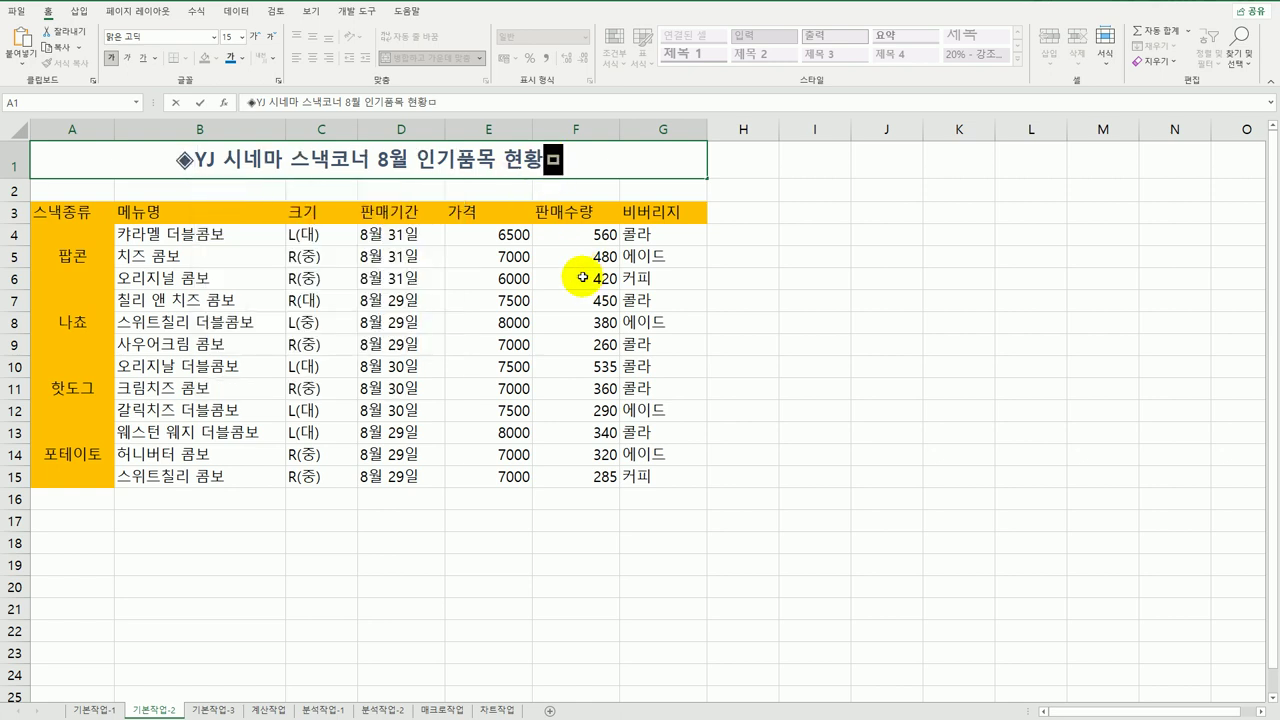
key(Hangul_Hanja)
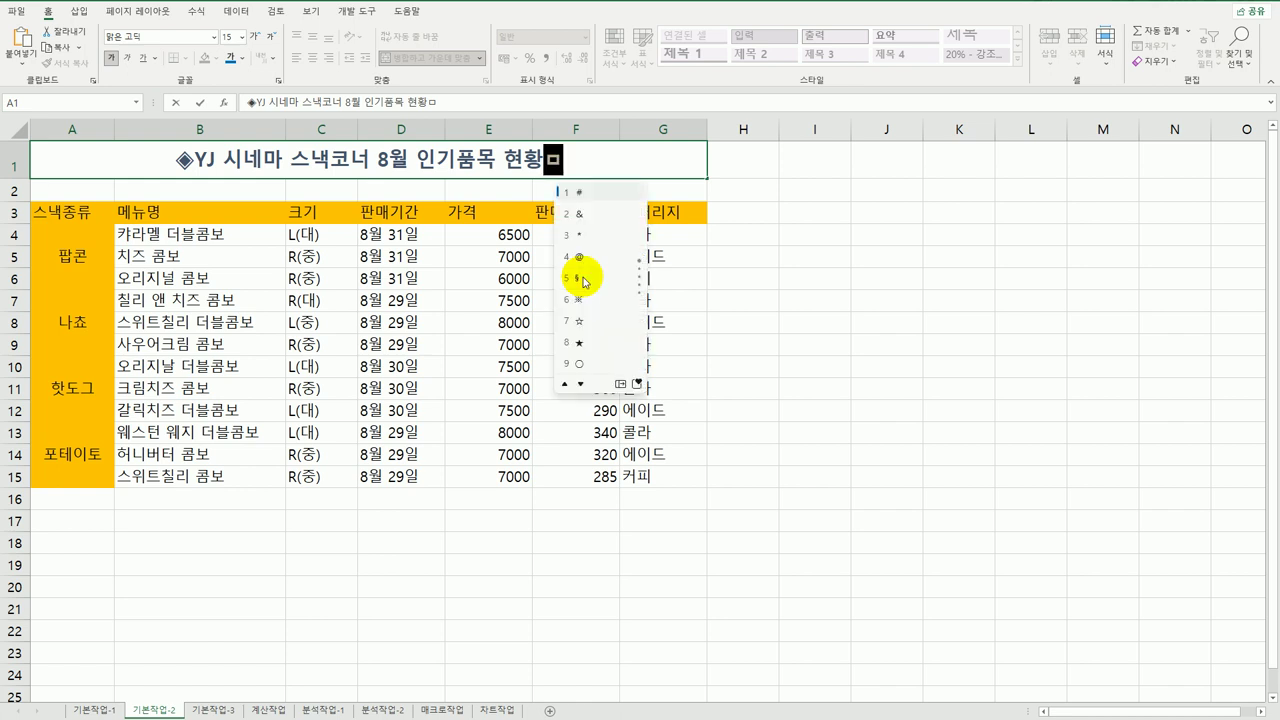
click(619, 385)
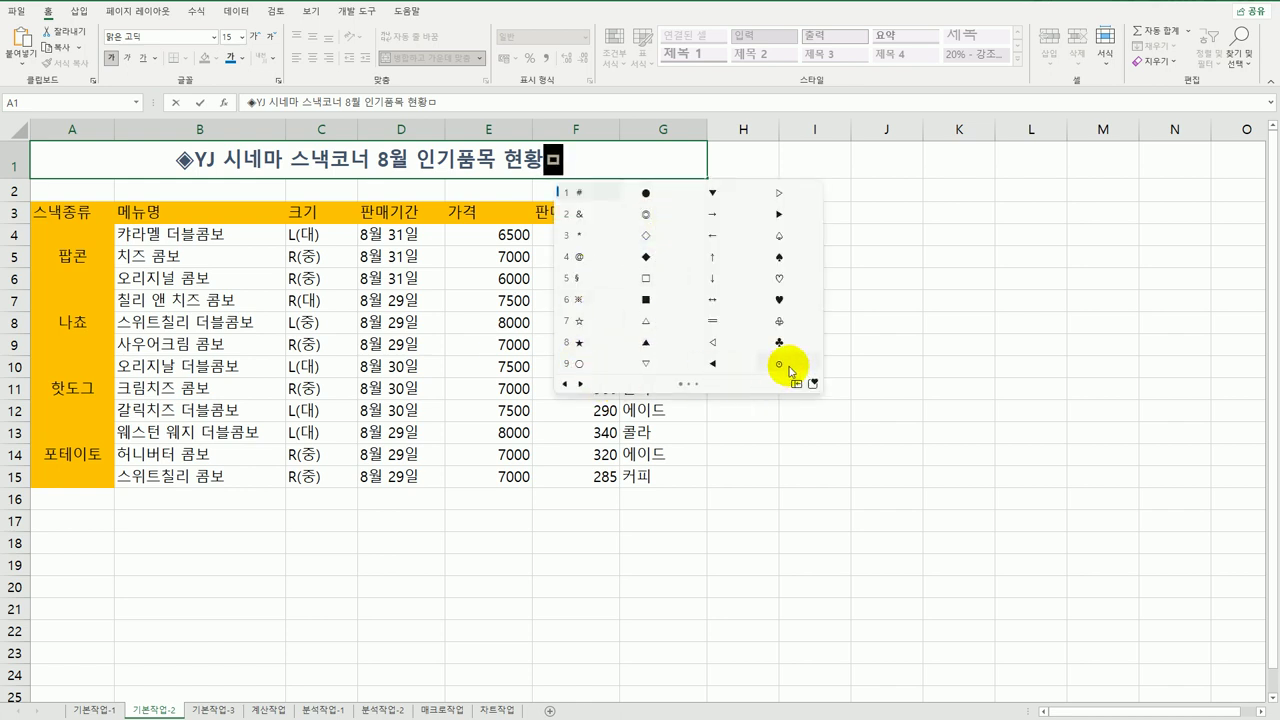
click(580, 390)
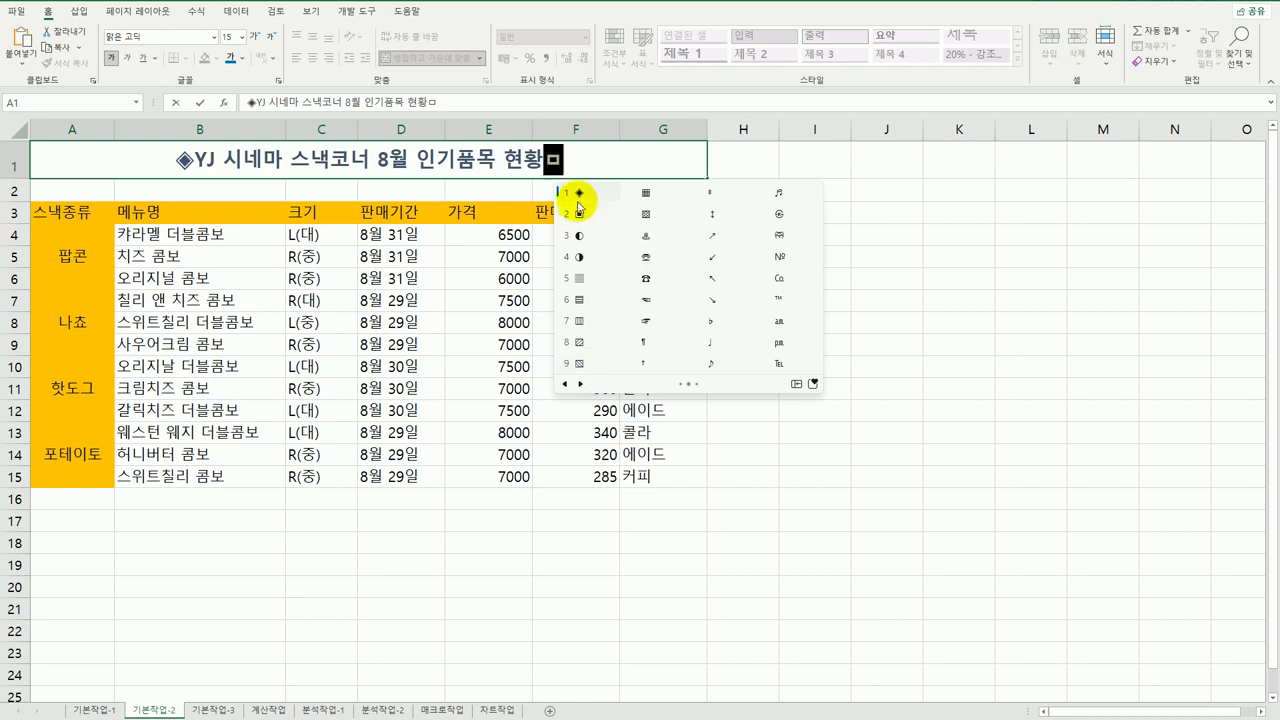
click(576, 197)
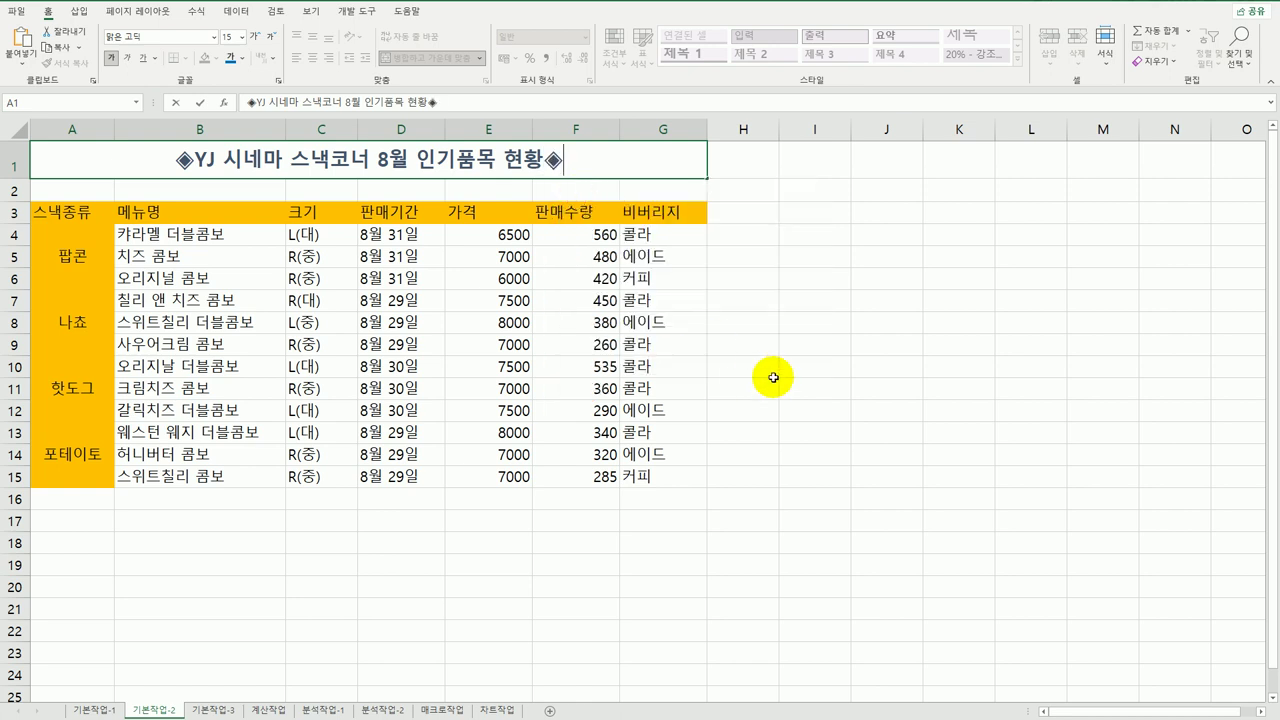
key(Return)
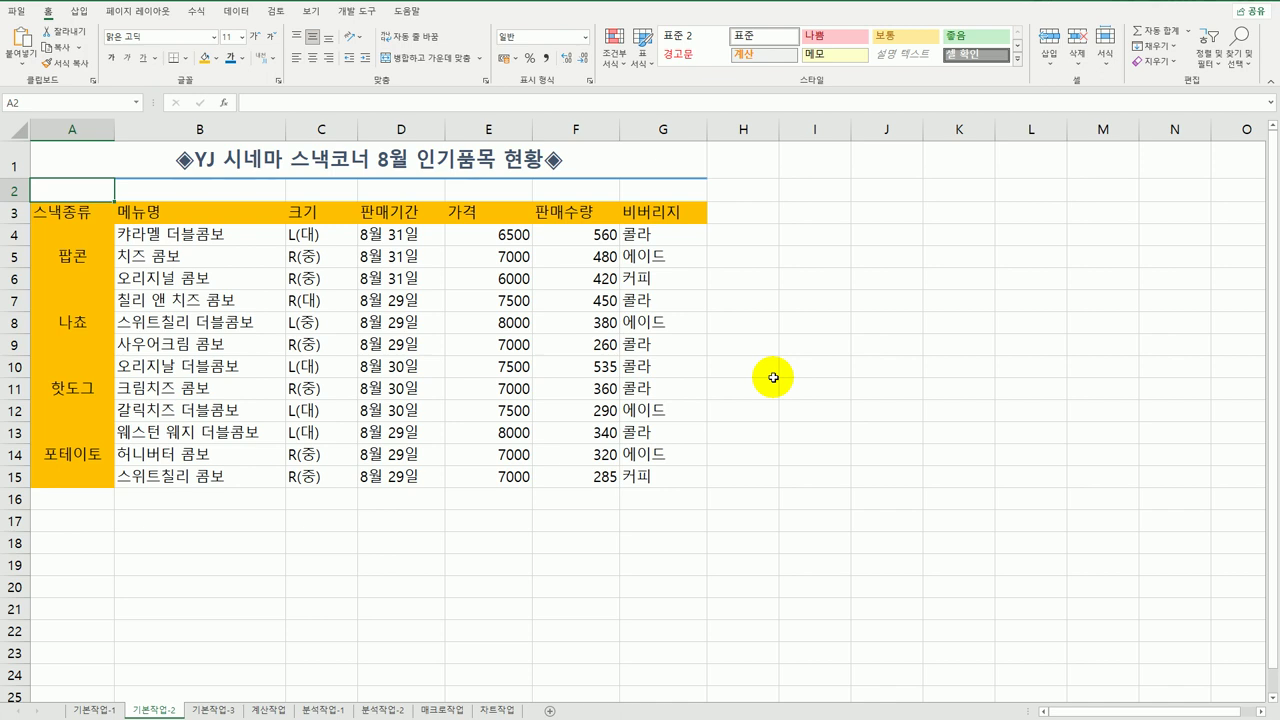
Apply the custom number format @"까지" to the sales period cells D4:D15 and autofit column D
drag(412, 238, 419, 468)
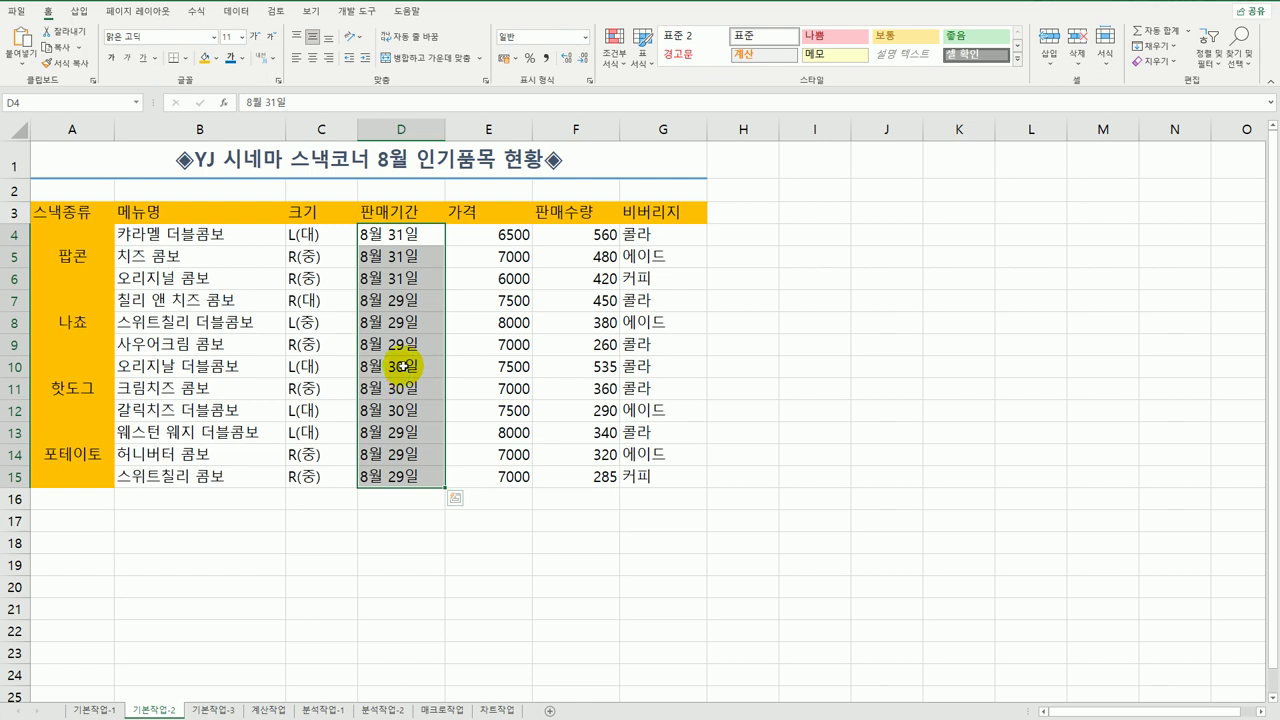
right_click(414, 240)
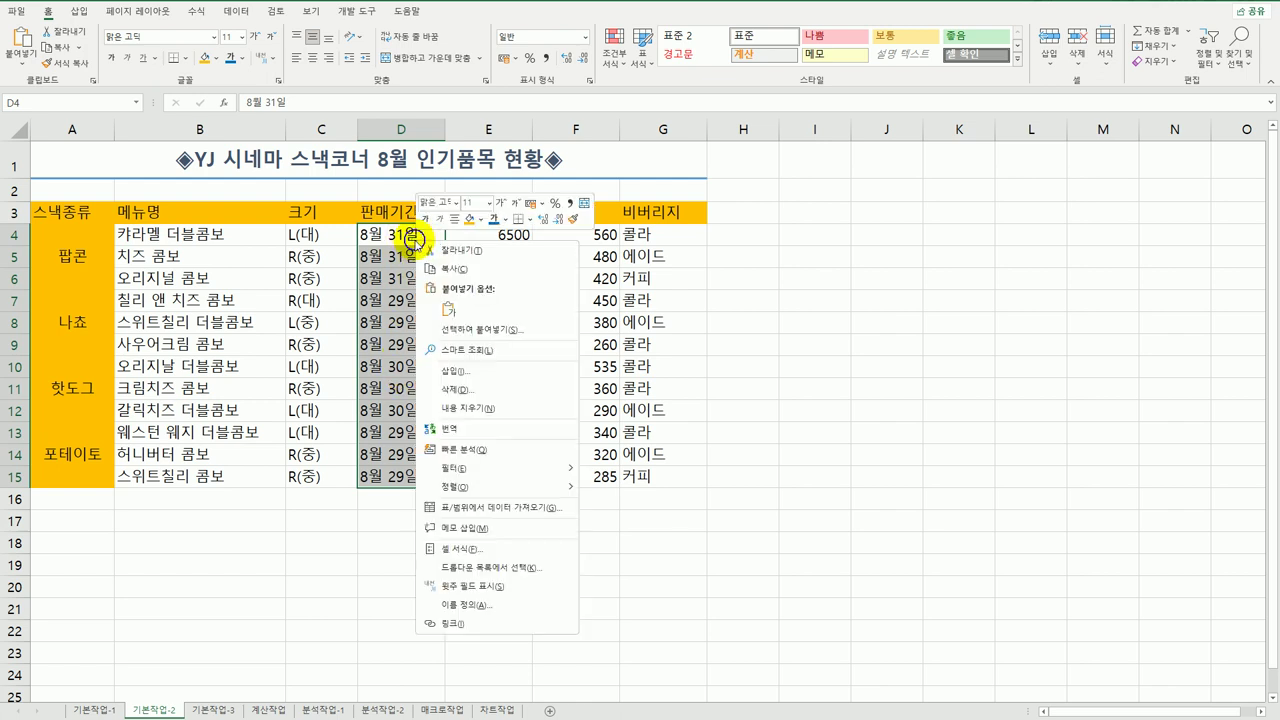
click(486, 551)
drag(476, 368, 892, 173)
click(765, 338)
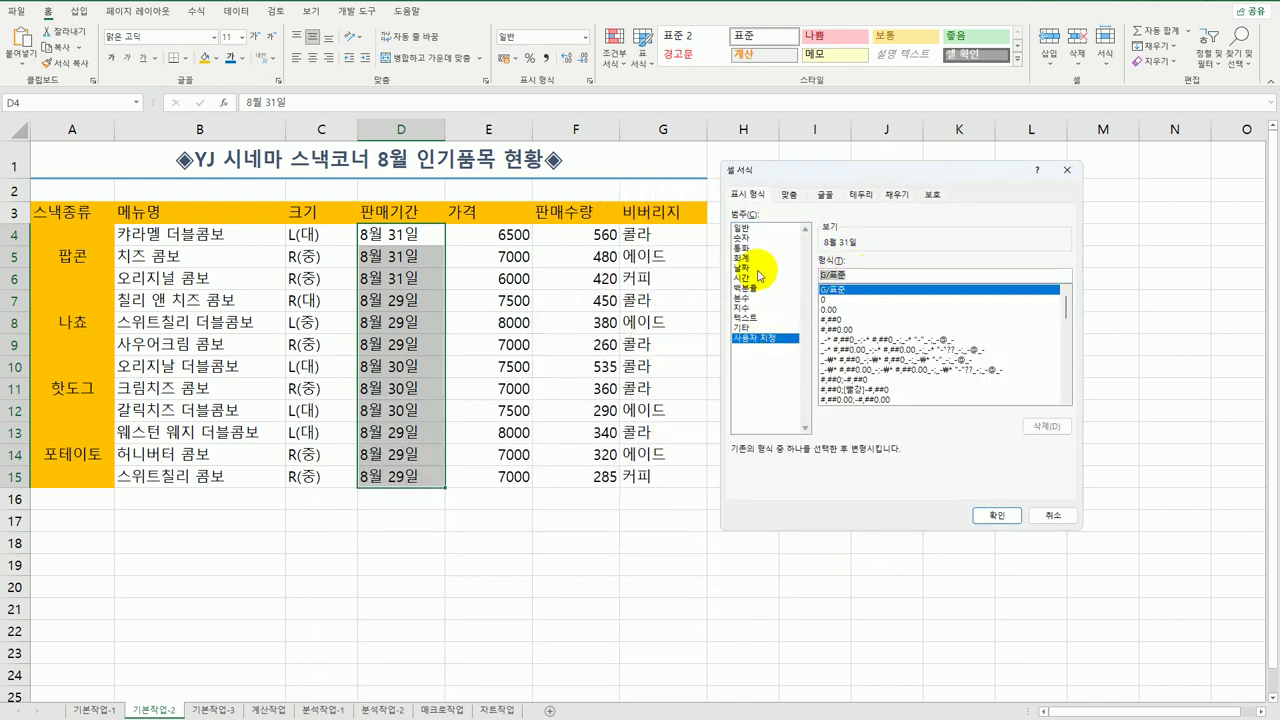
text(@"까지)
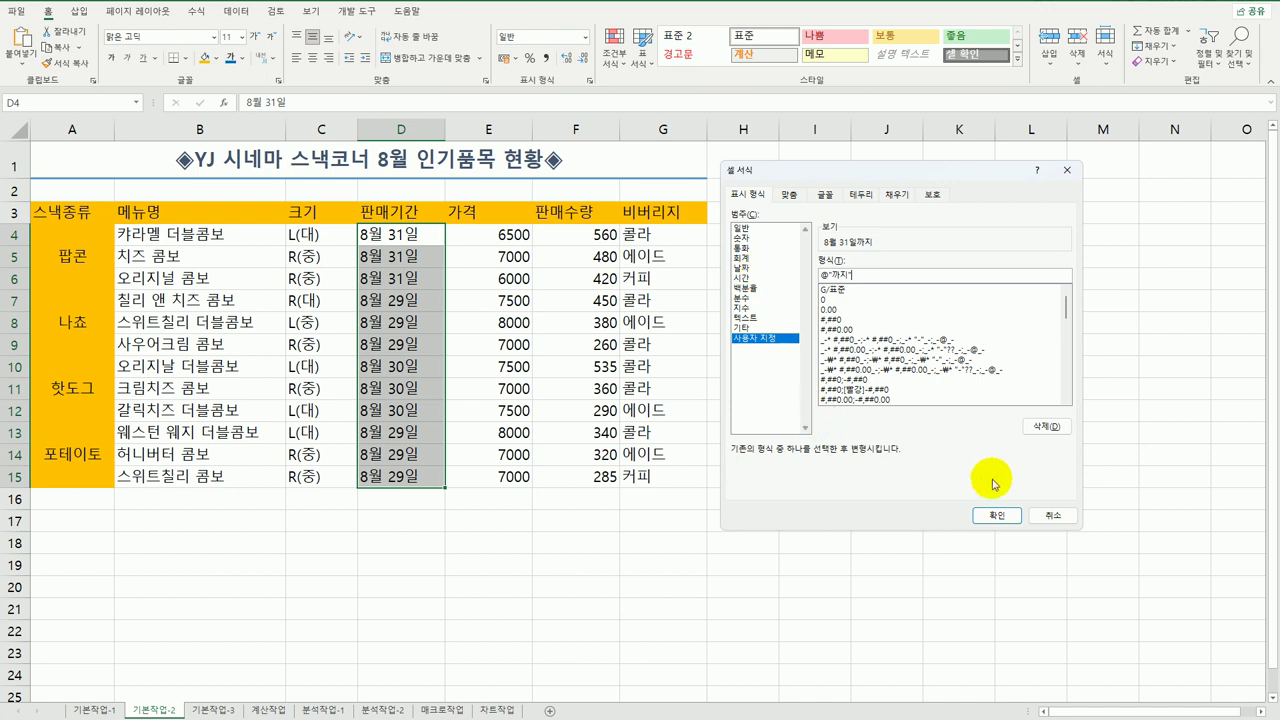
click(997, 515)
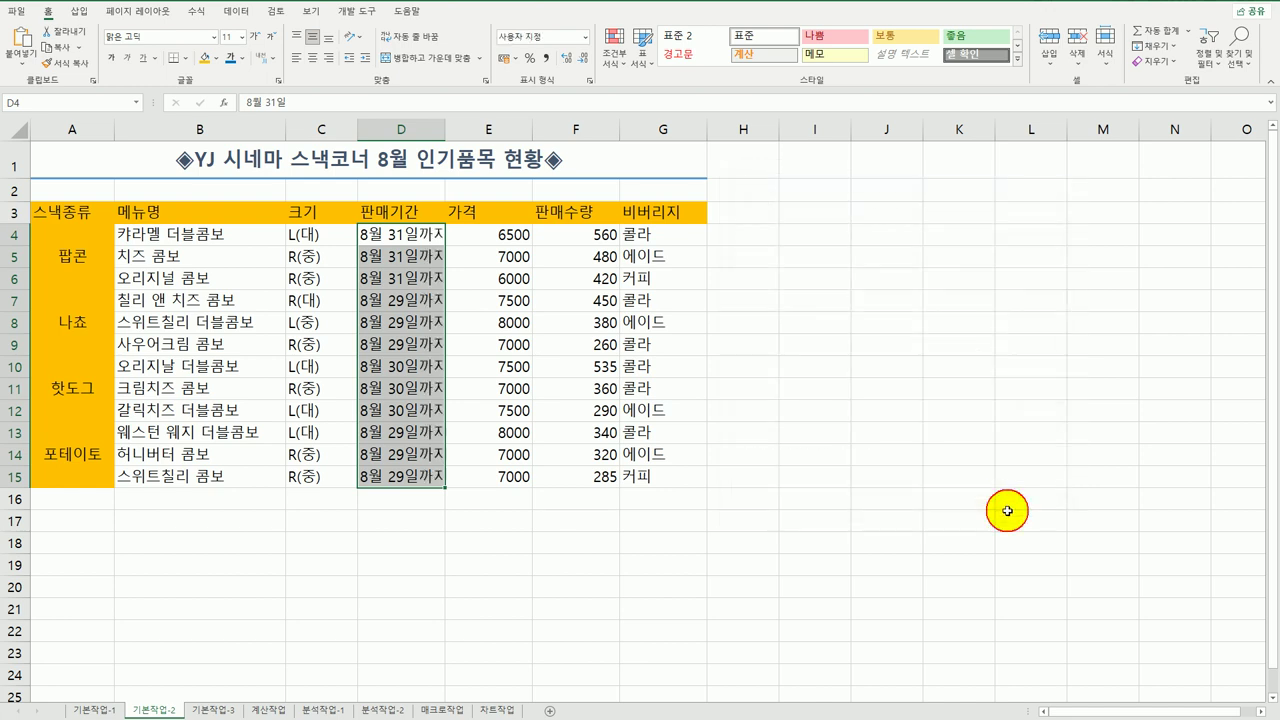
double_click(445, 125)
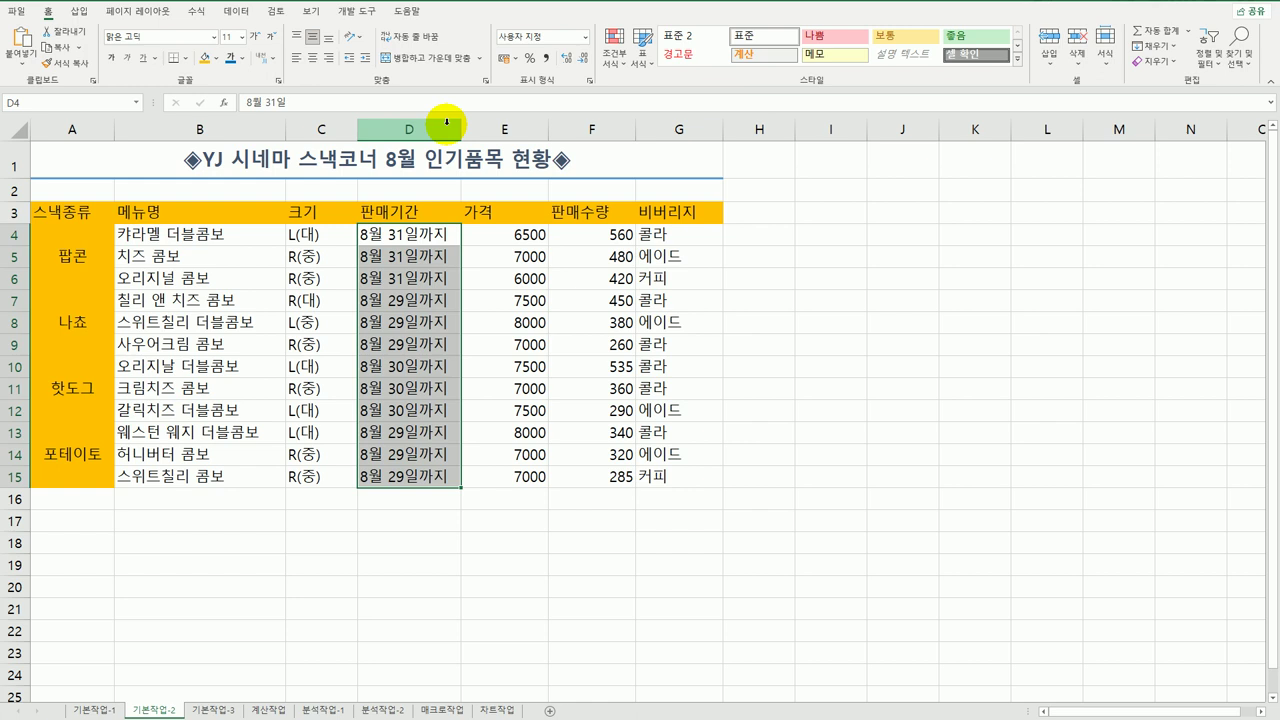
Apply all borders to the table A3:G15 and center its contents horizontally
drag(85, 213, 660, 456)
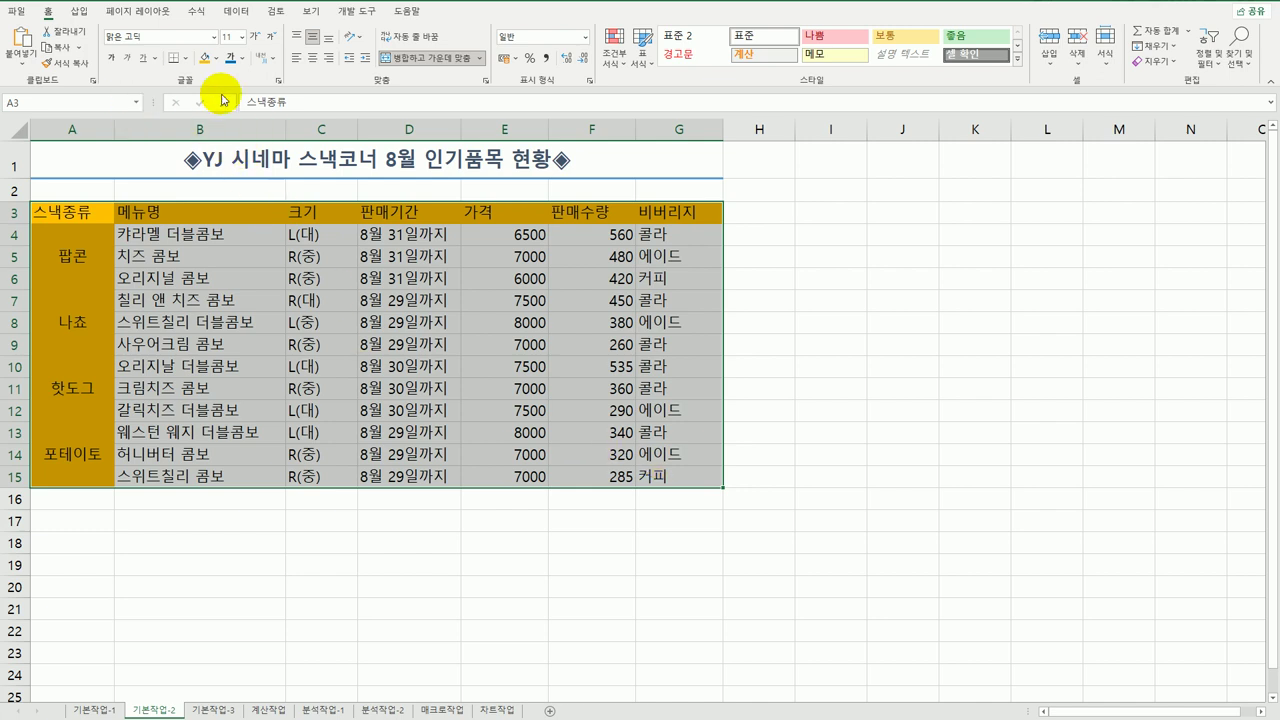
click(186, 70)
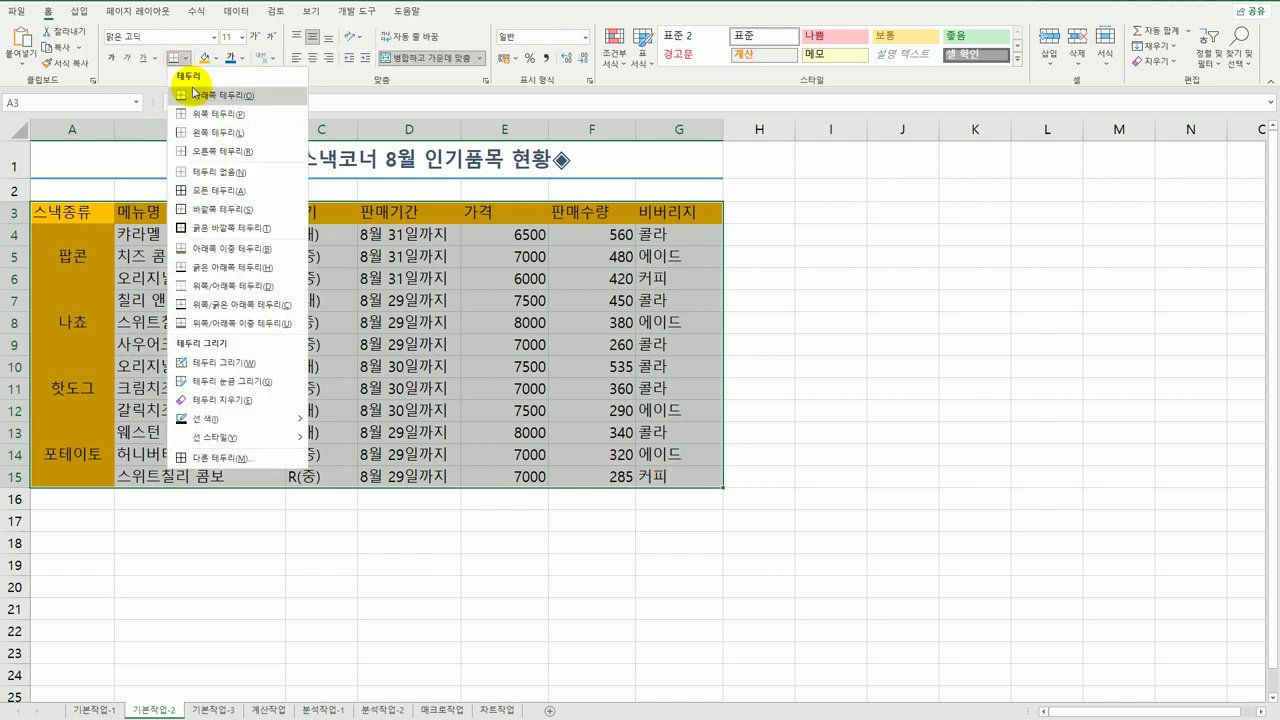
click(212, 193)
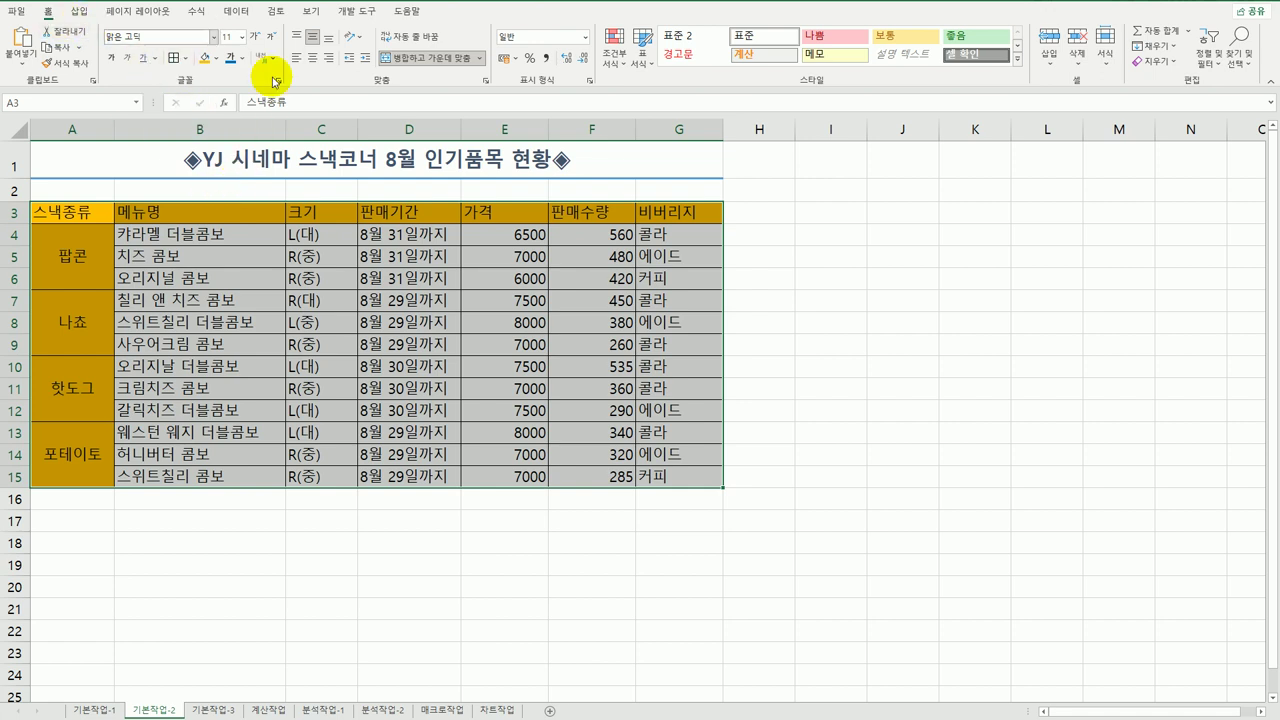
click(314, 60)
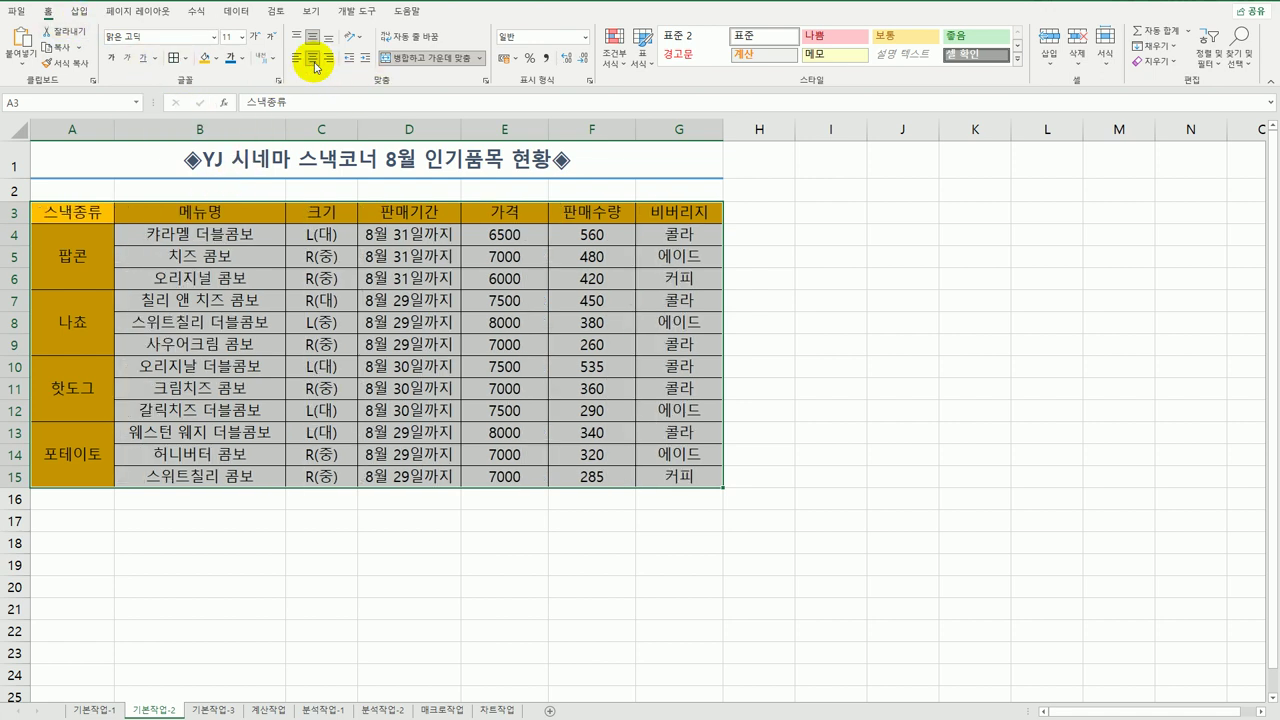
click(864, 442)
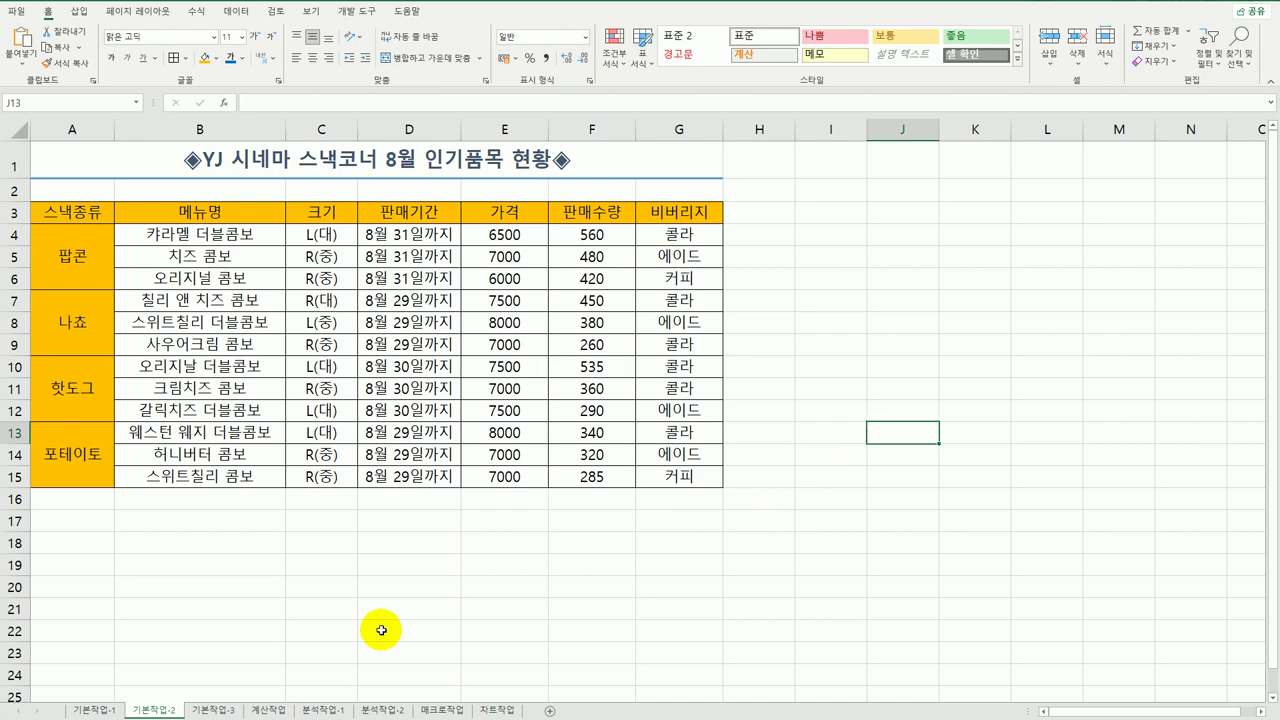
On the 기본작업-3 sheet, copy the 구분 header and 회원 value from B3:B4 to A18 as a filter criterion
click(212, 710)
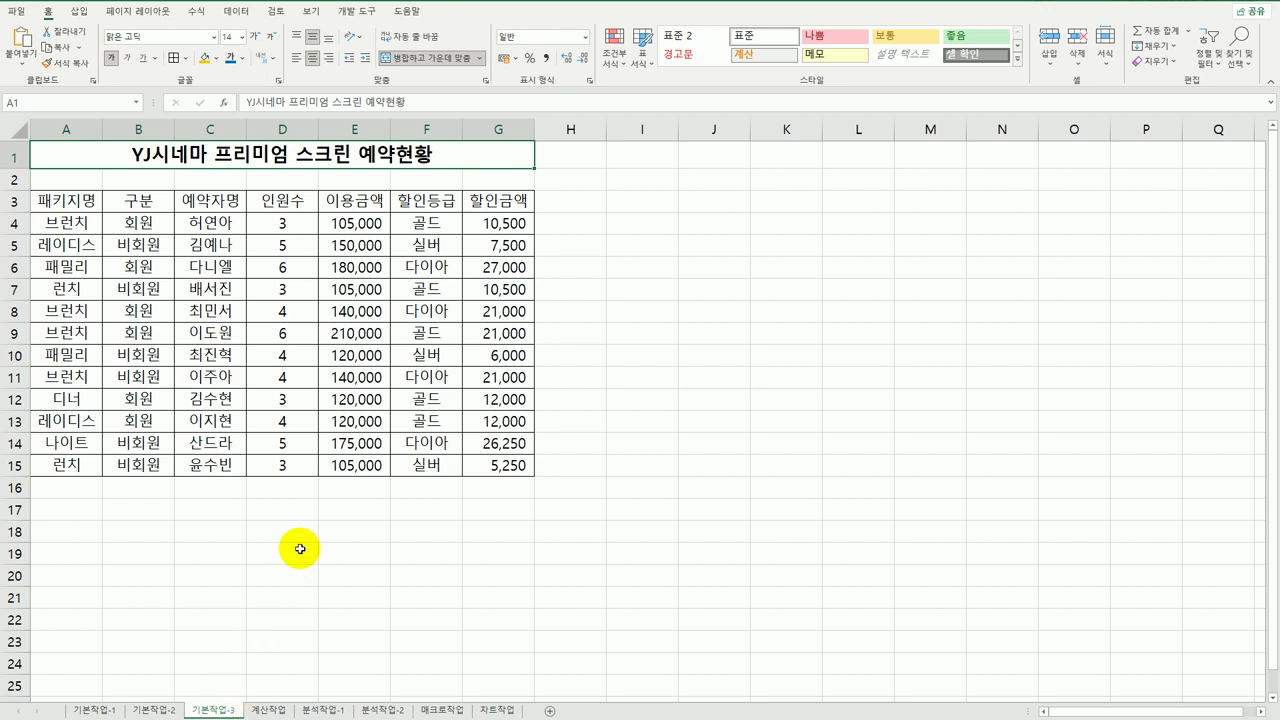
drag(138, 200, 143, 224)
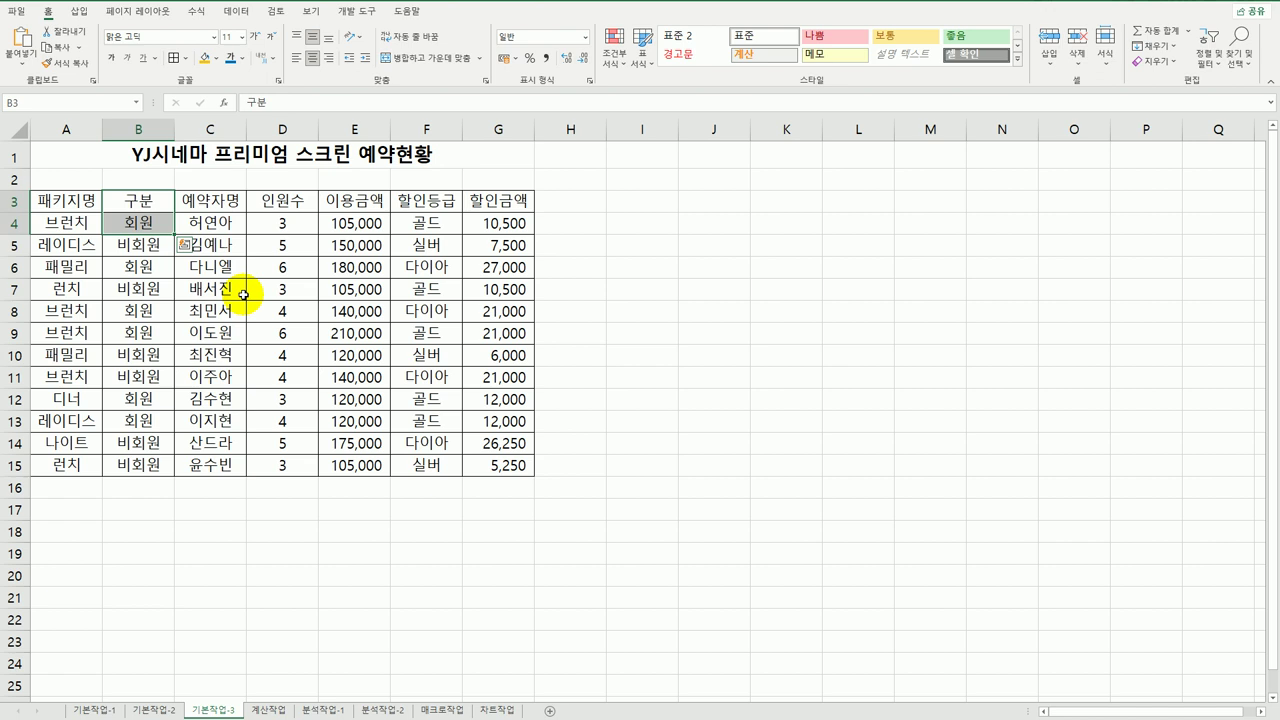
key(ctrl+c)
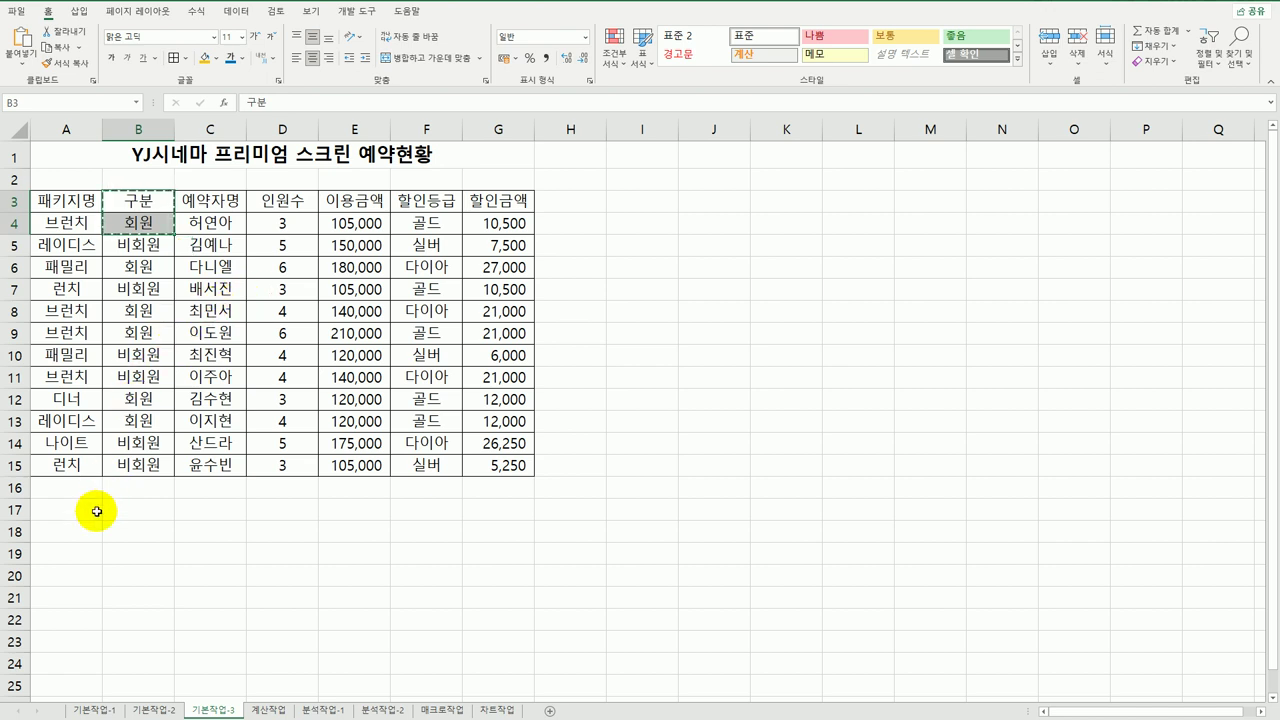
click(82, 539)
key(ctrl+v)
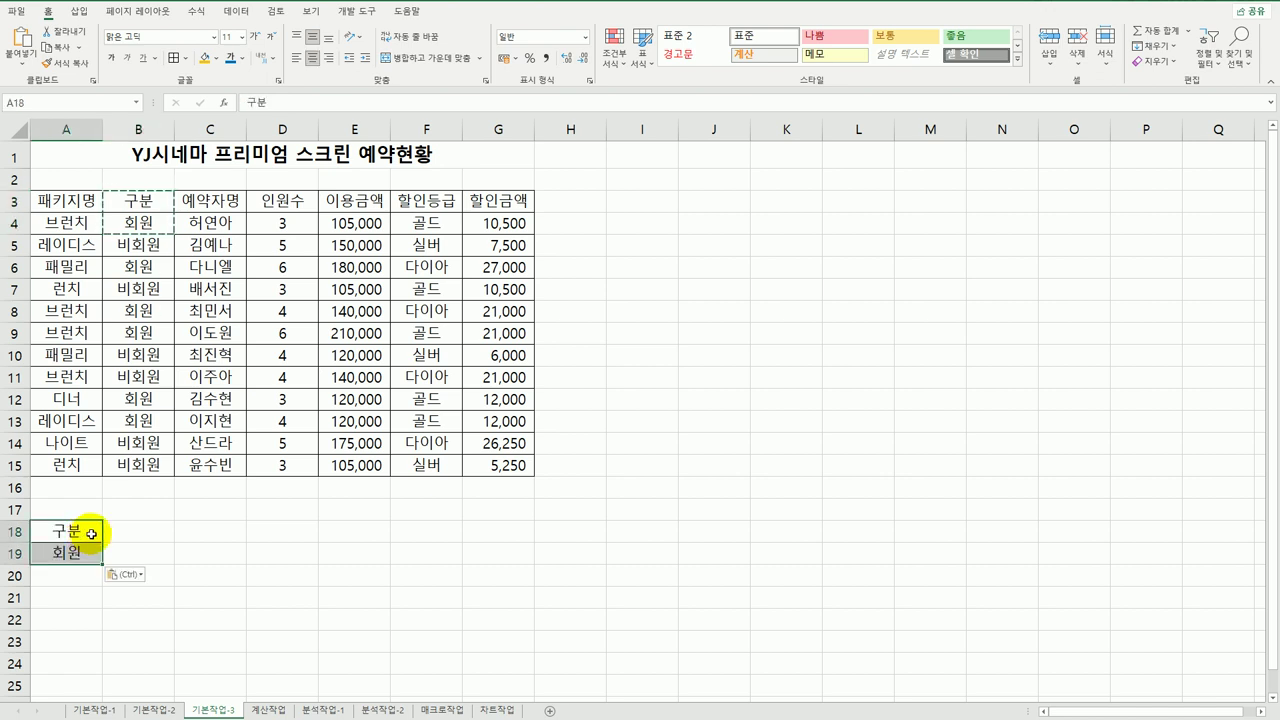
Copy the 할인금액 header from G3 to B18 and enter the condition <=20000 in B19
click(500, 201)
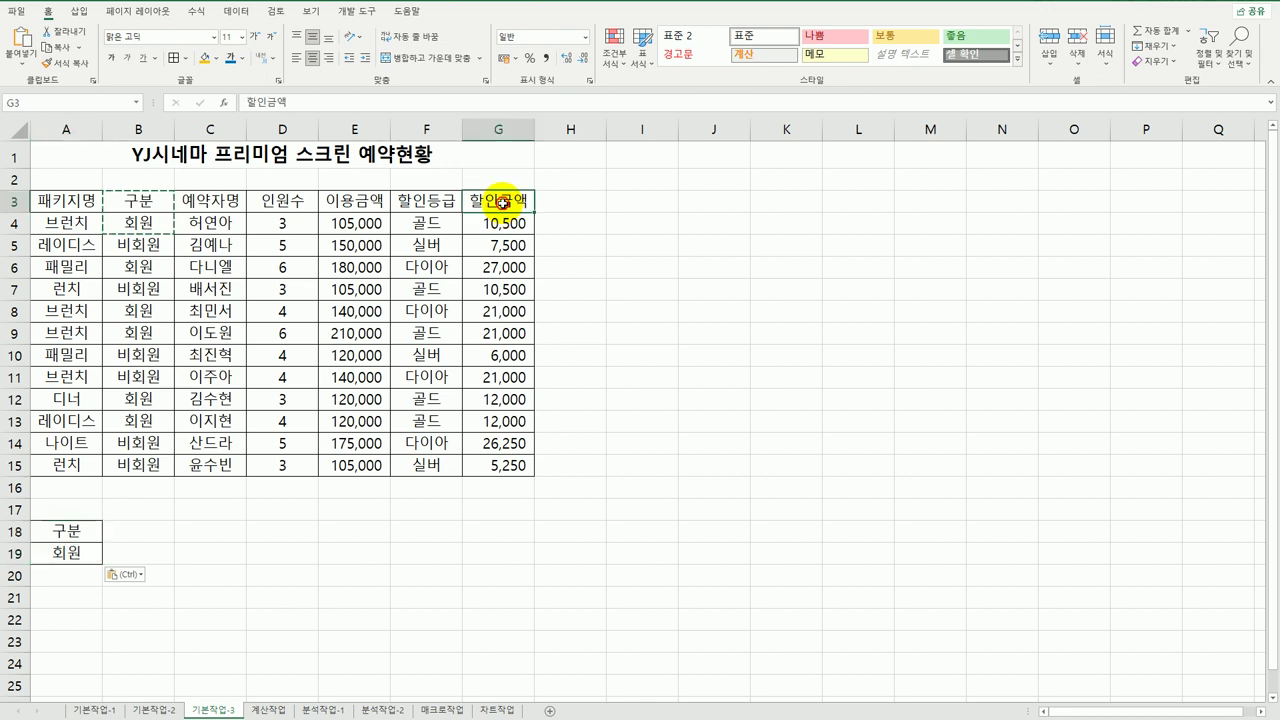
key(ctrl+c)
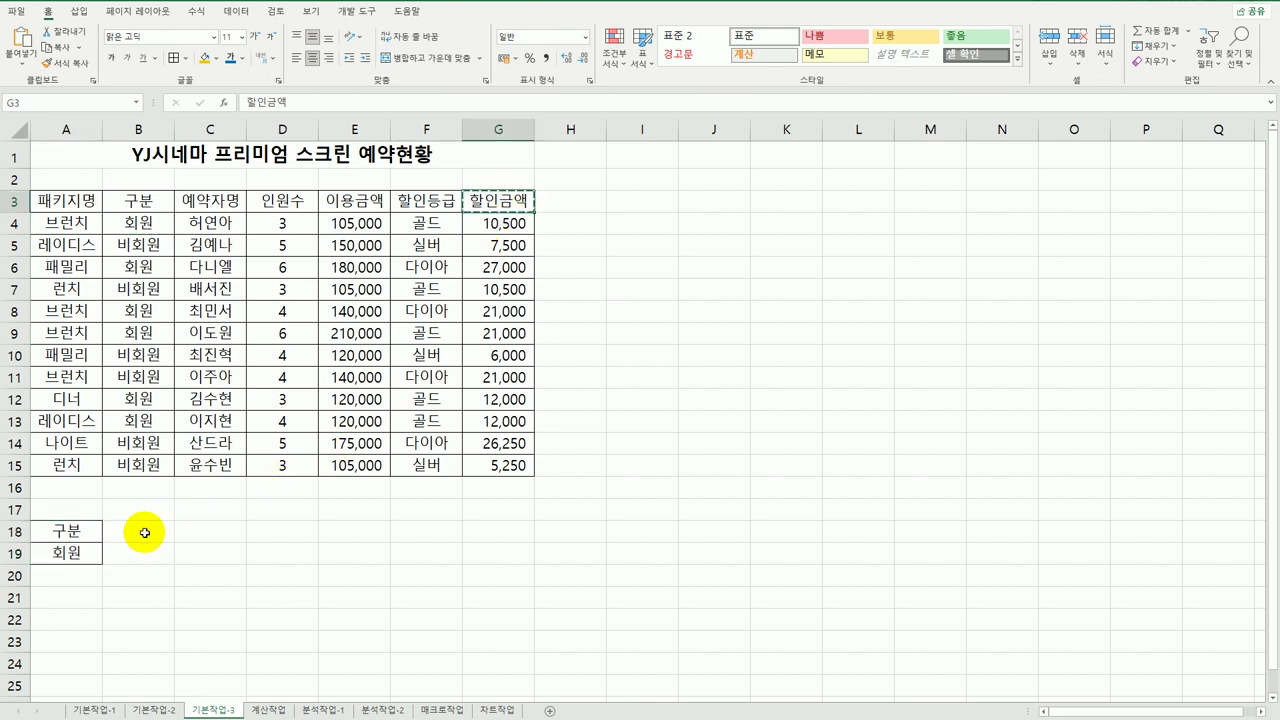
click(160, 539)
key(ctrl+v)
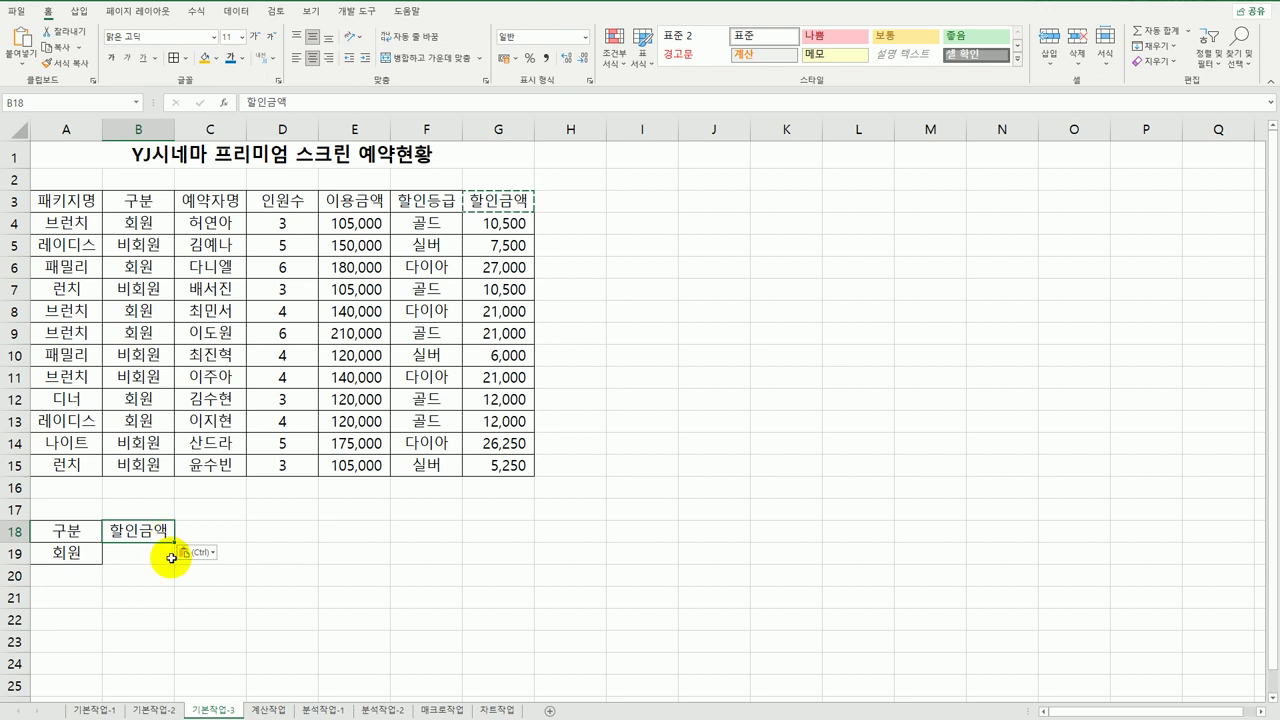
click(150, 559)
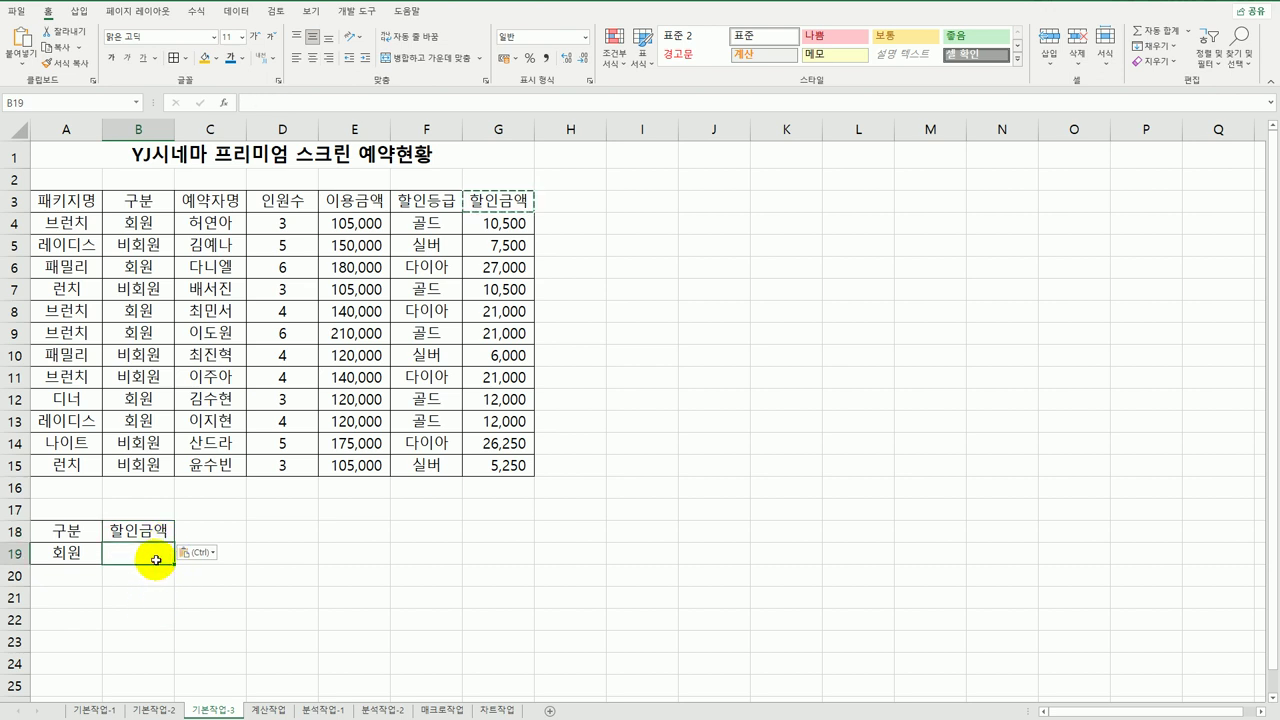
text(<=2)
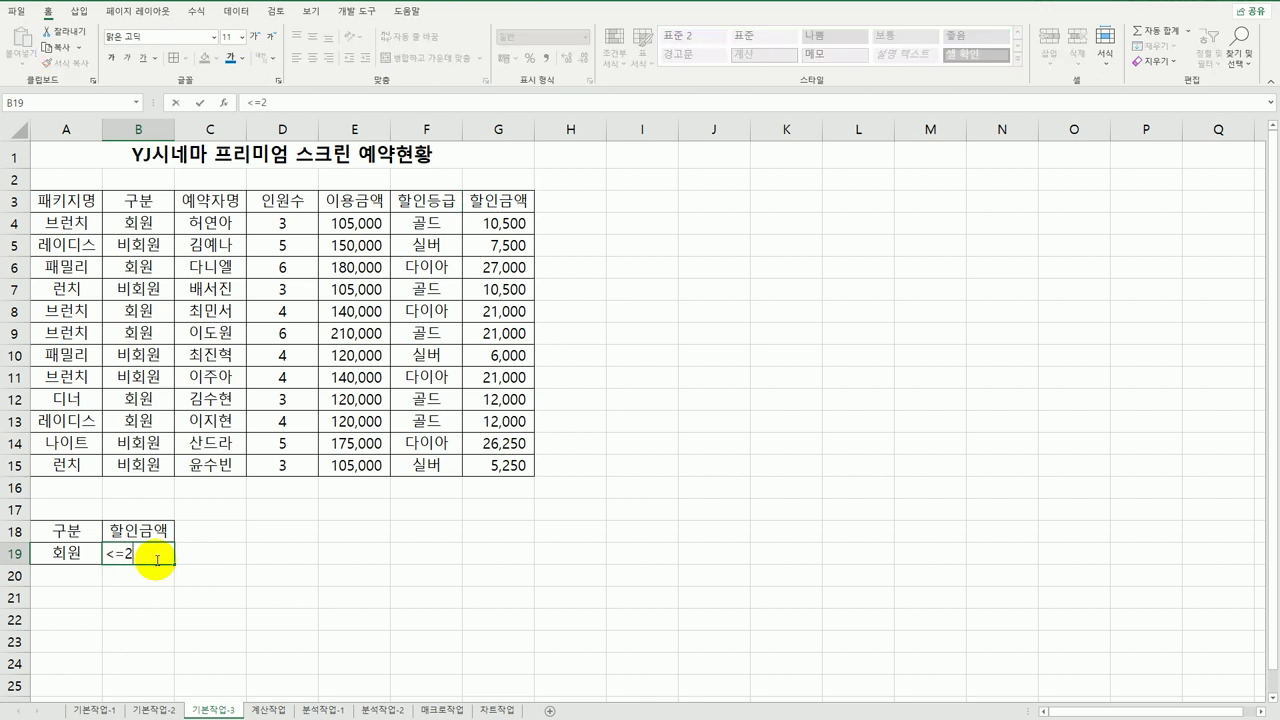
text(0000)
key(Return)
click(156, 560)
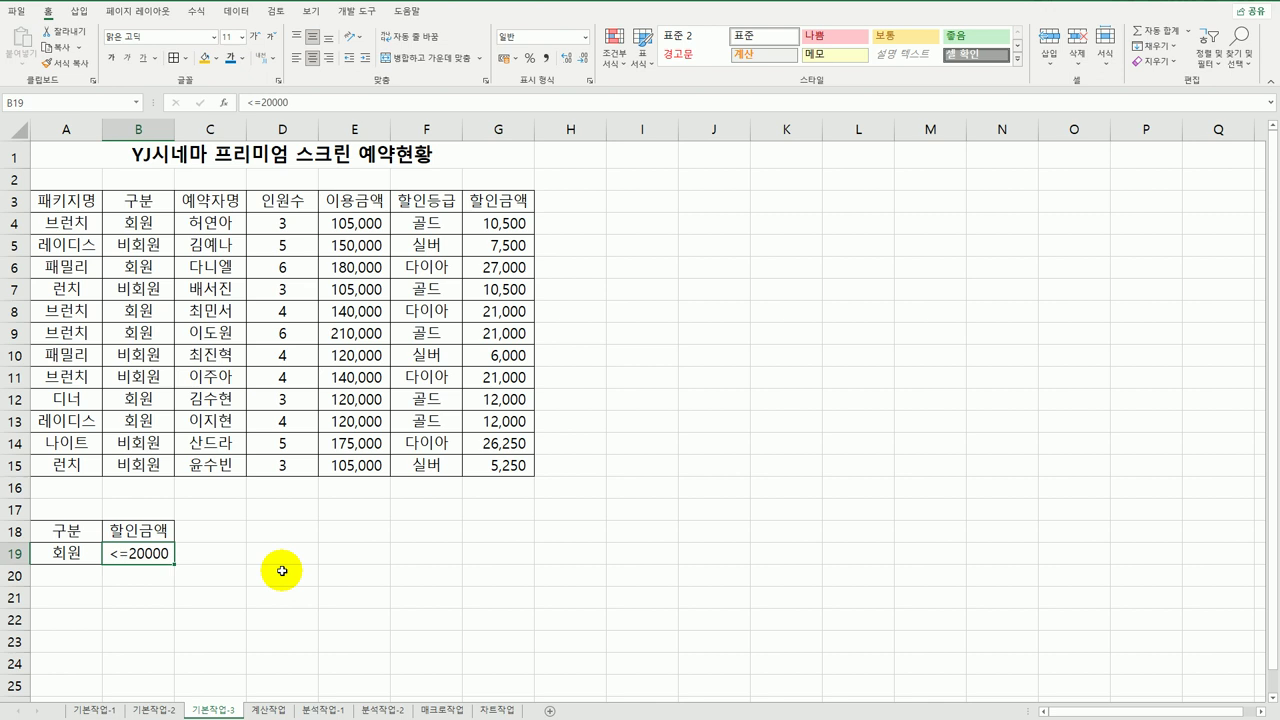
Start an advanced filter on the reservation table A3:G15 with A18:B19 as the criteria range
click(275, 298)
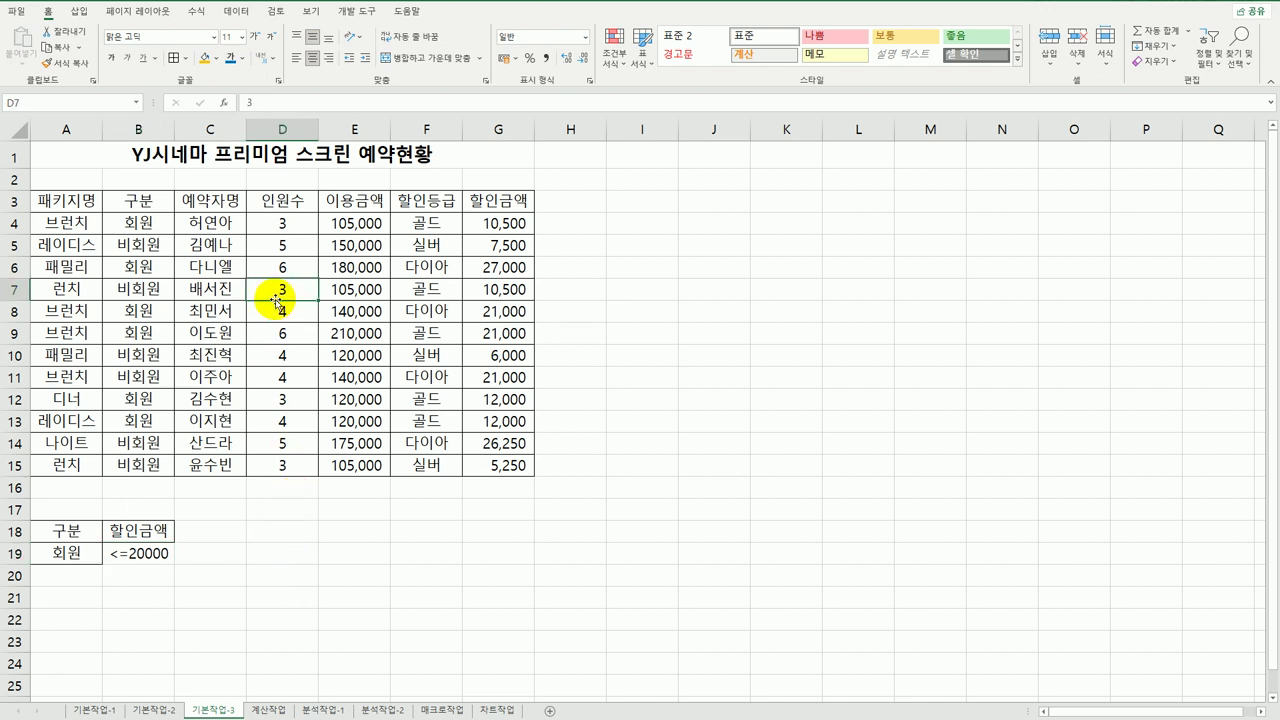
click(236, 12)
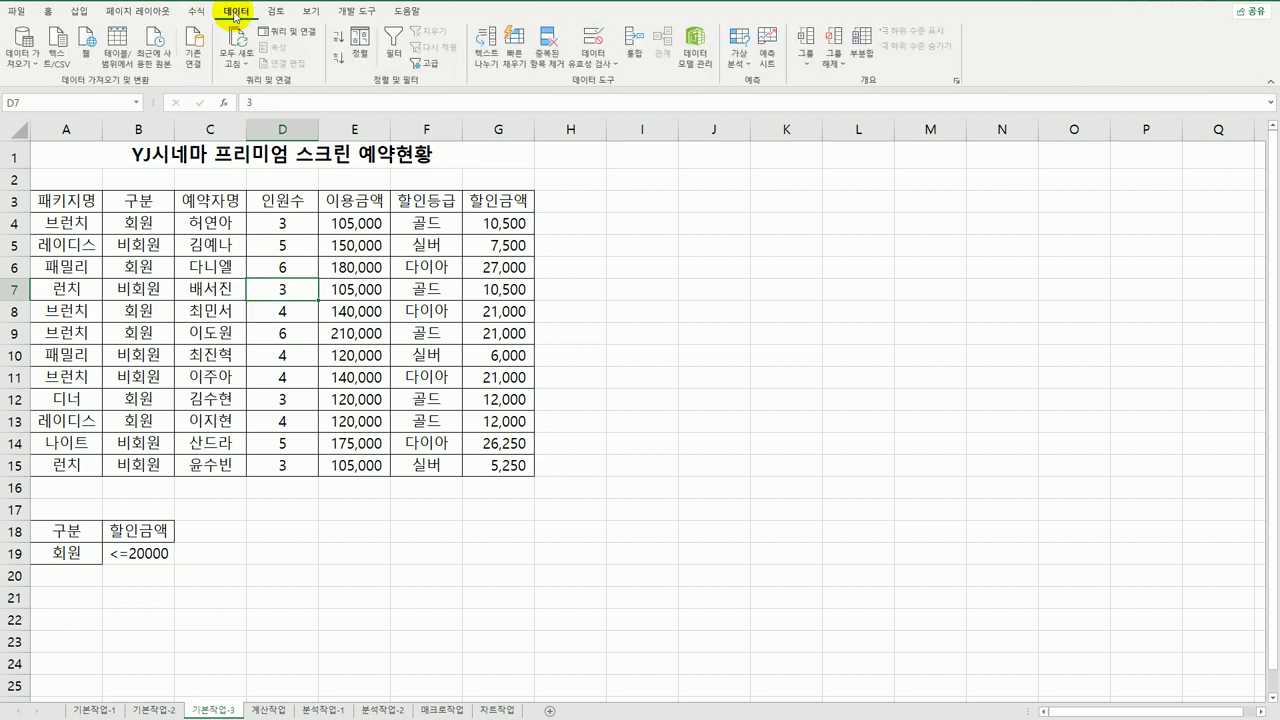
click(422, 64)
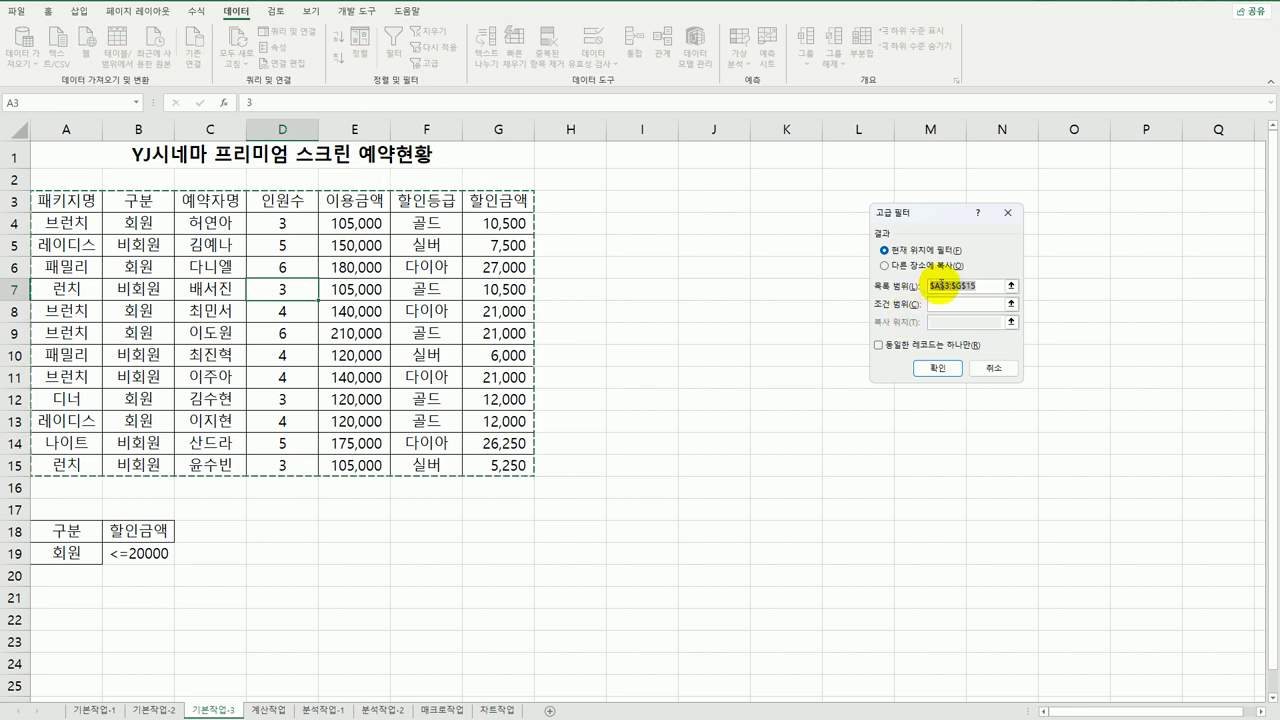
click(941, 303)
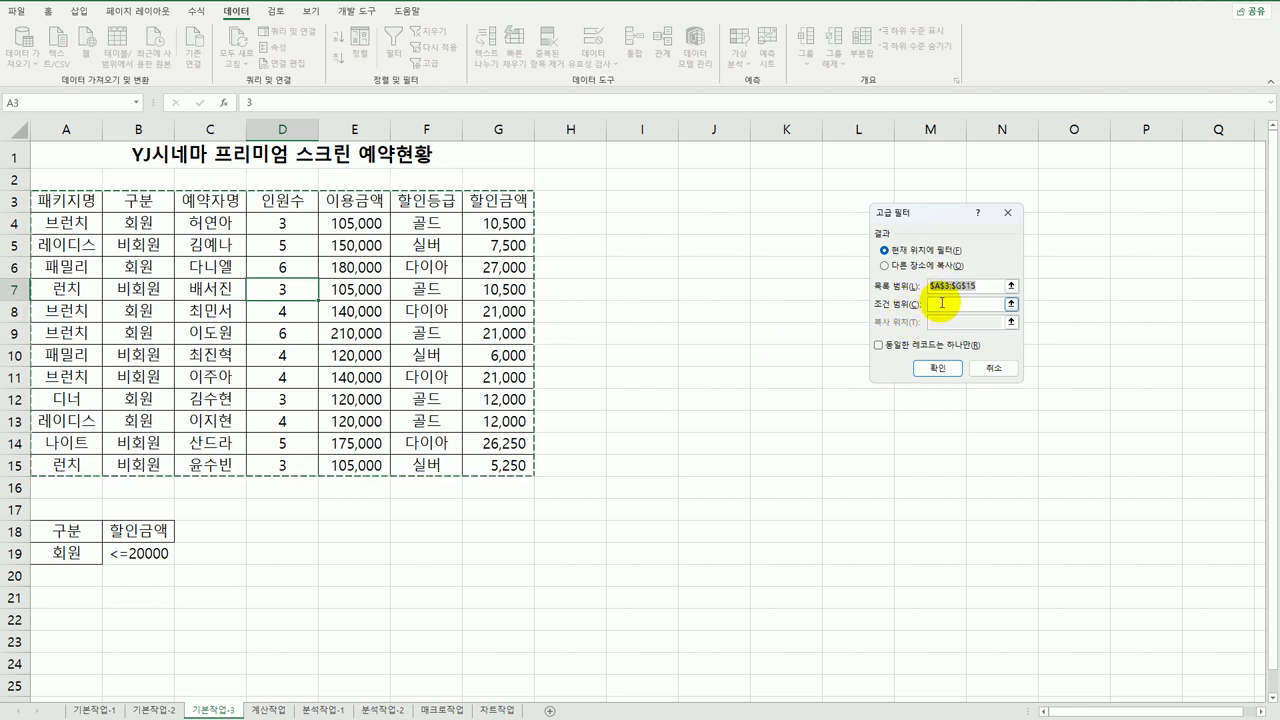
click(943, 303)
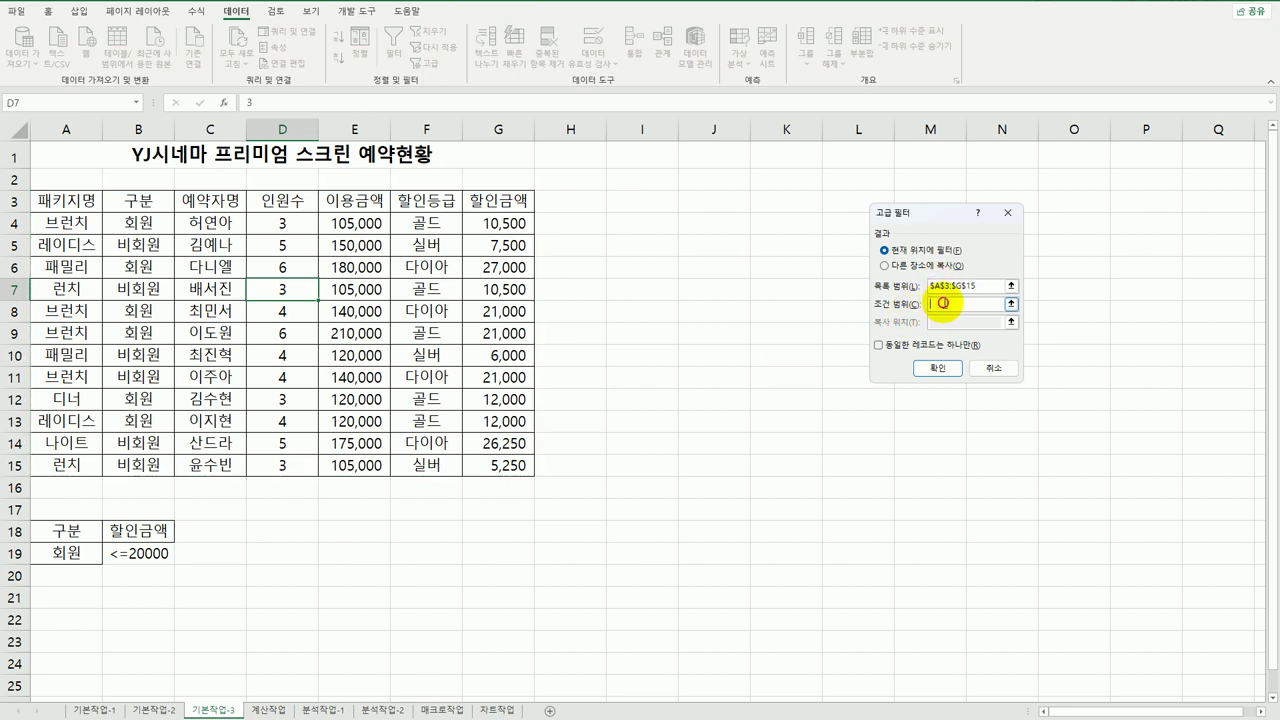
drag(89, 537, 126, 554)
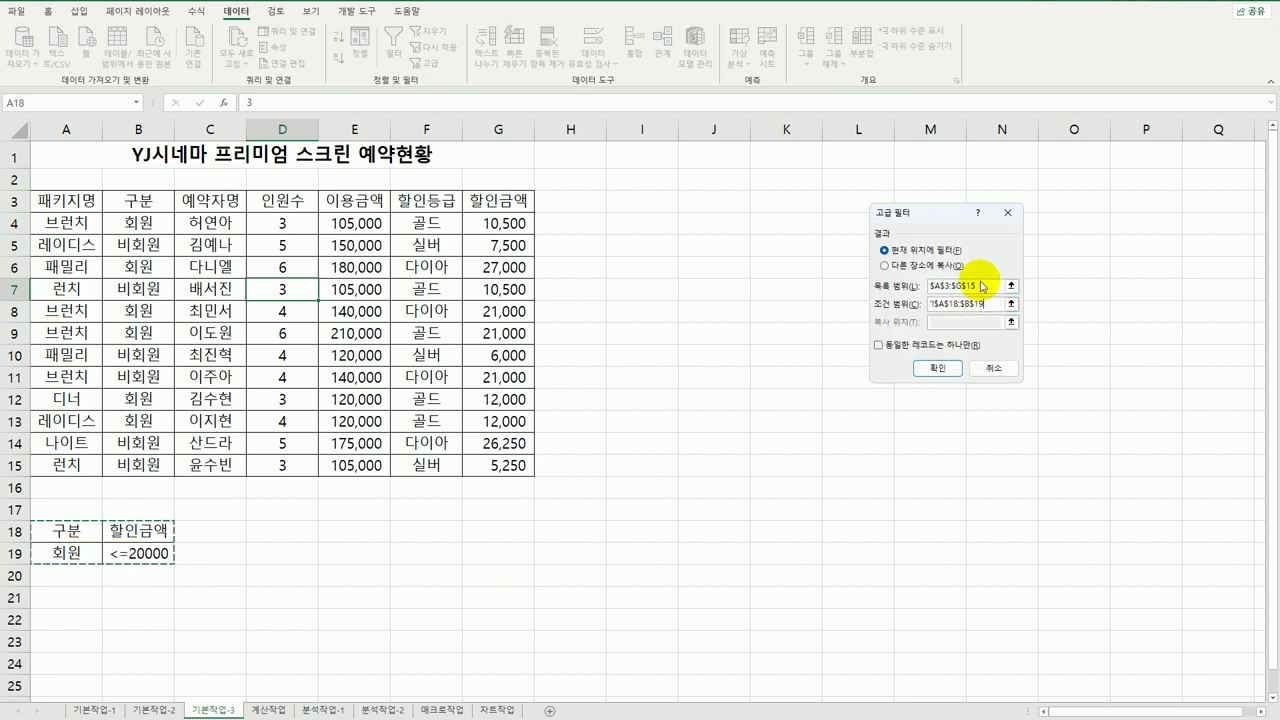
Set the advanced filter to copy its results to another location starting at A22, run it, and check the extracted rows
drag(923, 212, 681, 245)
click(676, 300)
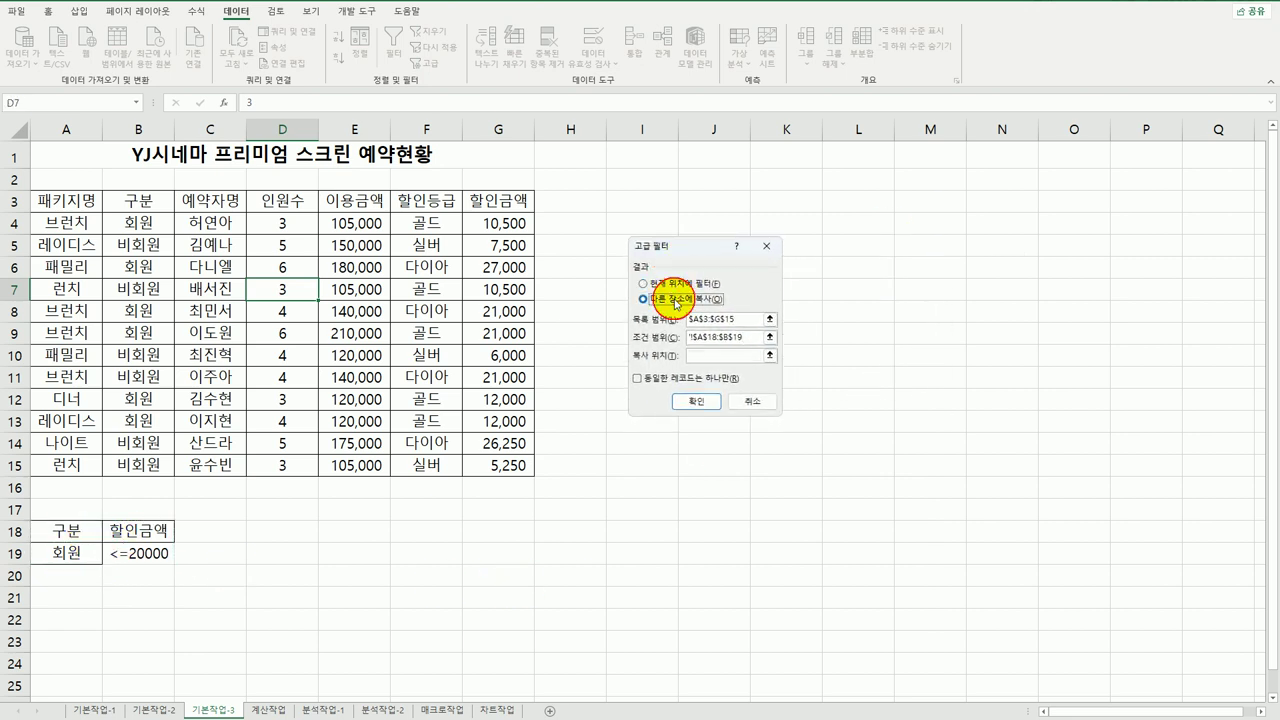
click(702, 354)
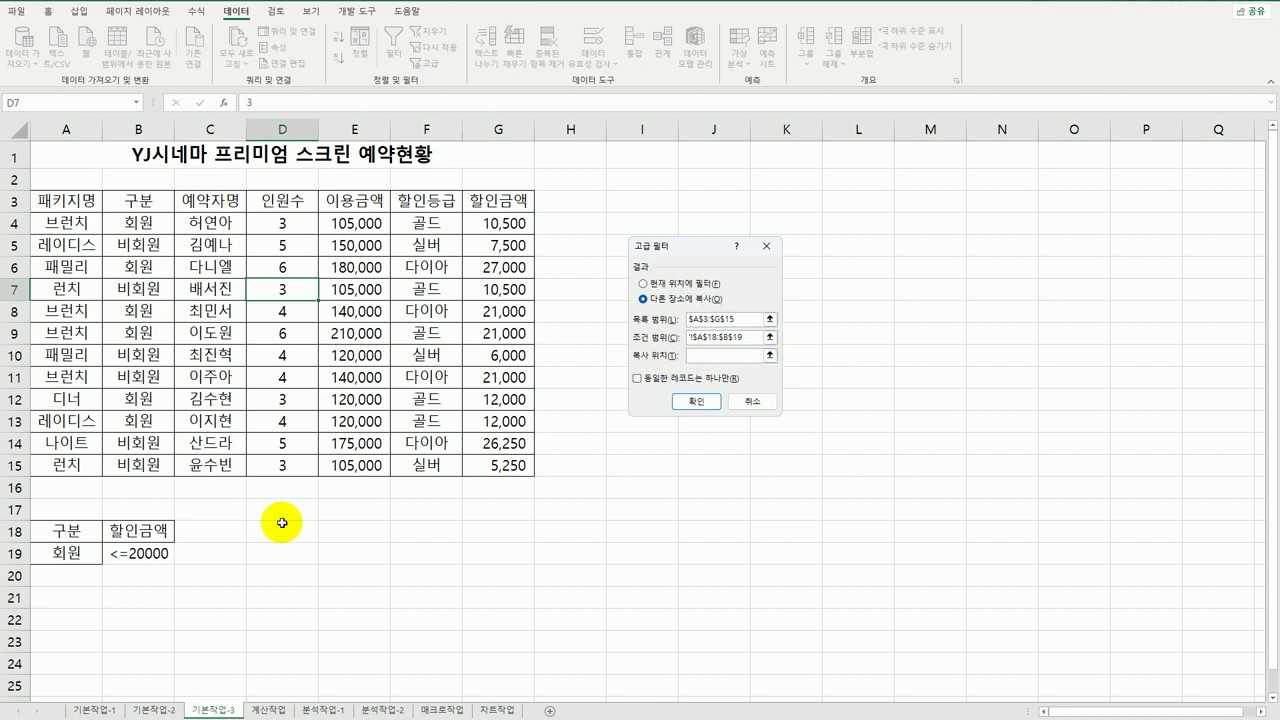
click(66, 619)
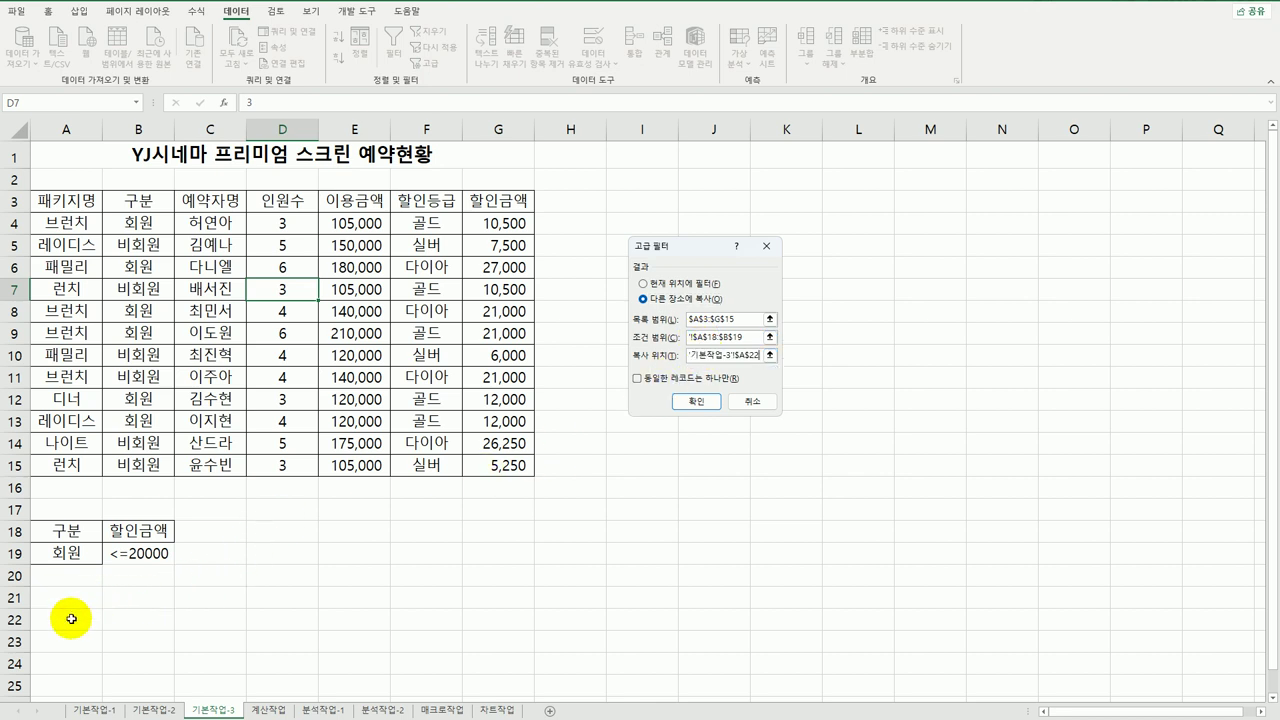
click(709, 402)
scroll(789, 400, down, 3)
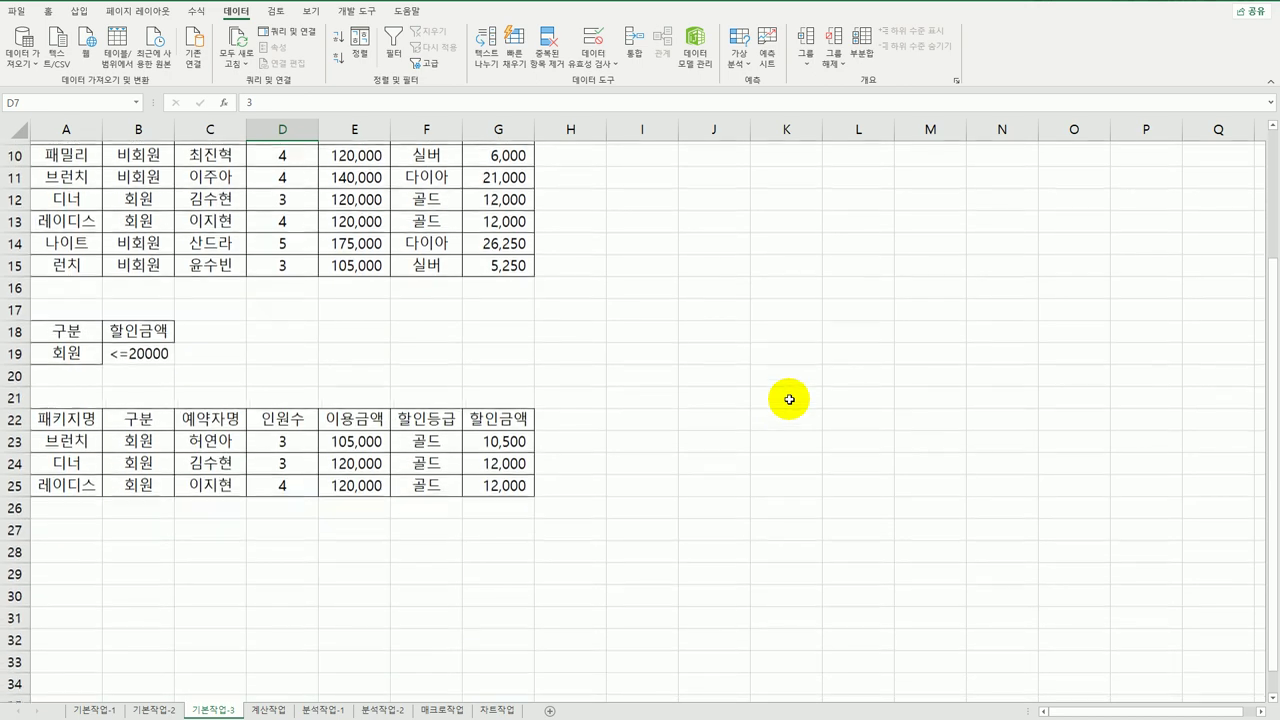
drag(160, 419, 155, 480)
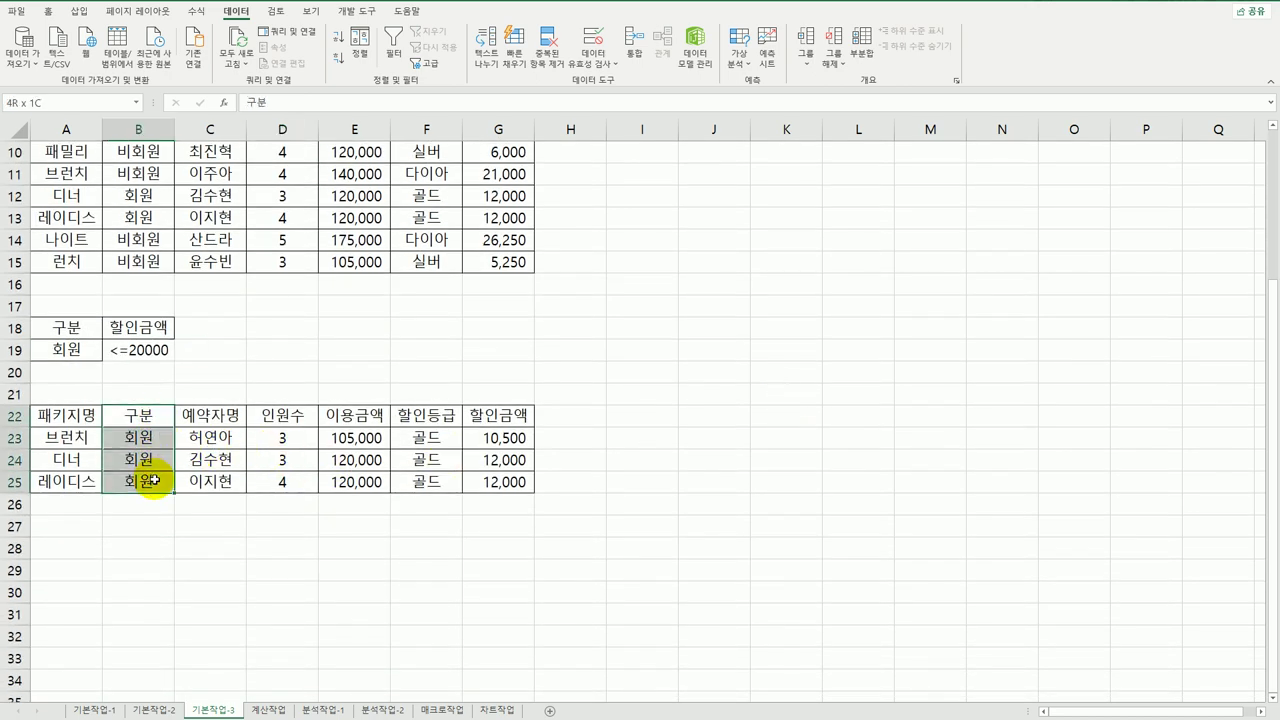
drag(498, 414, 663, 487)
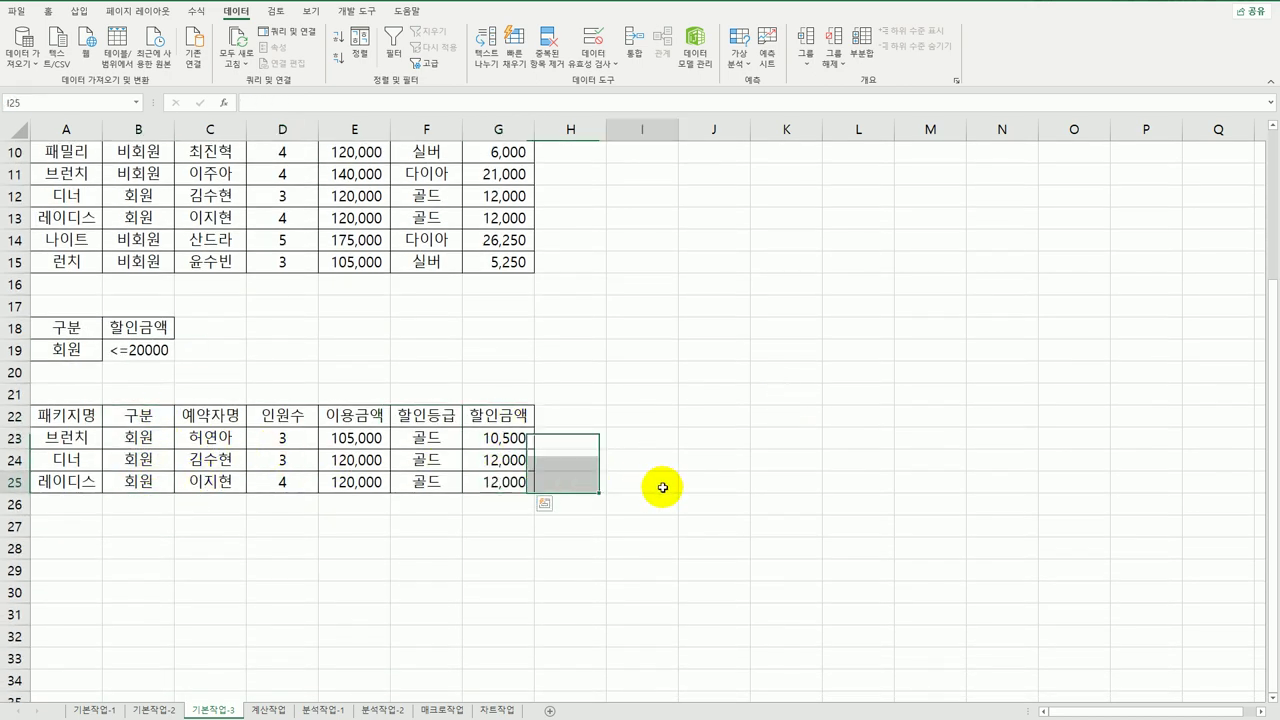
click(663, 487)
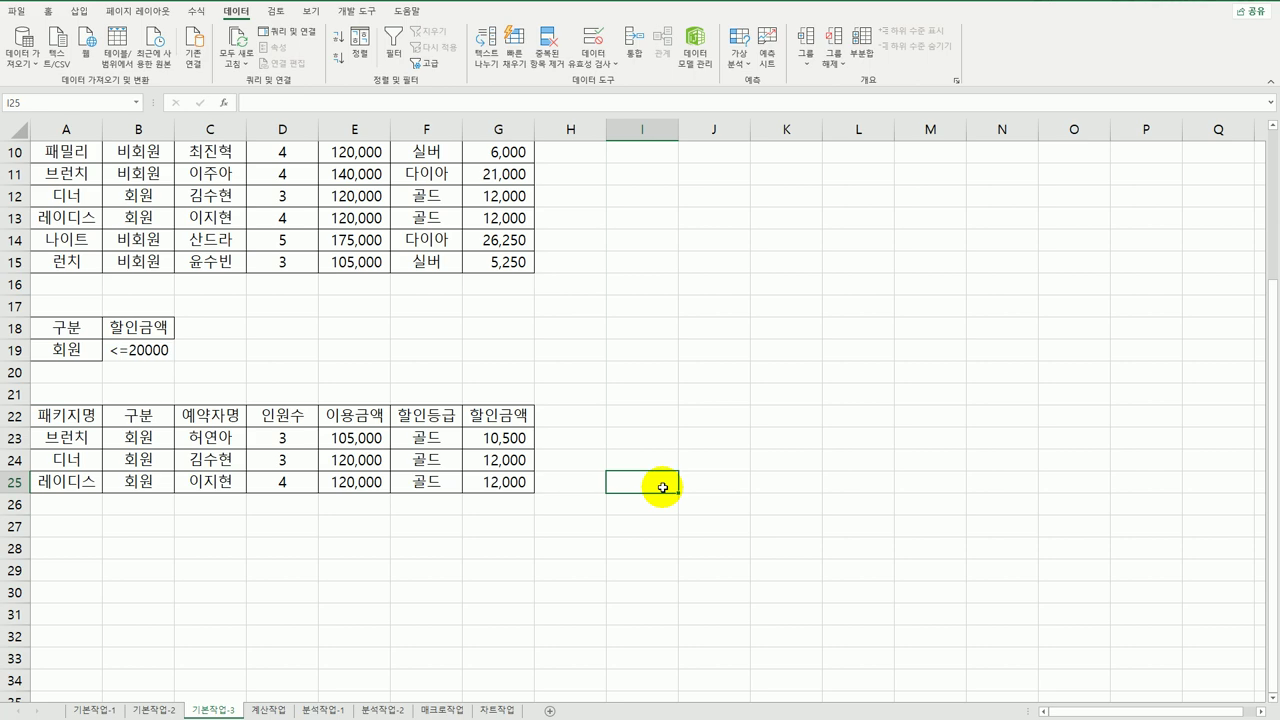
On the 계산작업 sheet, enter =LEFT(A3,1) in D3 and fill it down through D12
click(267, 709)
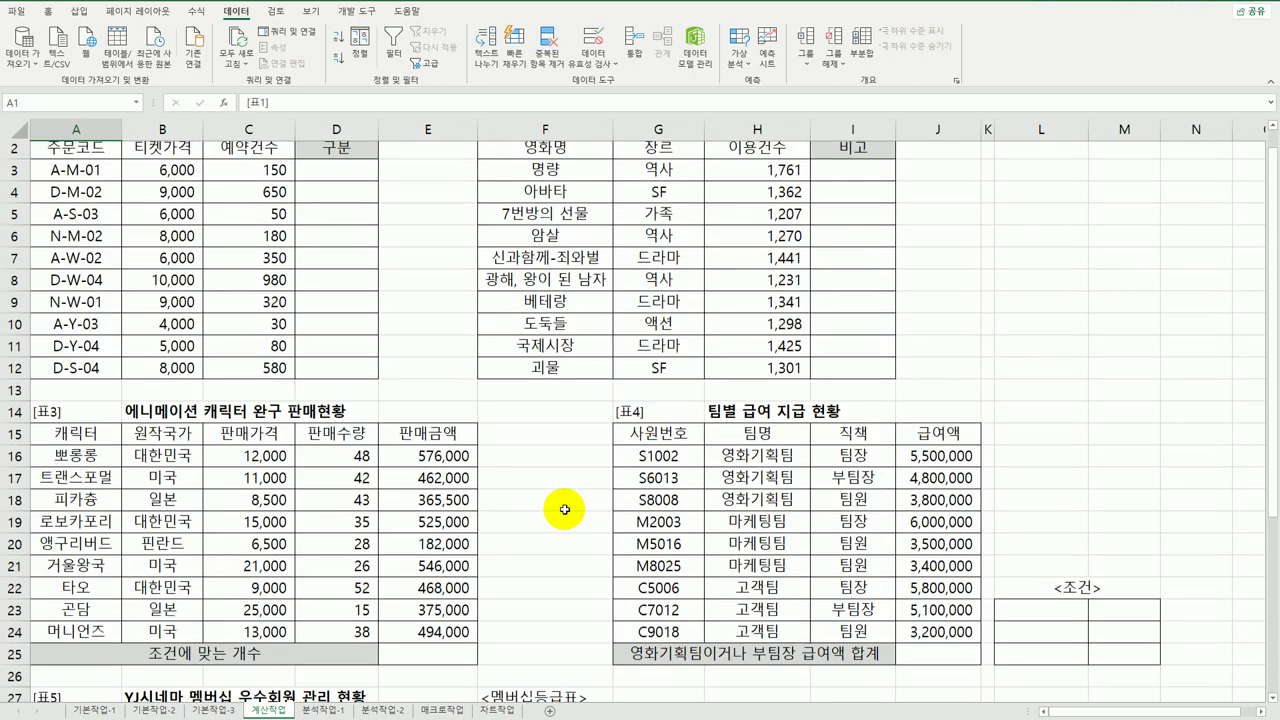
scroll(565, 510, up, 1)
click(349, 202)
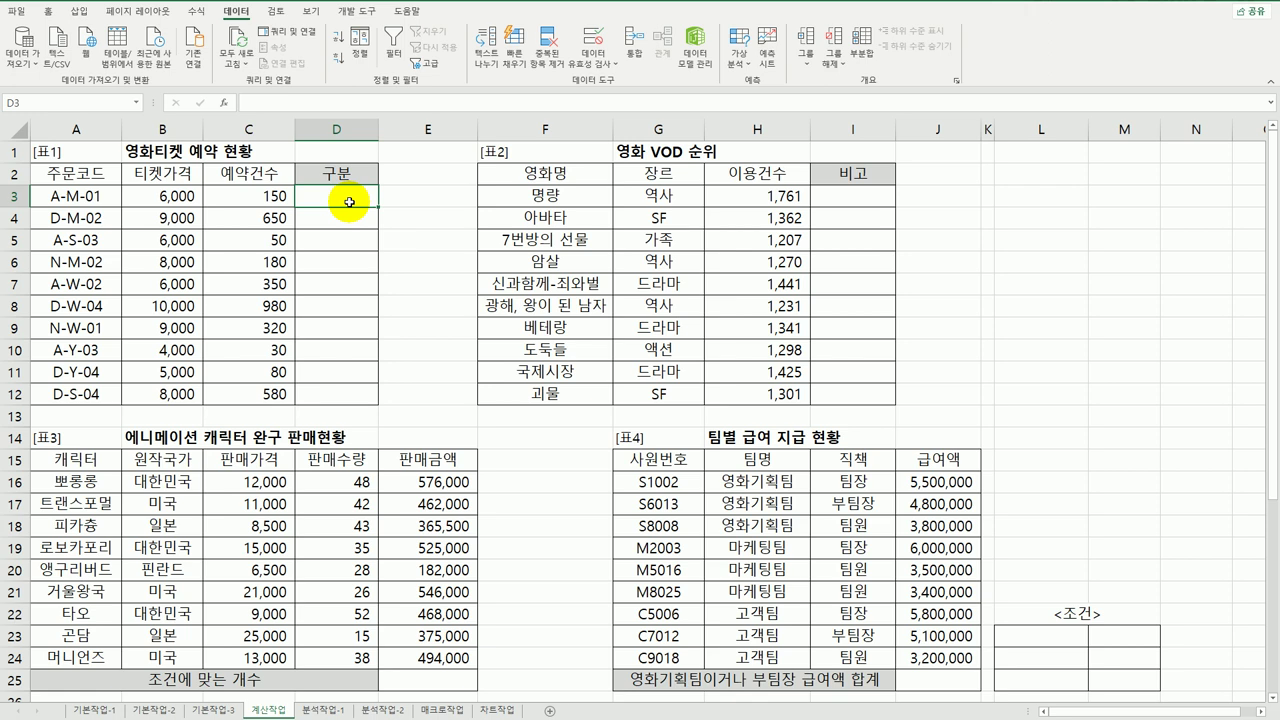
double_click(349, 202)
text(=)
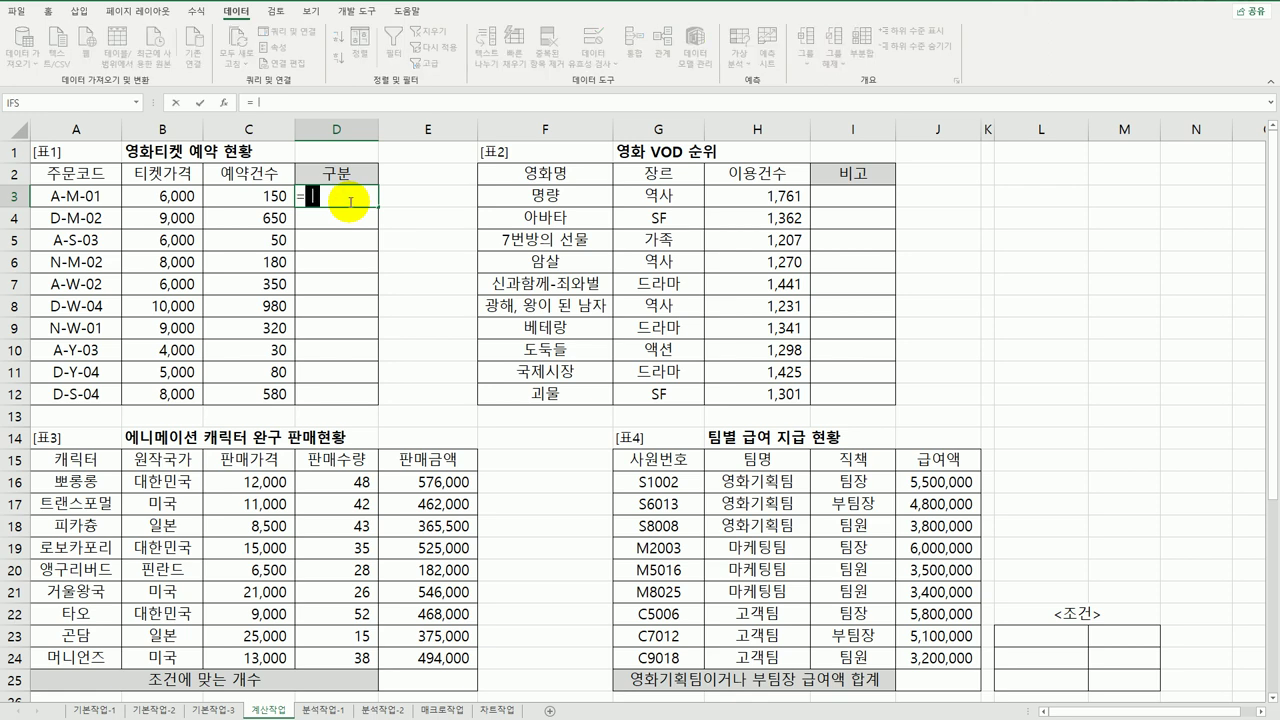
text(LEFT()
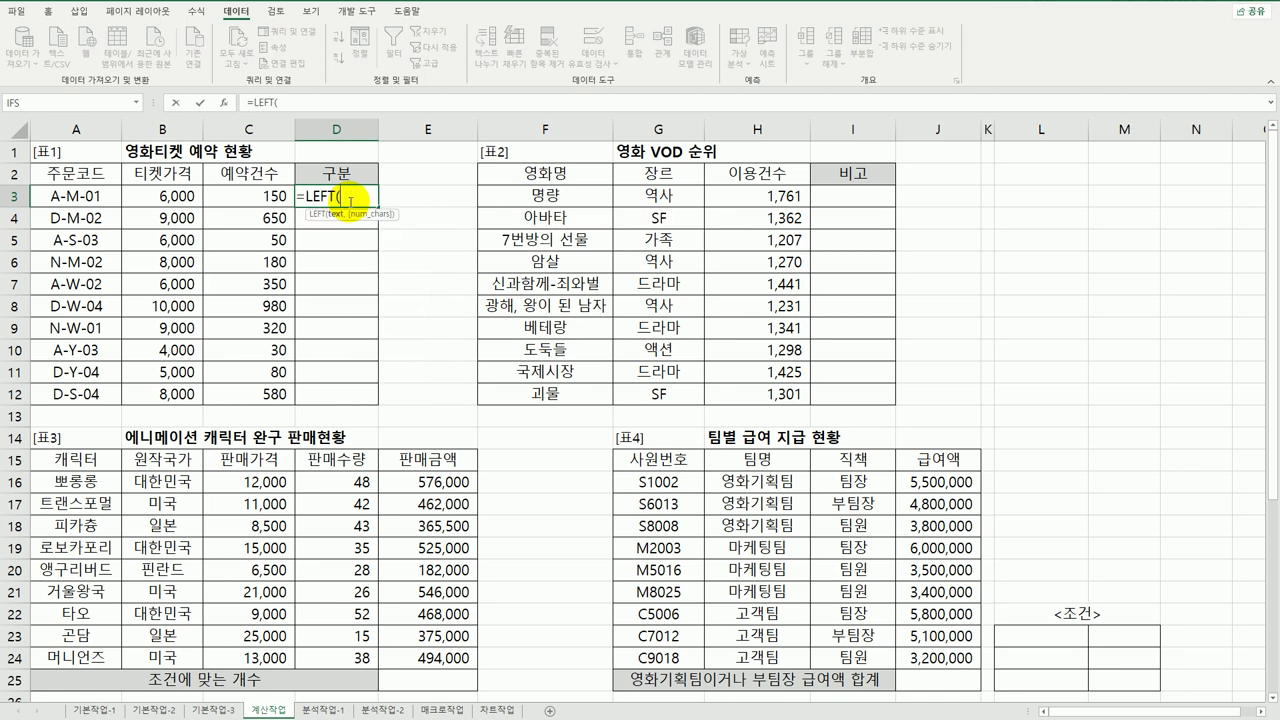
click(104, 203)
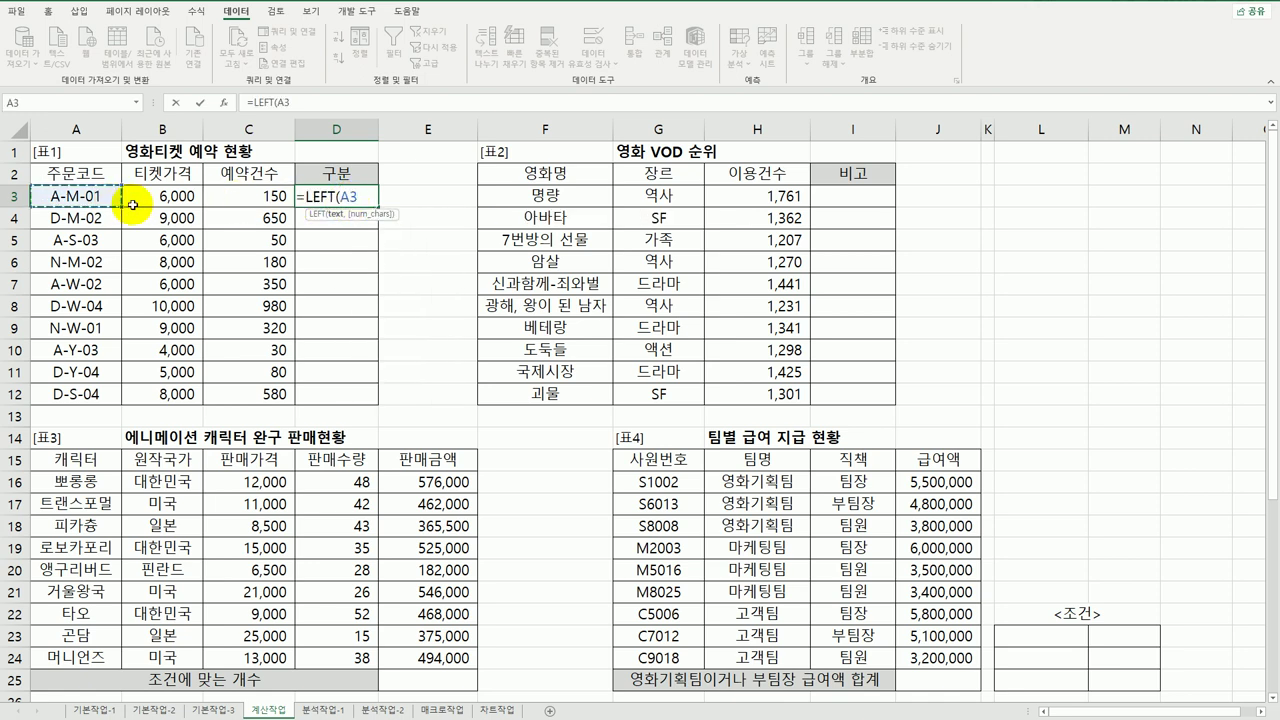
text(,)
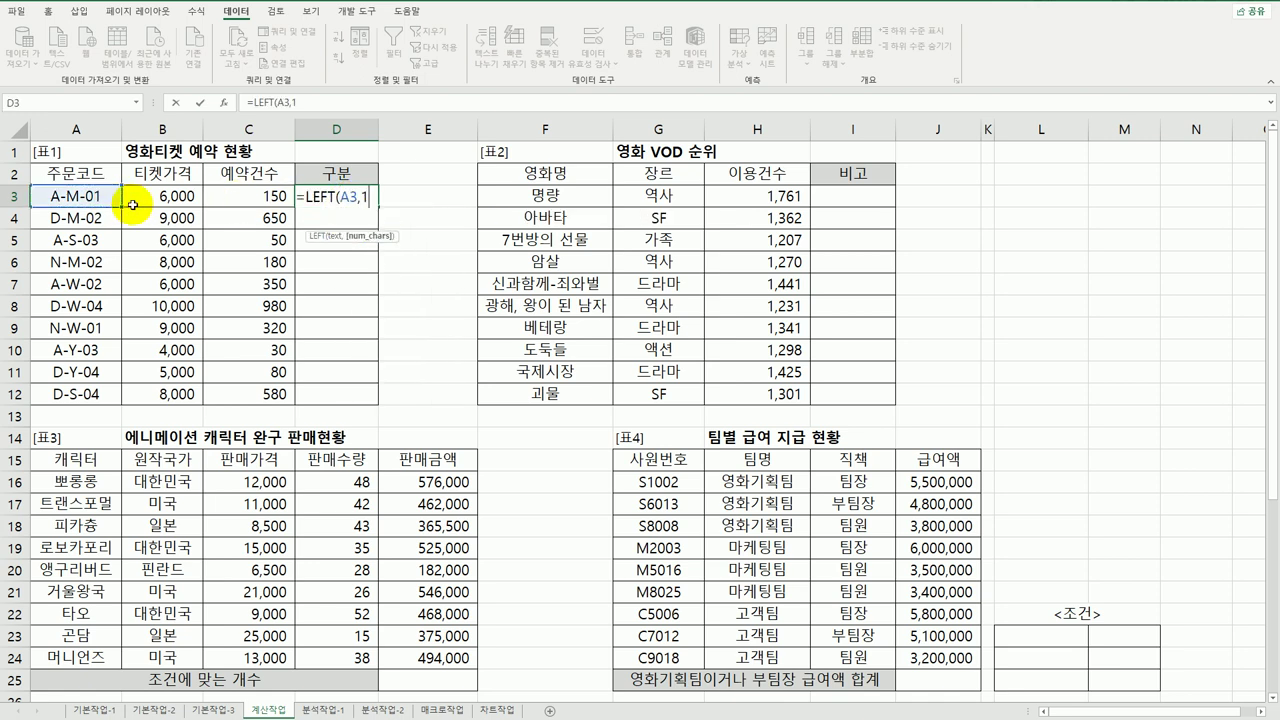
text(1))
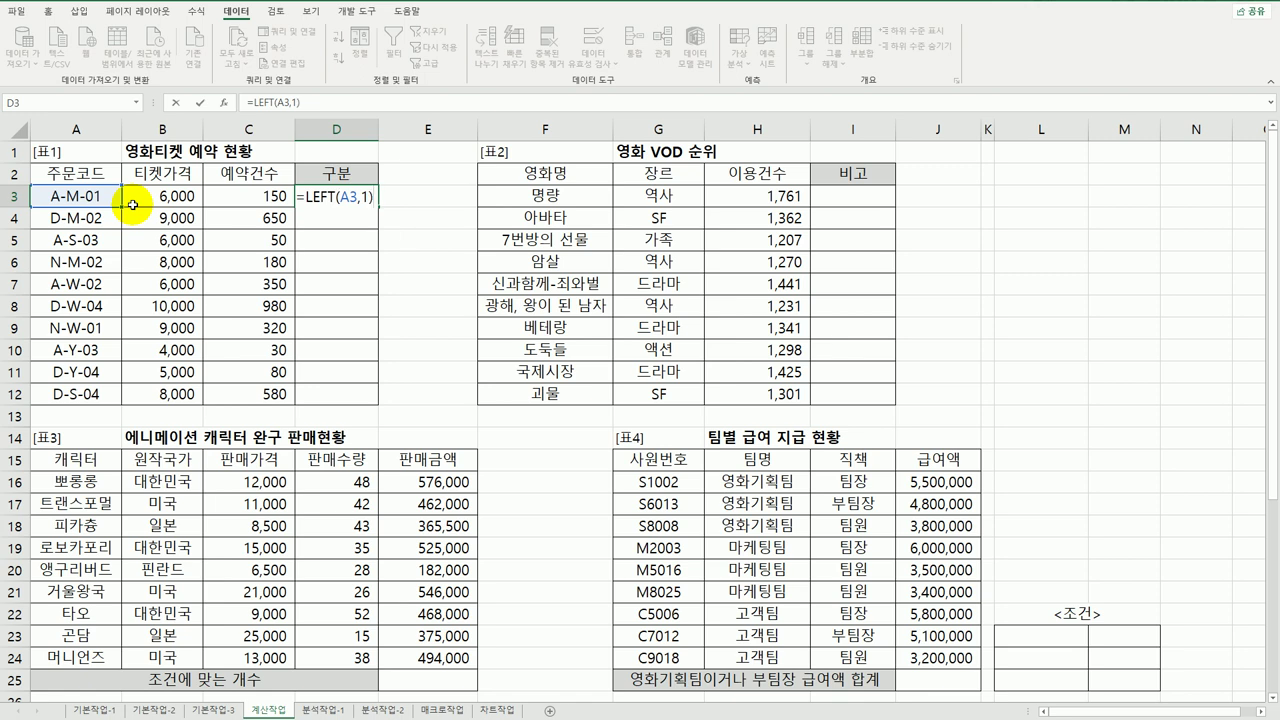
key(Return)
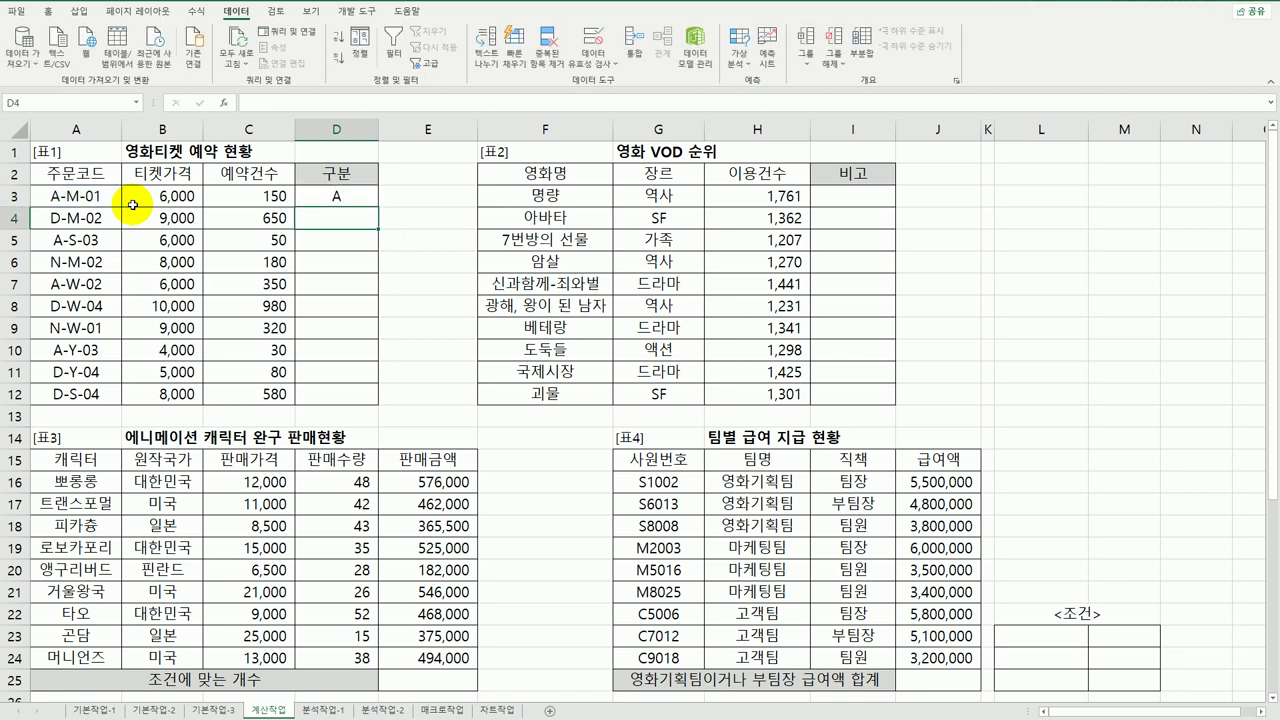
click(358, 194)
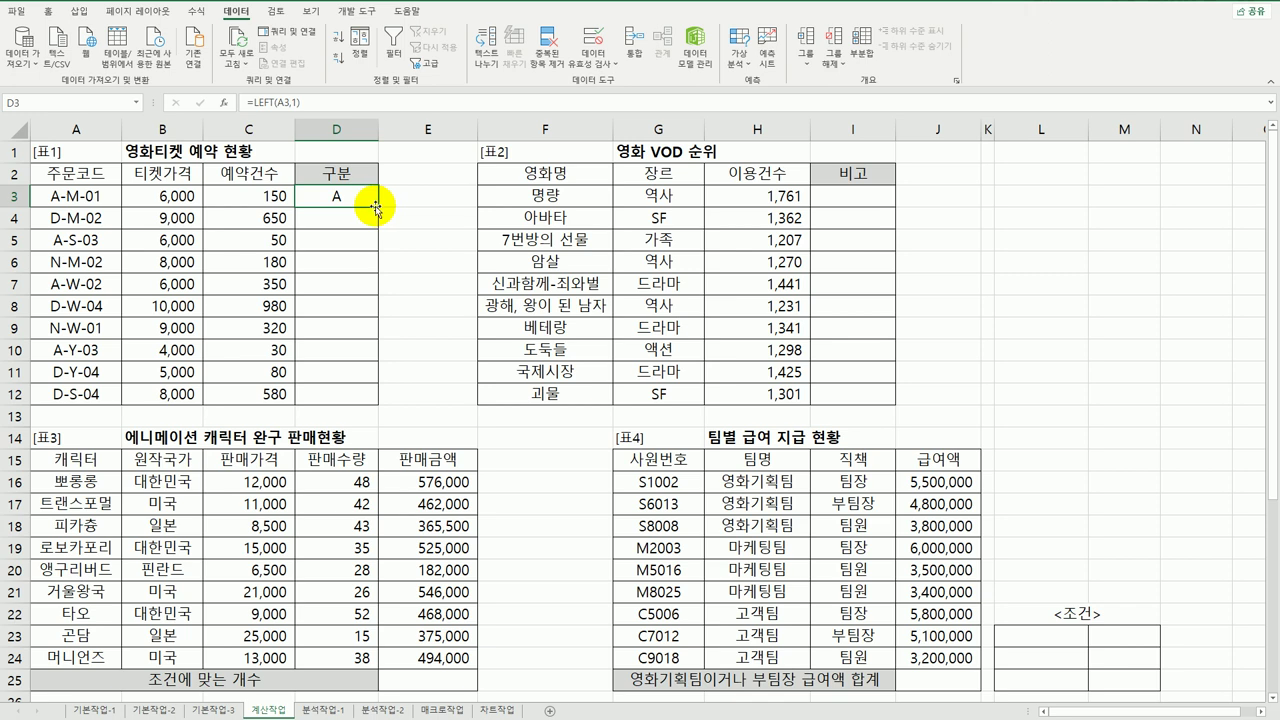
drag(378, 206, 380, 405)
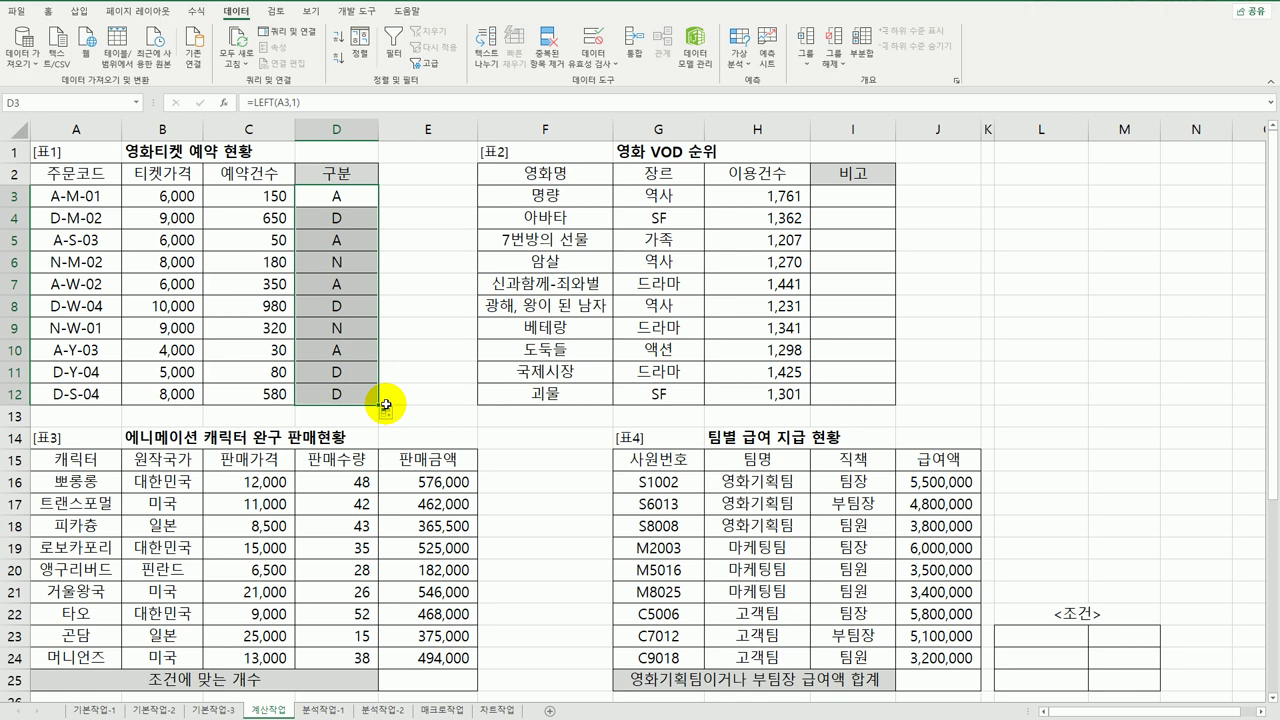
Wrap the LEFT formula in D3 in an IF that returns "조조" when the first character equals "A"
double_click(344, 196)
click(305, 196)
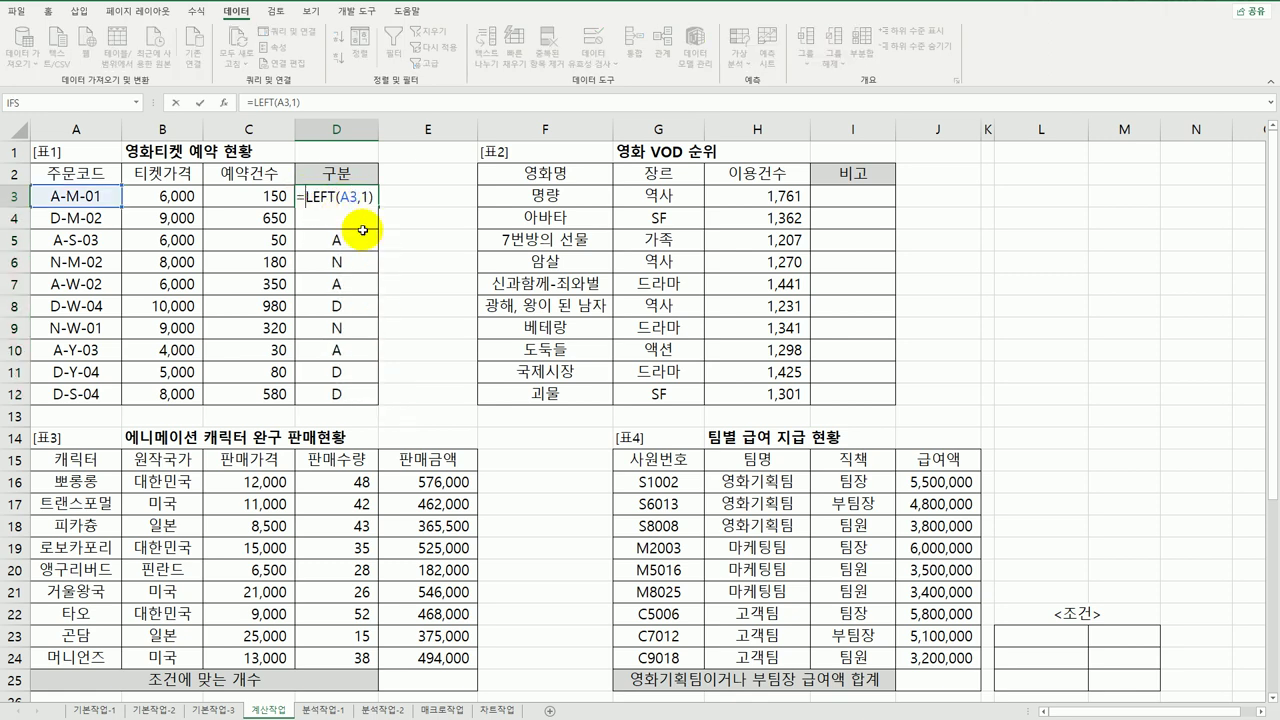
text(if)
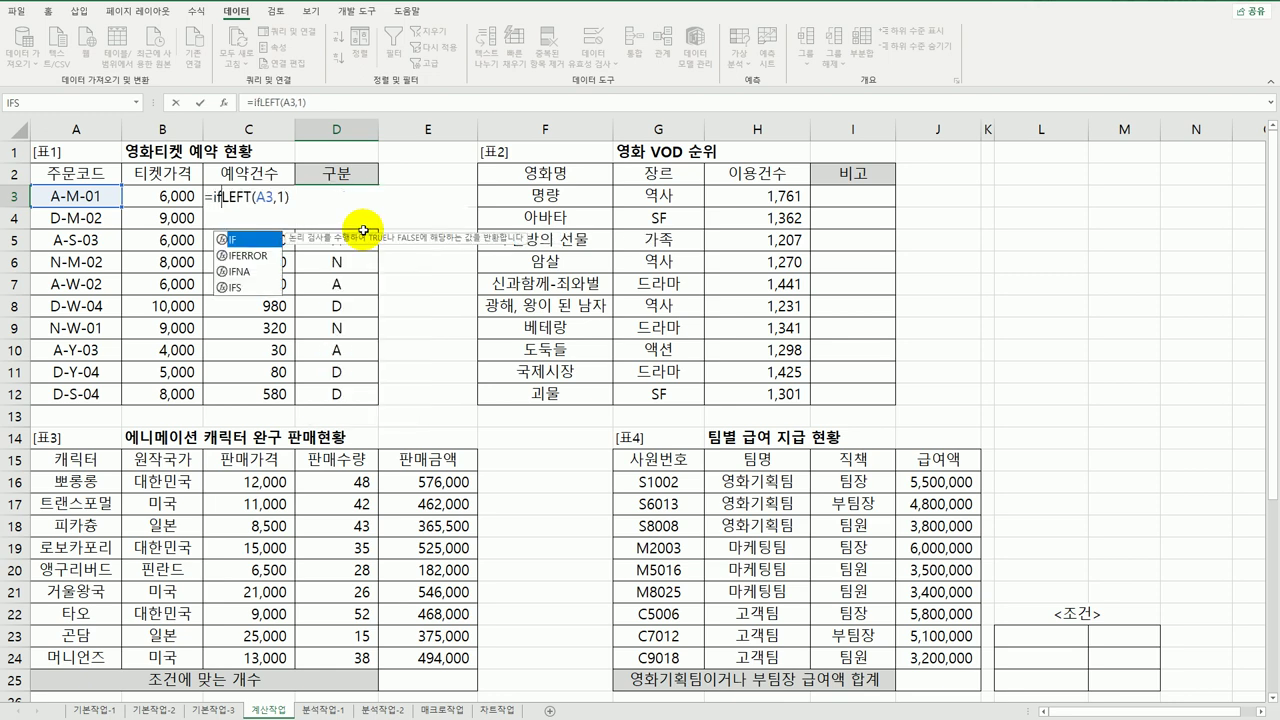
key(Tab)
key(End)
text(=")
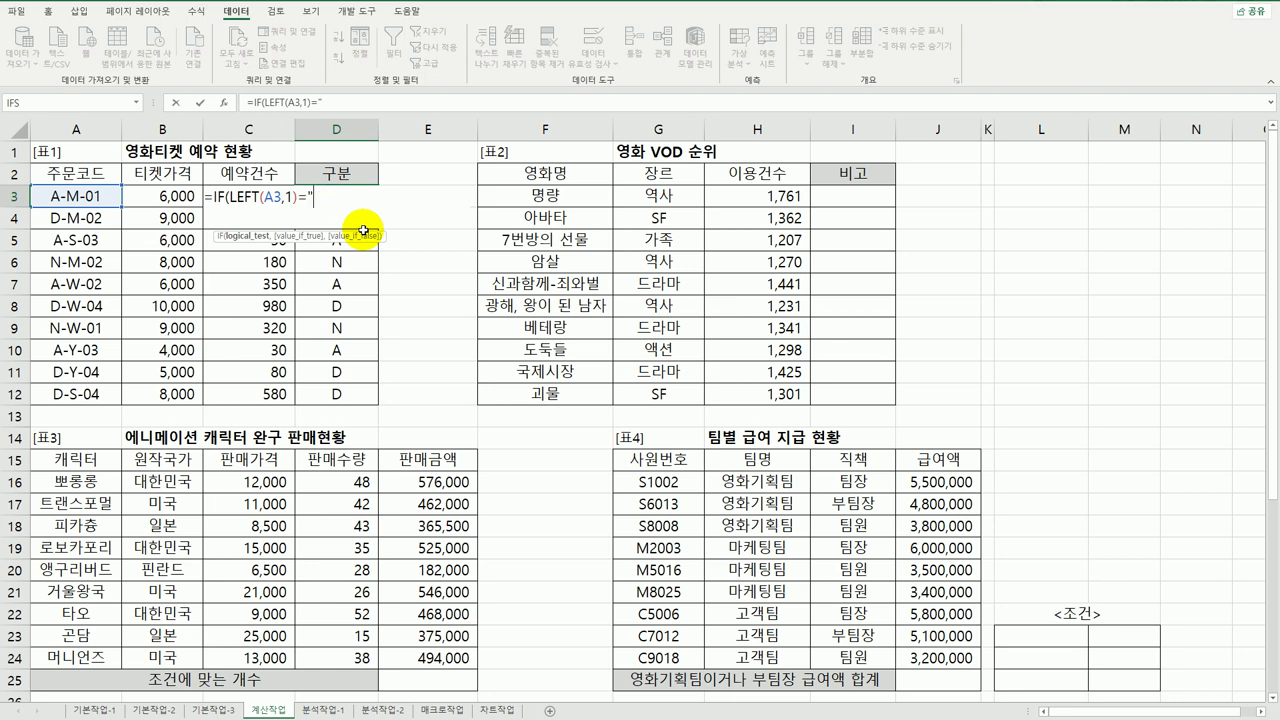
text(A",)
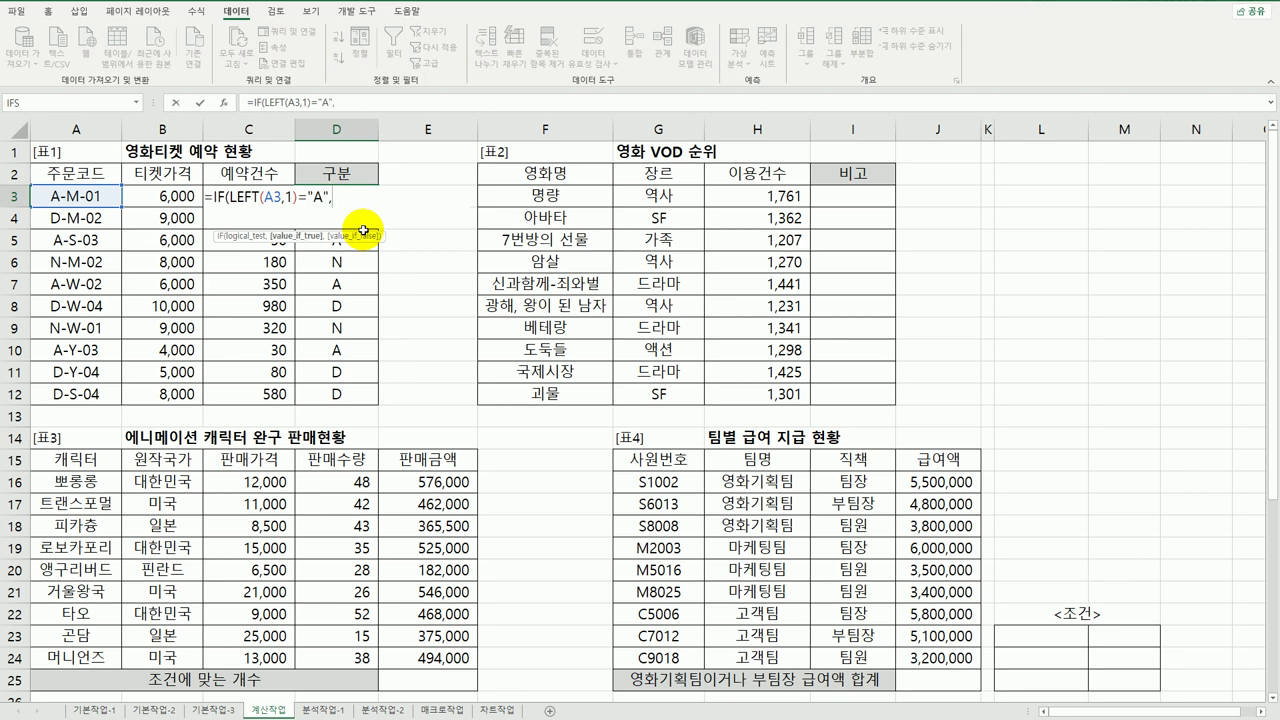
text("좆)
text(조")
text(,)
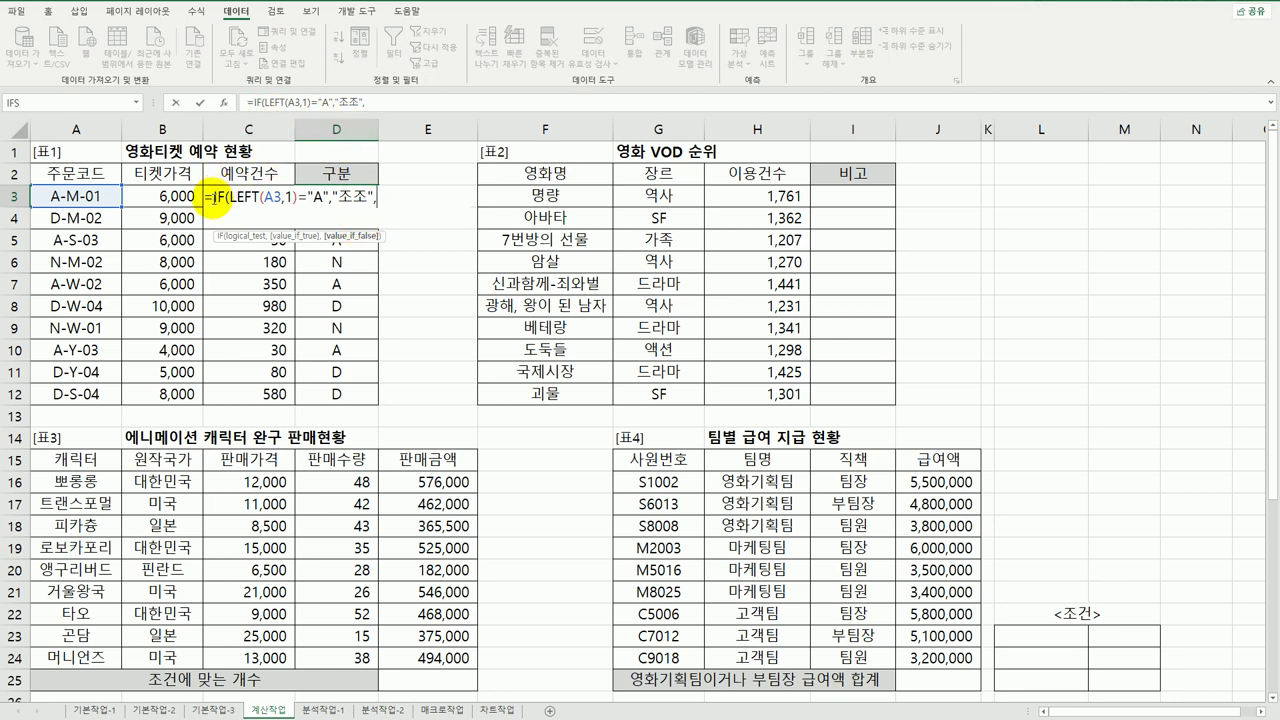
Nest a copy of the IF expression as the false value in D3, testing for "D" and returning "주간"
drag(213, 197, 400, 203)
key(ctrl+c)
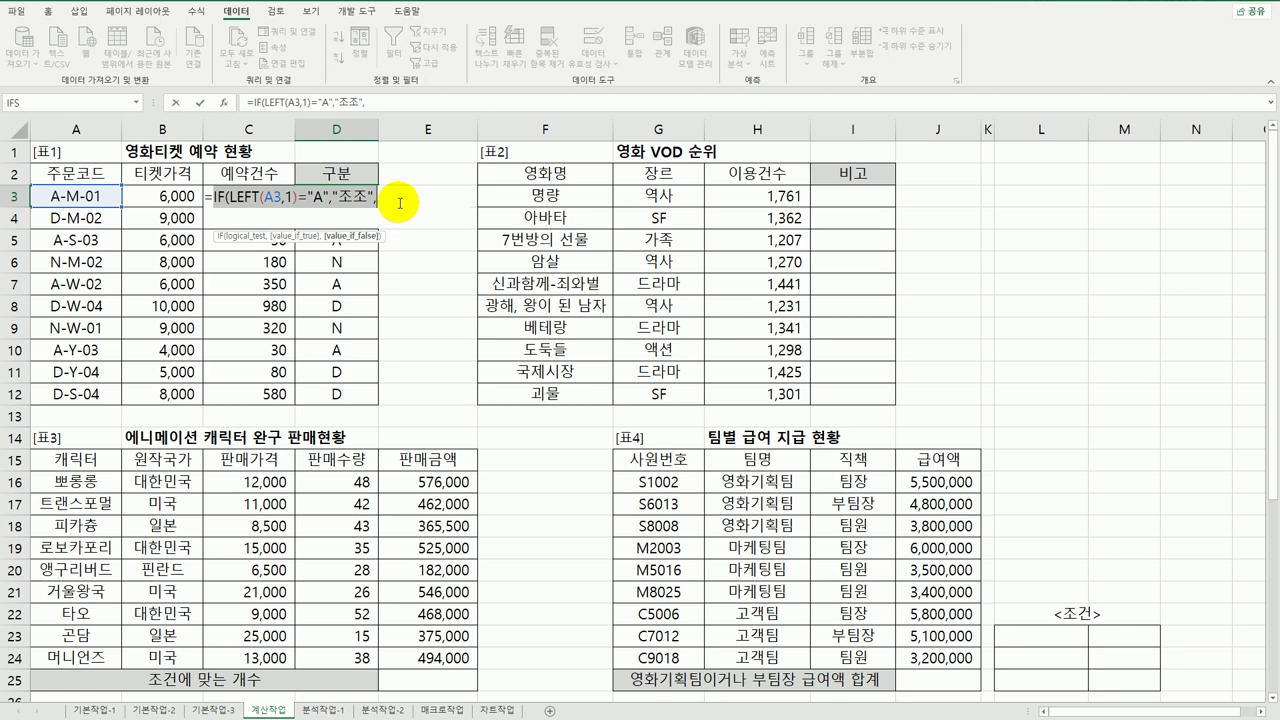
click(391, 201)
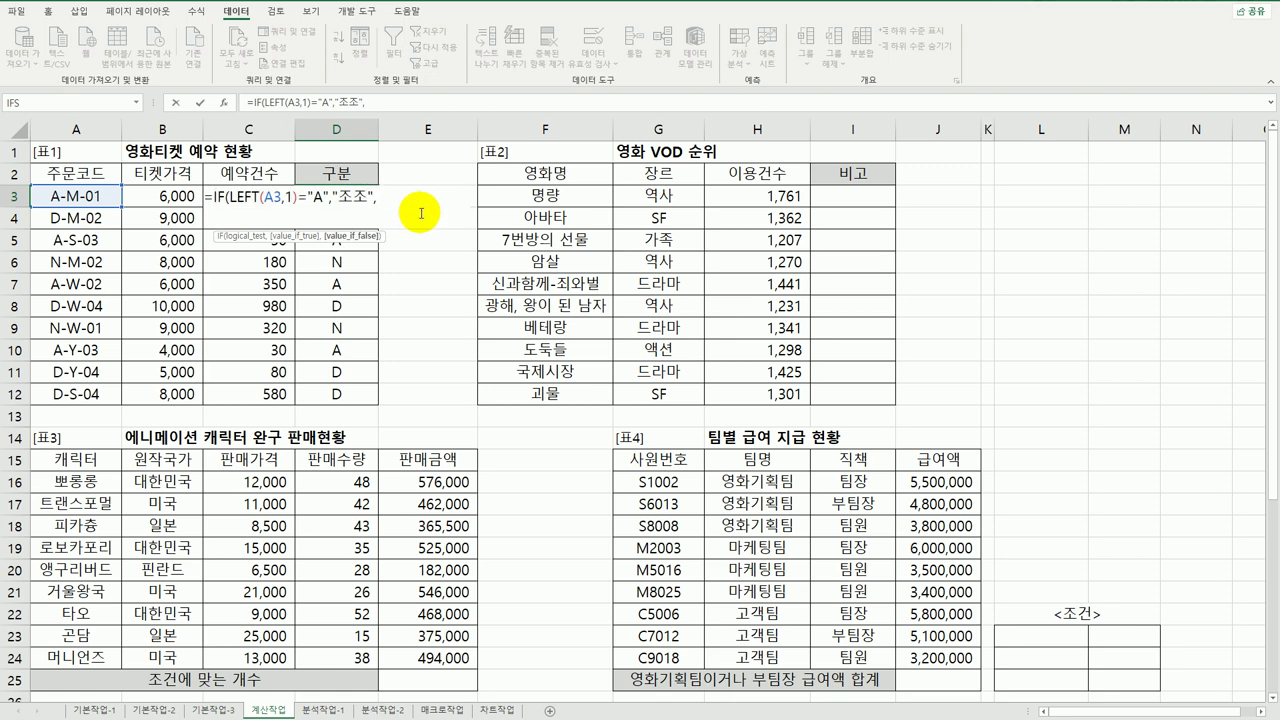
key(ctrl+v)
double_click(400, 198)
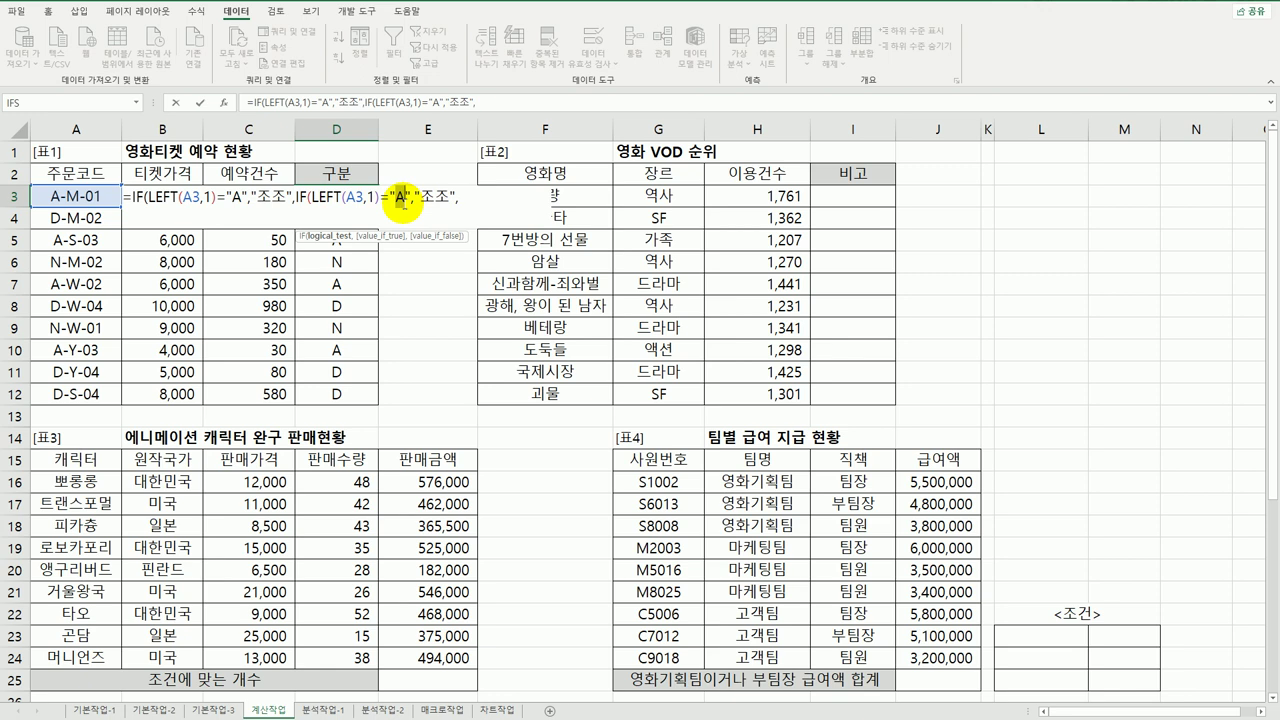
text(D)
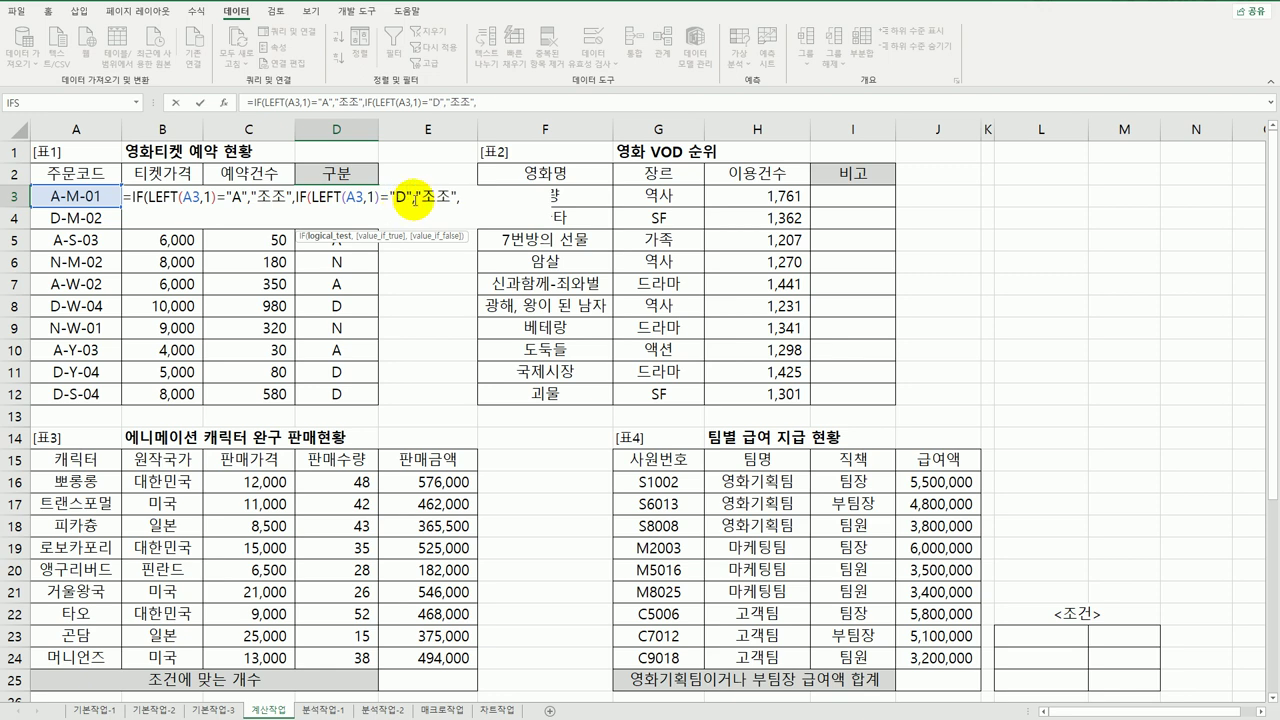
double_click(434, 197)
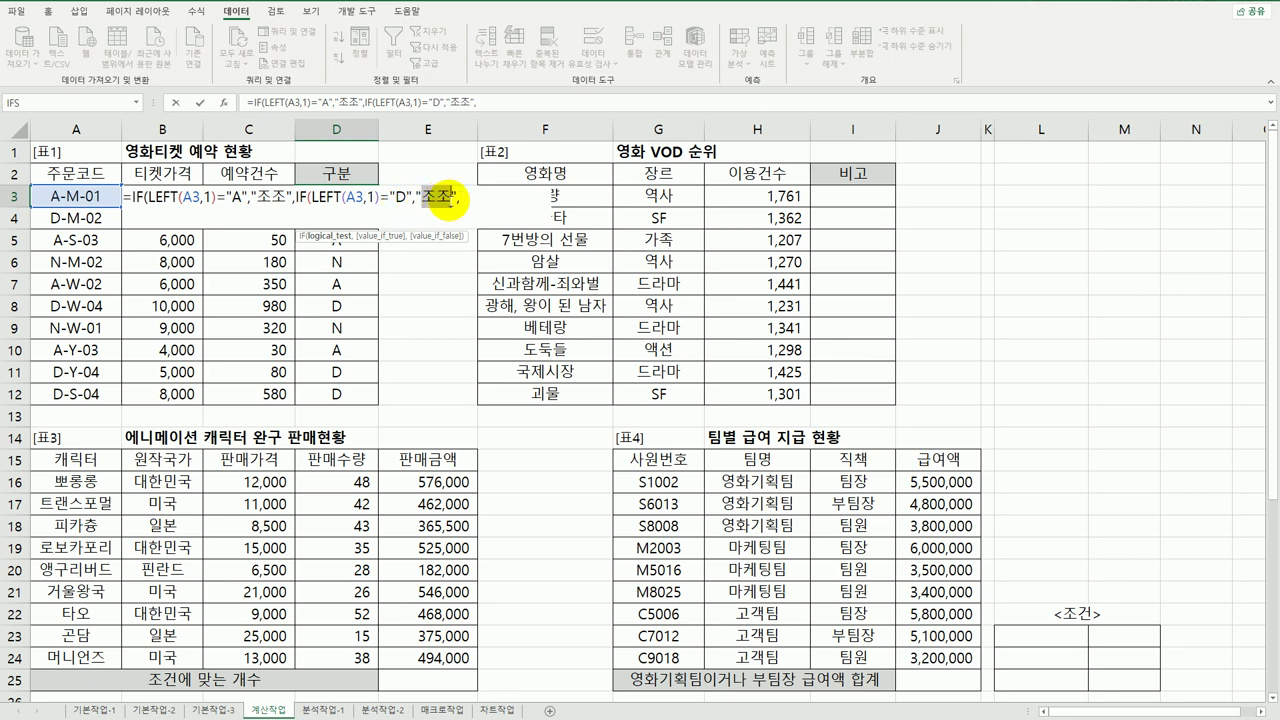
text(wn)
key(BackSpace)
key(BackSpace)
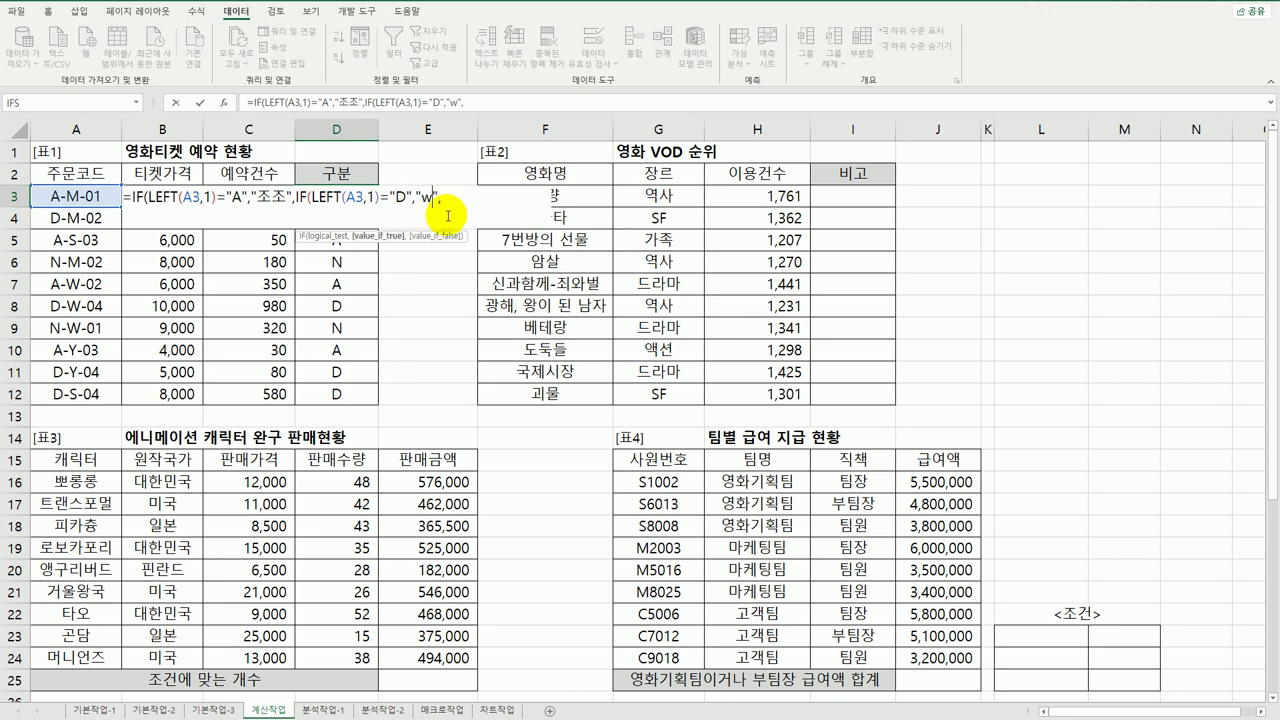
text(주간)
Append a third copy of the IF expression to the D3 formula, testing for "N" and returning "심야"
click(486, 203)
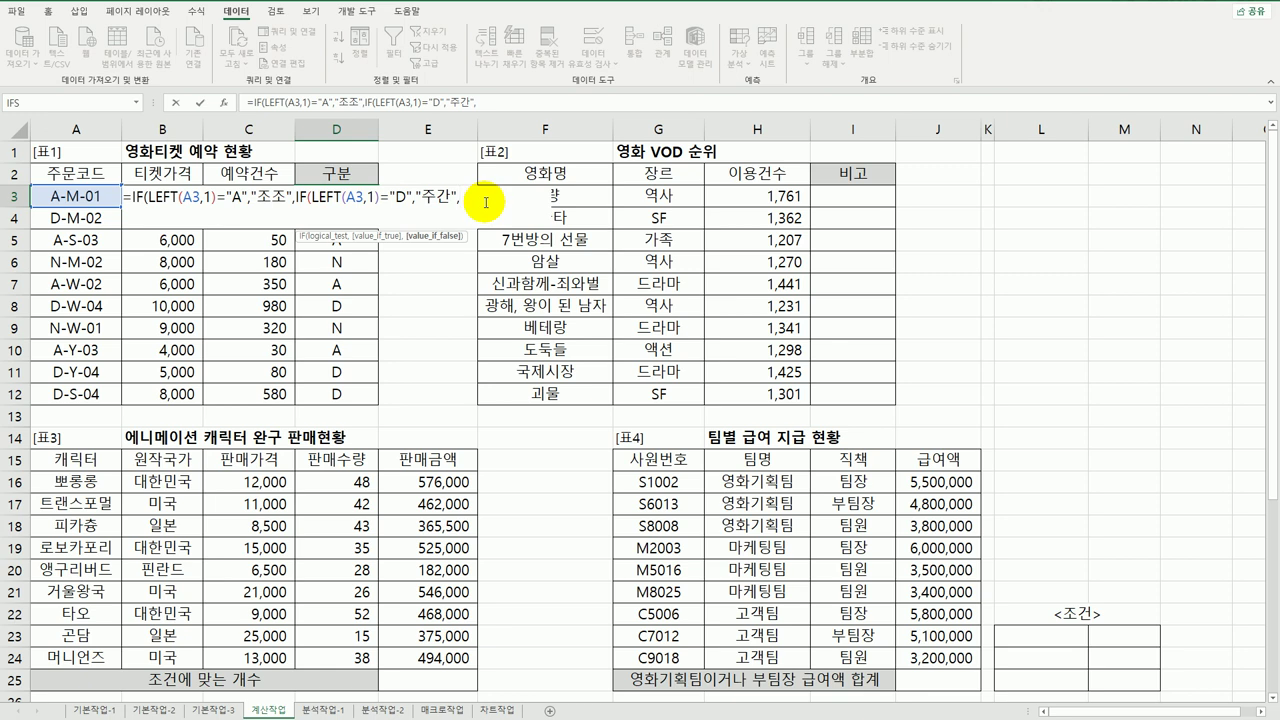
key(ctrl+v)
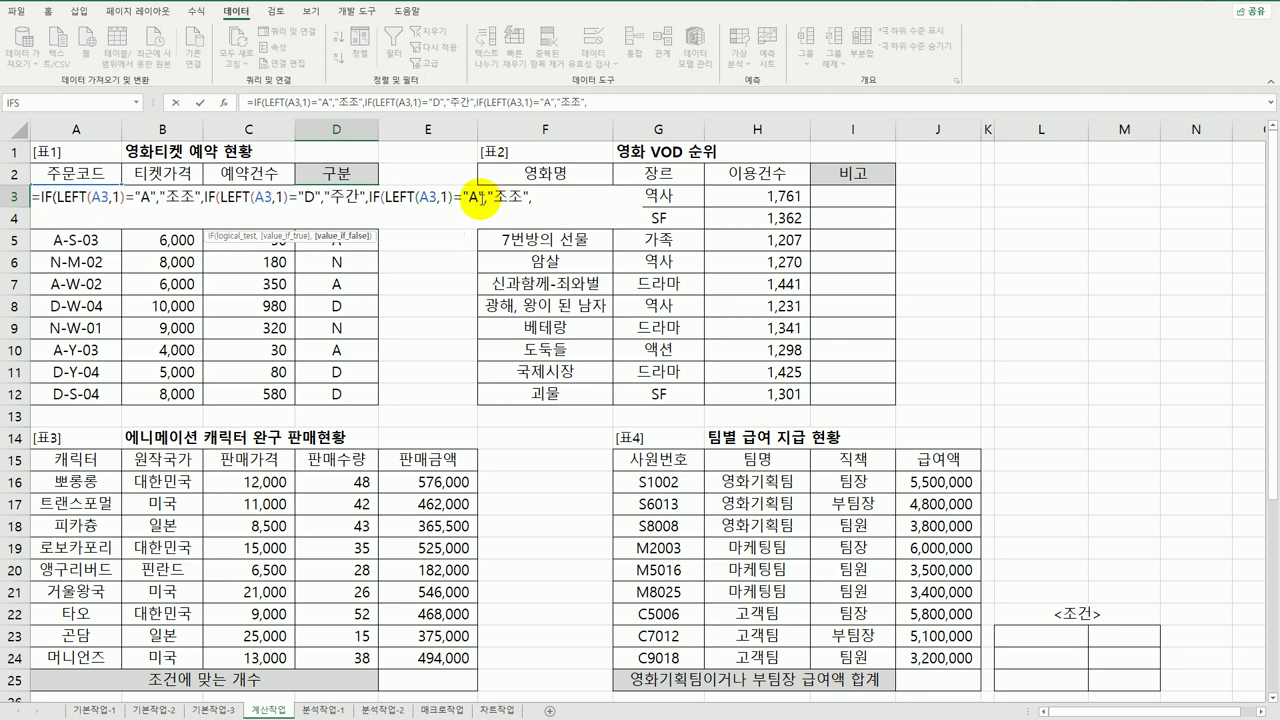
double_click(471, 196)
click(528, 207)
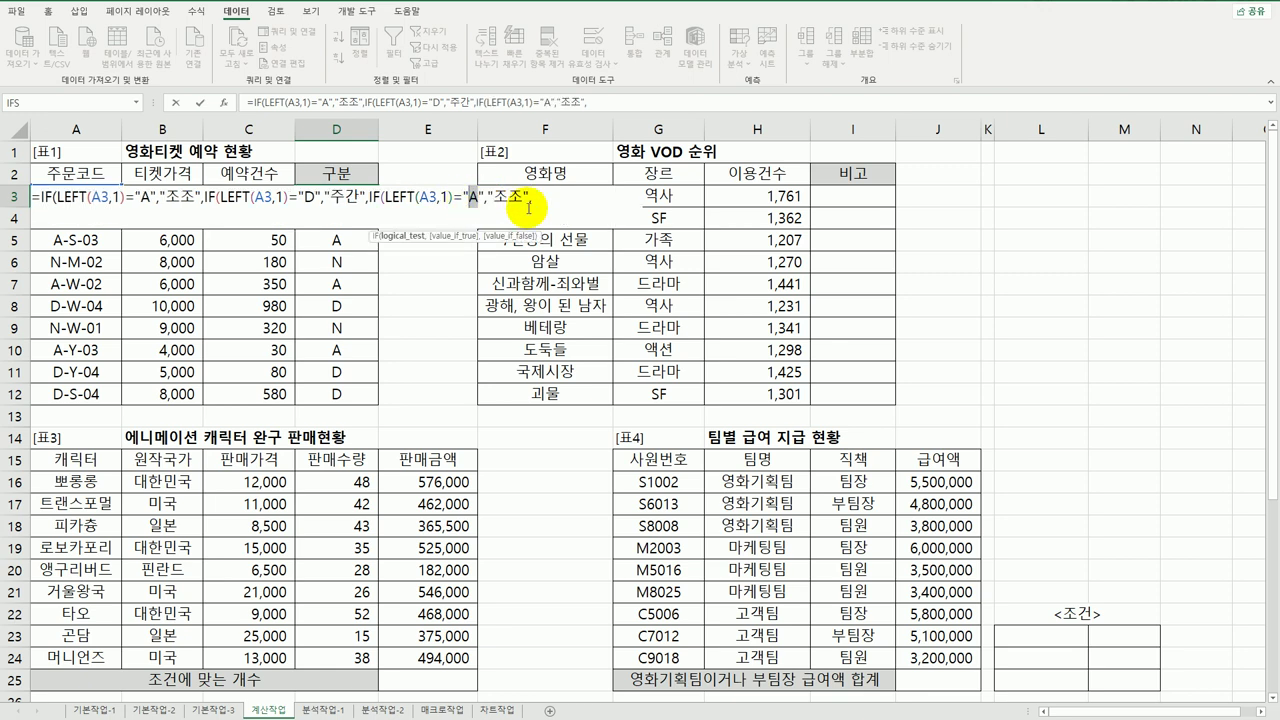
text(N)
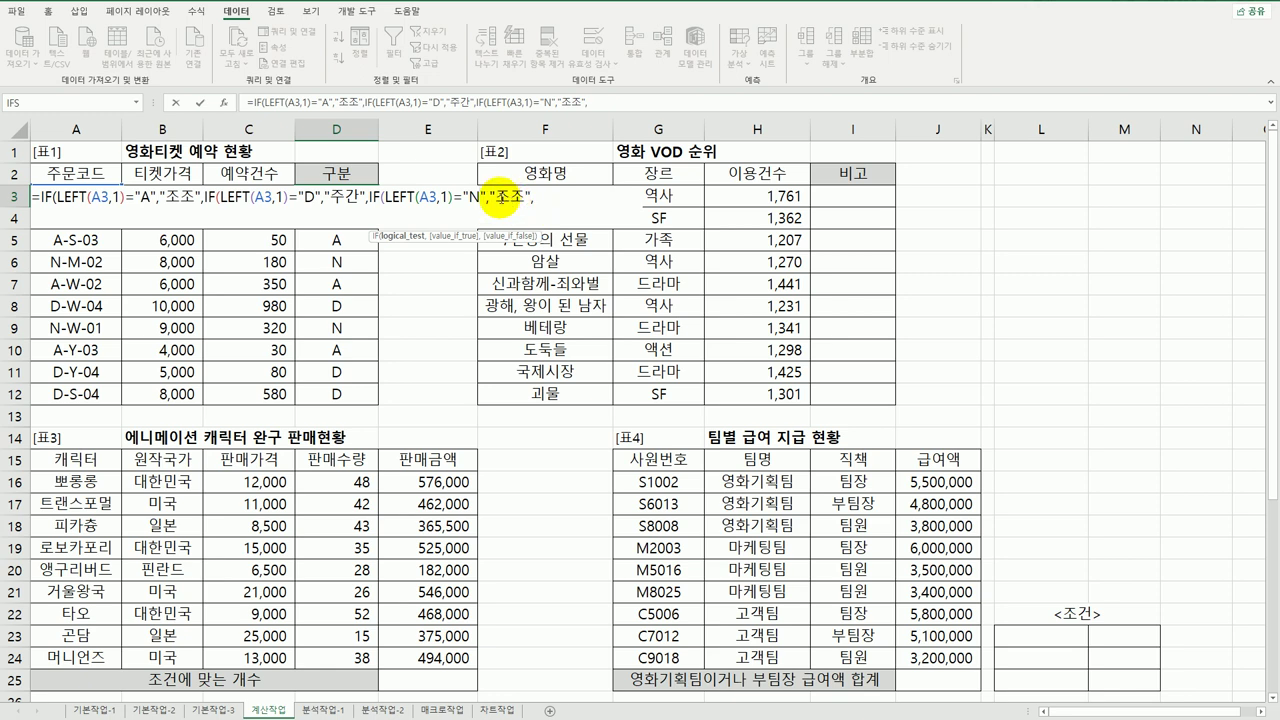
double_click(511, 199)
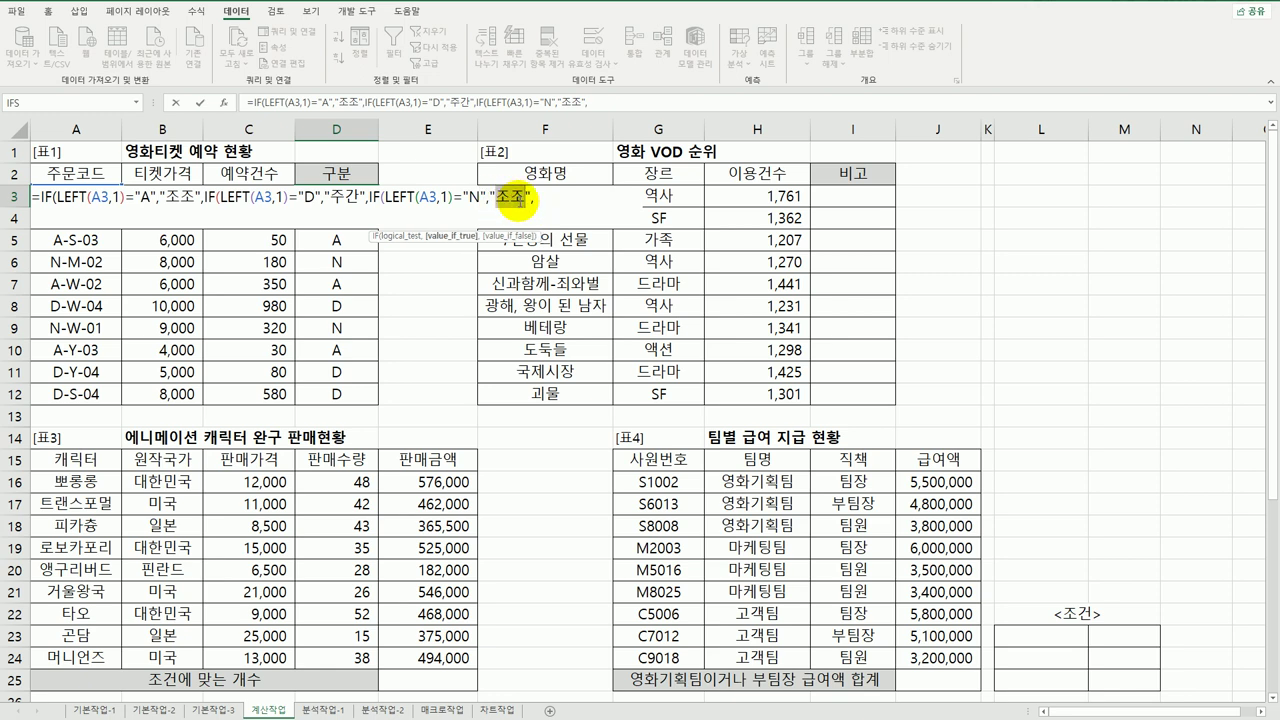
text(tladl)
key(BackSpace)
key(BackSpace)
key(BackSpace)
key(BackSpace)
key(BackSpace)
text(심ㅇ)
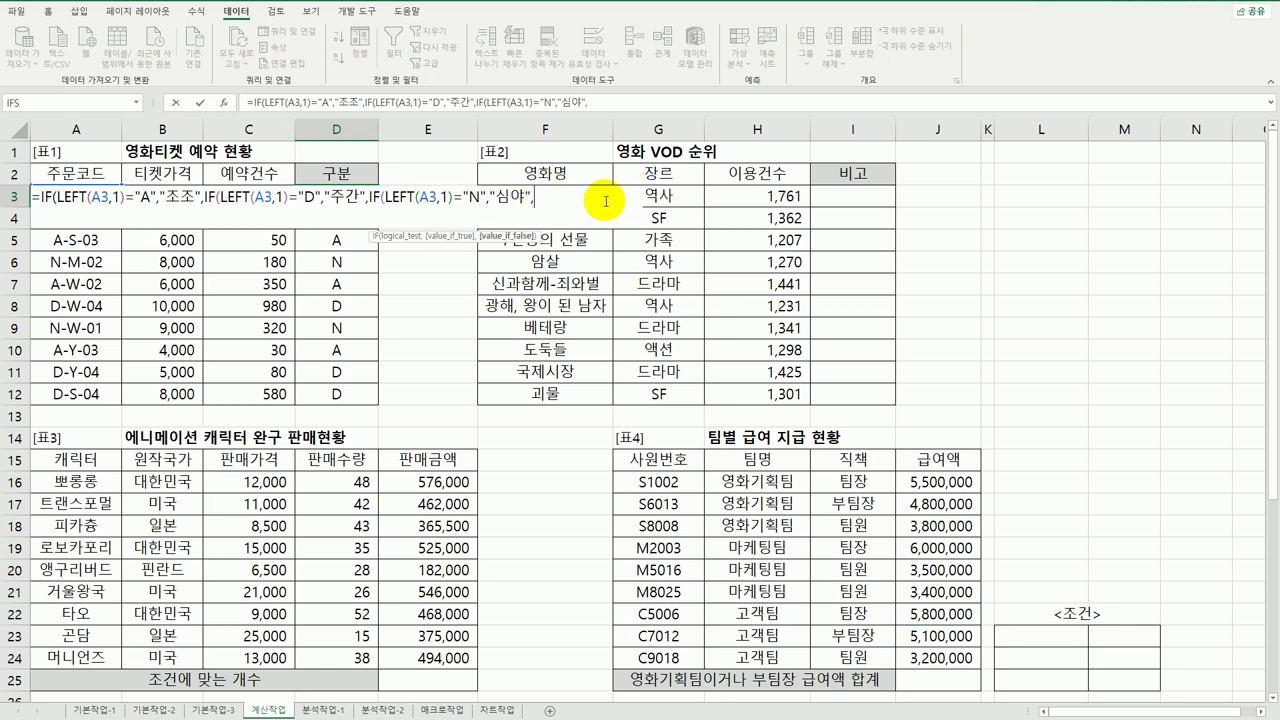
Remove the third IF test for "N" and the trailing comma, leaving "심야" as the second IF's false value
key(BackSpace)
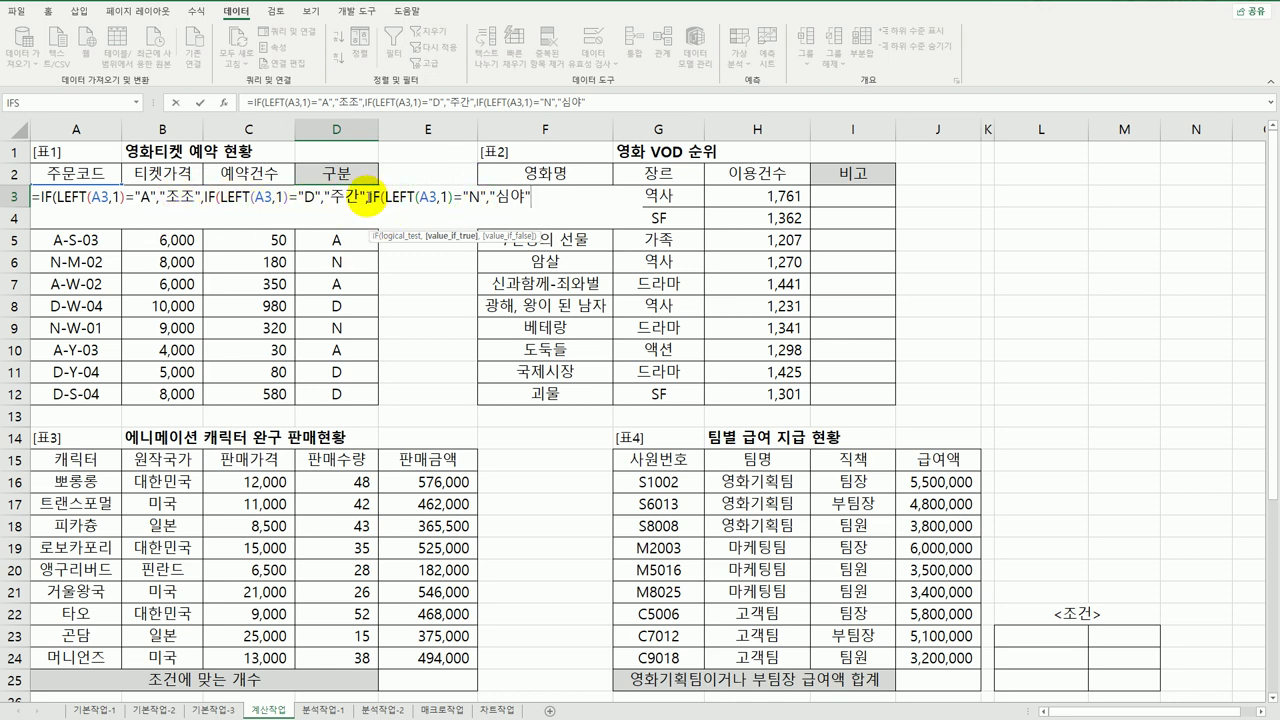
drag(367, 197, 489, 197)
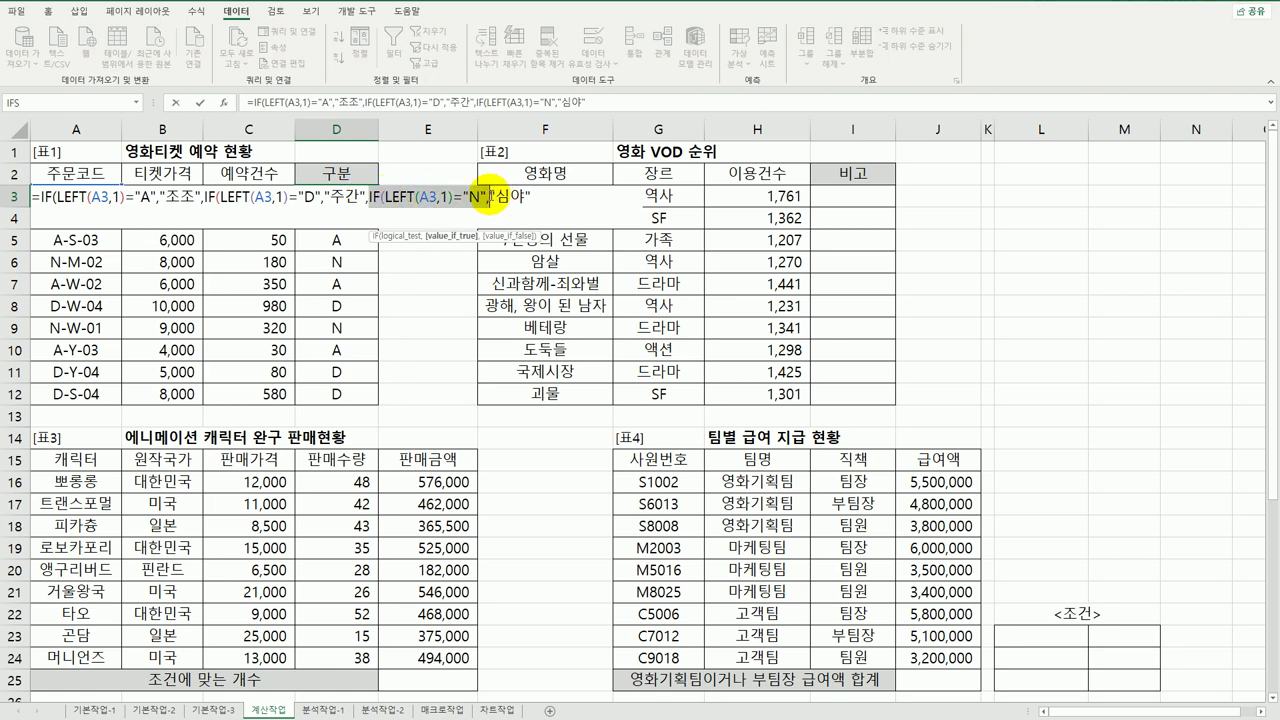
key(Delete)
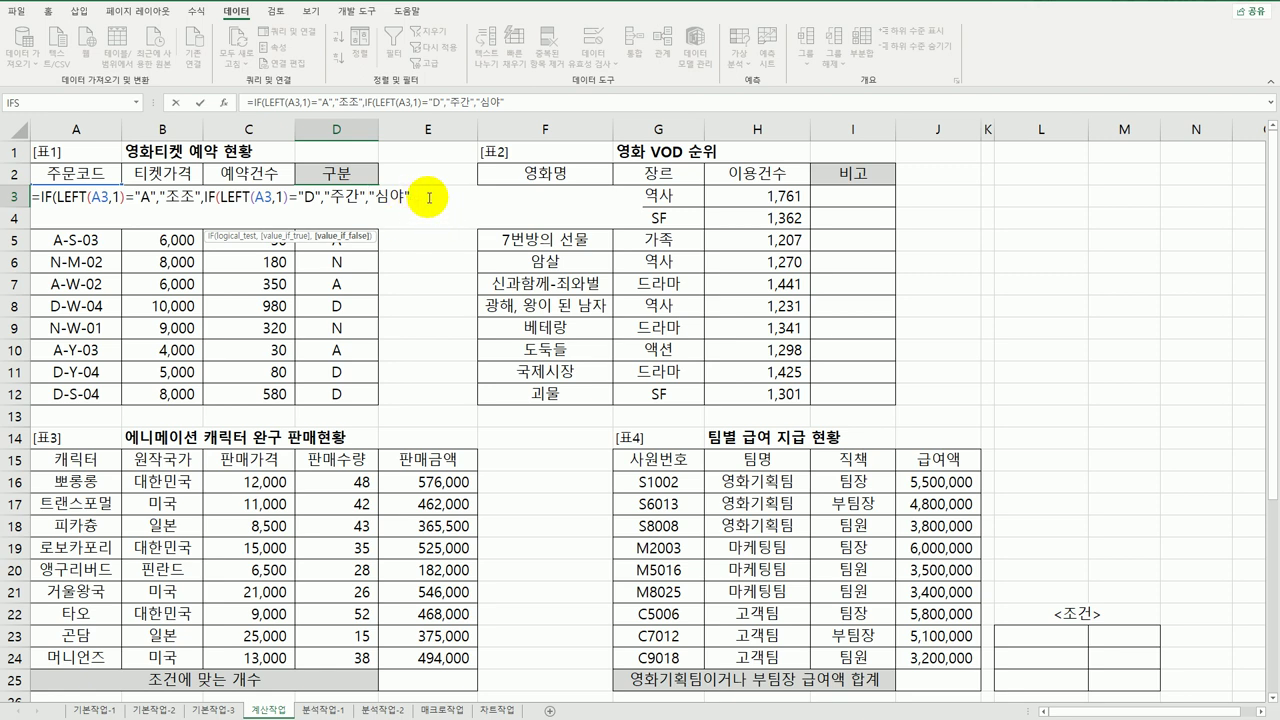
Close both IF functions in D3, commit the formula, and fill it down through D12
text())
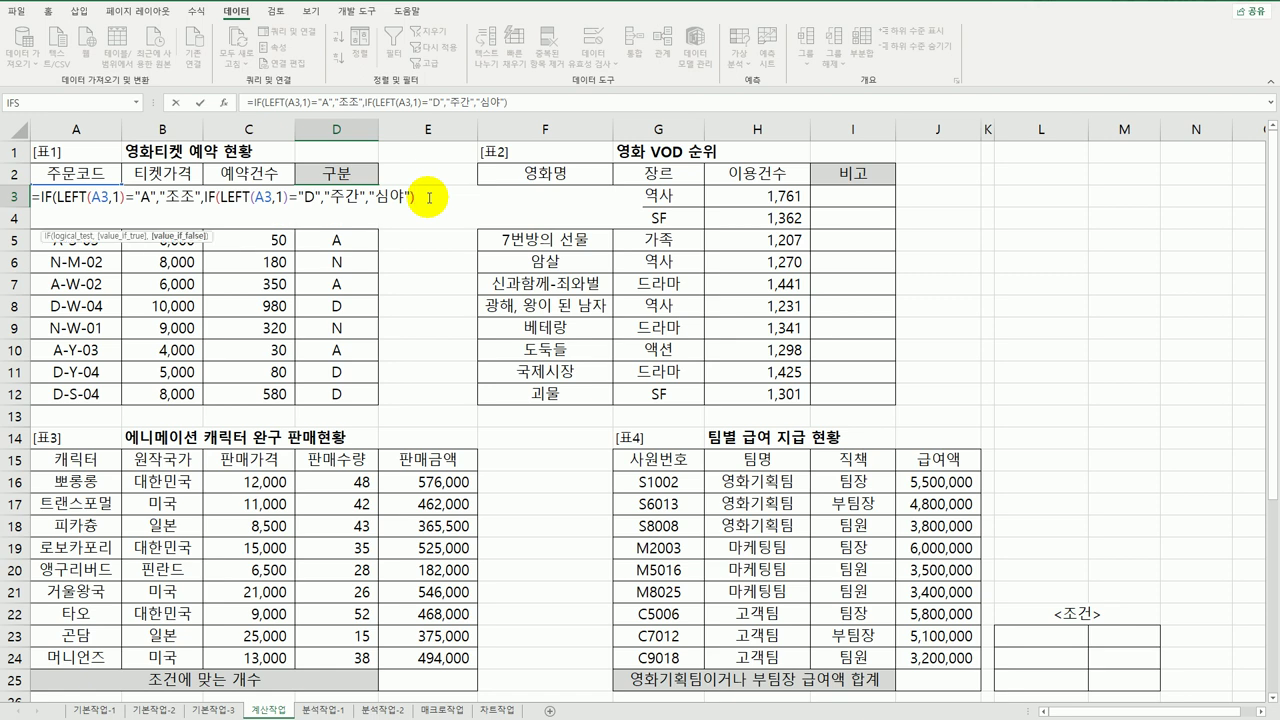
text())
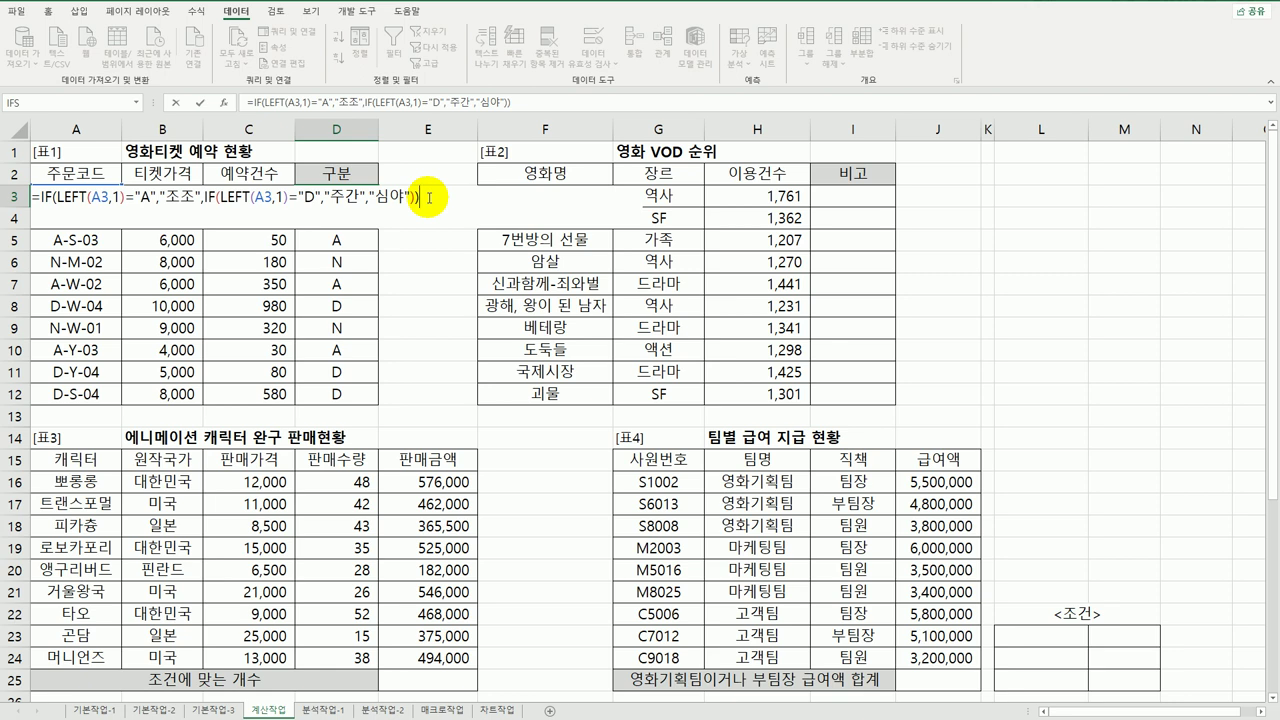
key(Return)
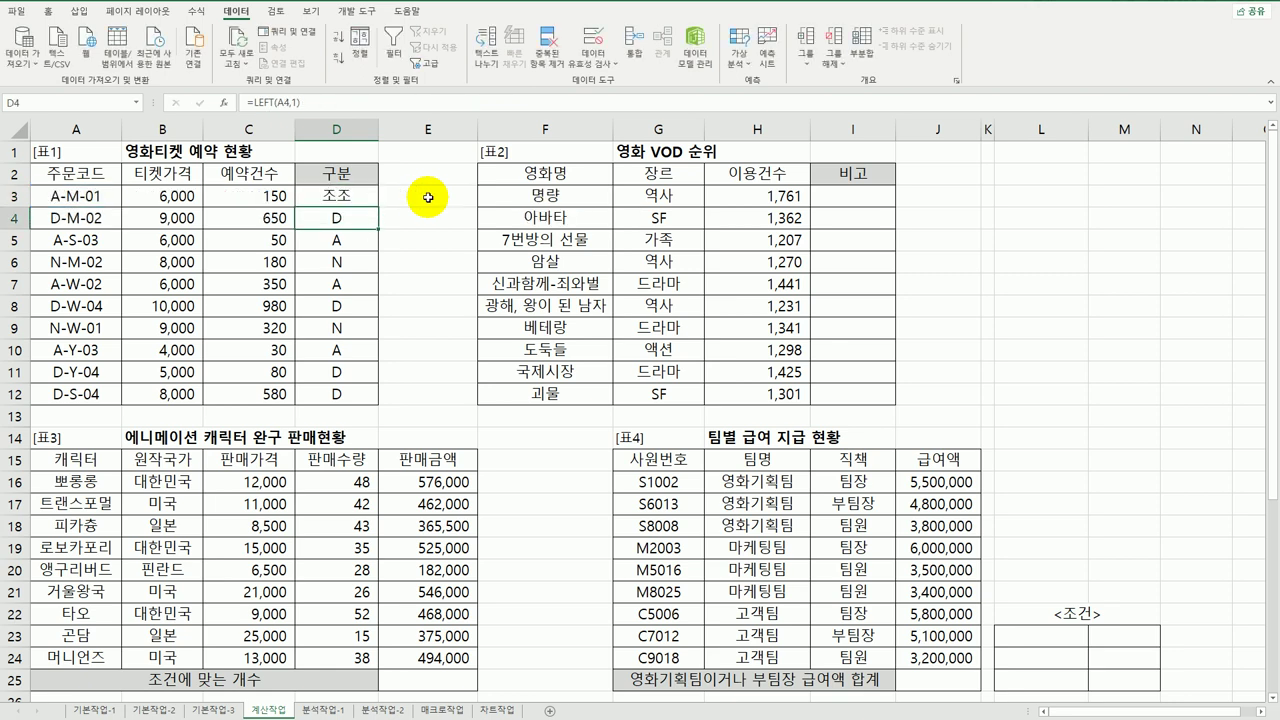
click(372, 197)
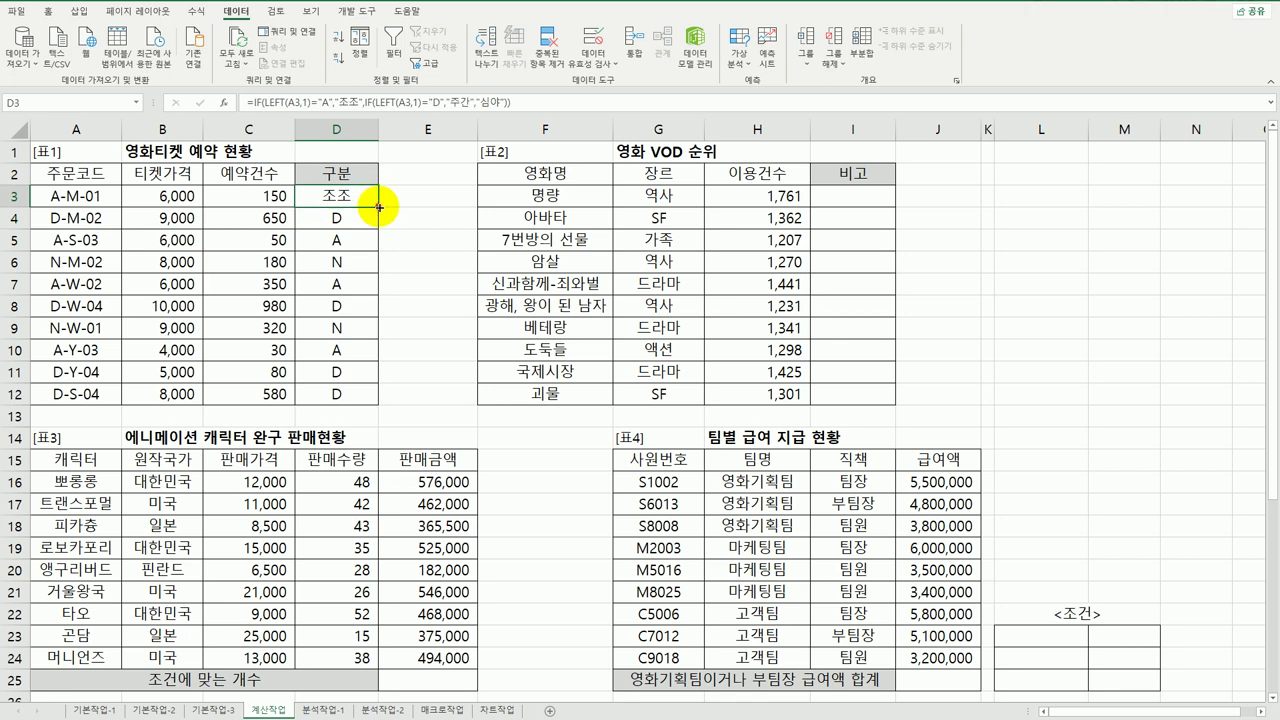
drag(379, 207, 372, 409)
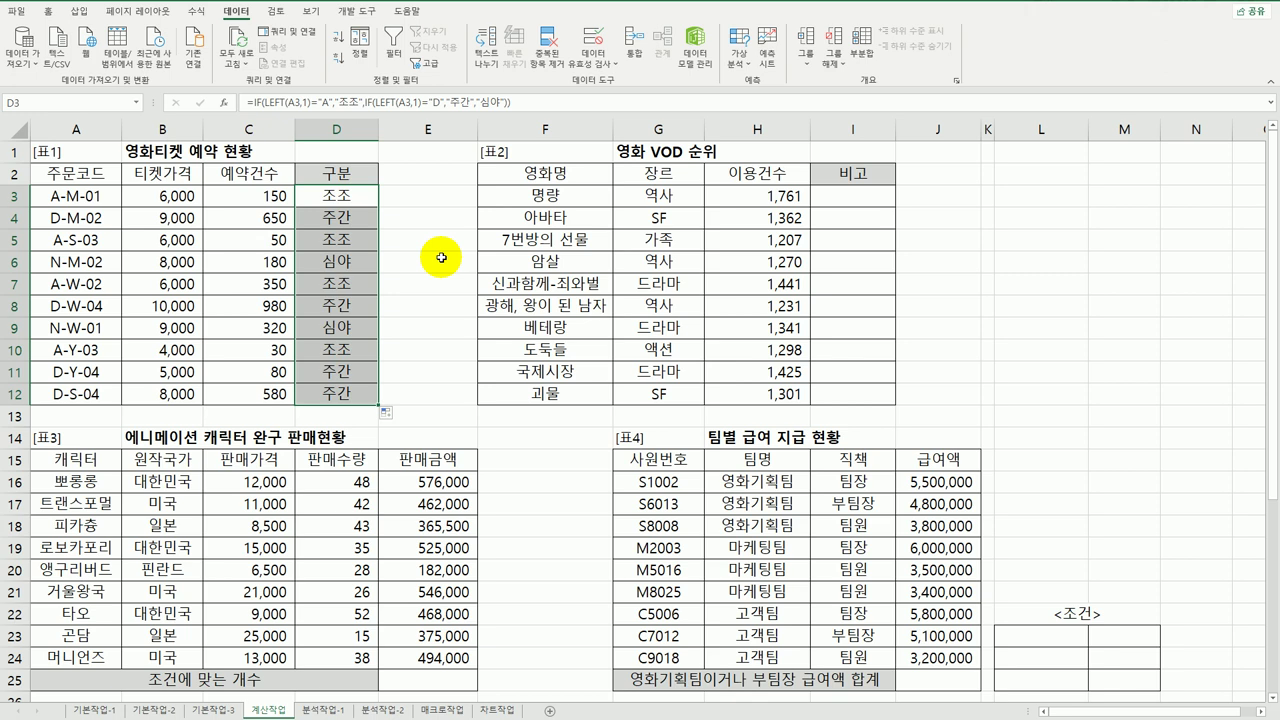
Start a RANK.EQ formula in I3 of 표2's 비고 column with H3 as the number to rank
click(847, 198)
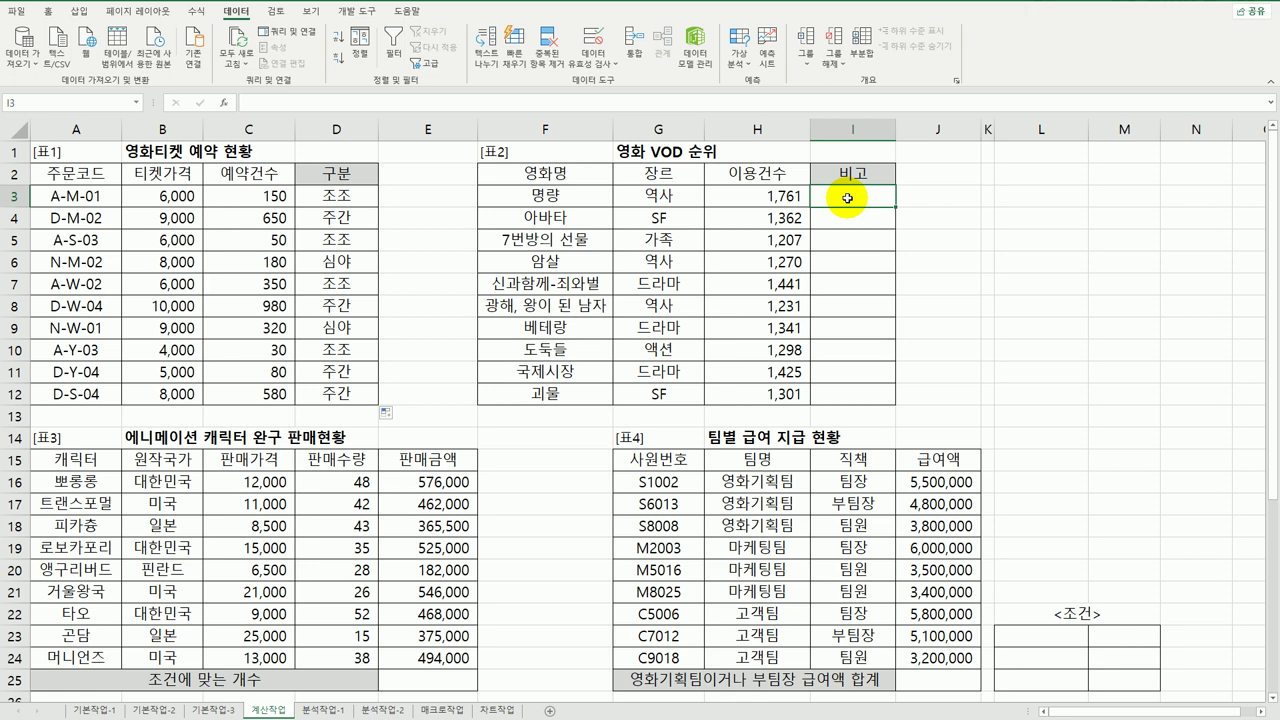
text(=)
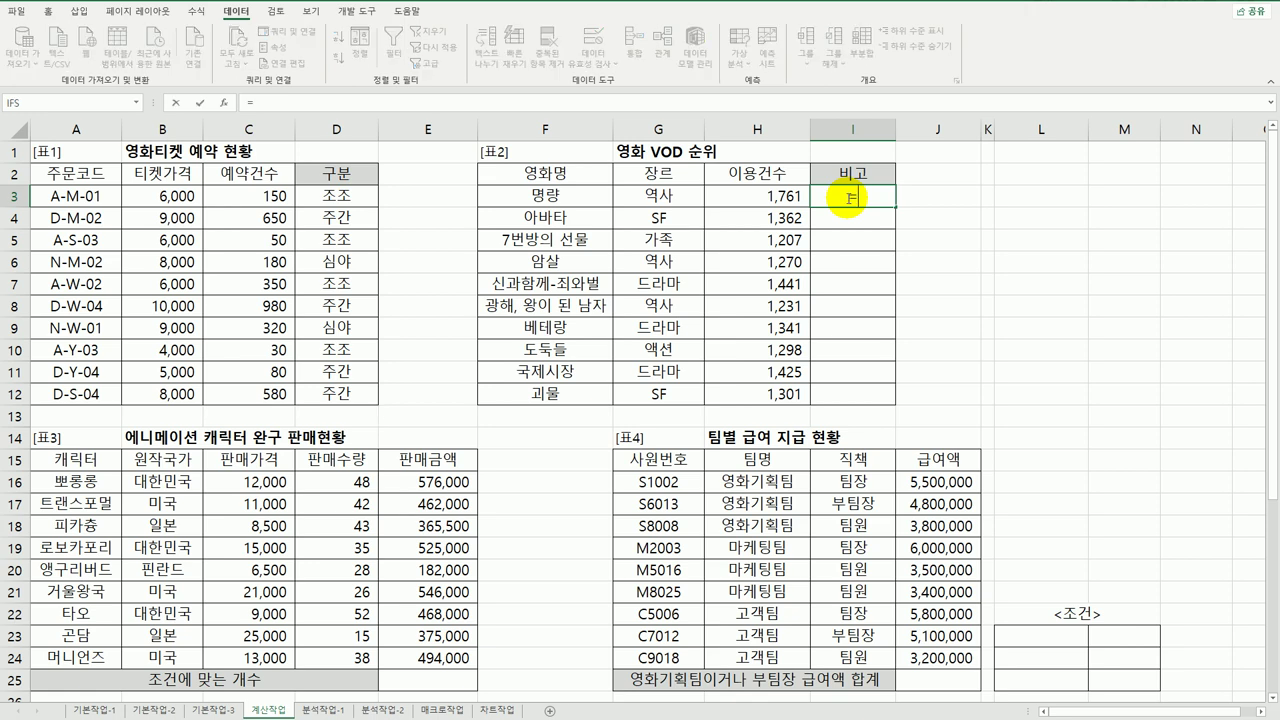
text(ran)
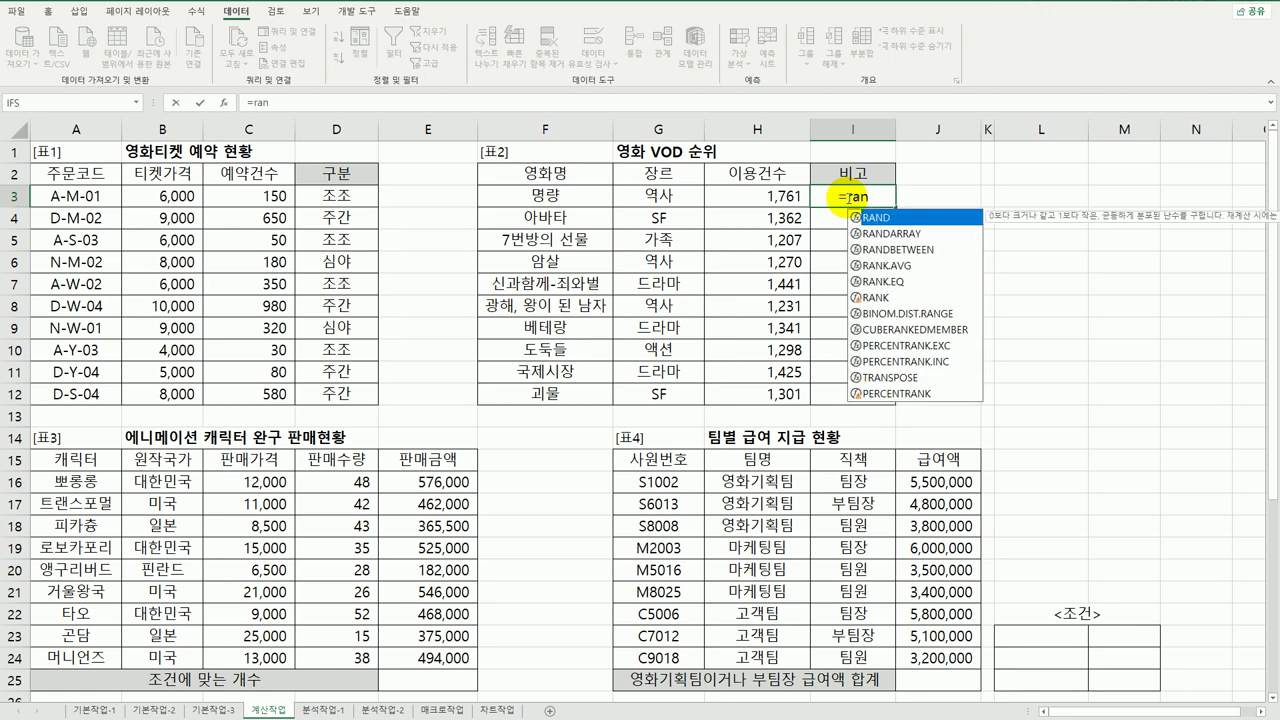
double_click(908, 281)
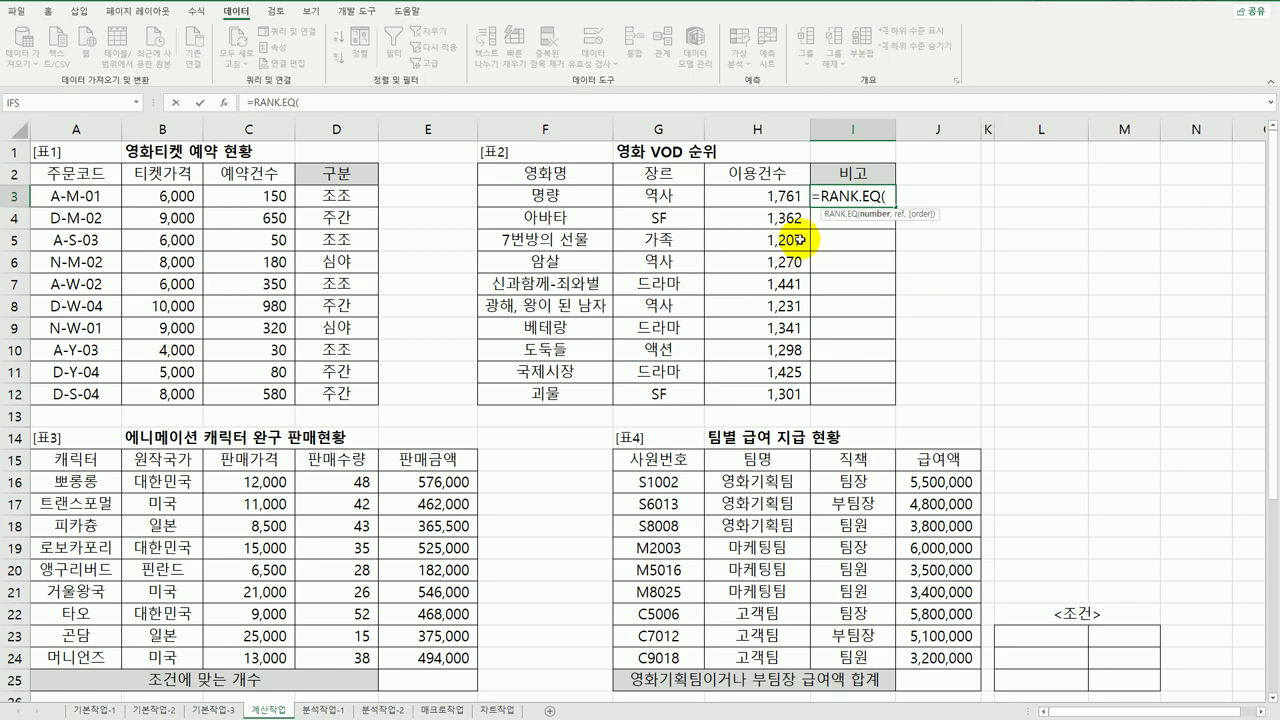
click(787, 197)
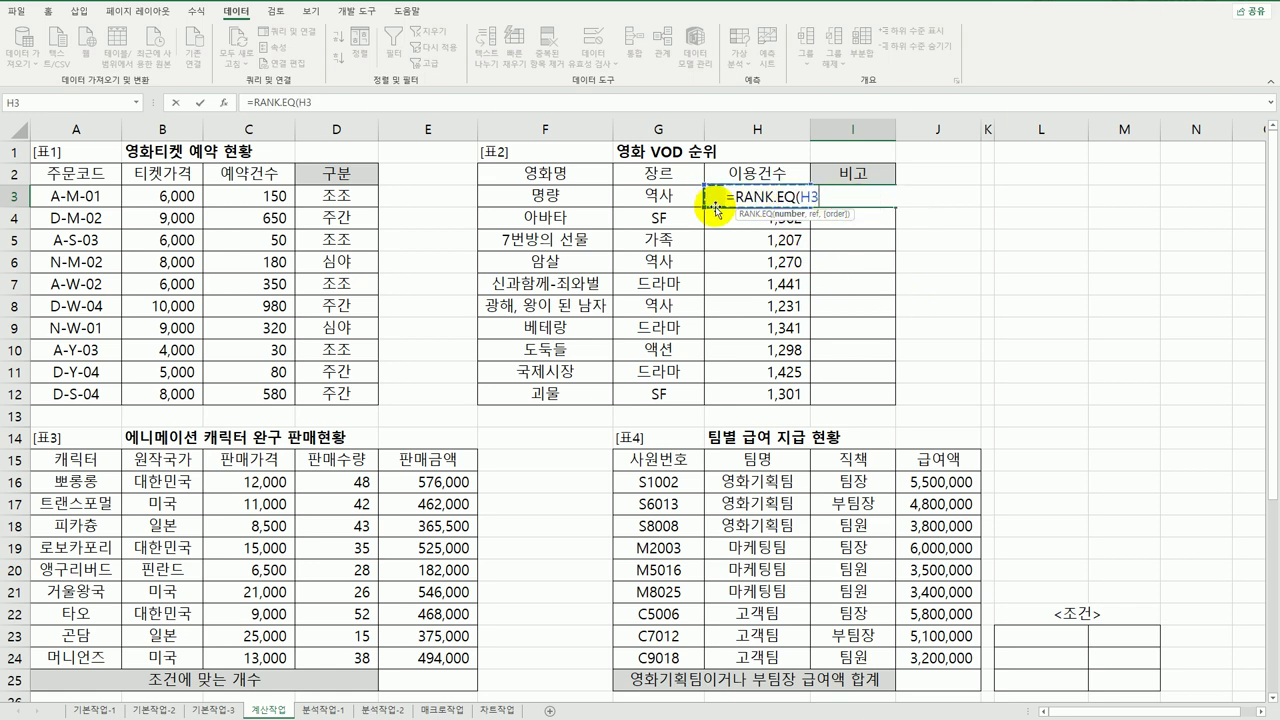
text(,)
Complete the I3 ranking with absolute range $H$3:$H$12 and order 0 (descending), and fill the formula down through I12
drag(722, 198, 735, 396)
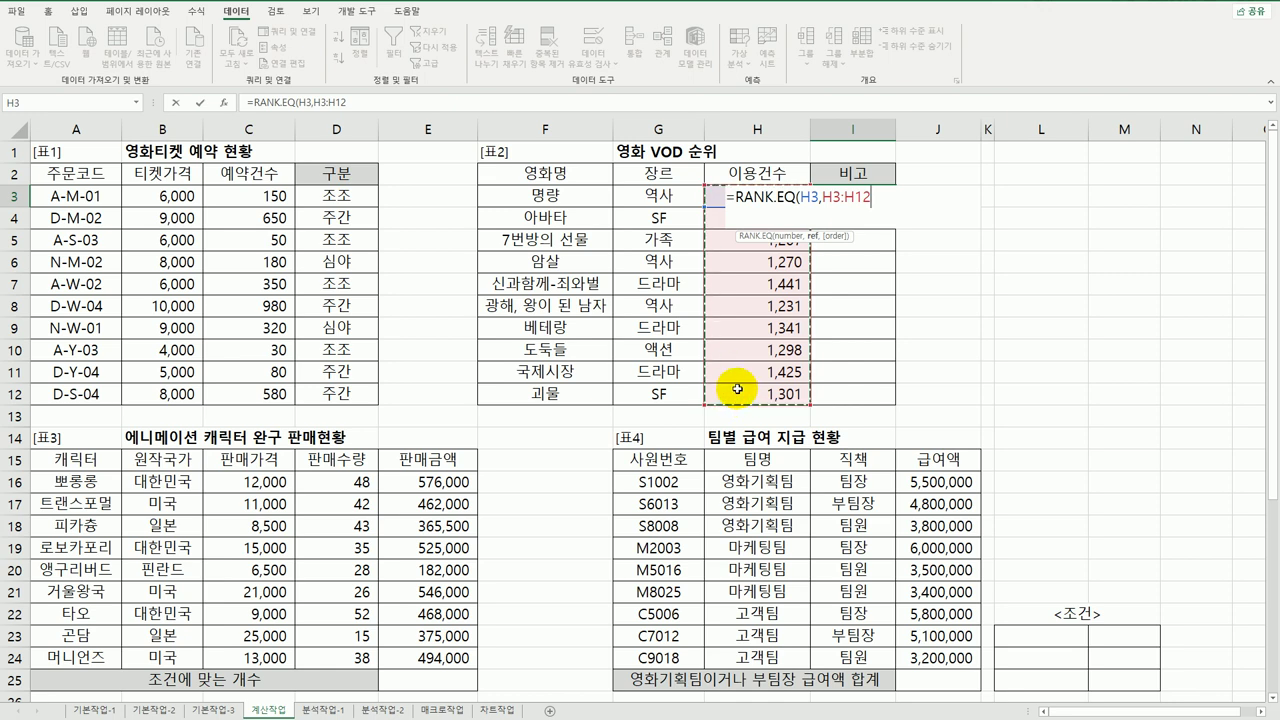
key(F4)
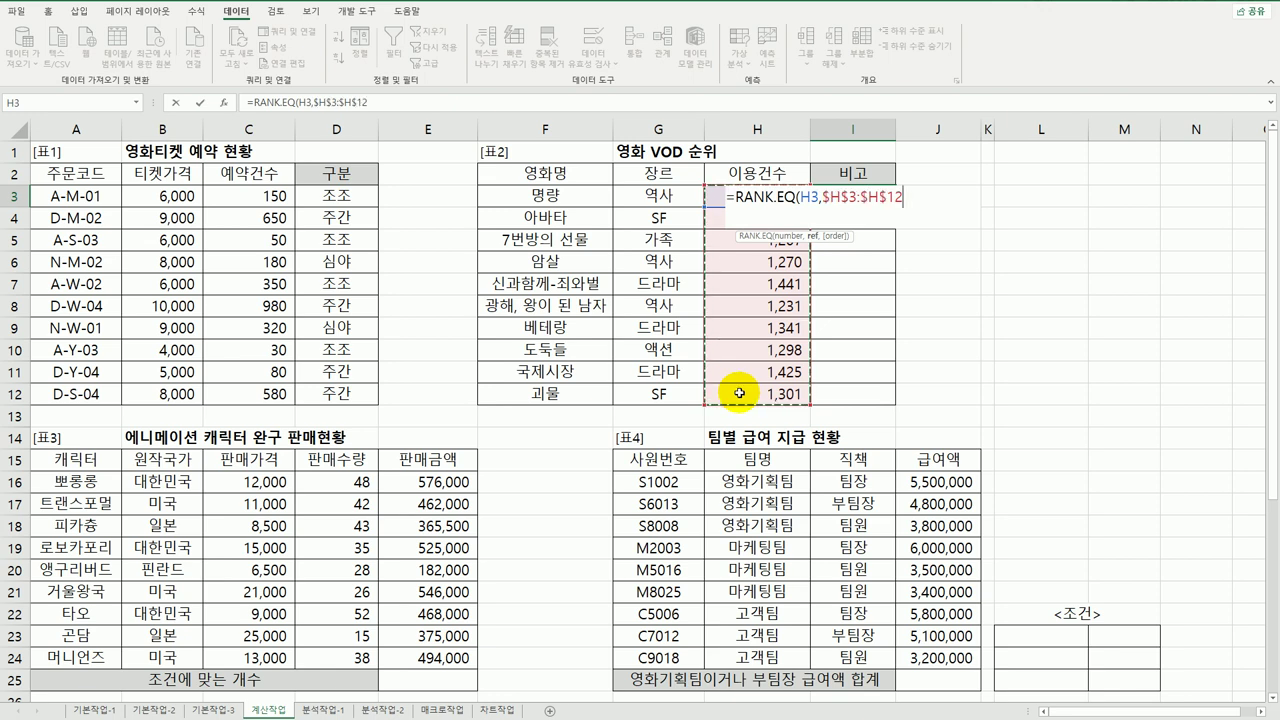
text(,)
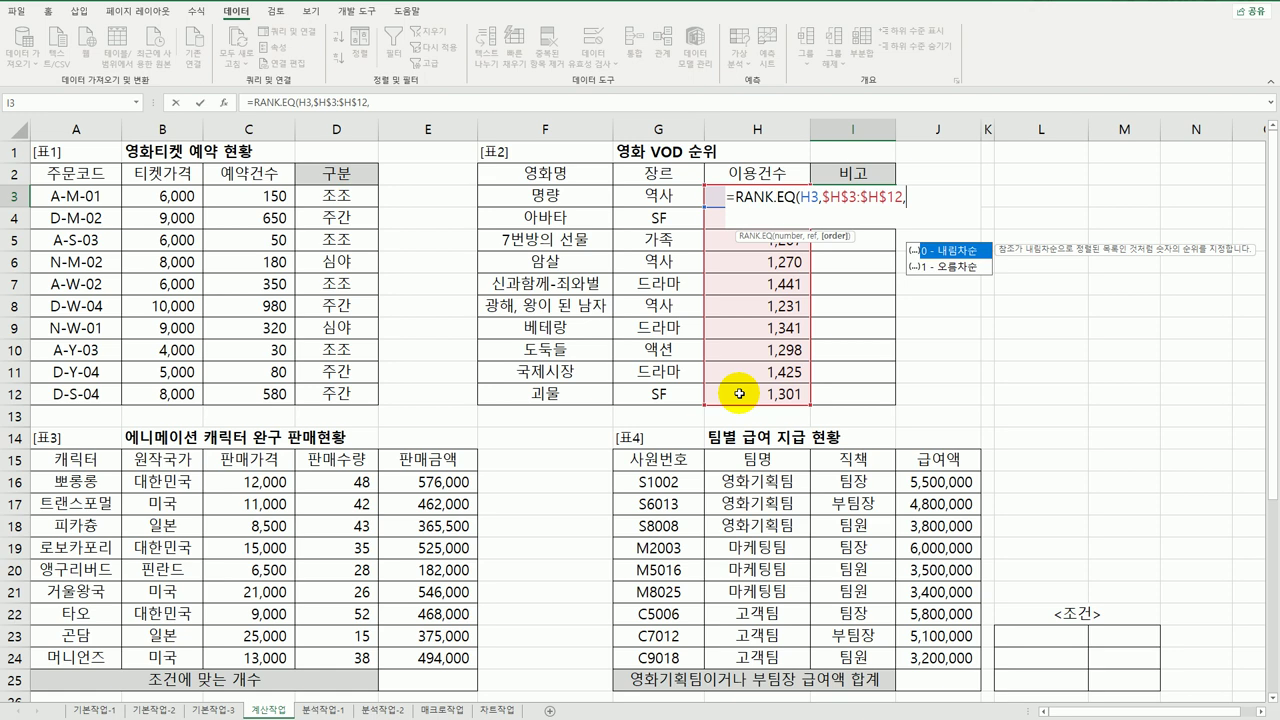
double_click(945, 254)
text())
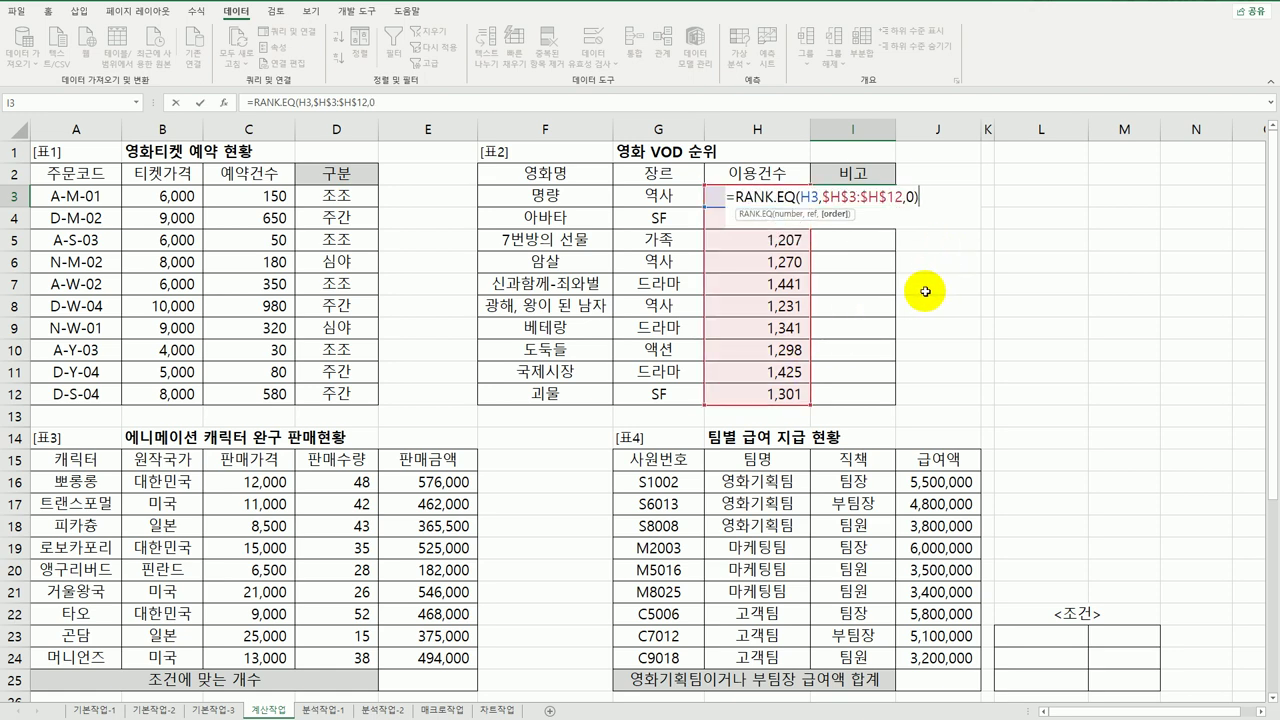
key(Return)
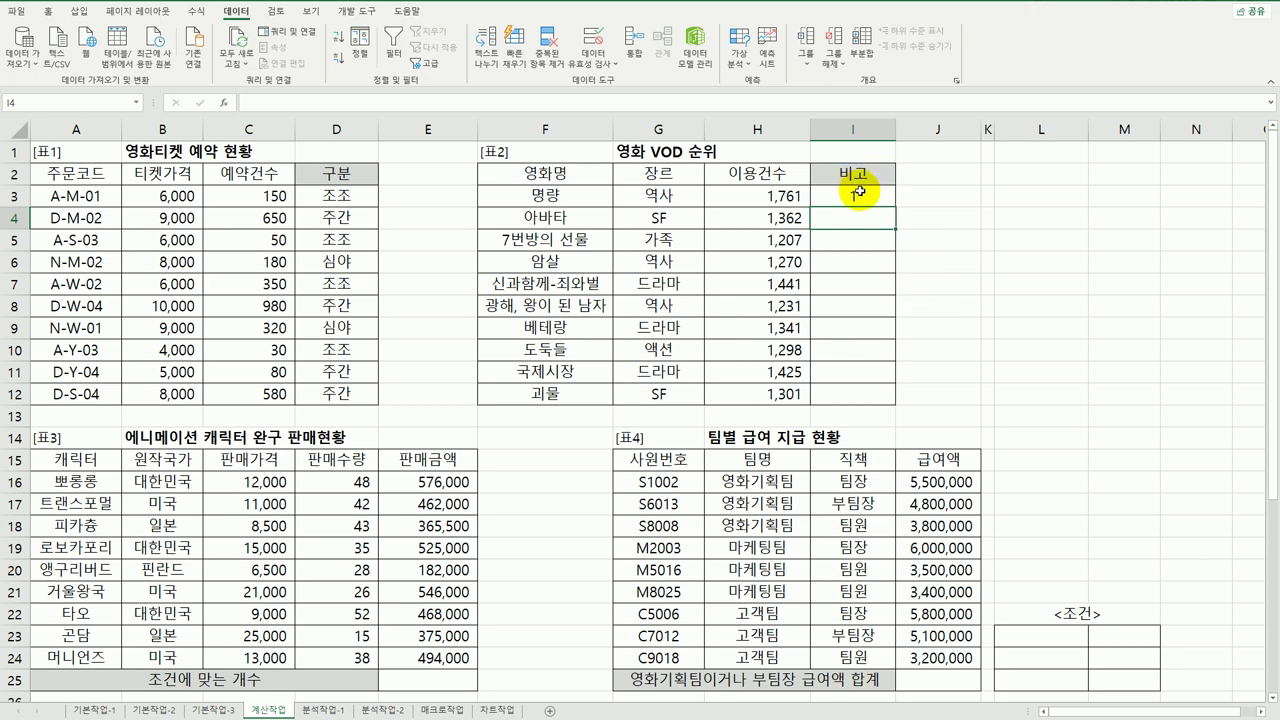
click(858, 191)
drag(895, 207, 882, 401)
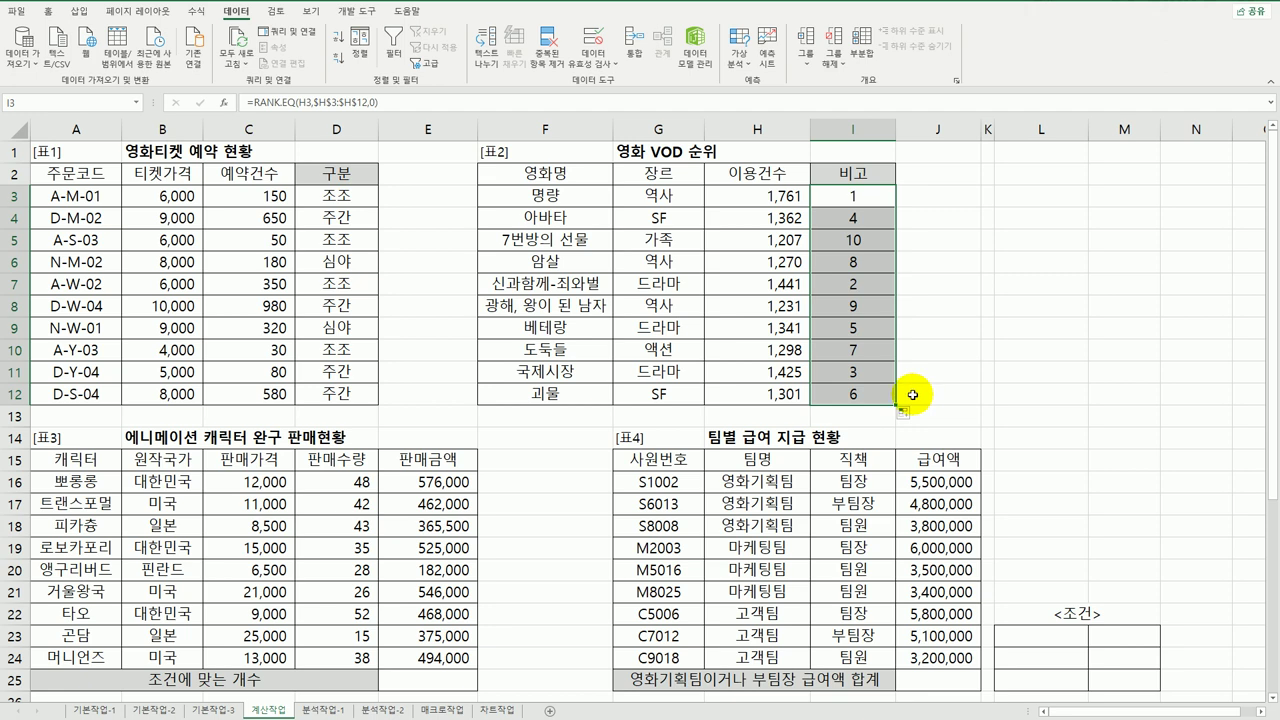
Wrap the RANK.EQ expression in I3 in an IF function that tests for a rank <=3
double_click(845, 196)
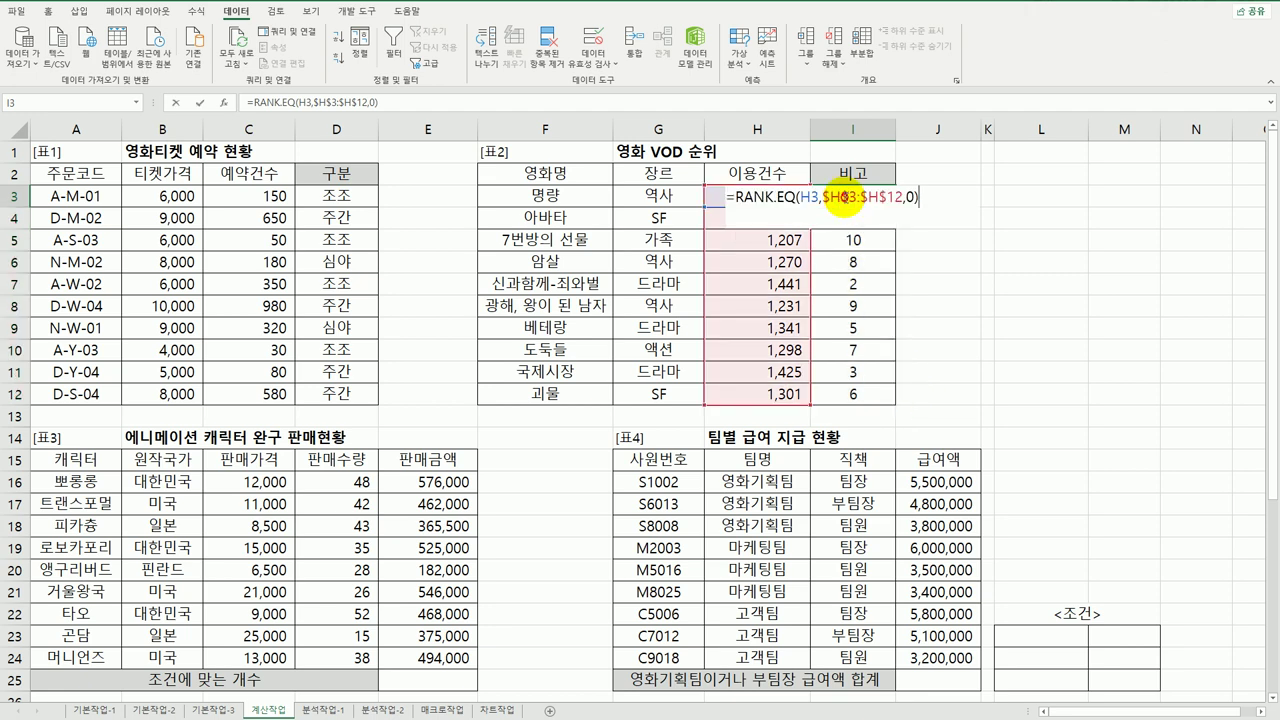
click(735, 197)
text(if)
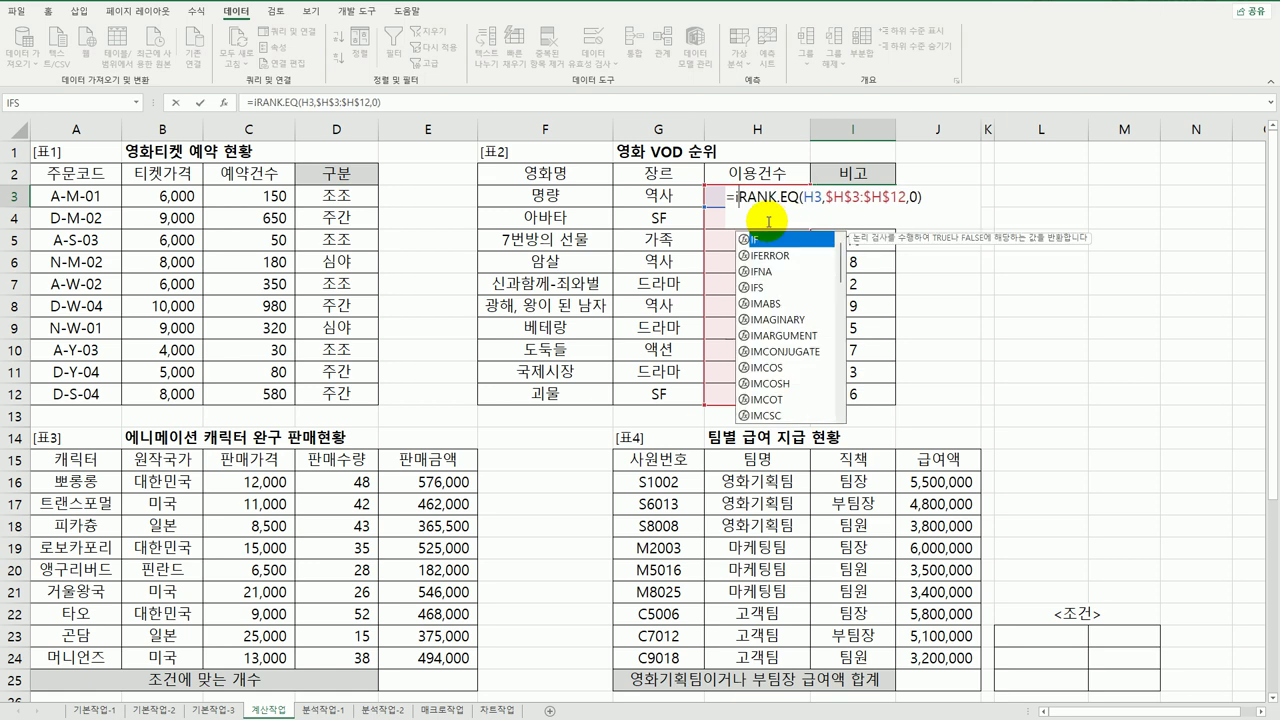
text(()
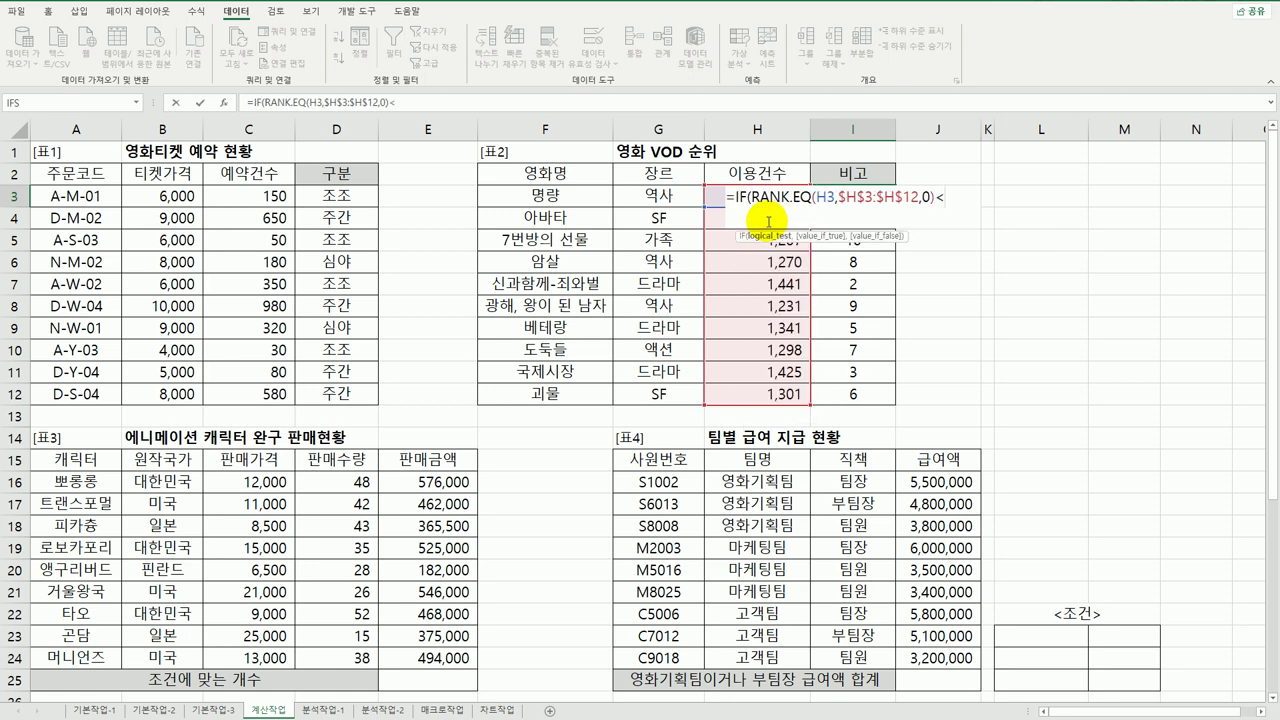
text(=3,")
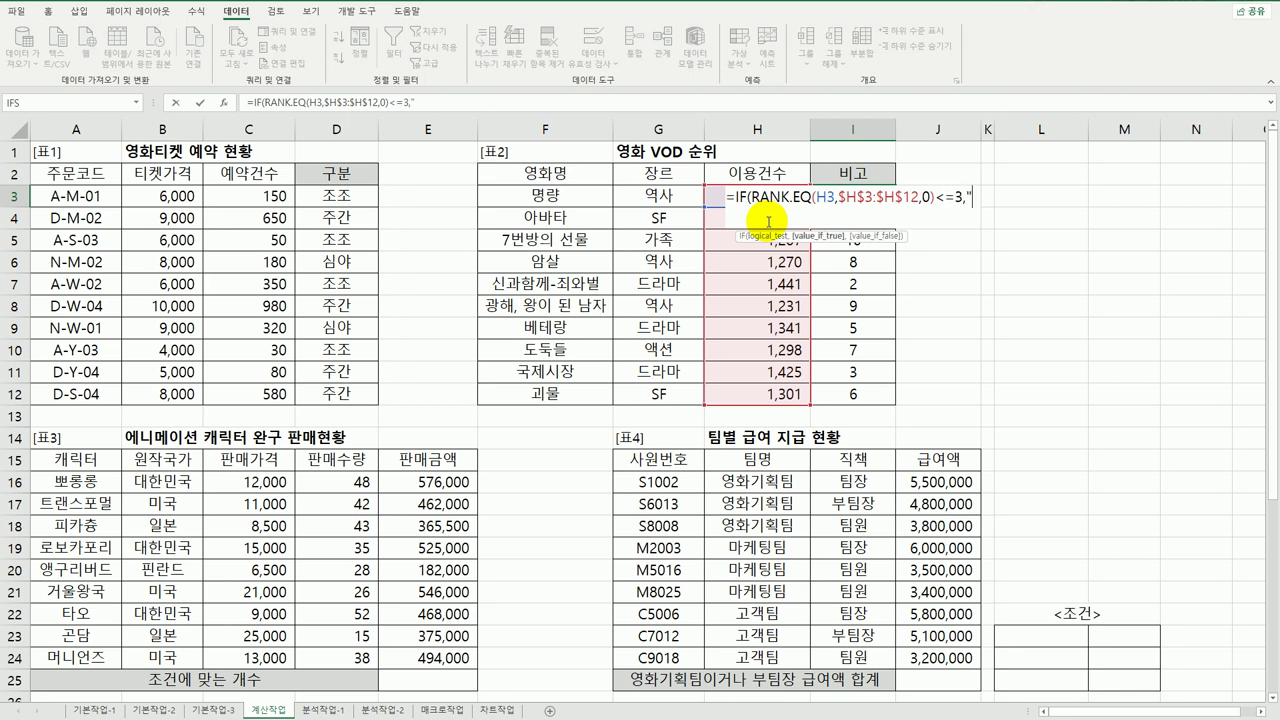
Make the IF in I3 return "인기" when true and "" otherwise, and fill it down through I12
text(인기")
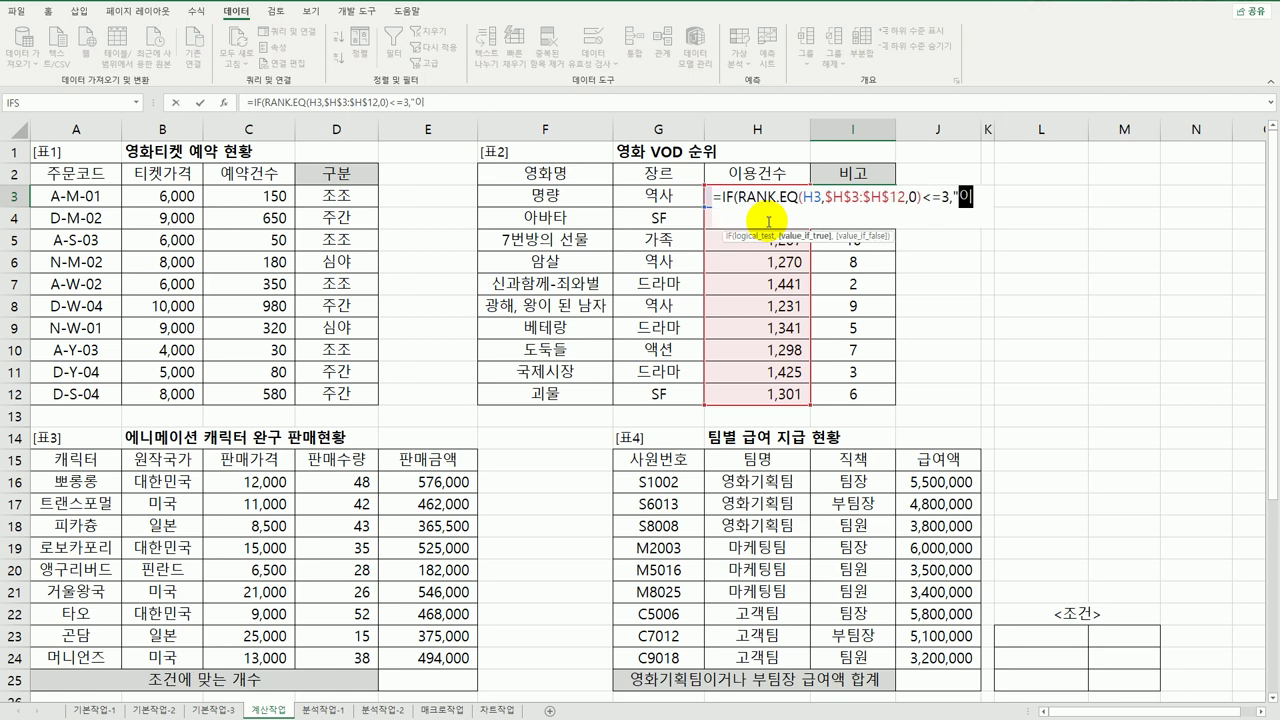
text(,)
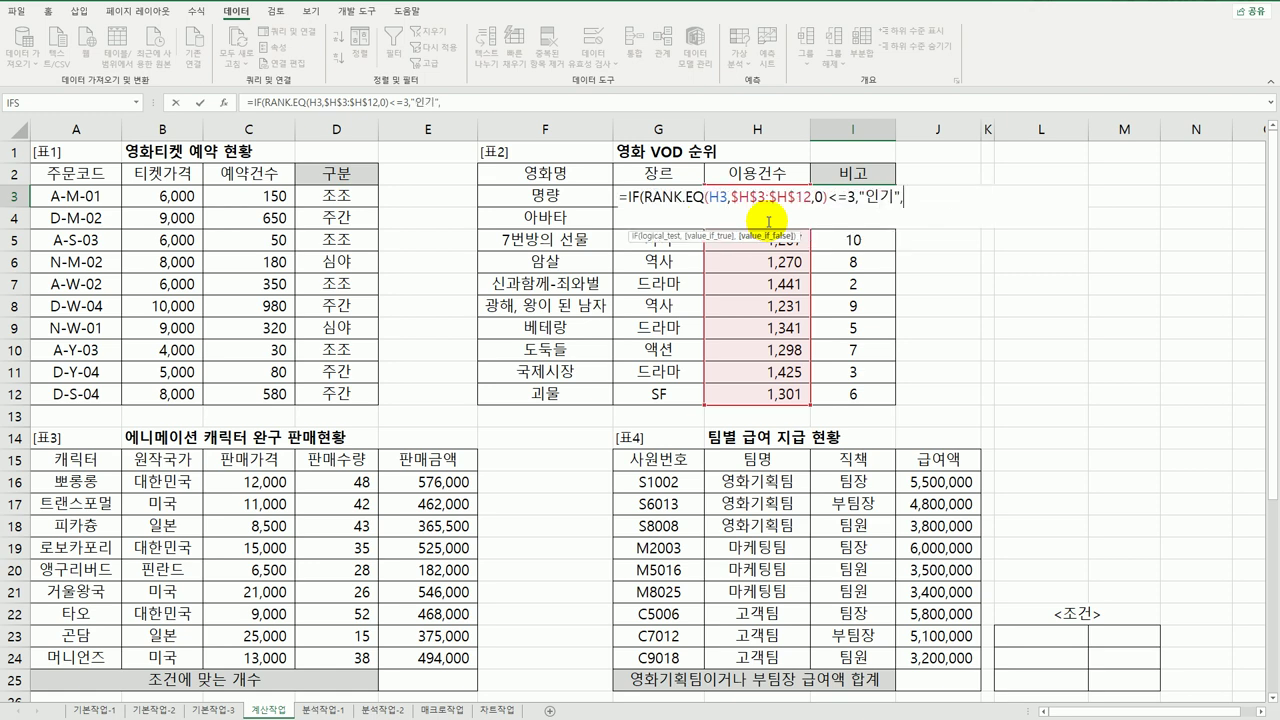
text(""))
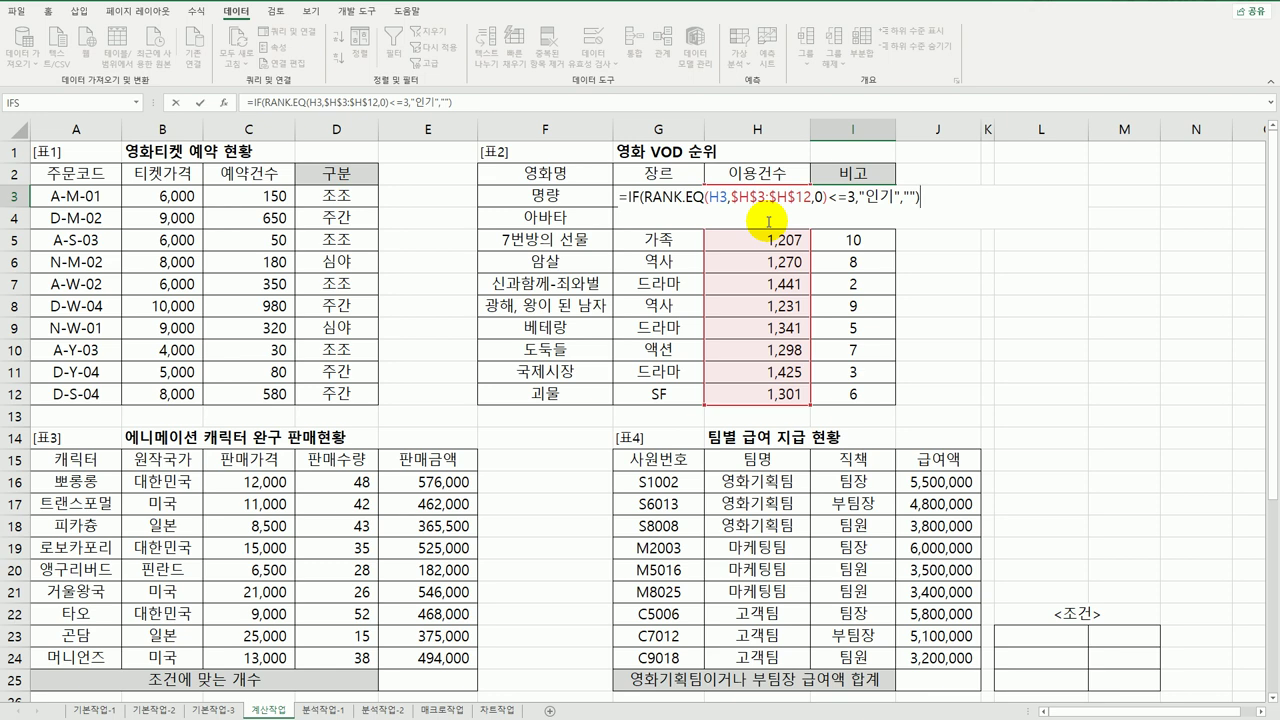
key(ctrl+Return)
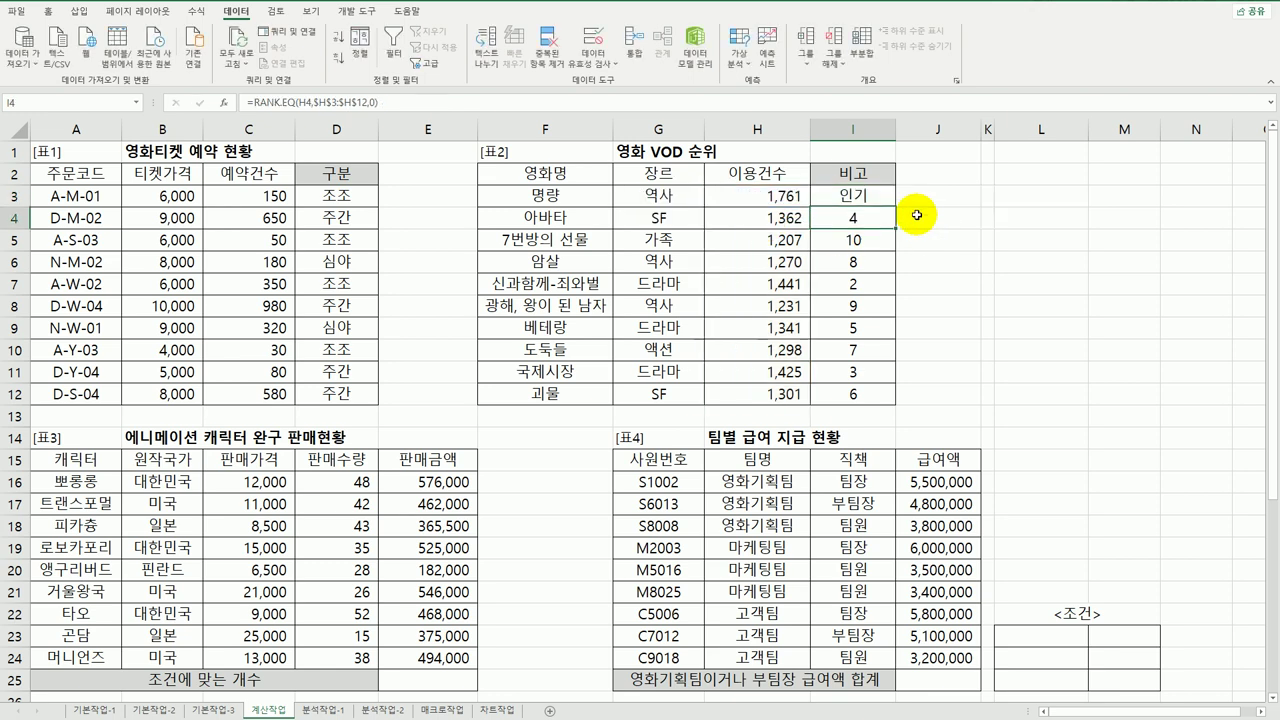
drag(896, 207, 891, 400)
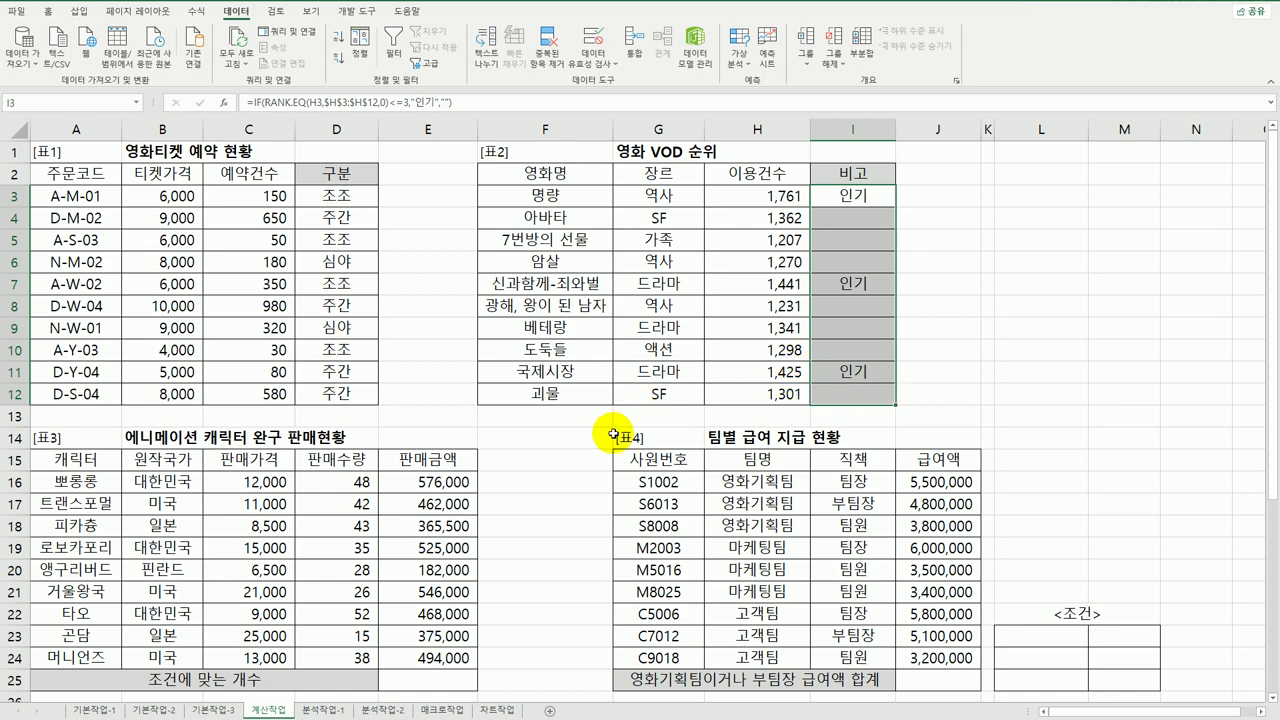
Start a COUNTIFS formula in E25 for 표3's 조건에 맞는 개수 and open its function arguments
scroll(610, 432, down, 3)
click(455, 484)
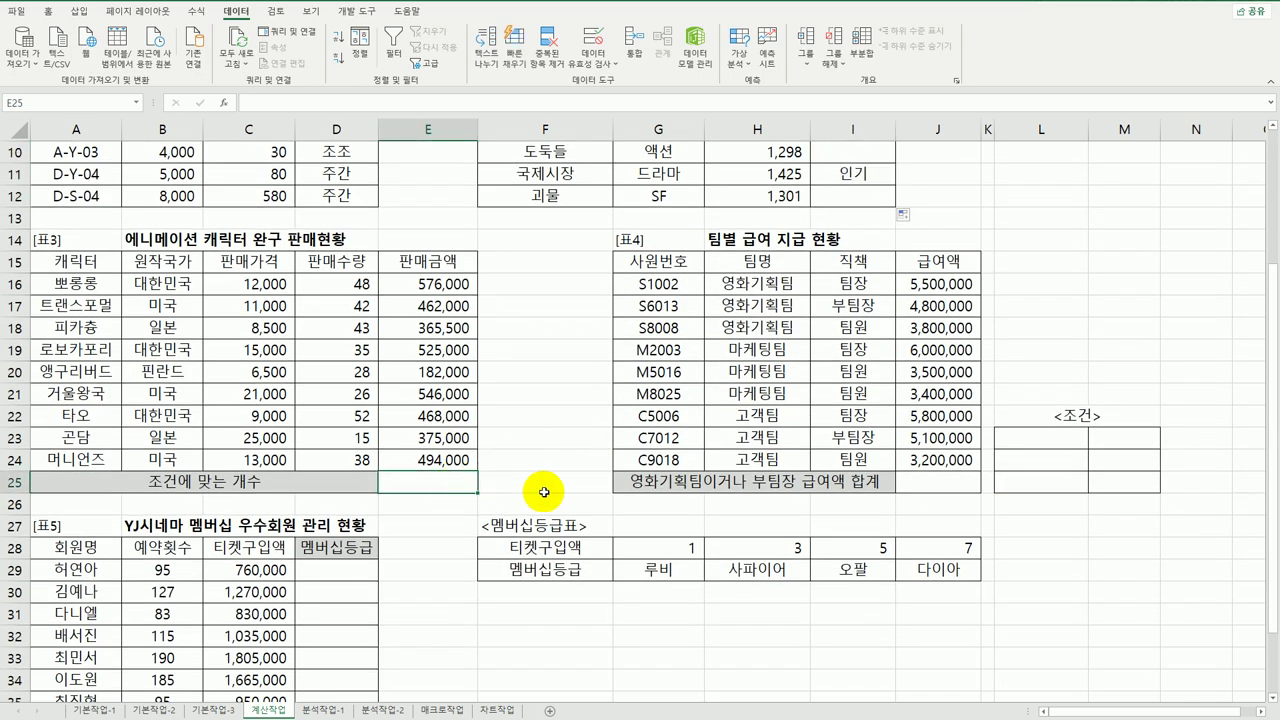
click(190, 283)
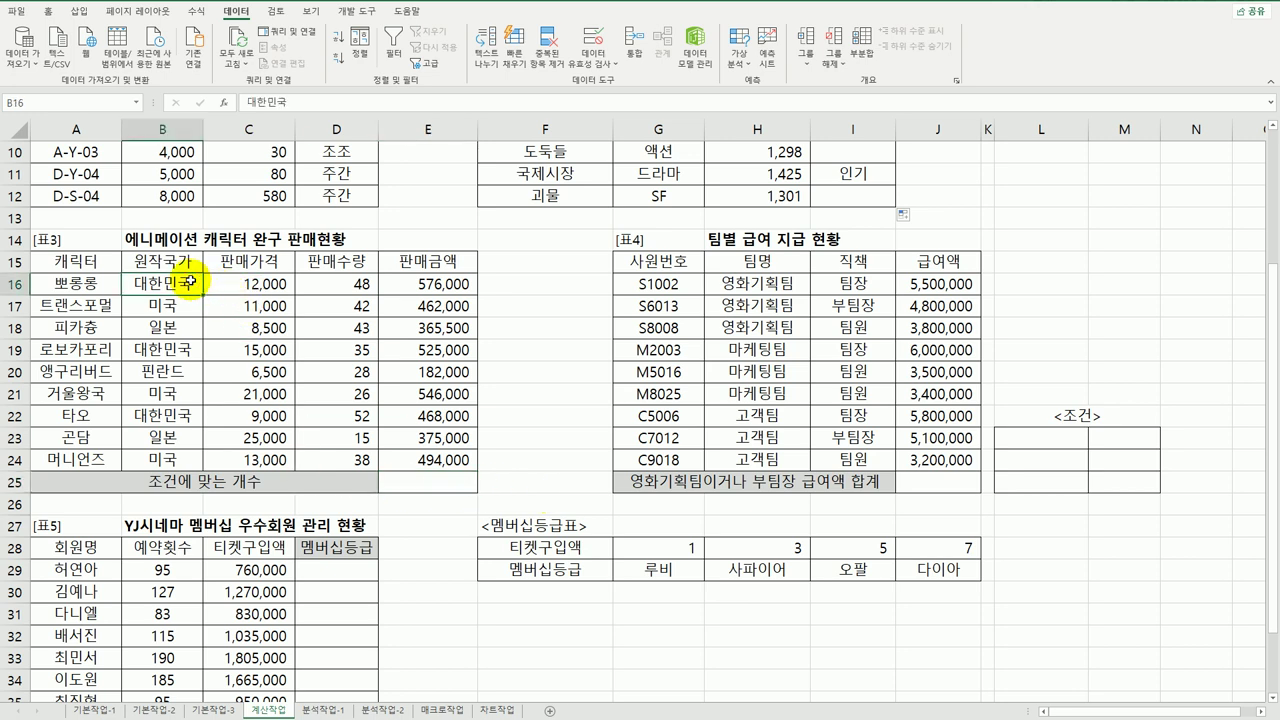
click(403, 282)
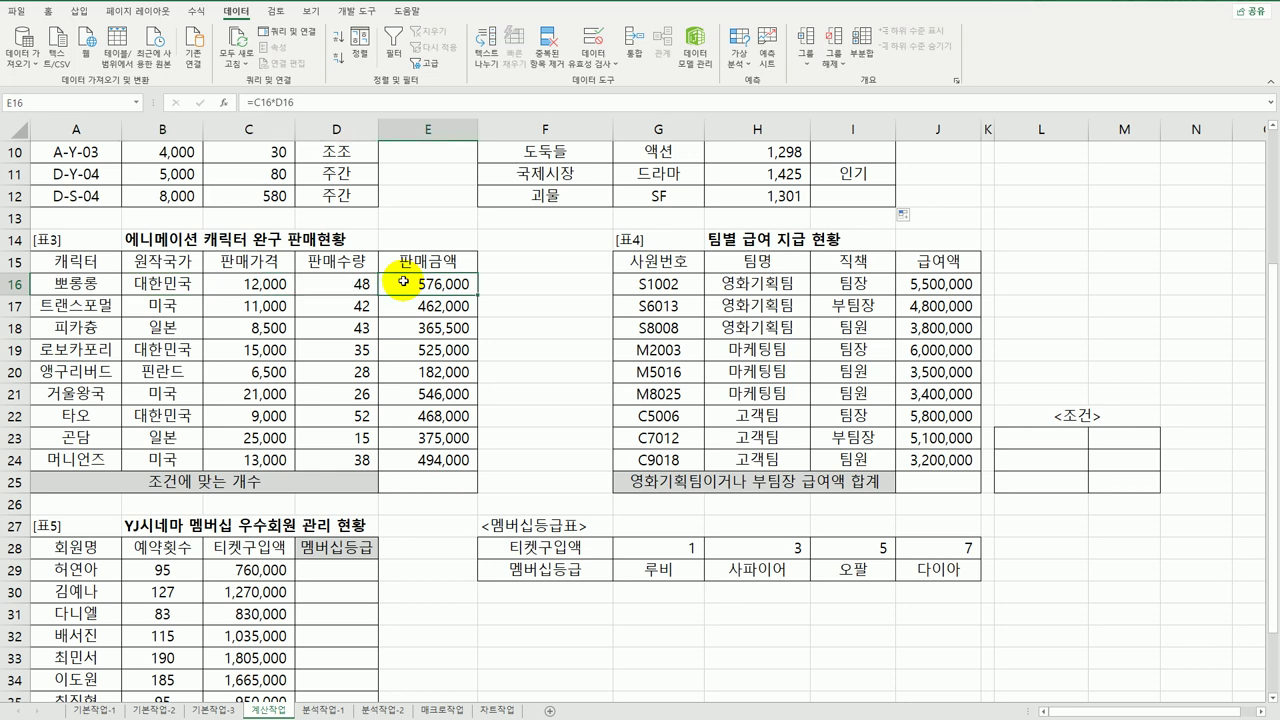
click(463, 482)
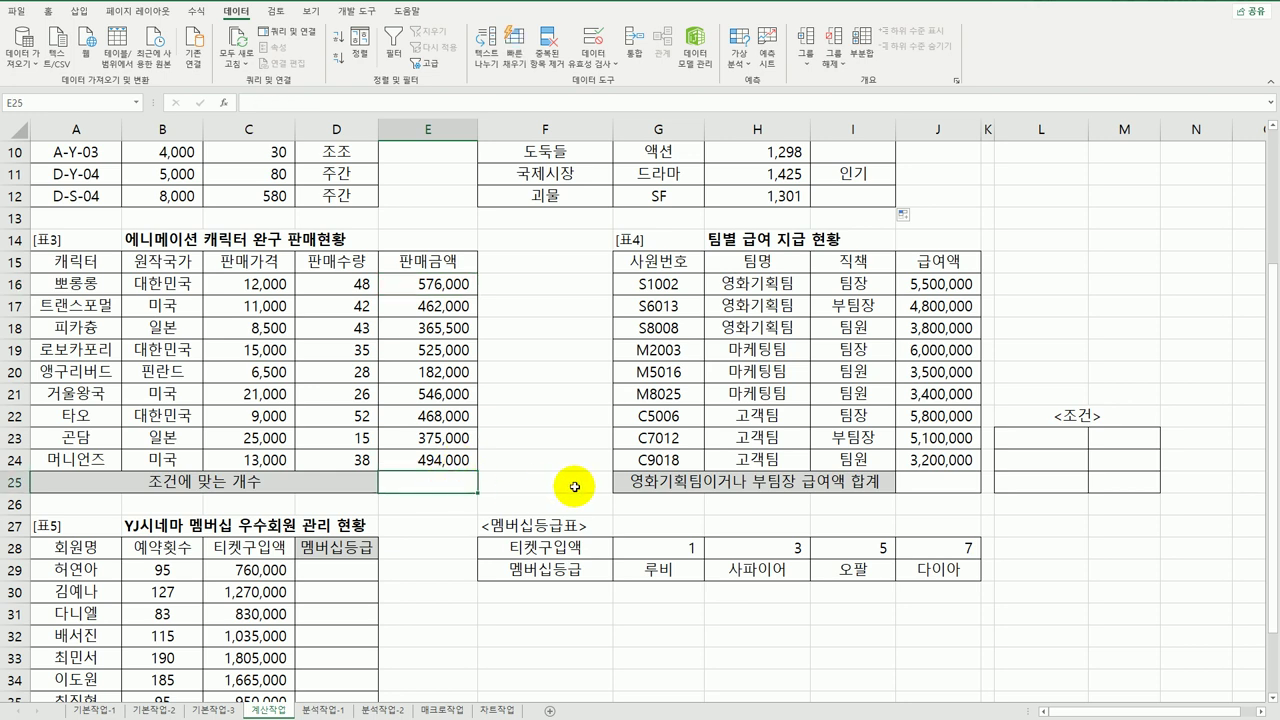
text(=)
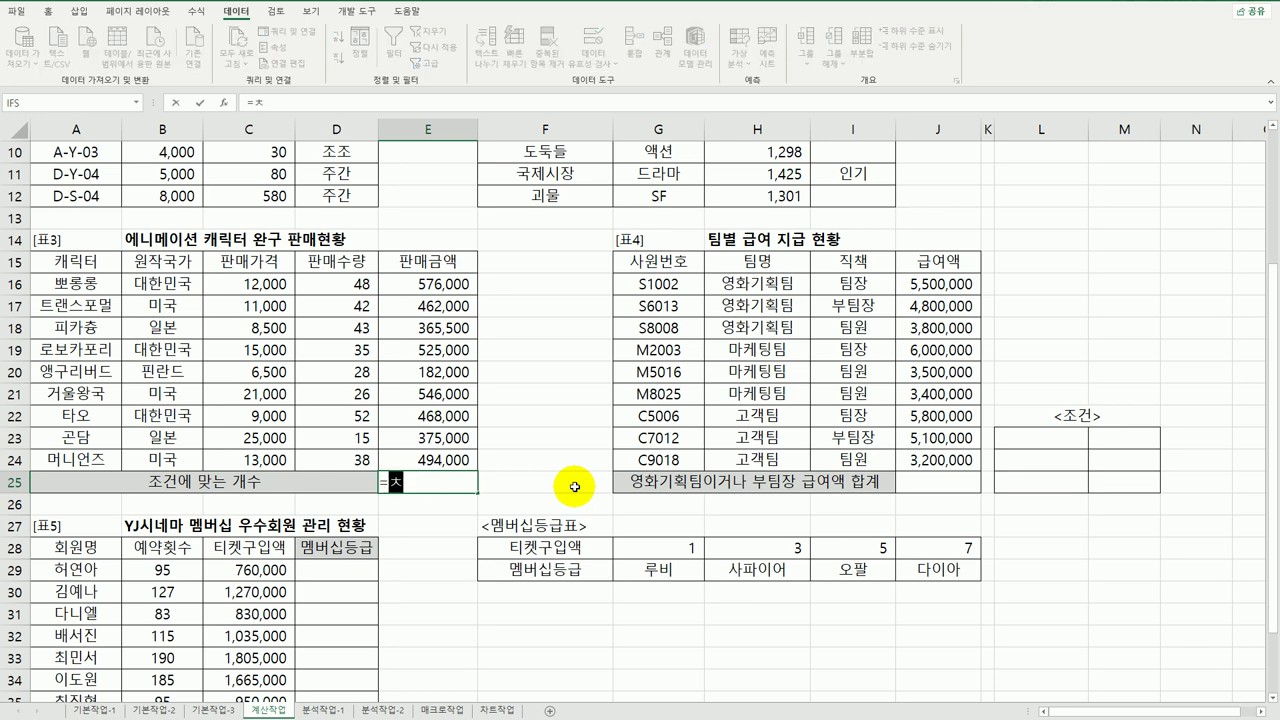
text(coun)
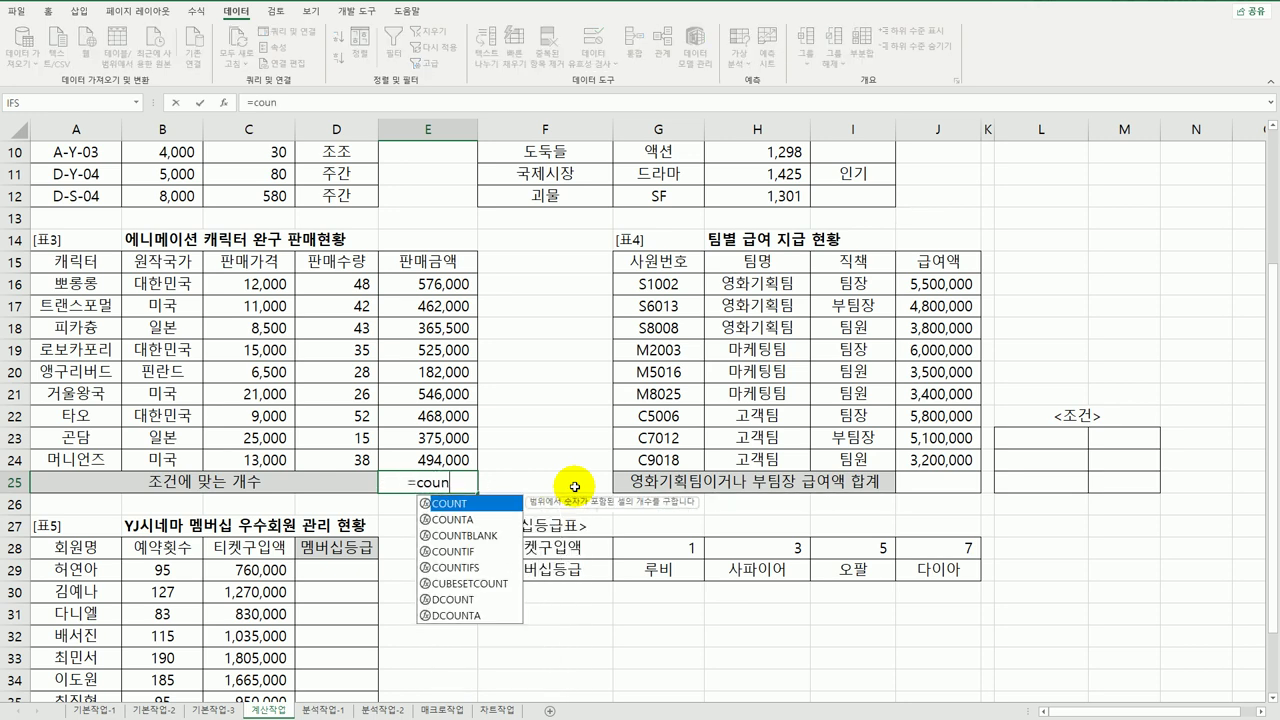
double_click(479, 569)
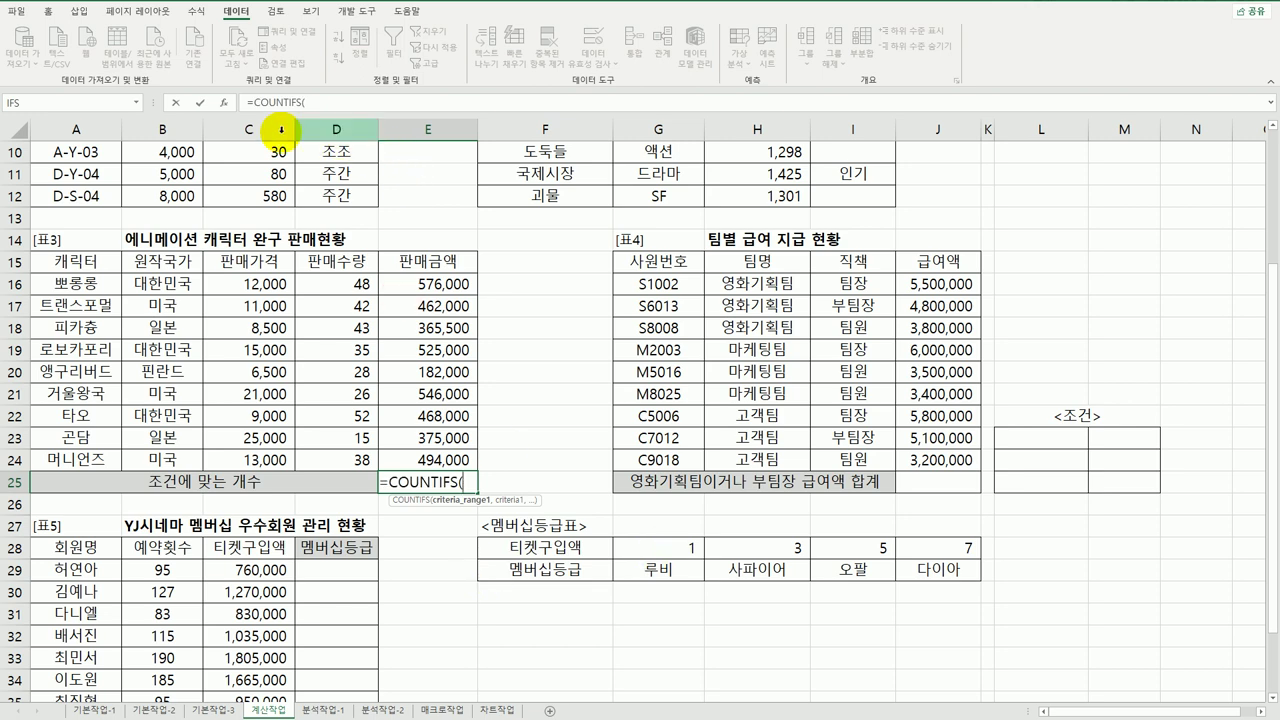
click(223, 104)
drag(611, 207, 675, 200)
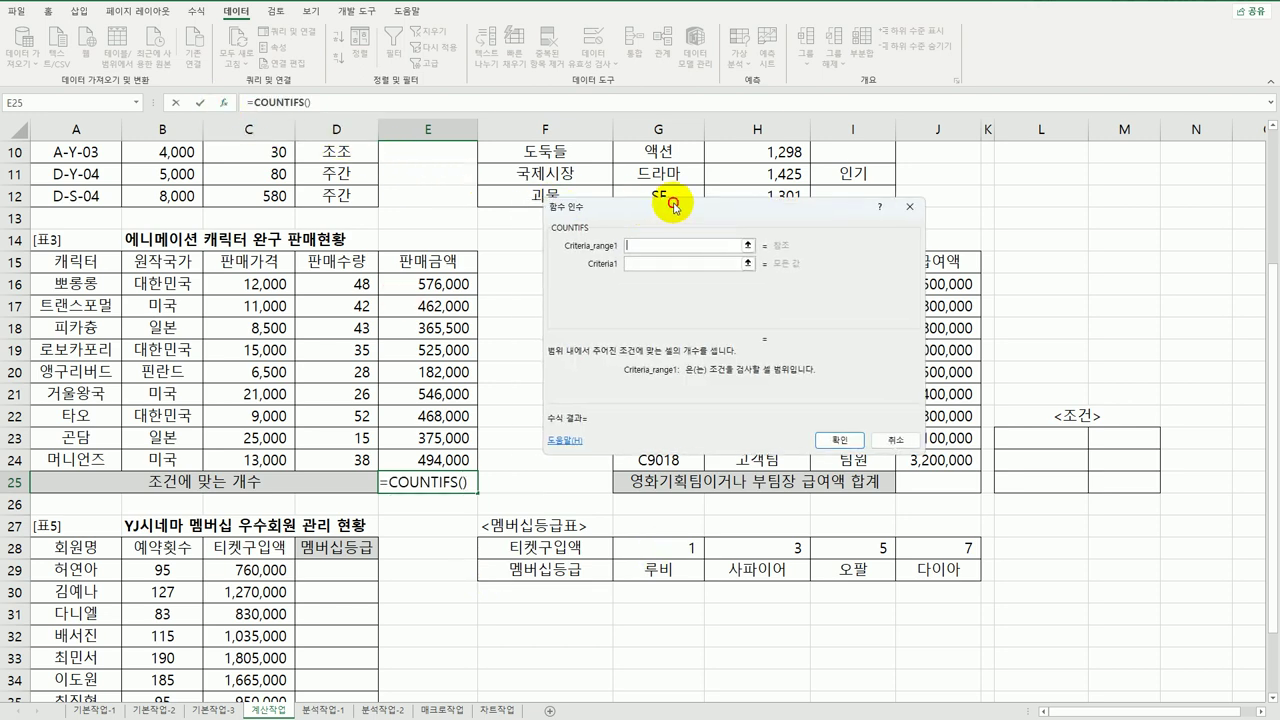
Set the first COUNTIFS condition to range B16:B24 with the criterion "대한민국"
drag(165, 284, 168, 460)
click(690, 262)
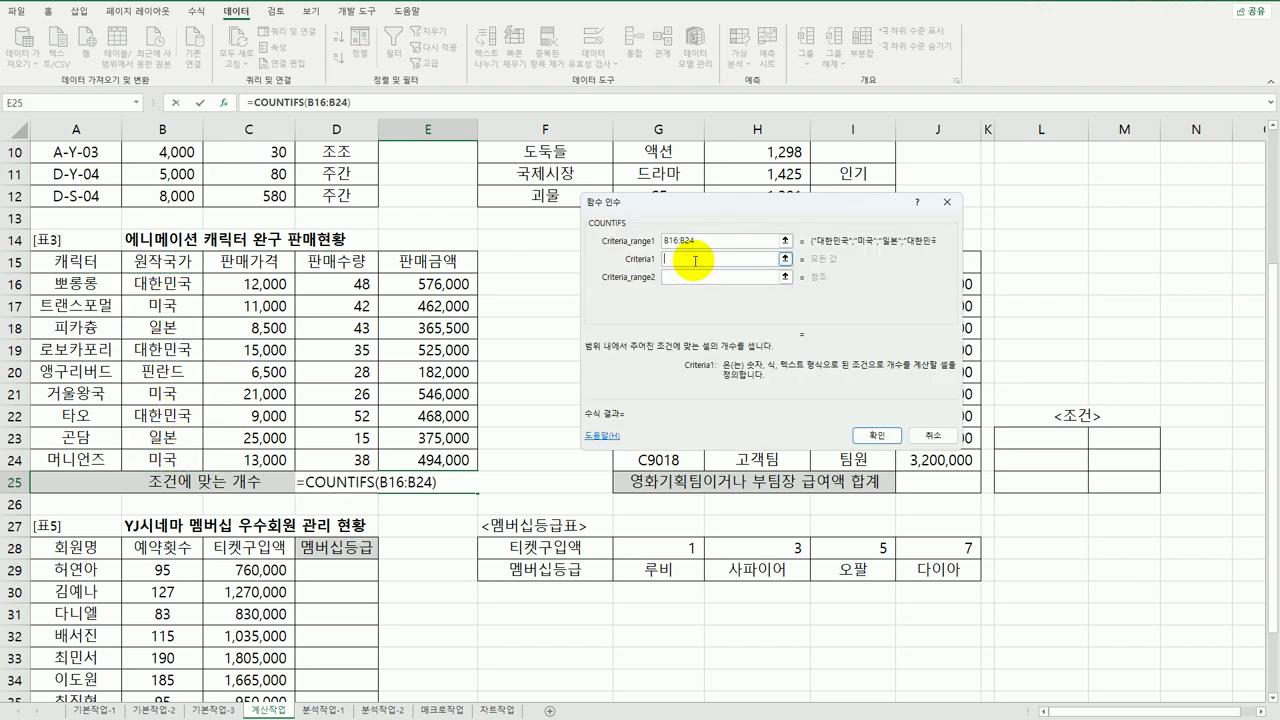
text(eo)
key(BackSpace)
text(대한민국)
key(Tab)
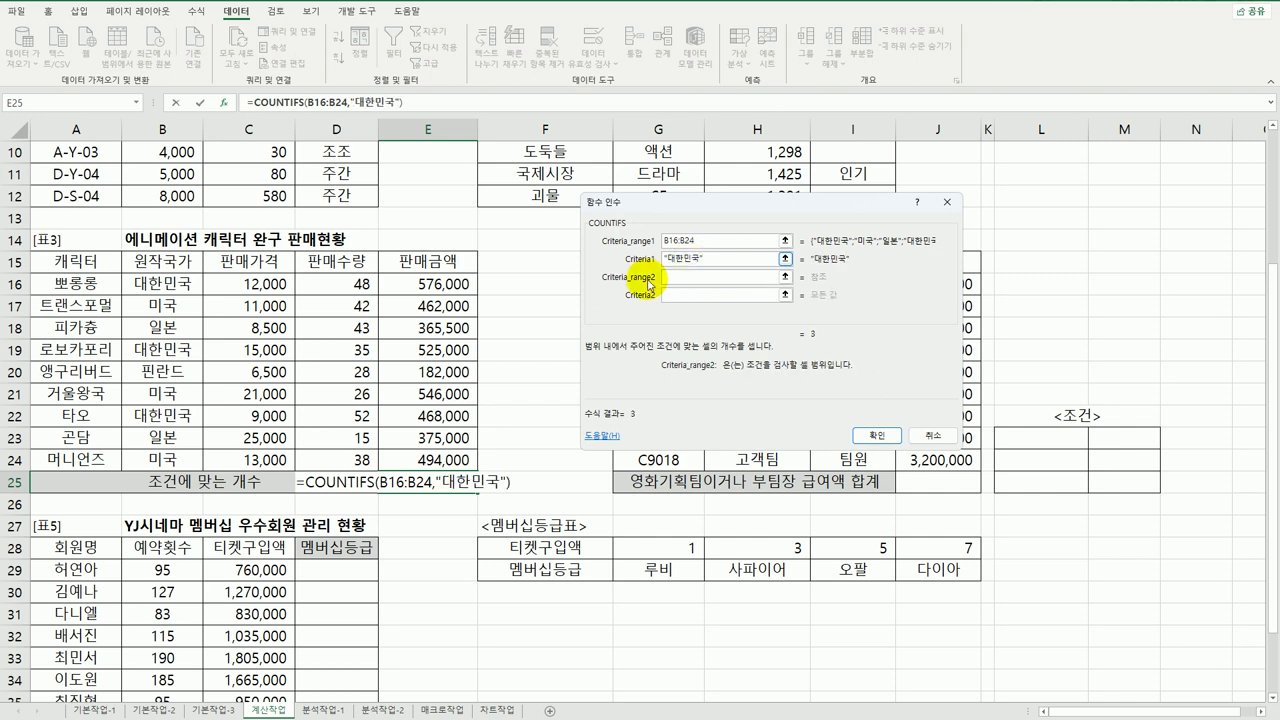
Set the second COUNTIFS condition to range E16:E24 with the criterion >=500000
drag(440, 285, 440, 460)
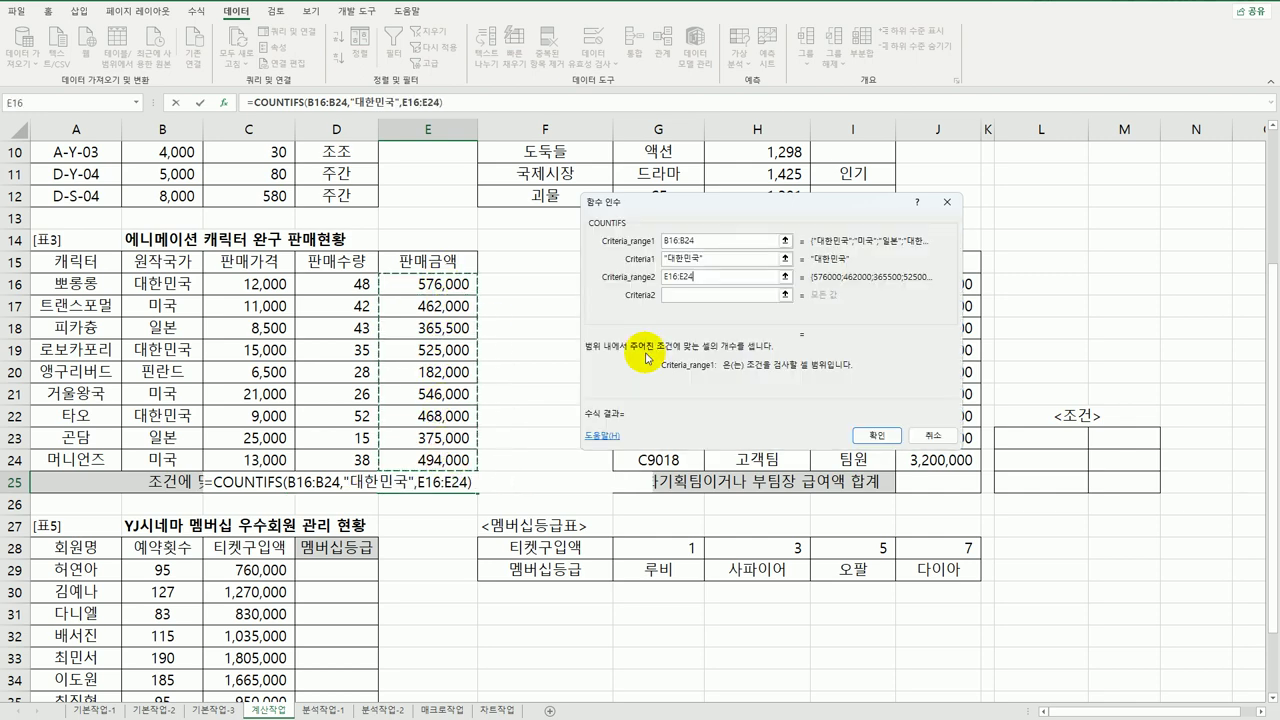
click(704, 296)
text(>=)
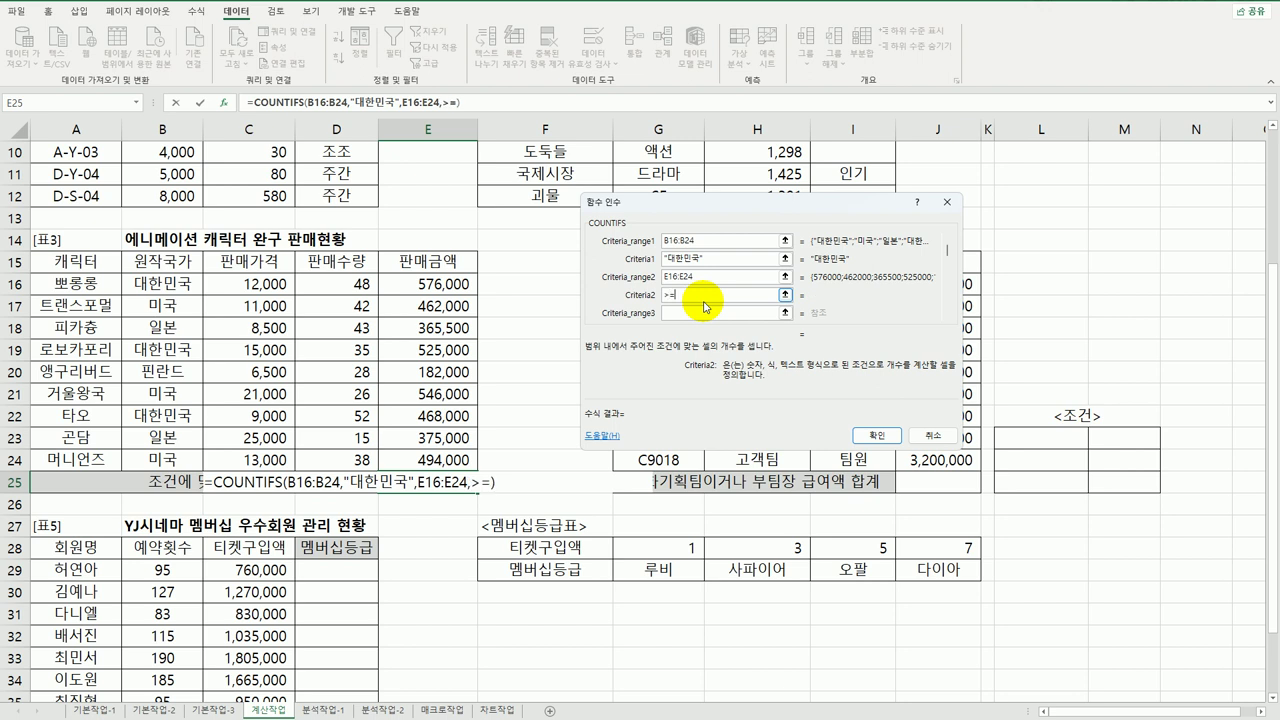
text(500000)
Set the third COUNTIFS condition to range E16:E24 with the criterion <600000 and accept the formula in E25
click(706, 313)
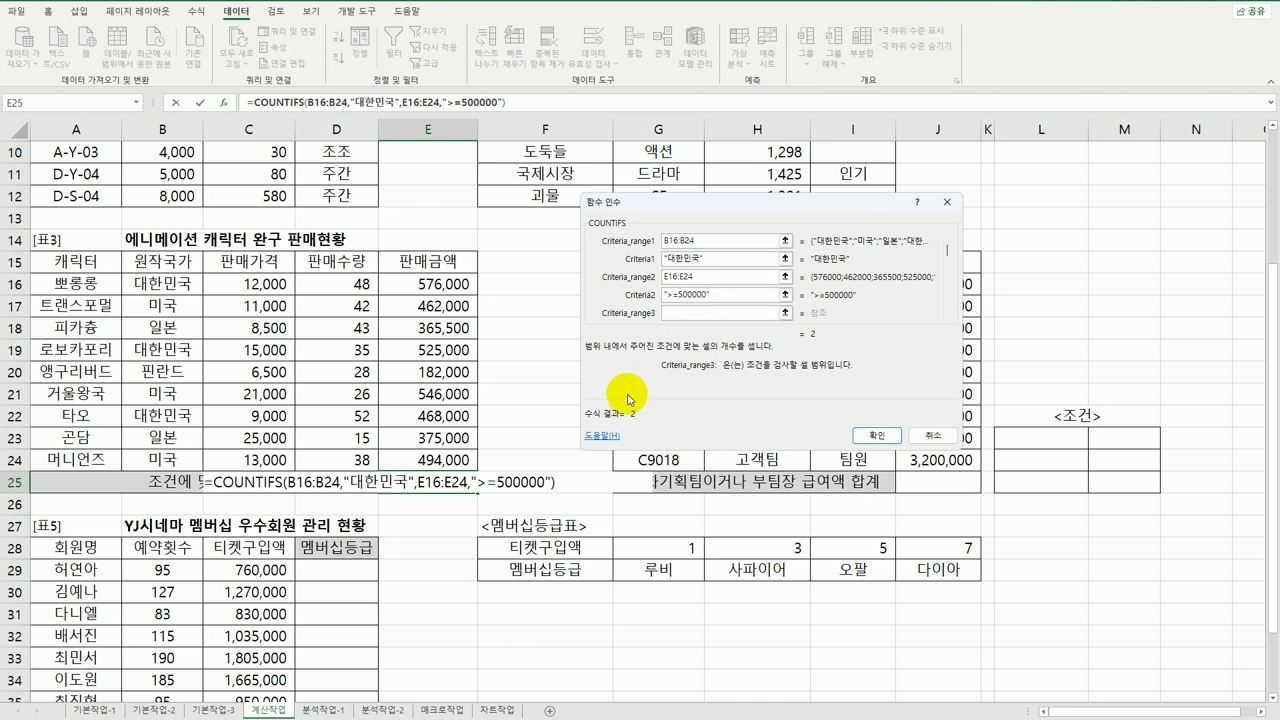
drag(440, 285, 440, 458)
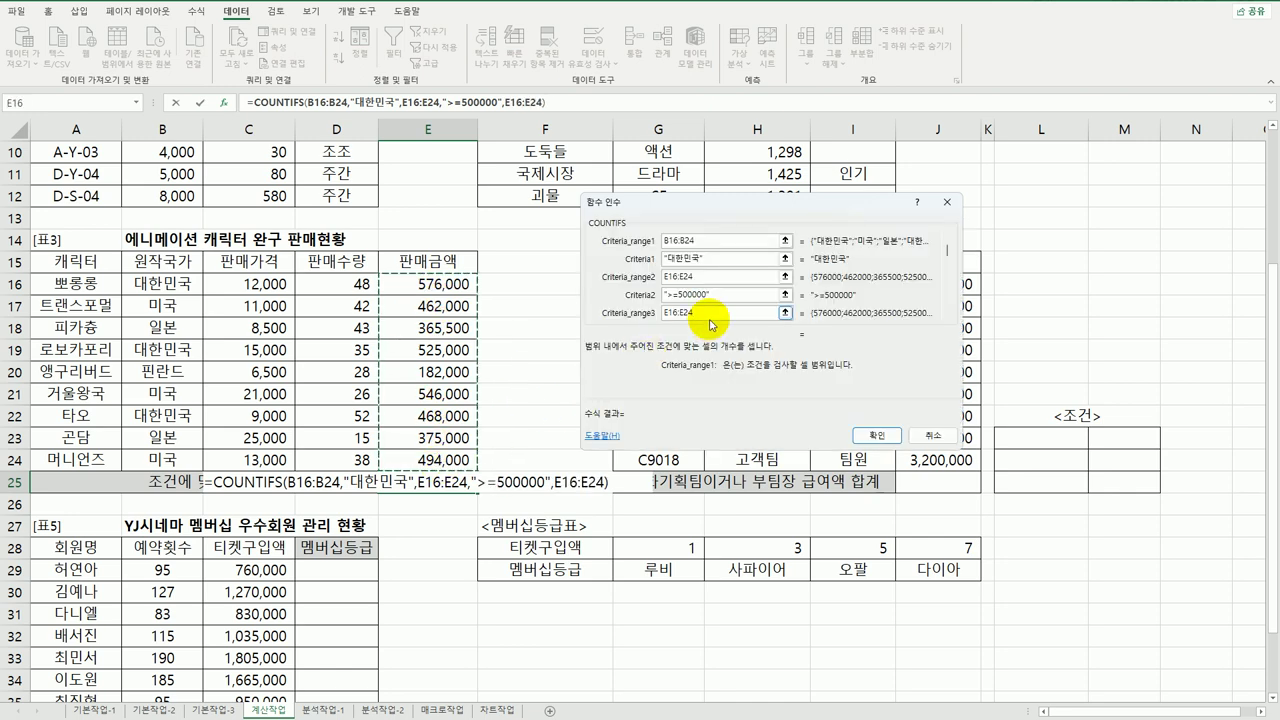
click(947, 316)
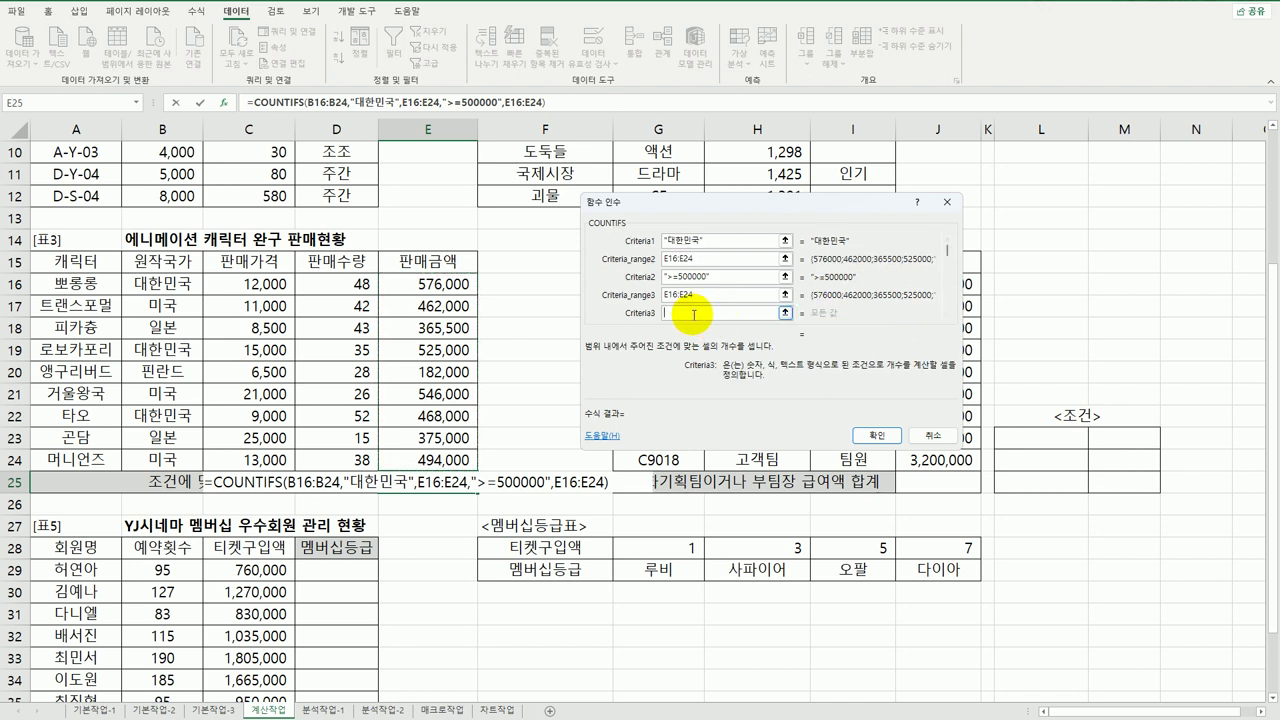
text(<600000)
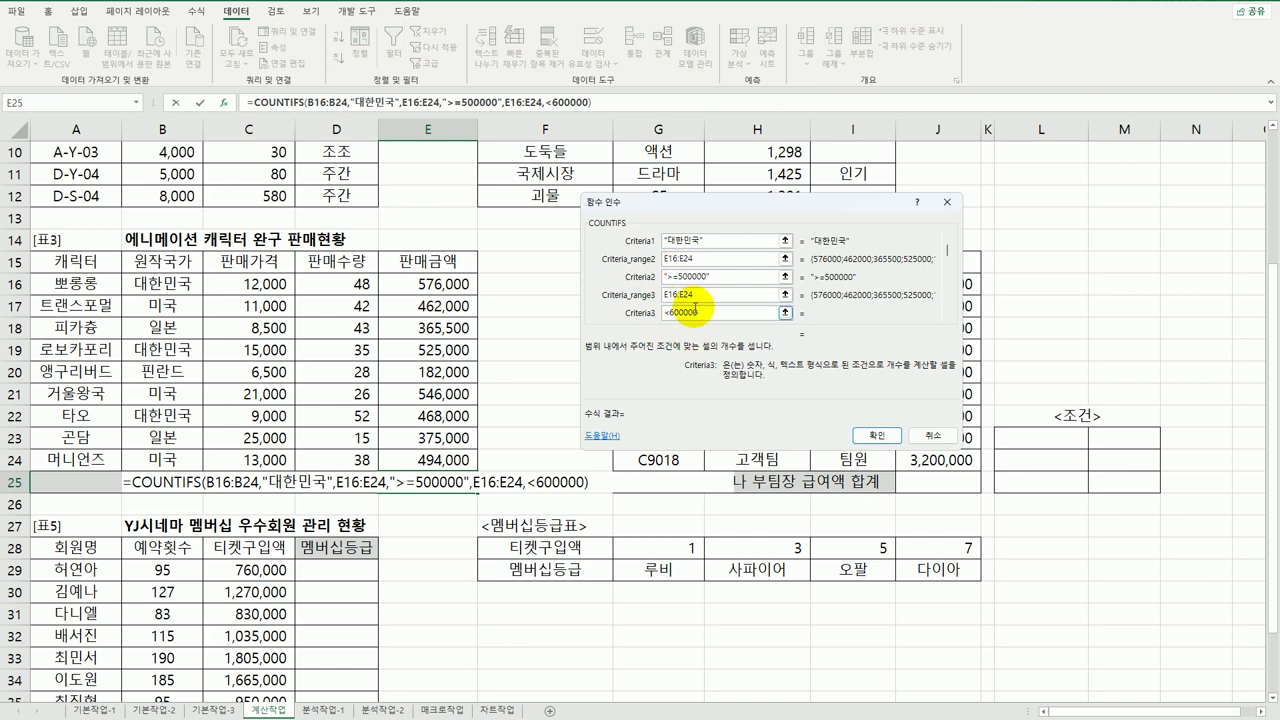
click(870, 435)
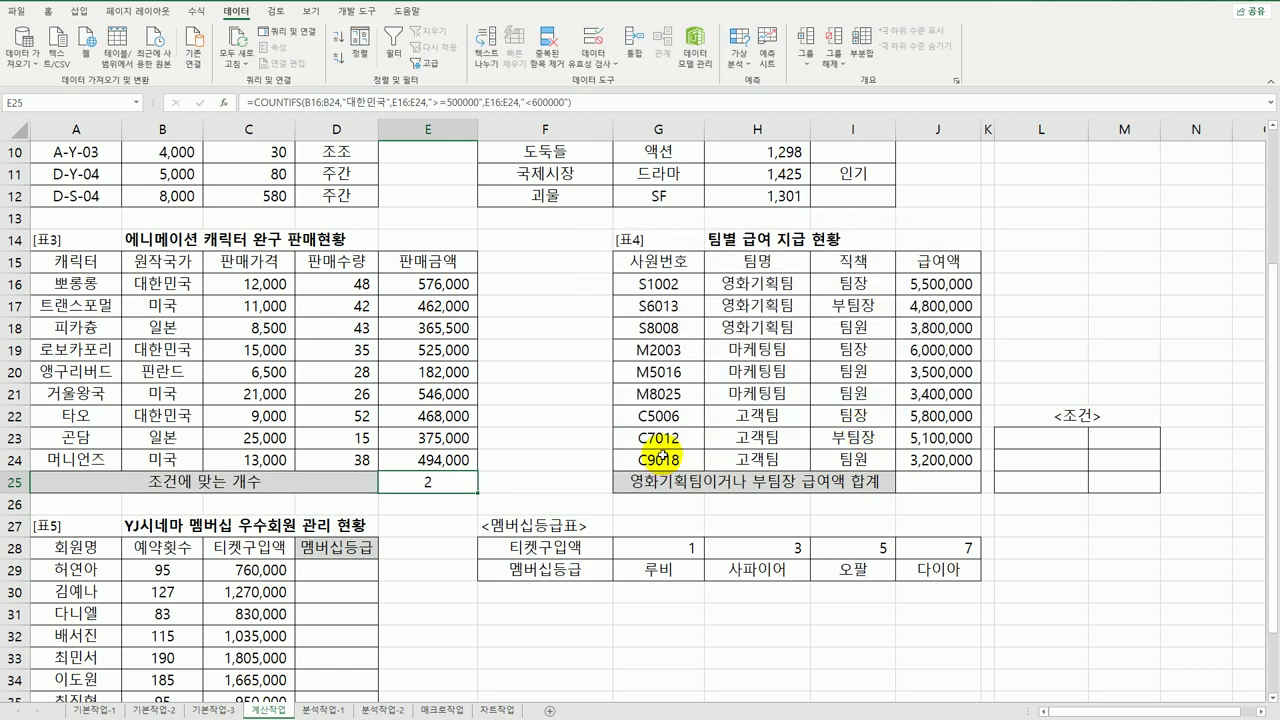
Append &"개" to the COUNTIFS formula in E25 so the count carries the unit
double_click(435, 485)
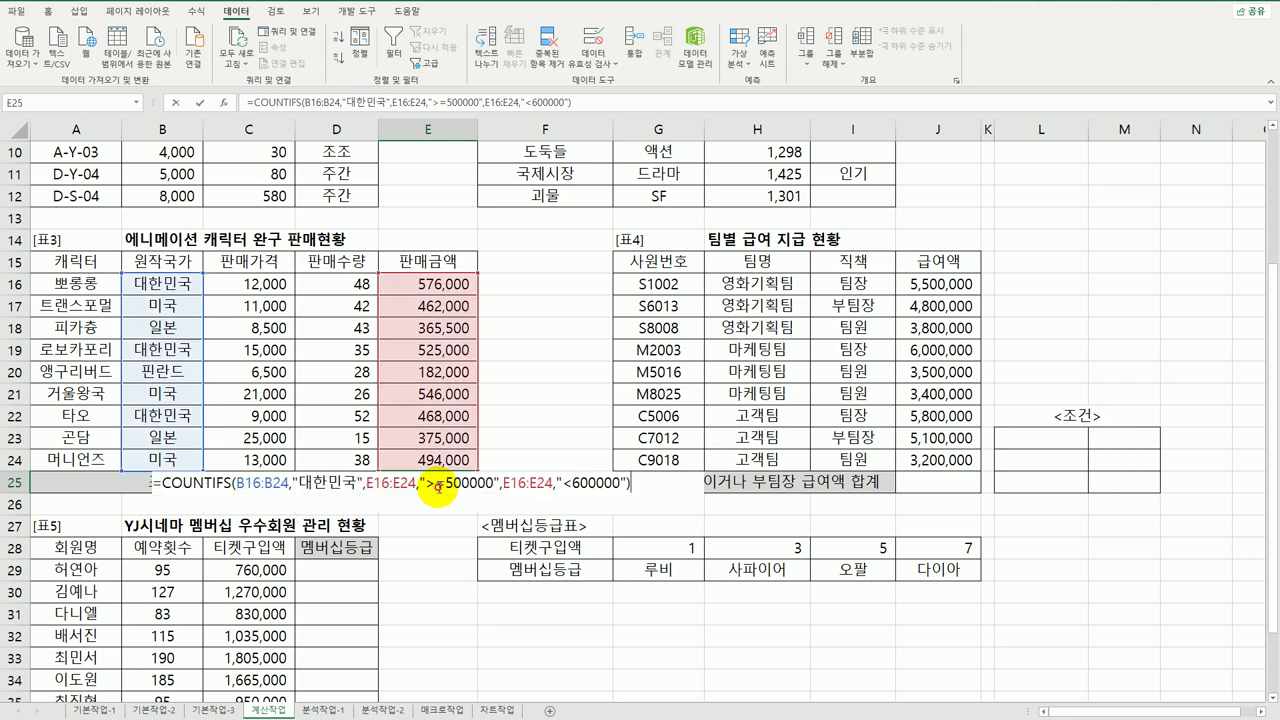
click(632, 486)
text(&)
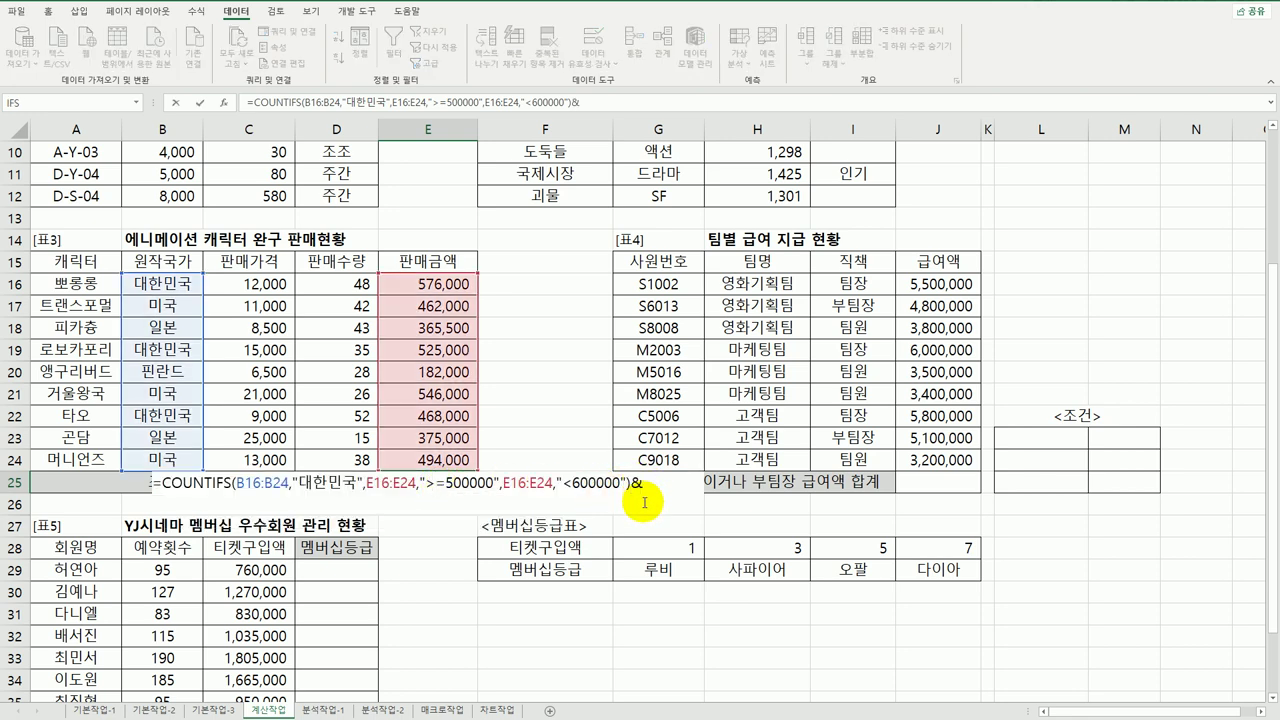
text("개")
key(Return)
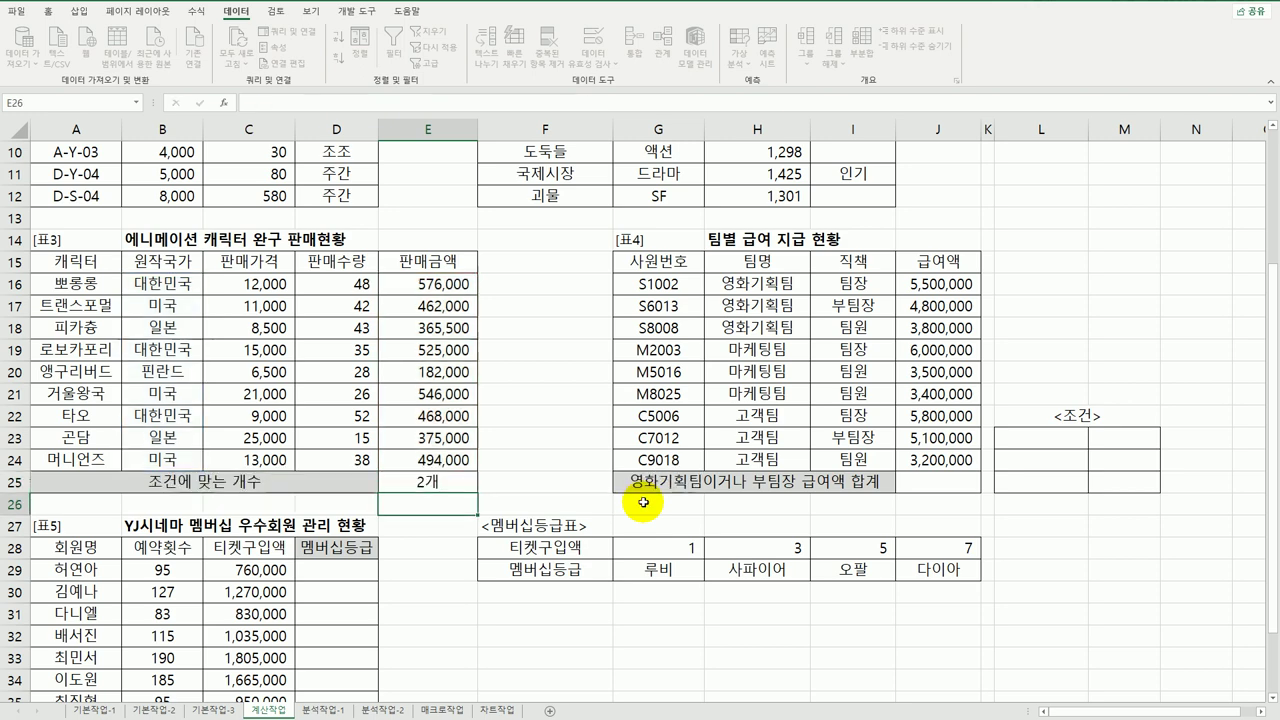
click(426, 484)
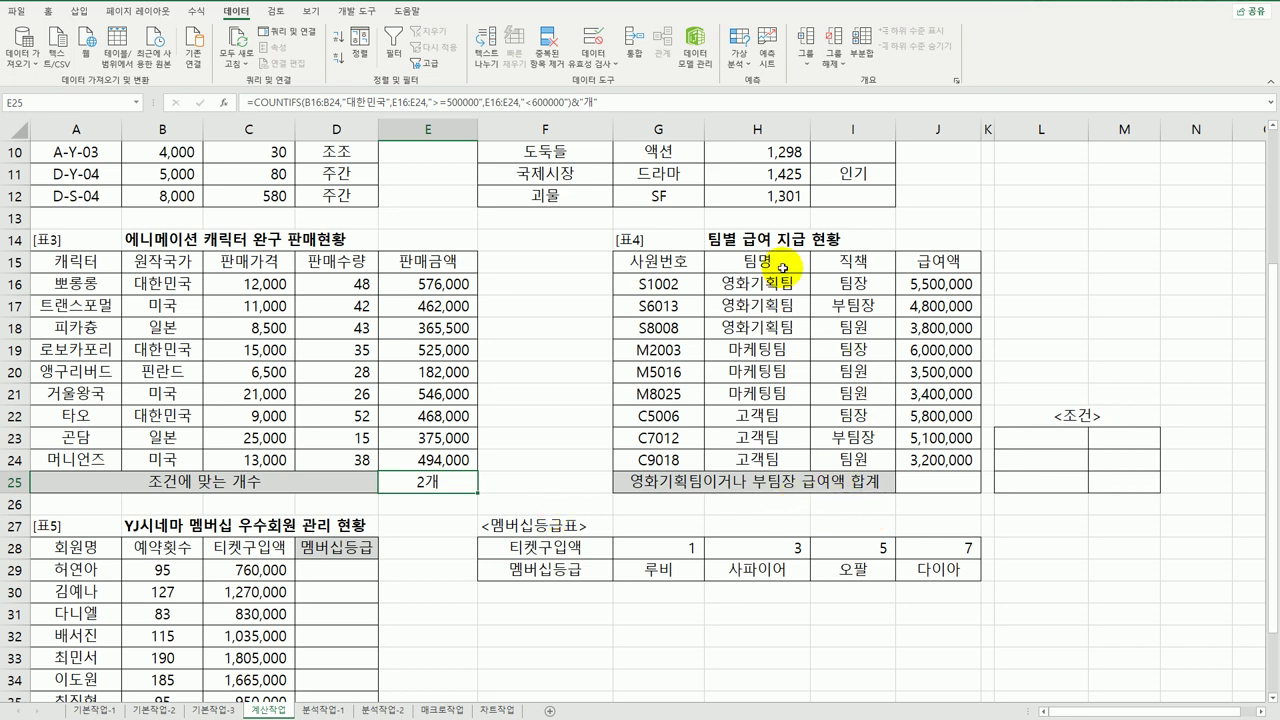
Copy 표4's 팀명 header and 영화기획팀 entry (H15:H16) into the <조건> area at L23:L24
drag(783, 267, 780, 282)
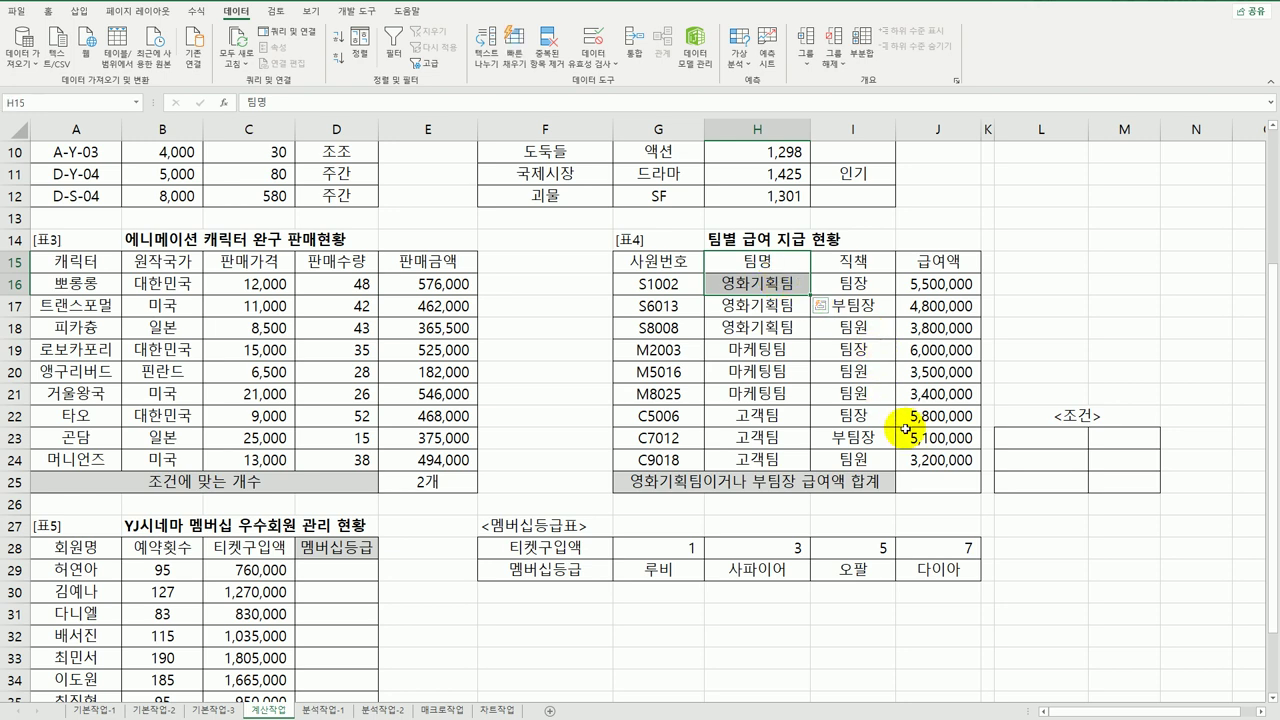
key(ctrl+c)
click(1027, 438)
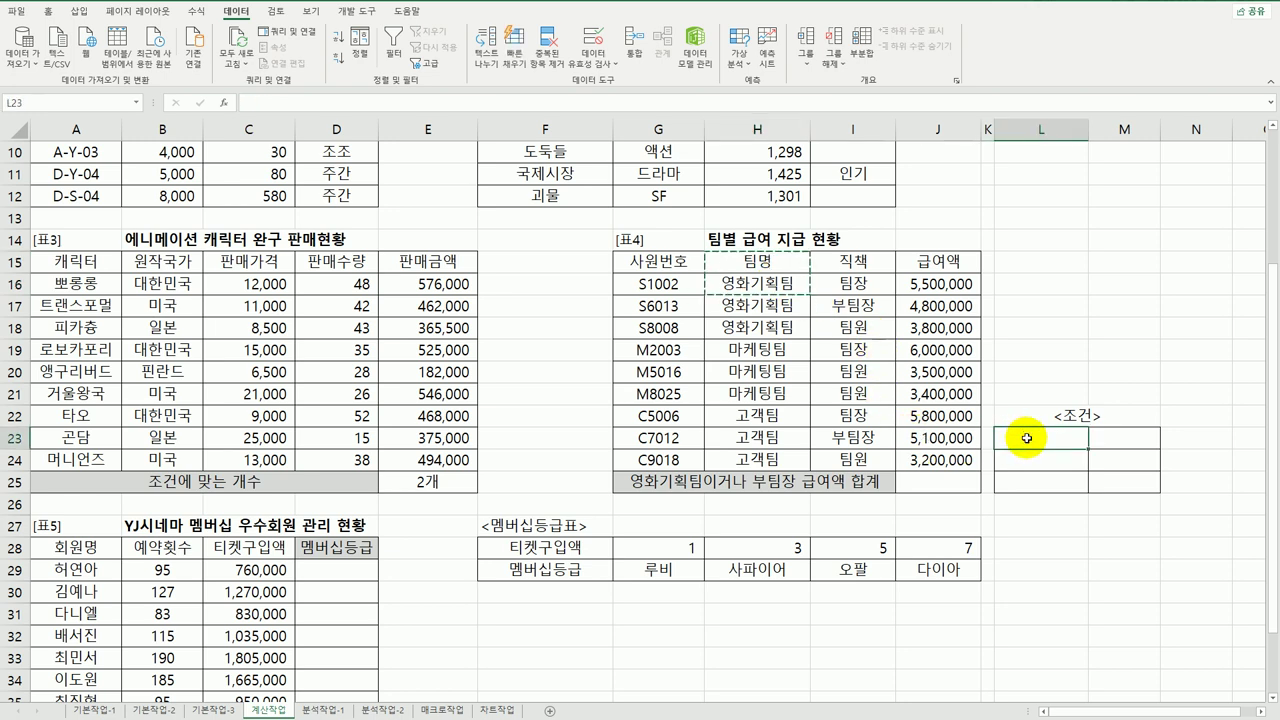
key(ctrl+v)
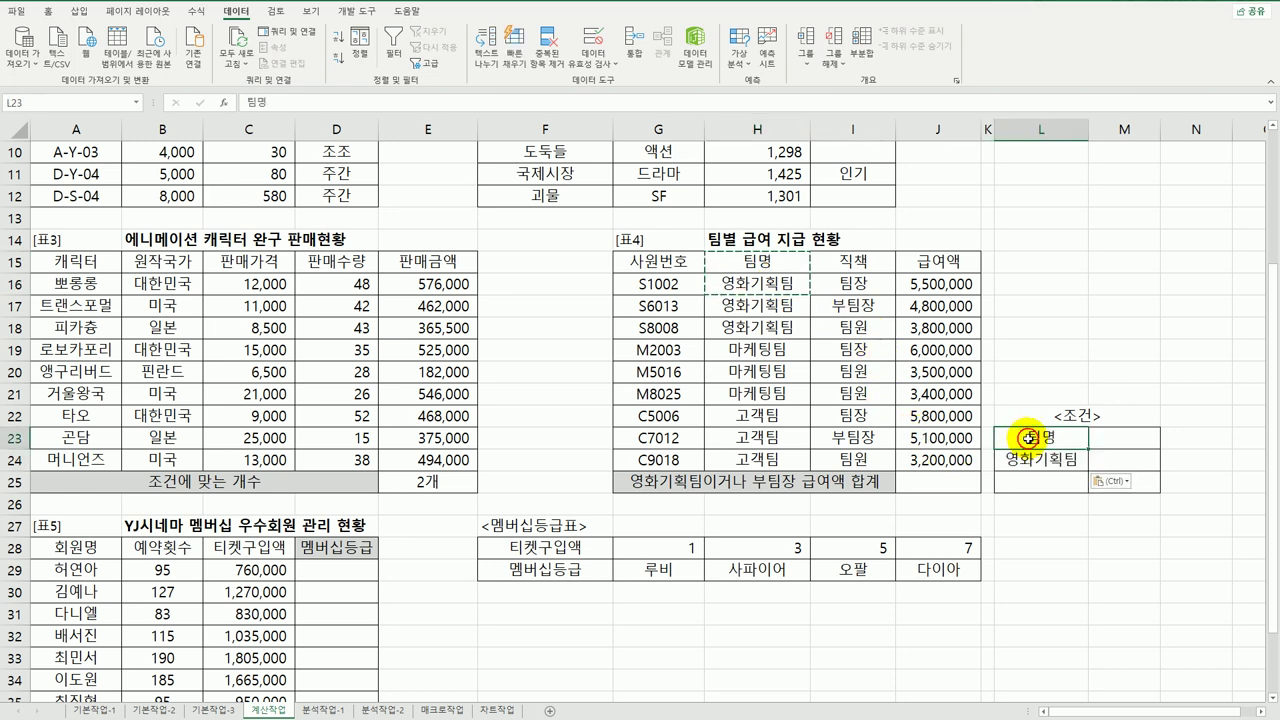
Copy the 직책 header from I15 to M23 and the 부팀장 entry from I17 to M25 in the <조건> area
click(868, 266)
key(ctrl+c)
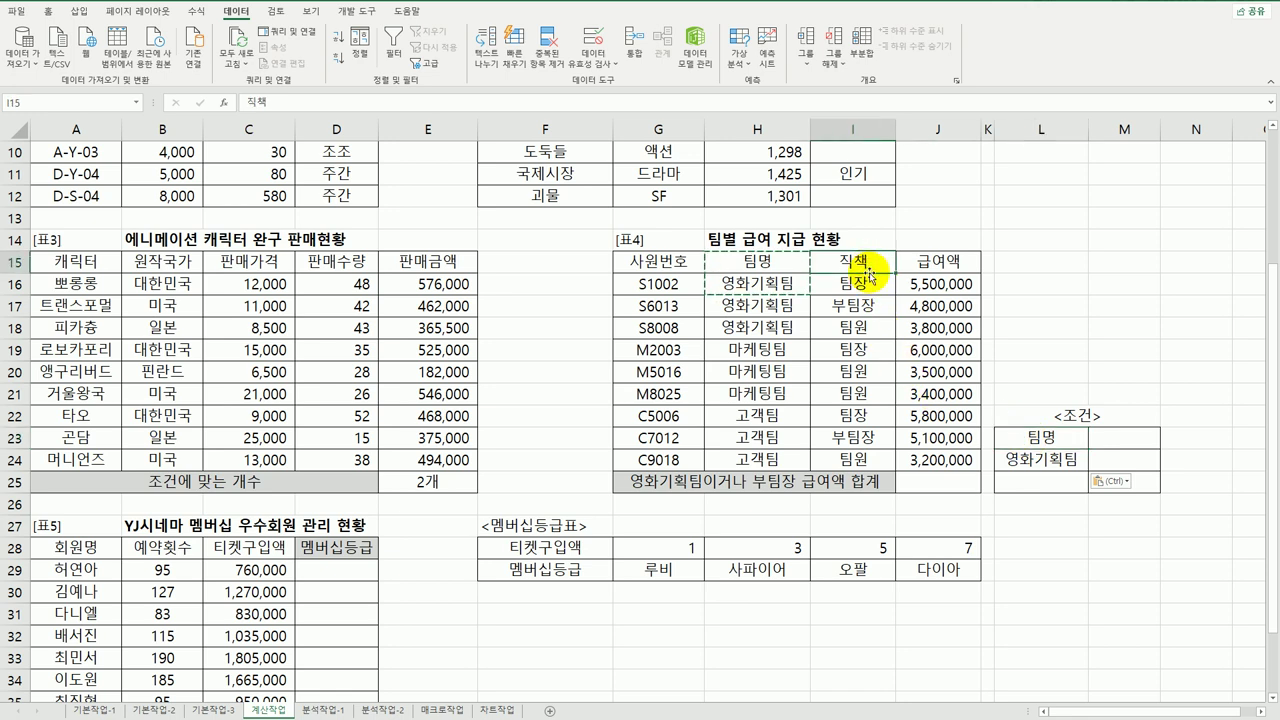
click(1113, 441)
key(ctrl+v)
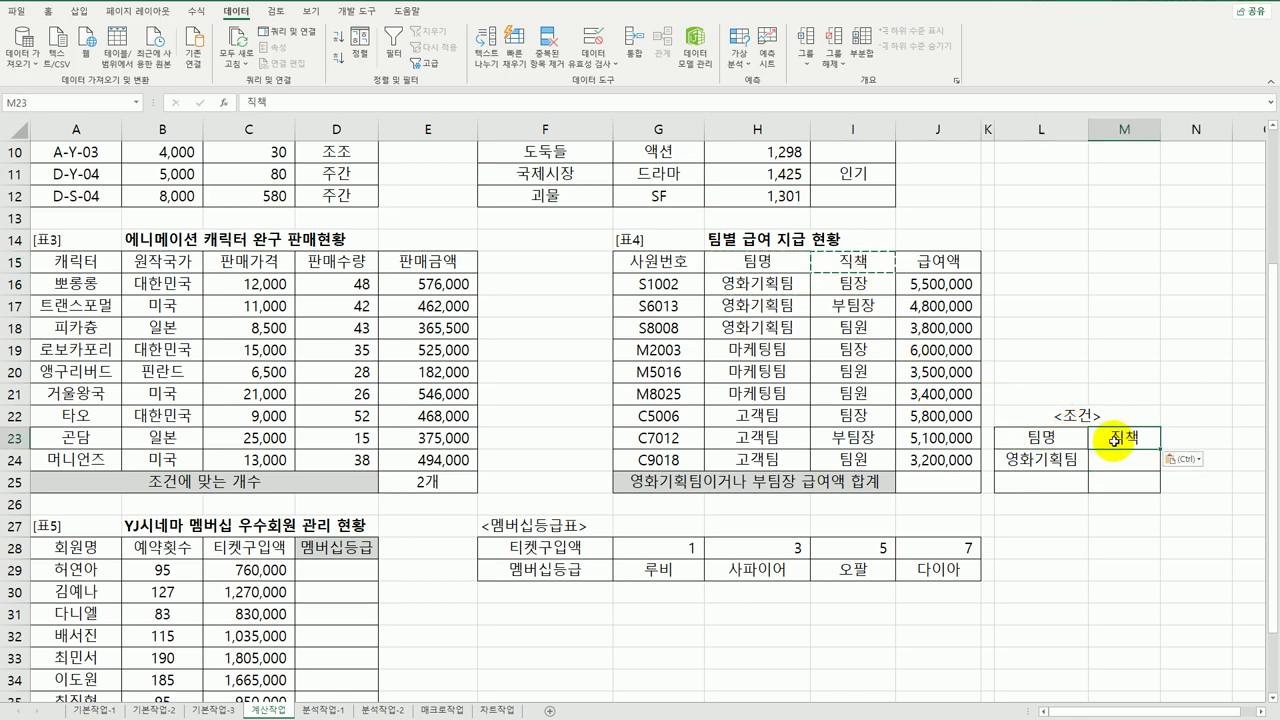
click(868, 307)
key(ctrl+c)
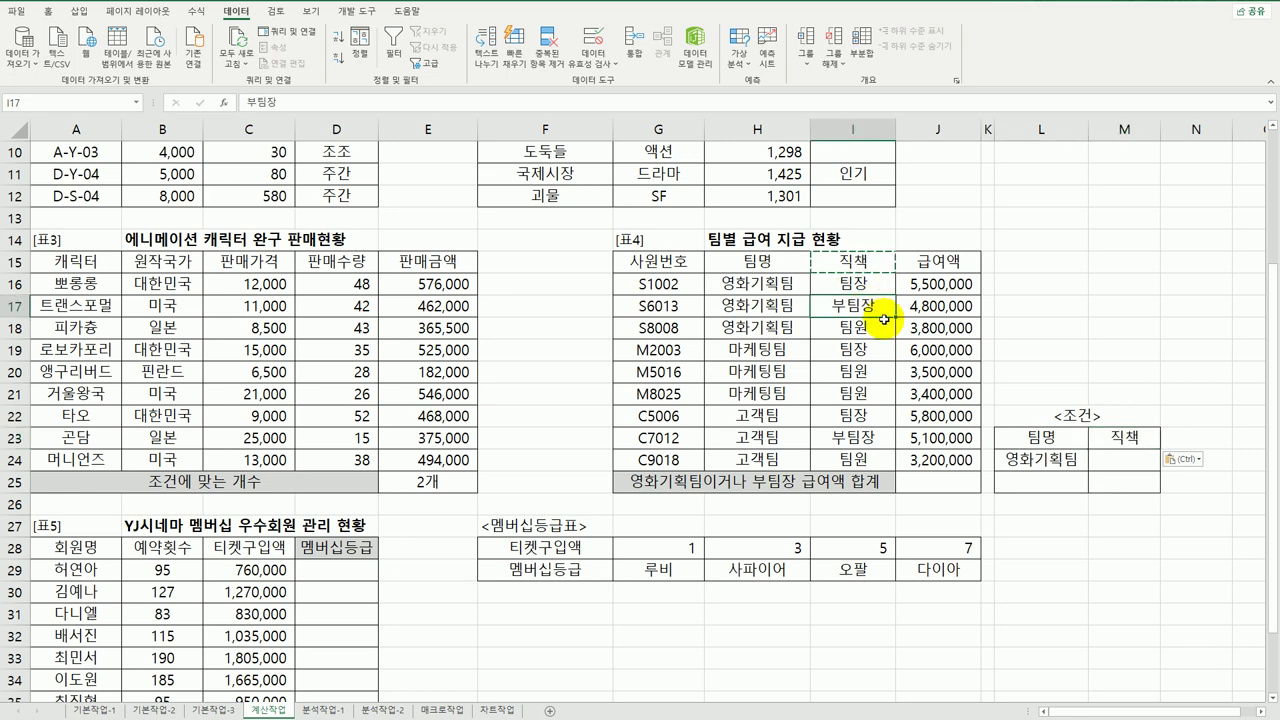
click(1122, 485)
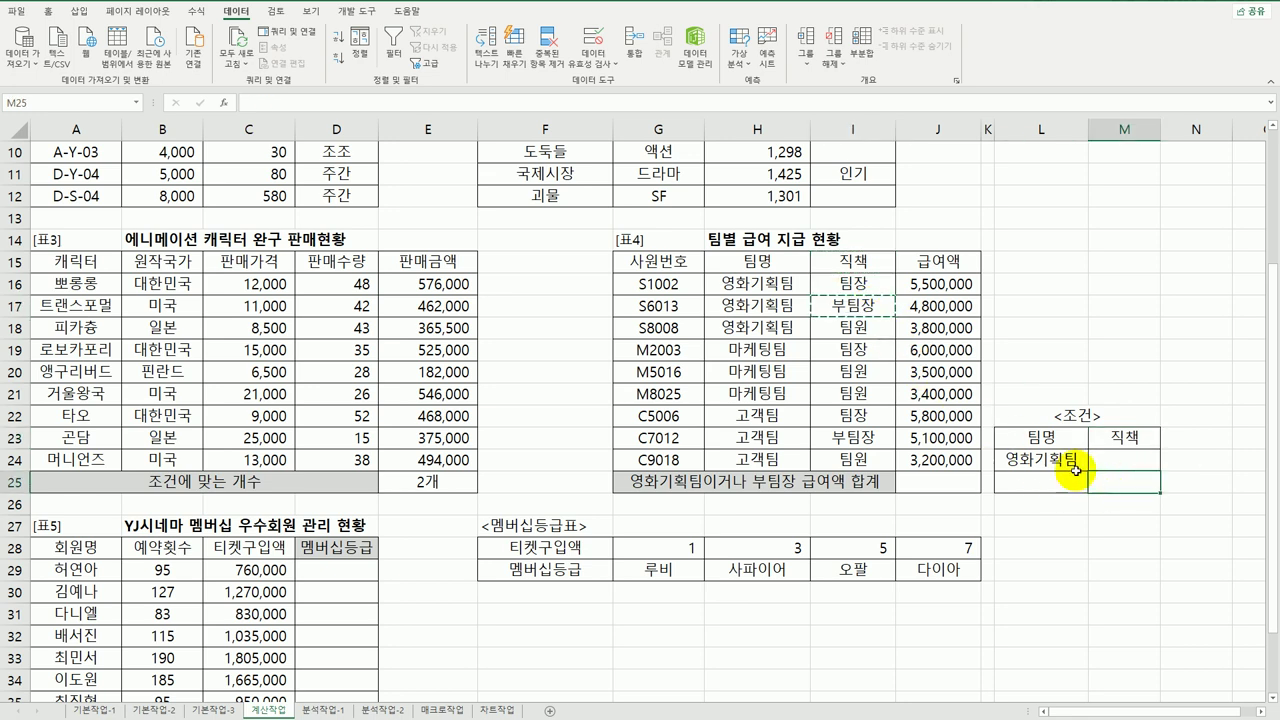
key(ctrl+v)
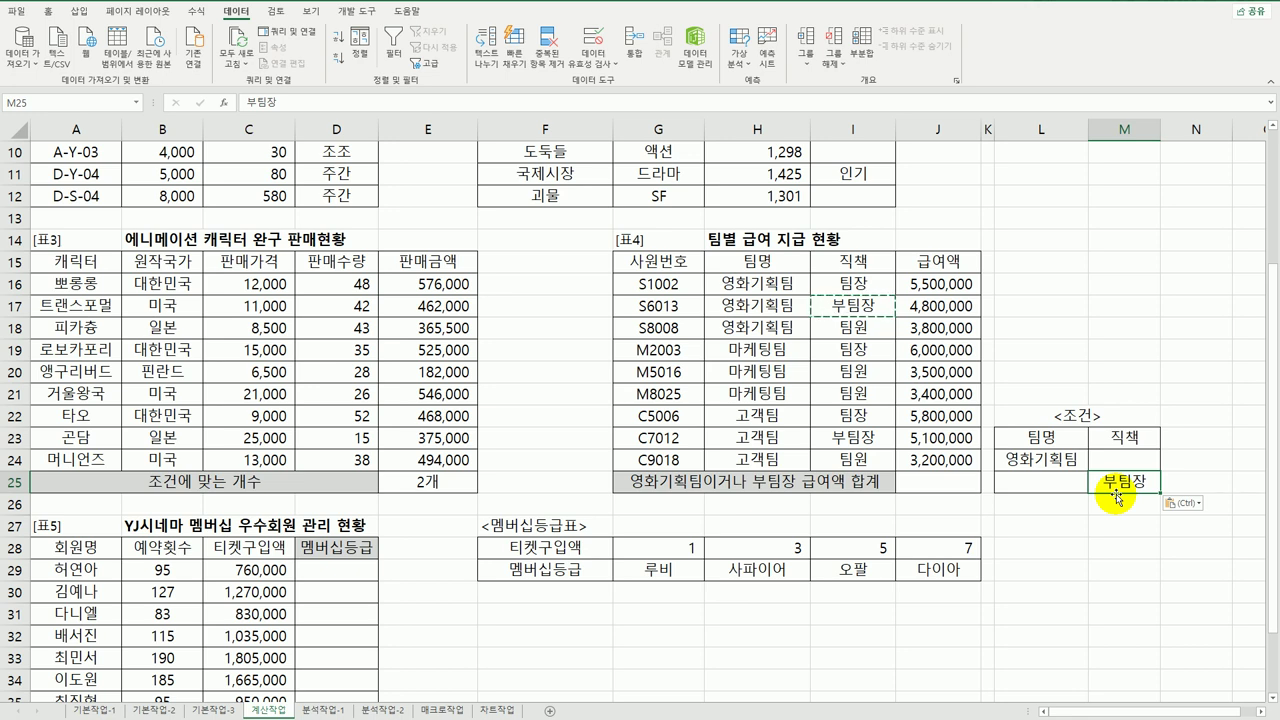
Start a DSUM formula in J25 for 표4's salary total and open its function arguments, clear of the 표4 data
click(925, 484)
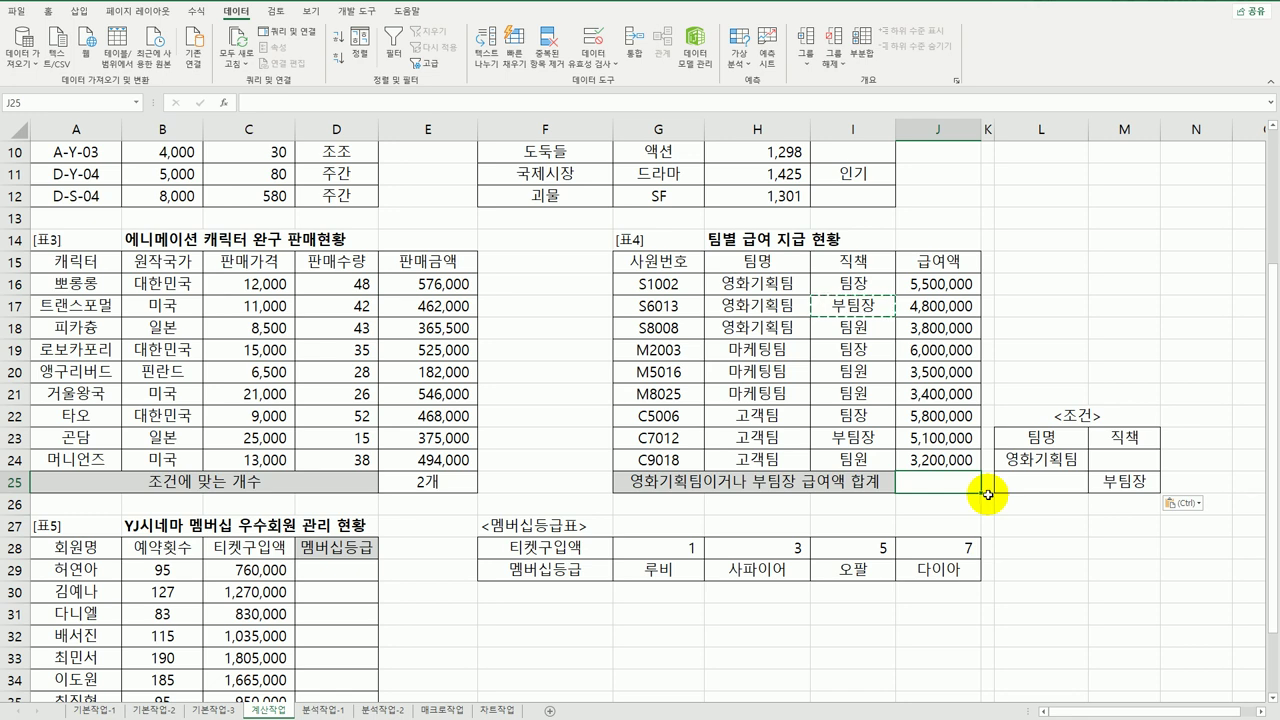
text(=)
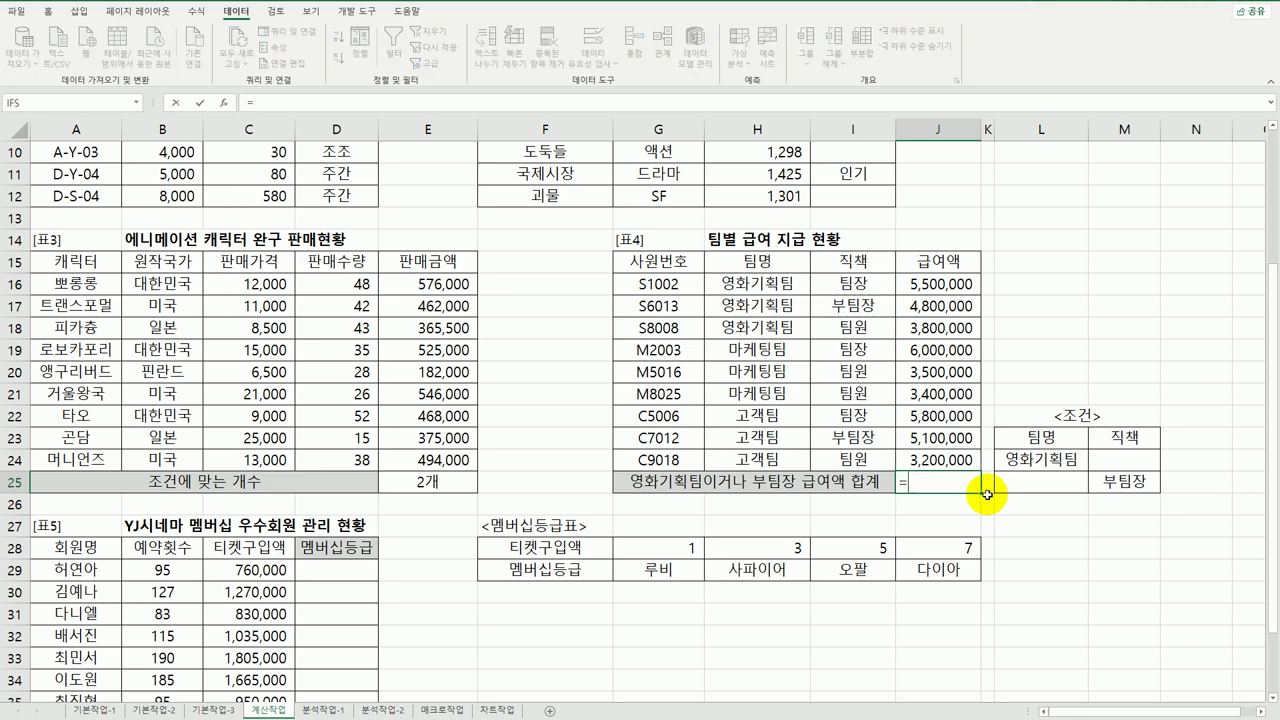
text(ds)
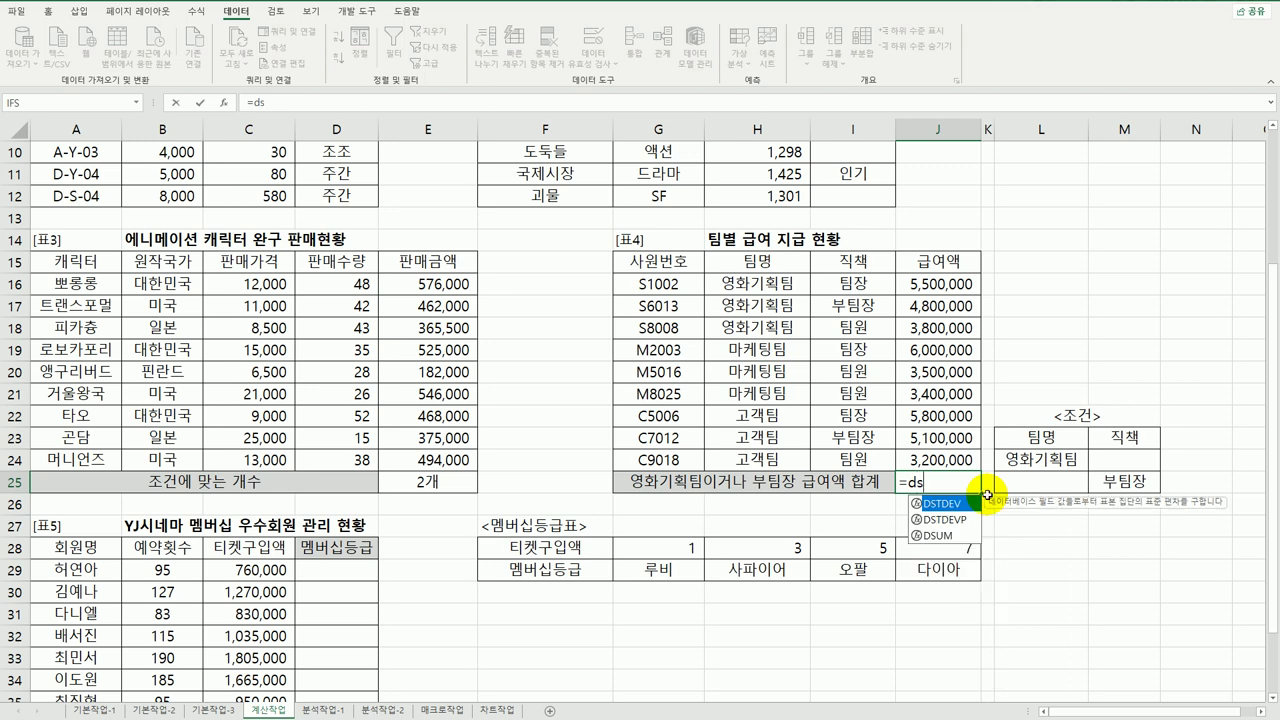
double_click(937, 535)
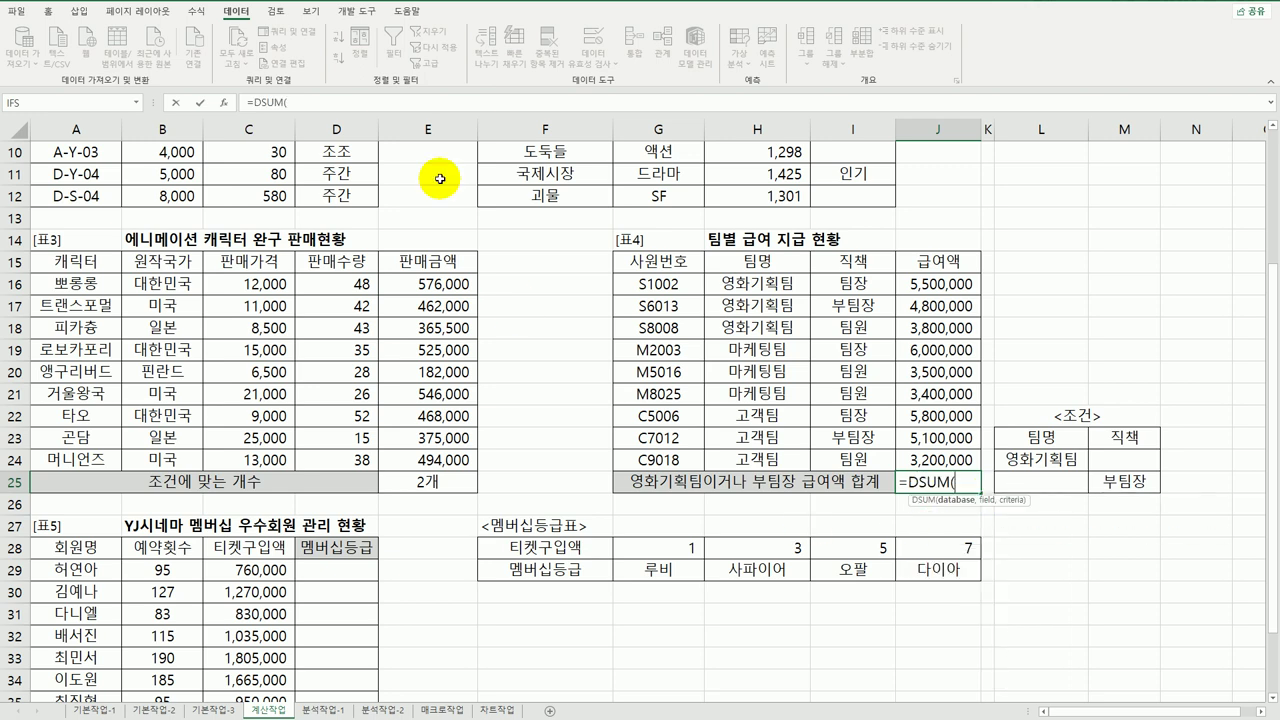
click(226, 104)
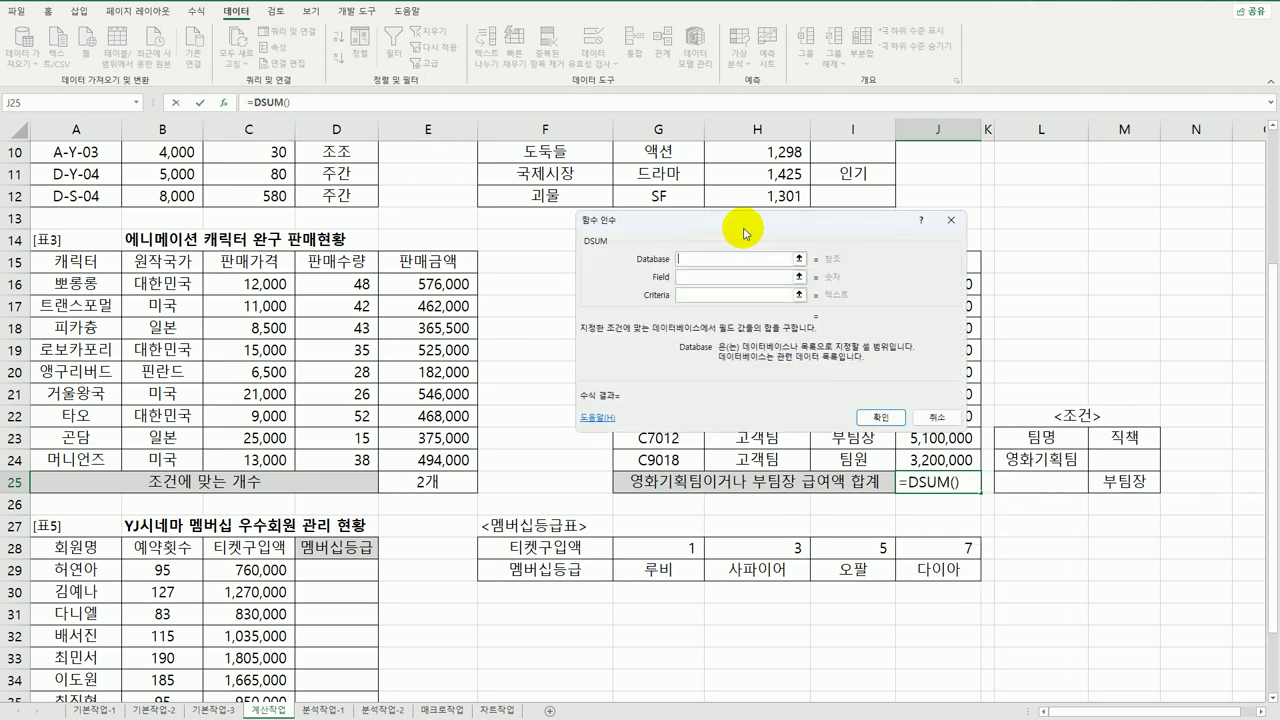
drag(744, 233, 328, 235)
Set the DSUM database to G15:J24, the field to J15 and the criteria to L23:M25, and accept the formula
drag(625, 261, 930, 447)
drag(928, 459, 928, 459)
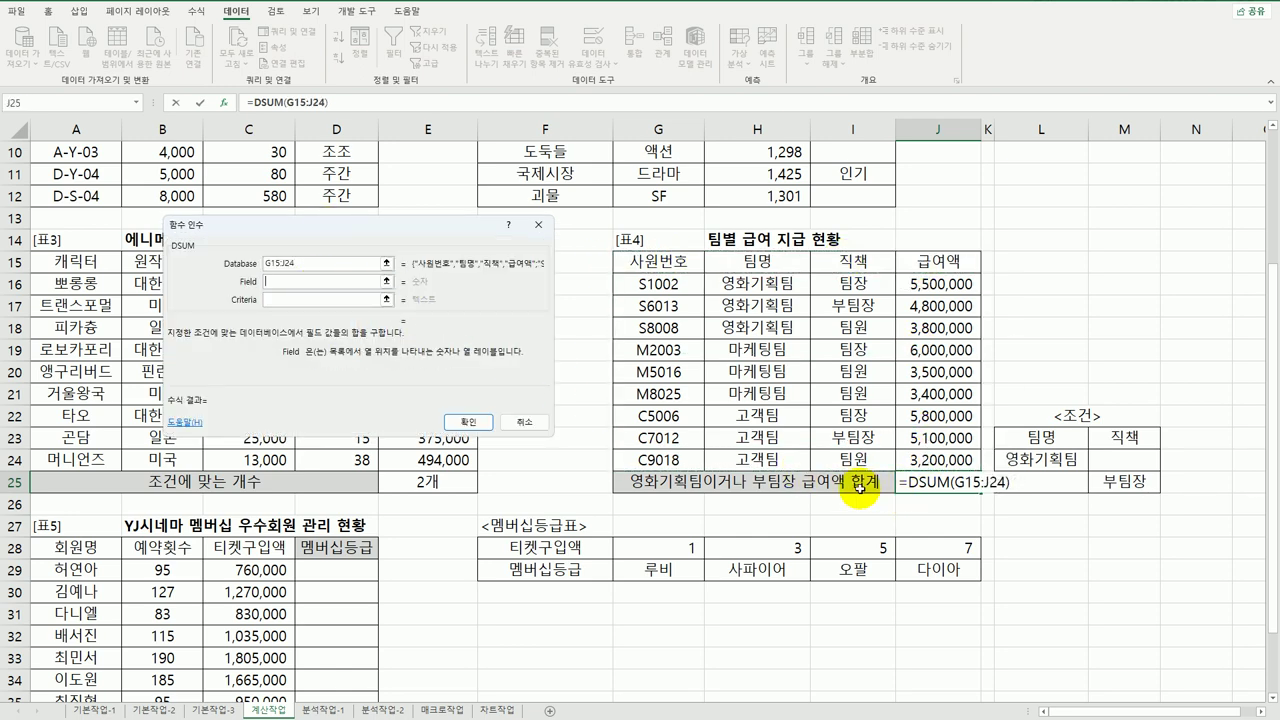
click(928, 263)
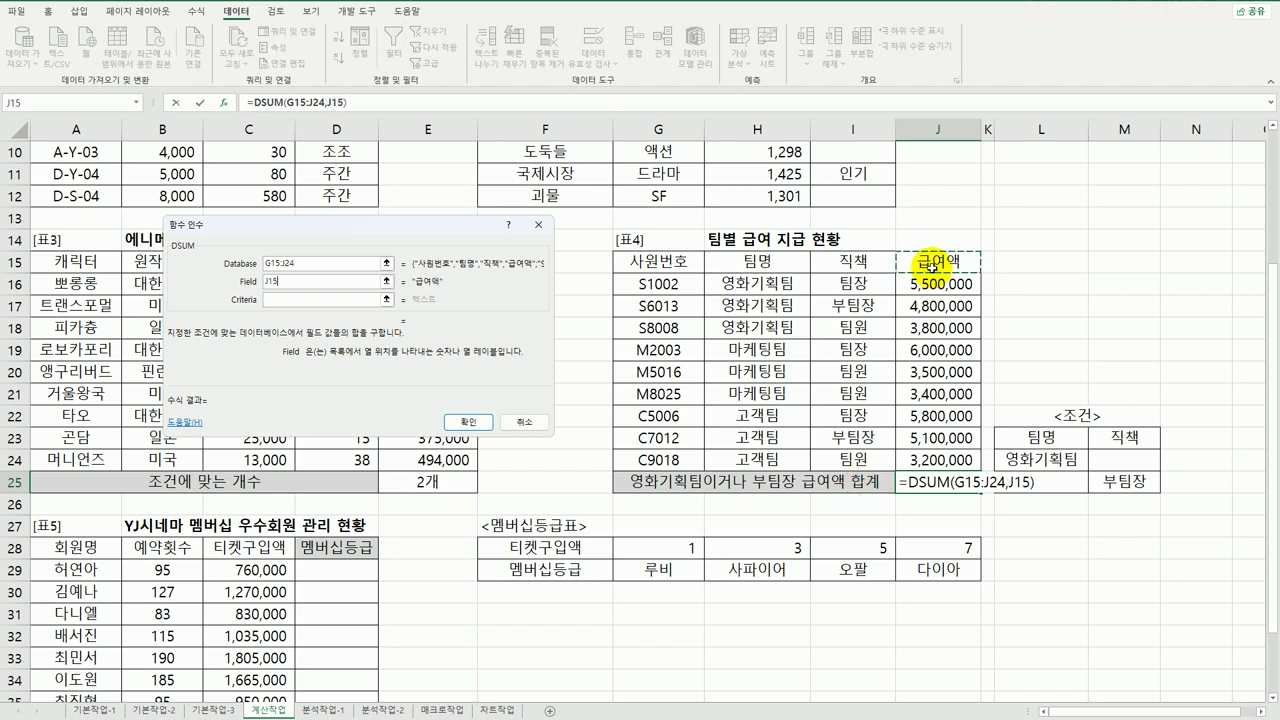
click(285, 299)
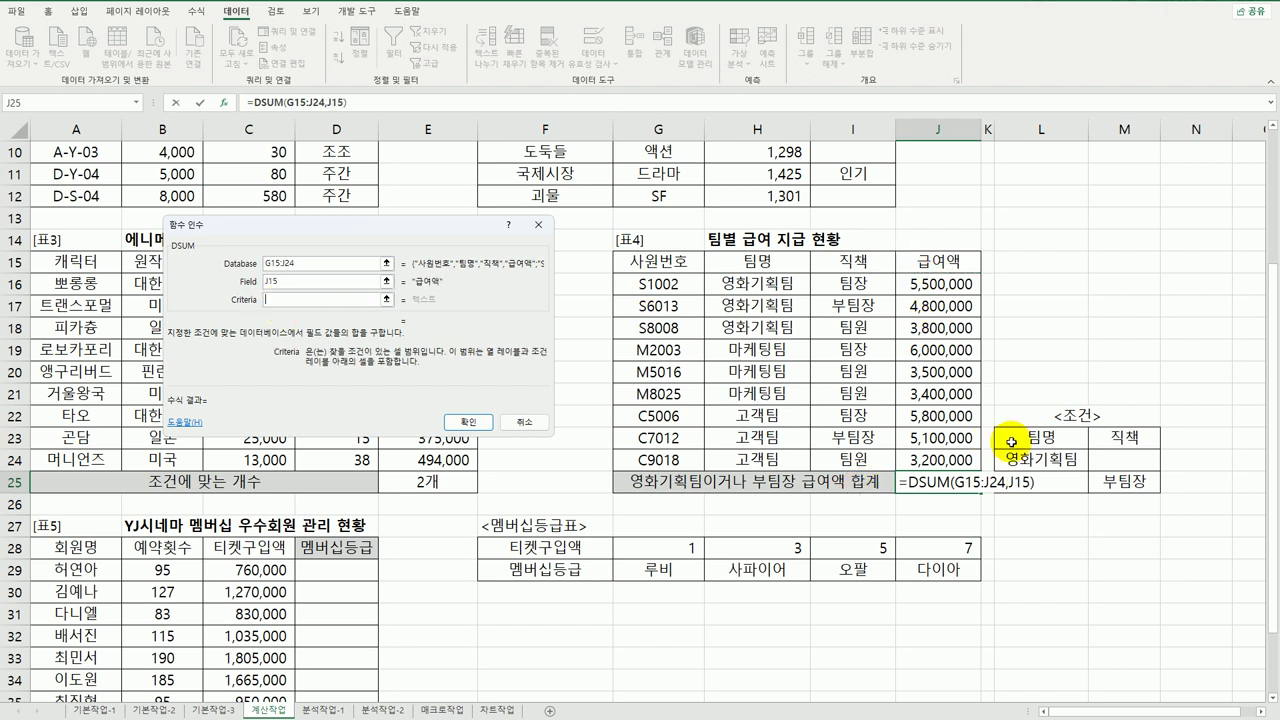
drag(1008, 438, 1110, 488)
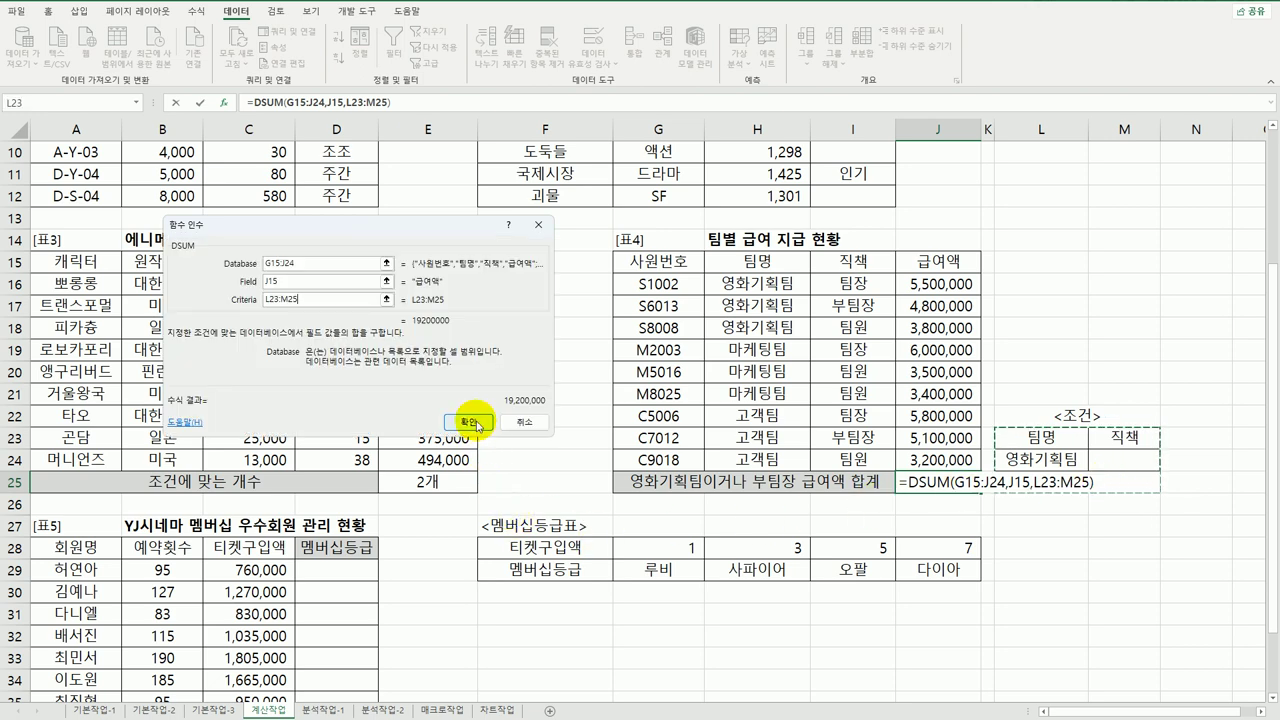
click(468, 421)
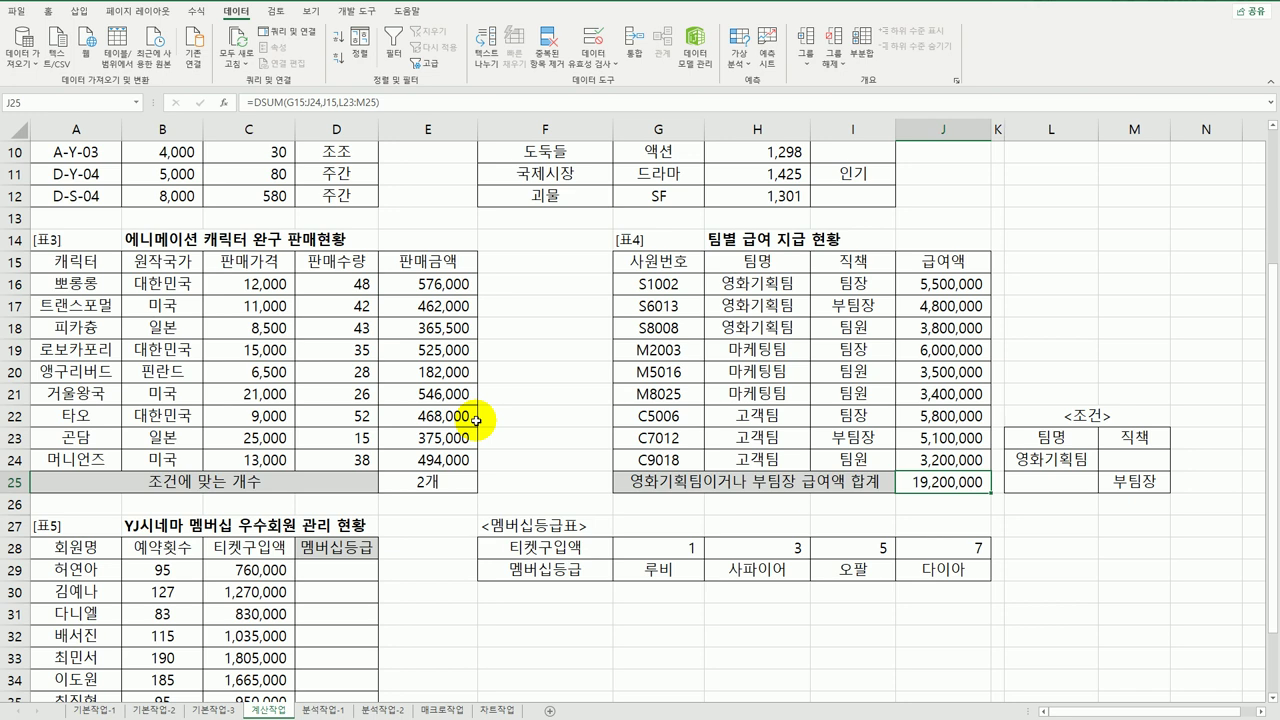
Start a RANK.EQ formula in 표5's first 멤버십등급 cell, D29, with C29 as the number to rank
scroll(427, 443, down, 3)
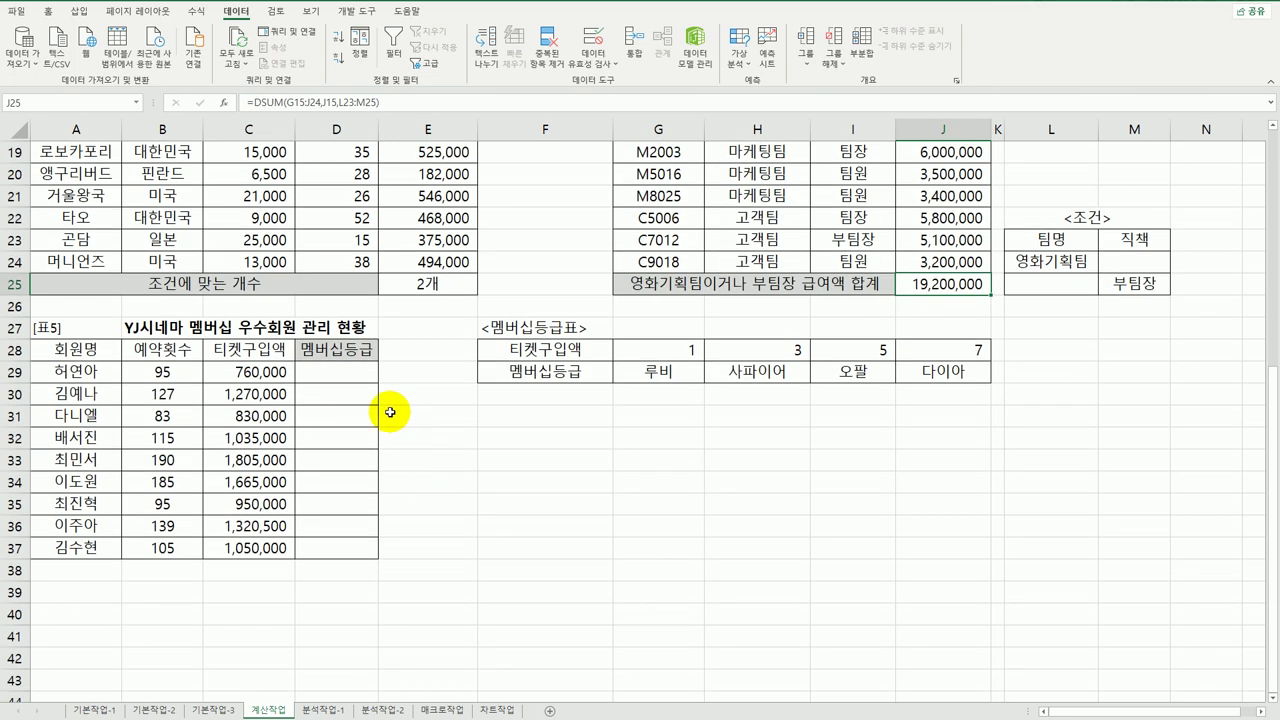
click(356, 381)
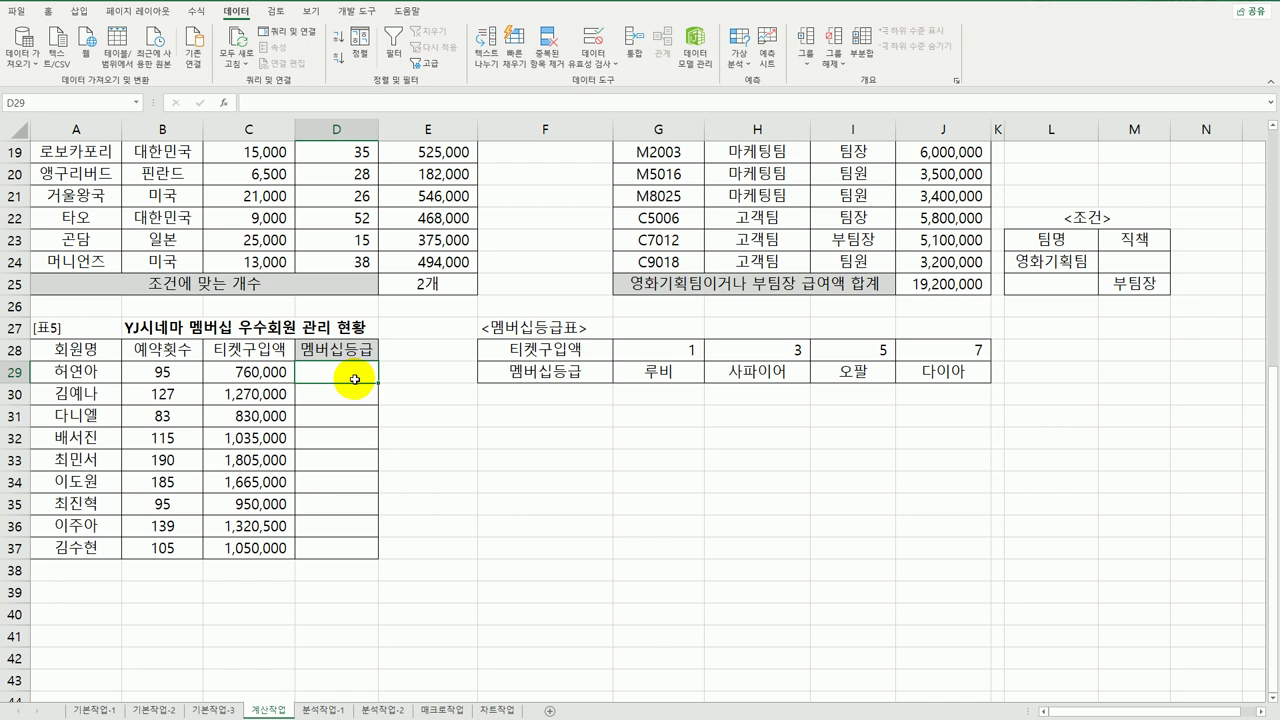
text(=rank)
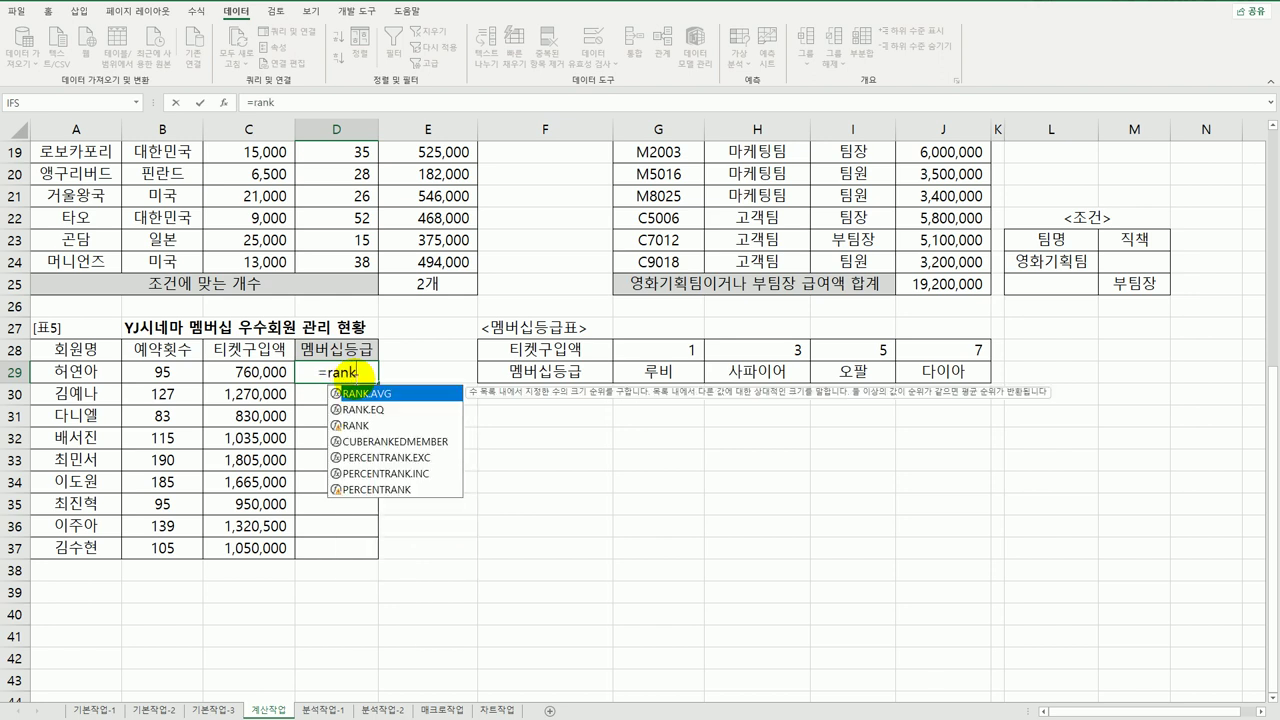
key(Down)
key(Tab)
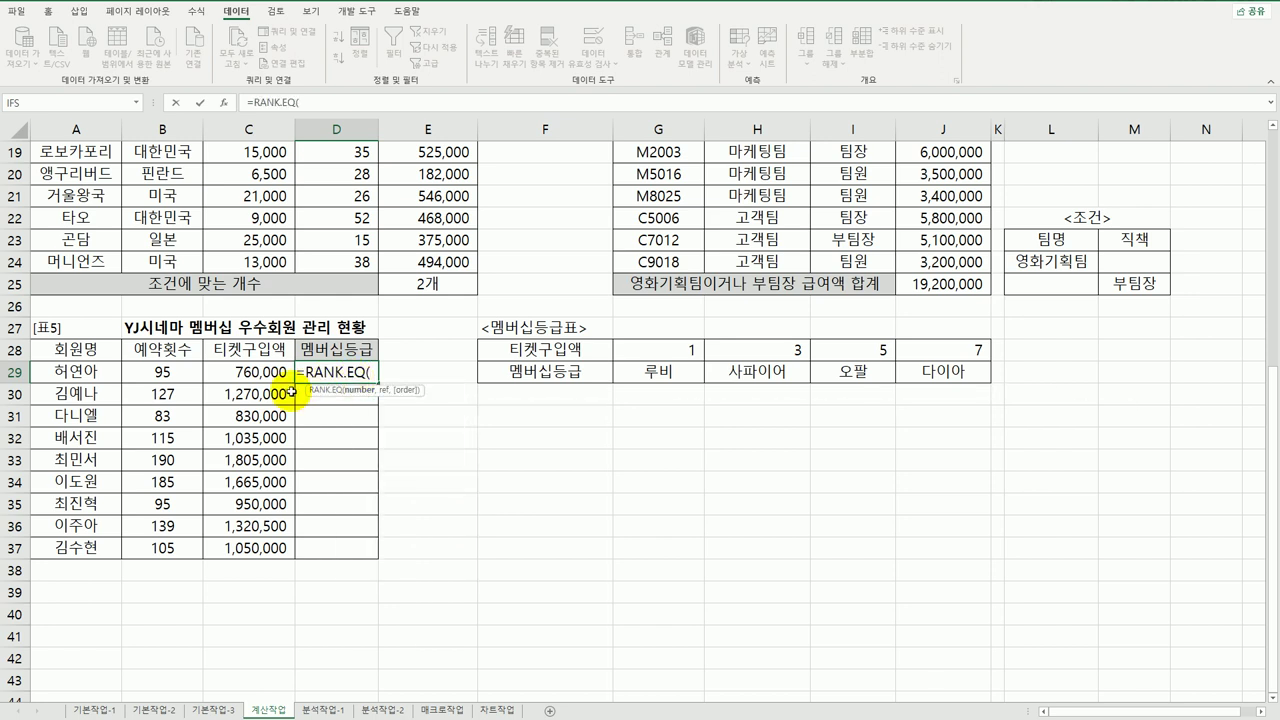
click(262, 372)
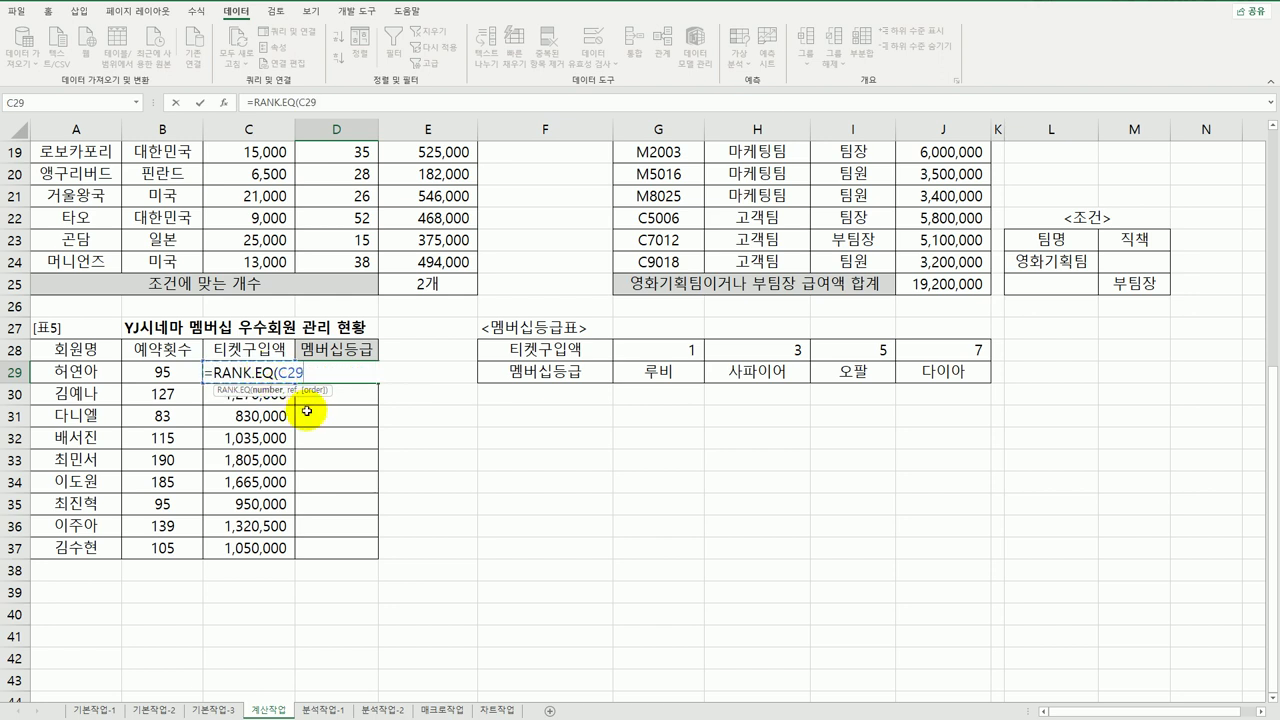
Set the RANK.EQ reference to the absolute range $C$29:$C$37 with ascending order 1, and complete the formula
text(,)
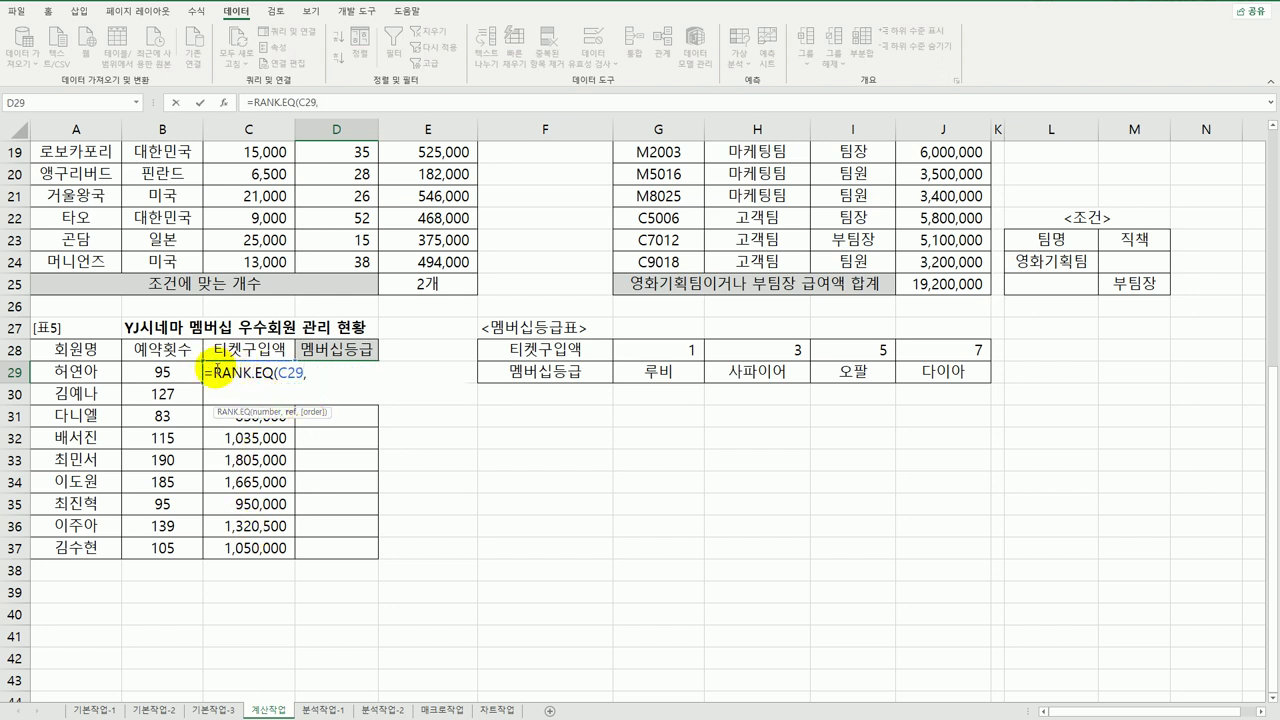
drag(272, 552, 250, 372)
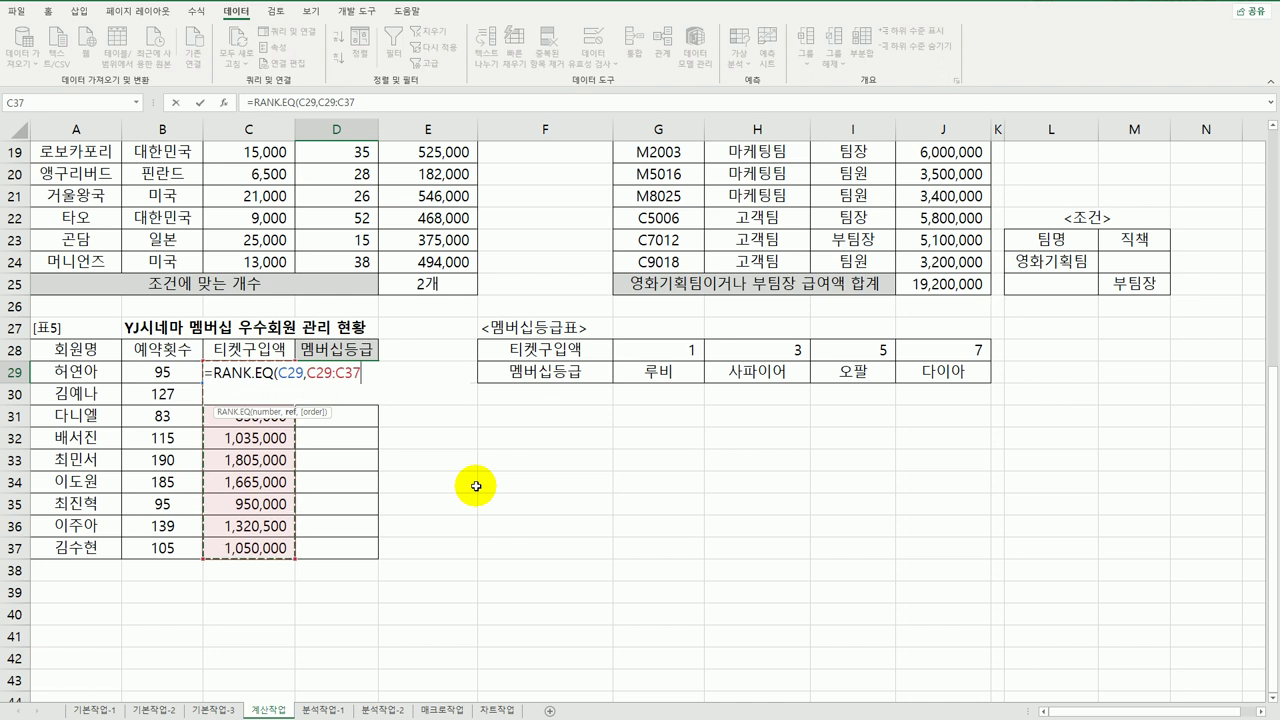
key(F4)
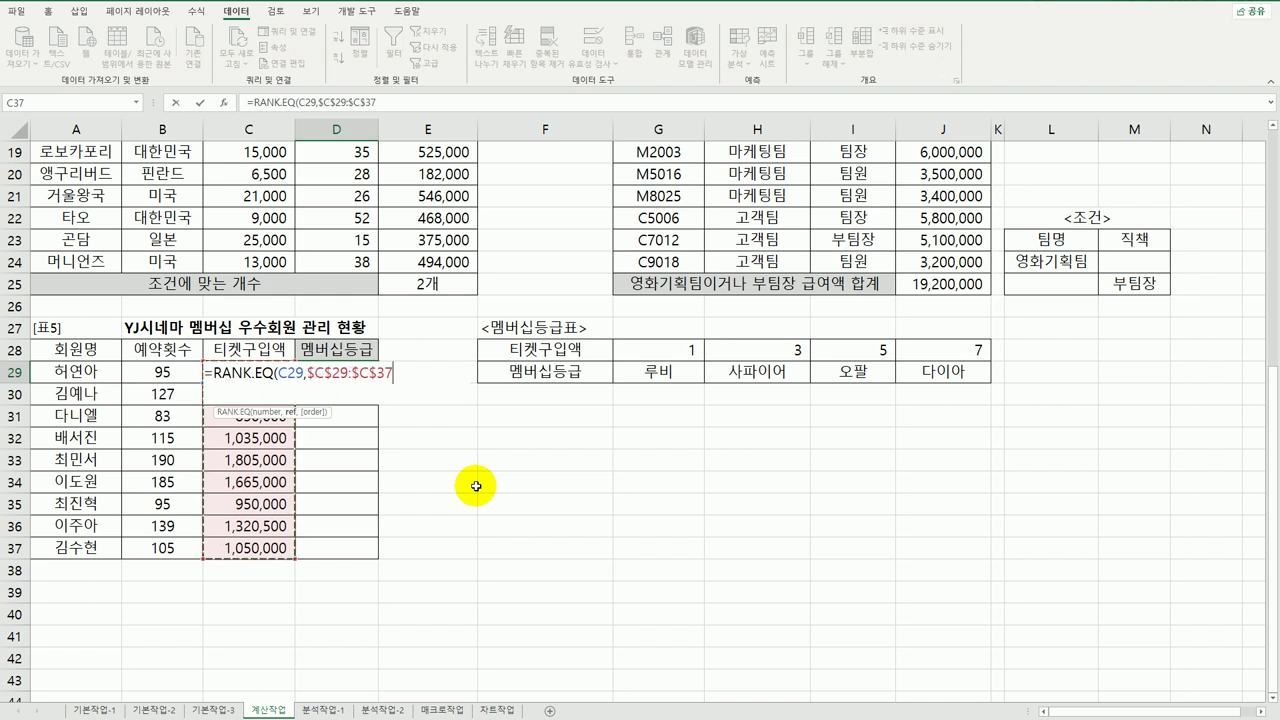
text(,)
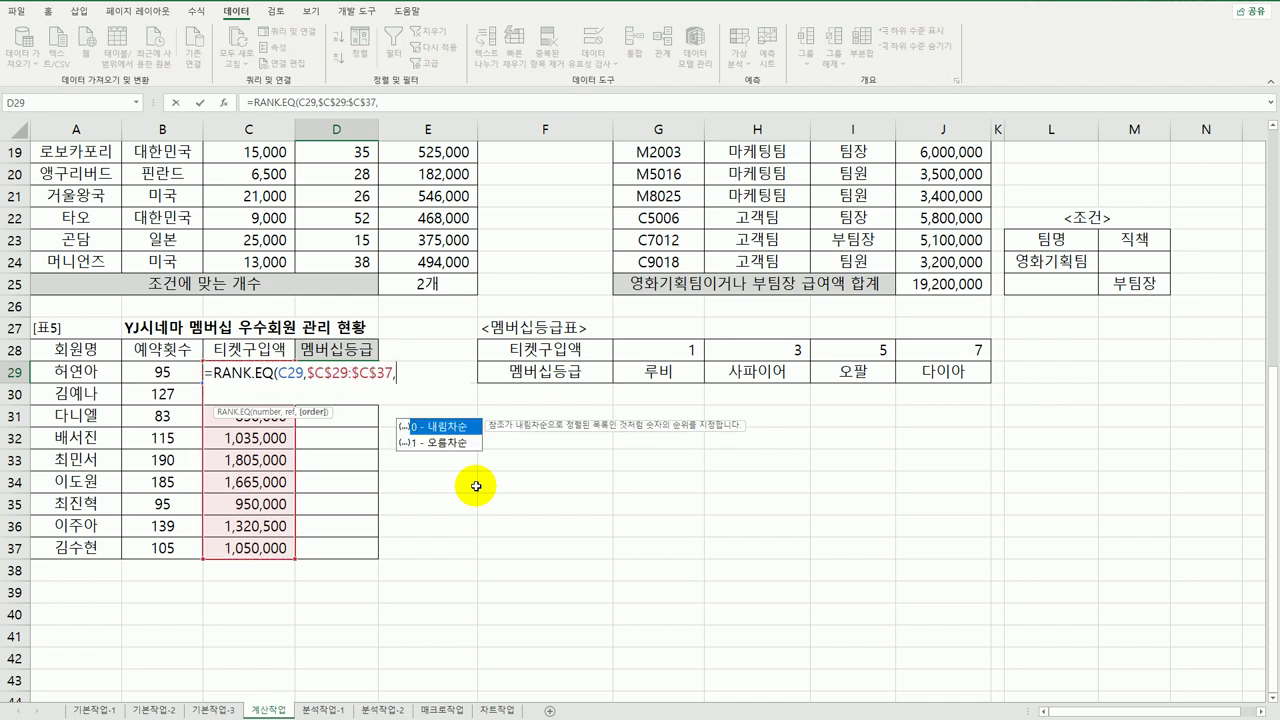
double_click(450, 442)
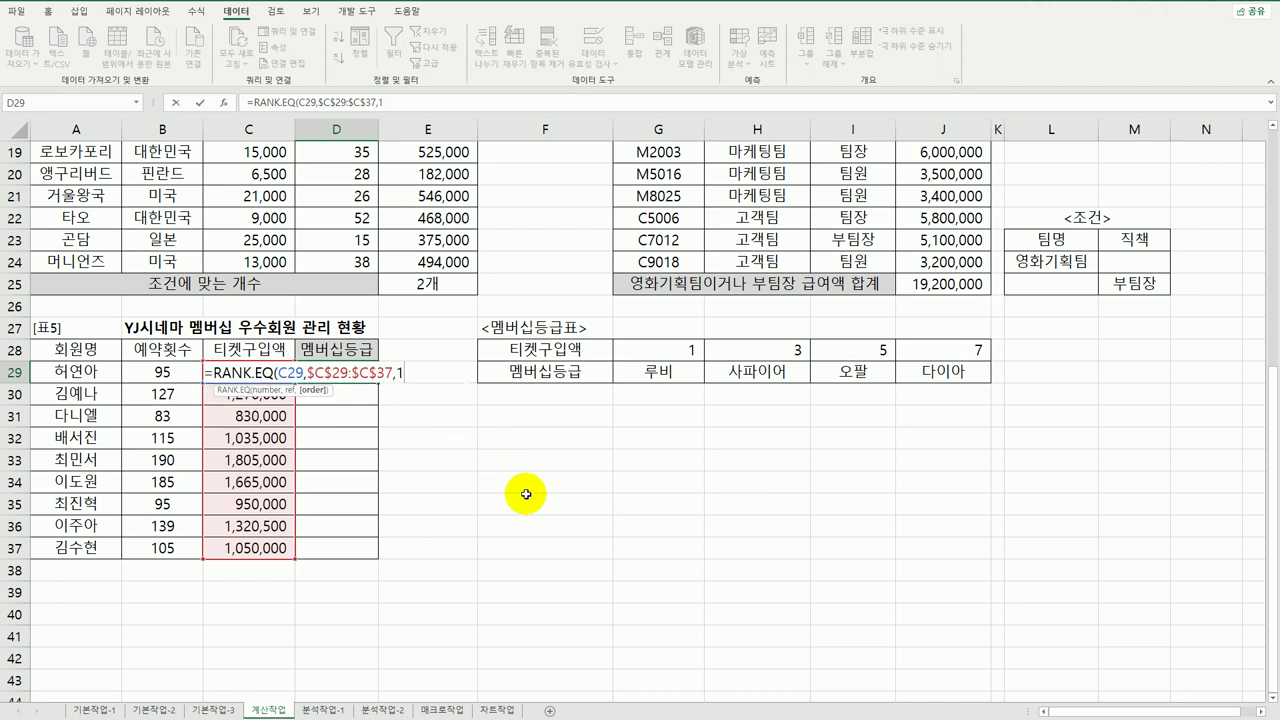
text())
key(Return)
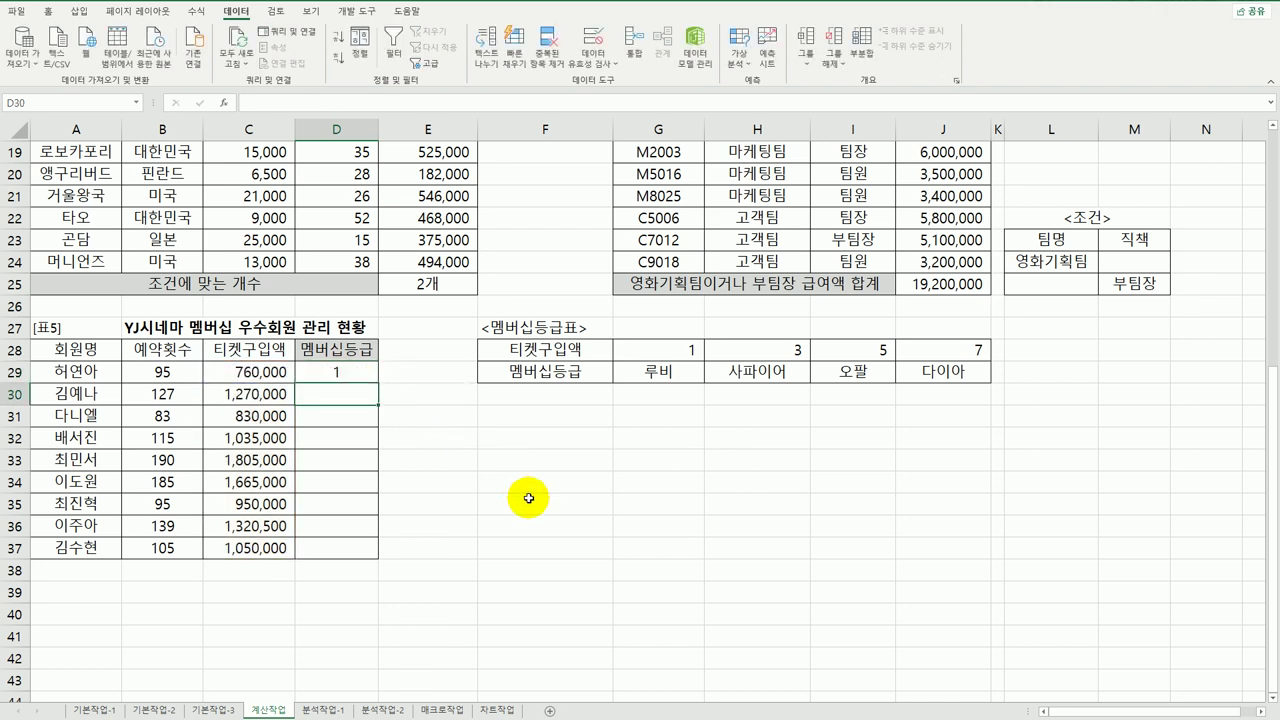
Fill D29's rank formula down to D37 and compare the ranks with the 멤버십등급표 columns in G28:J29
click(350, 370)
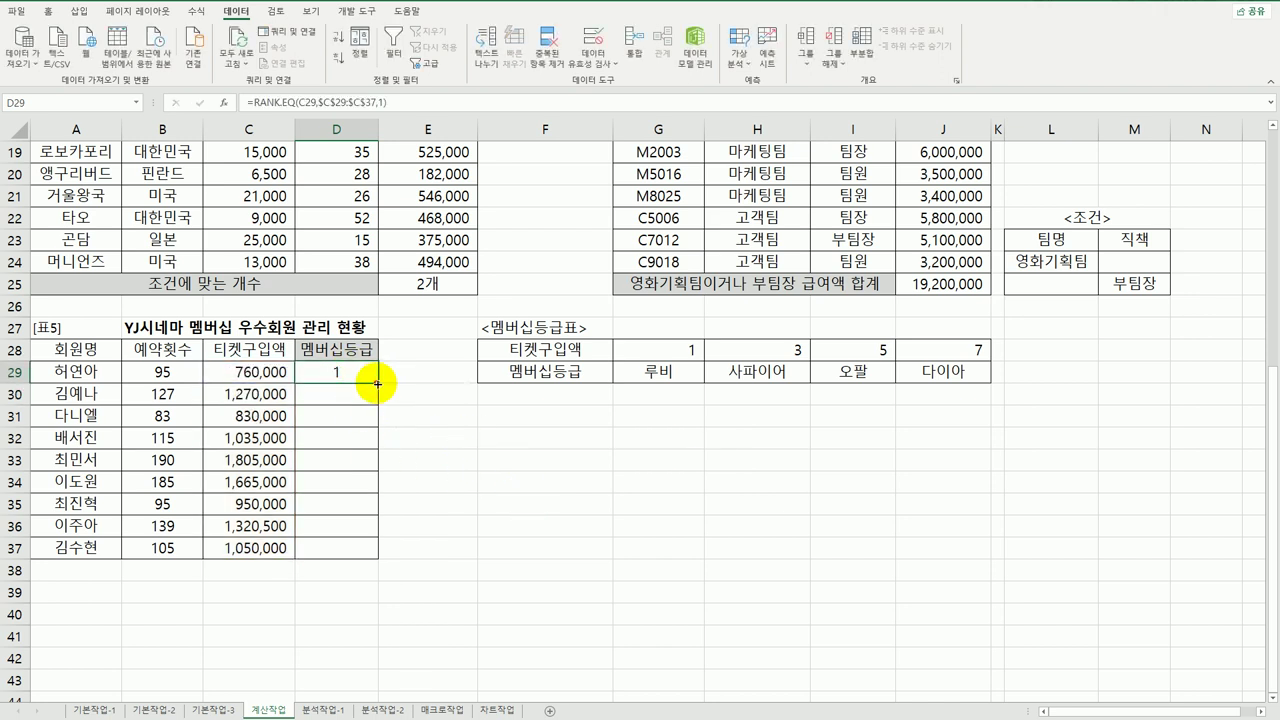
drag(378, 382, 390, 560)
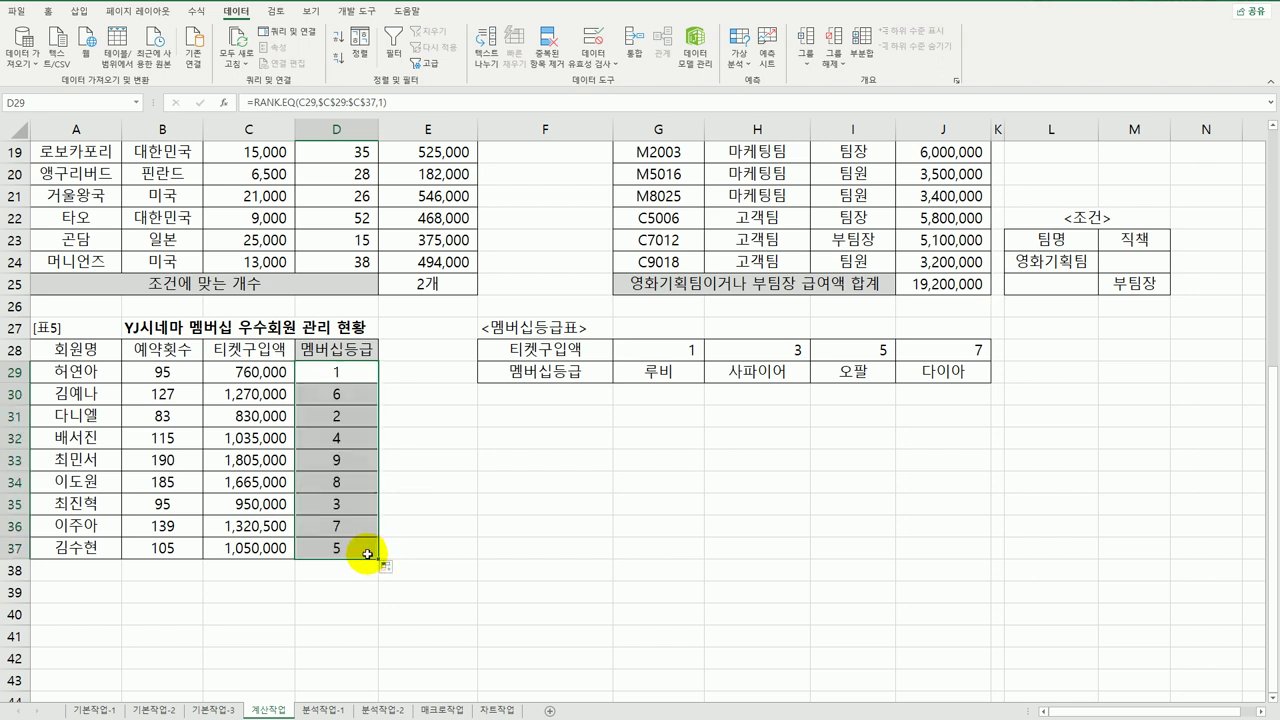
click(679, 351)
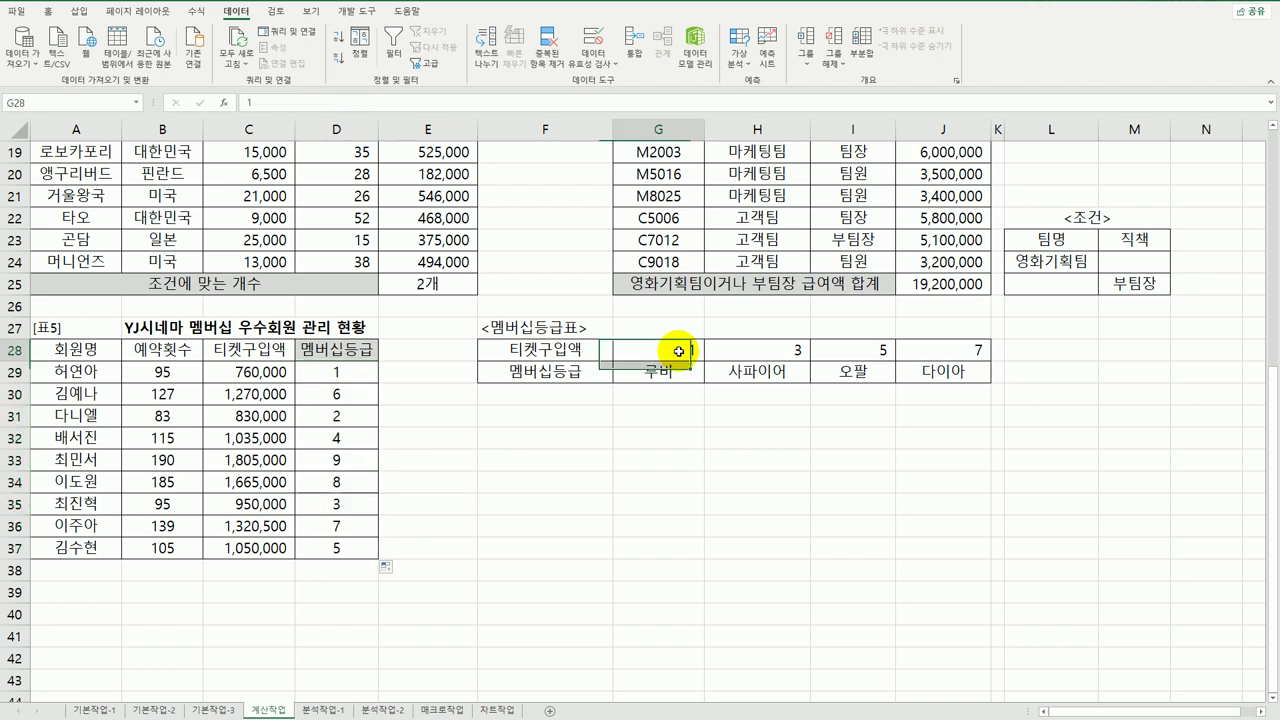
drag(679, 351, 678, 368)
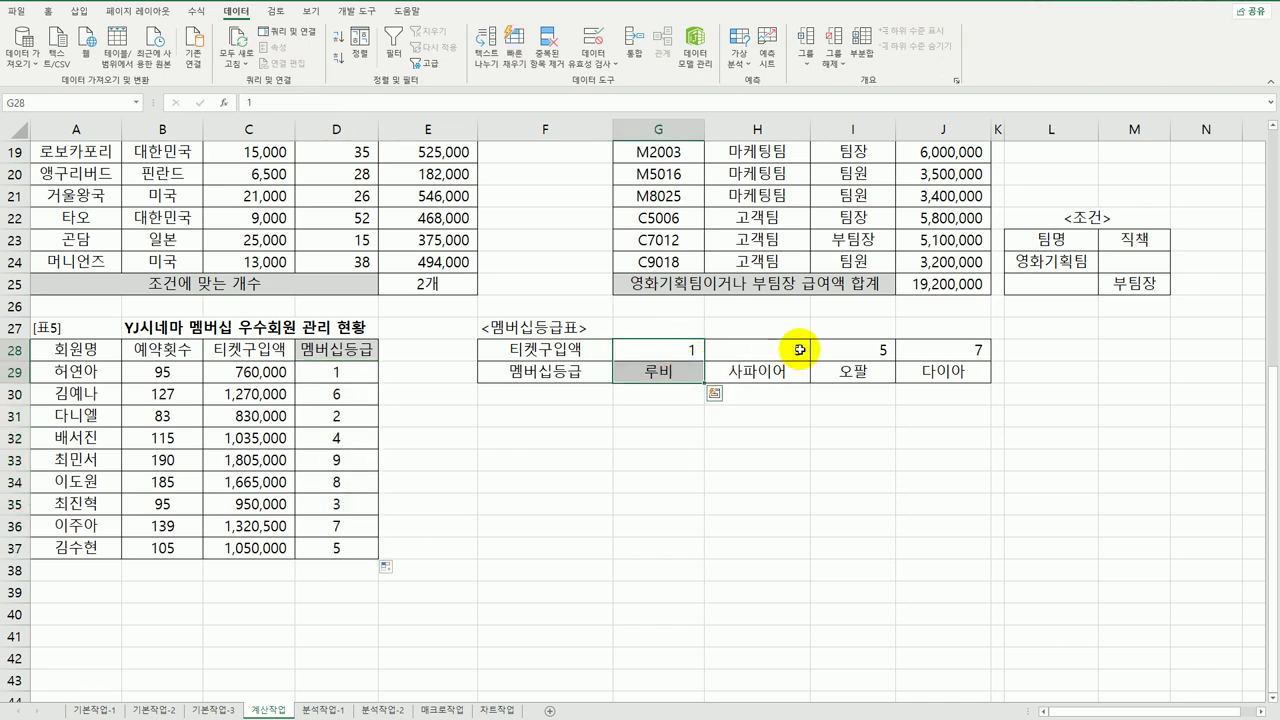
drag(797, 349, 793, 374)
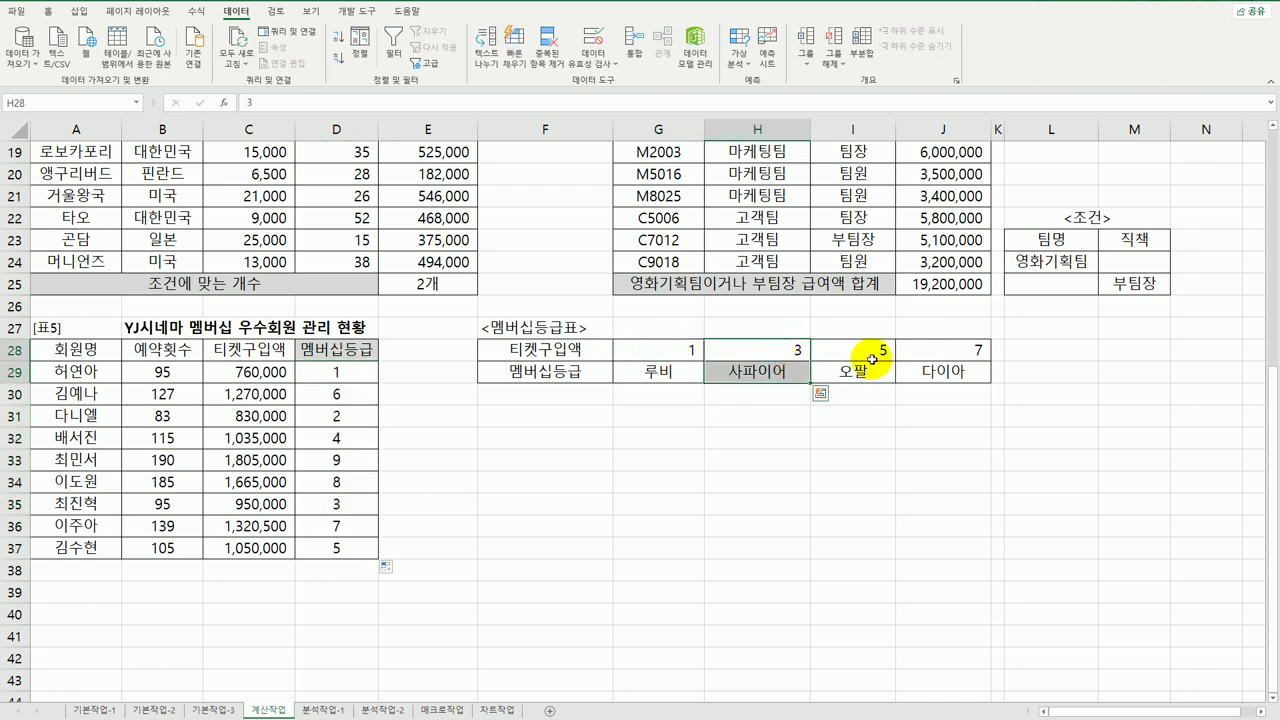
drag(871, 357, 866, 380)
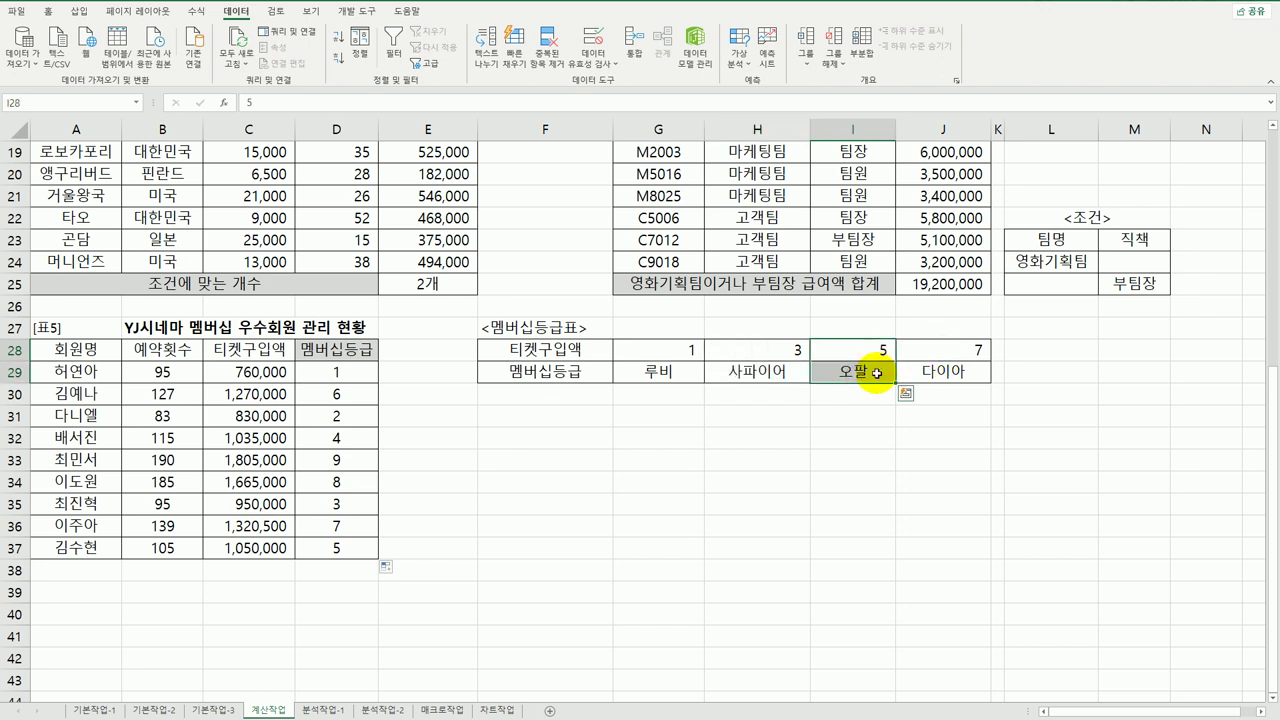
click(648, 376)
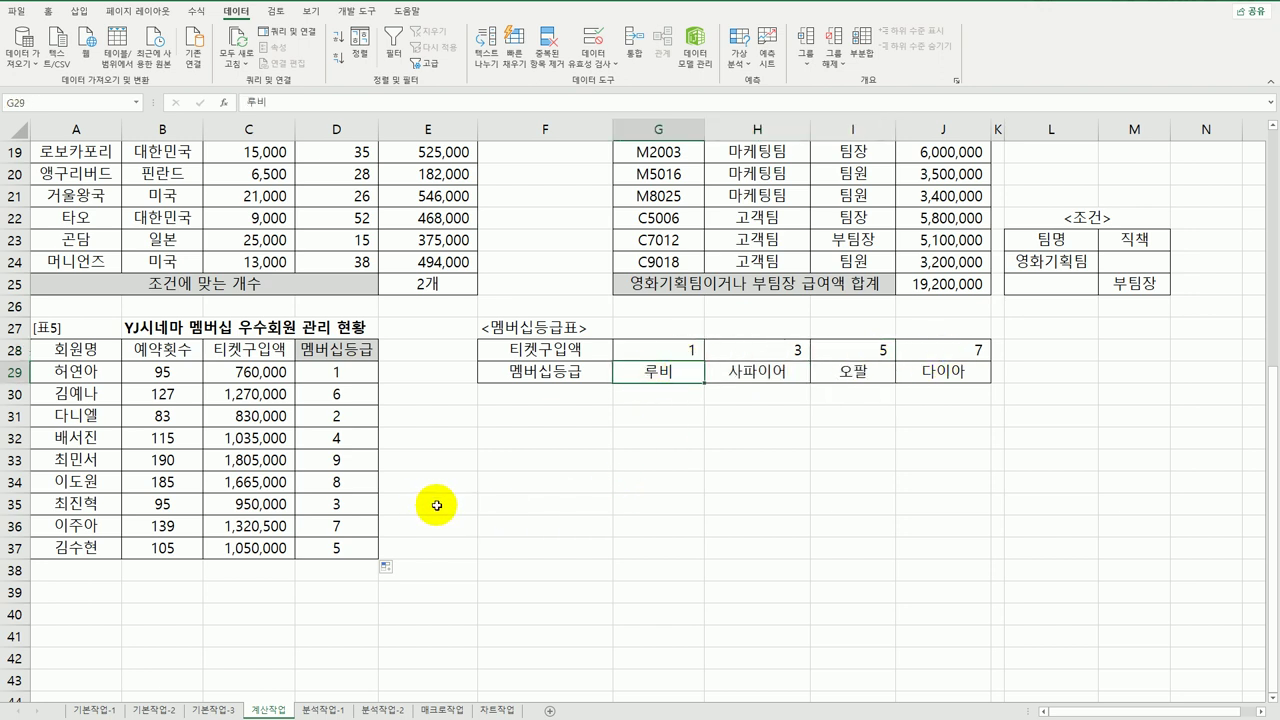
drag(653, 349, 925, 372)
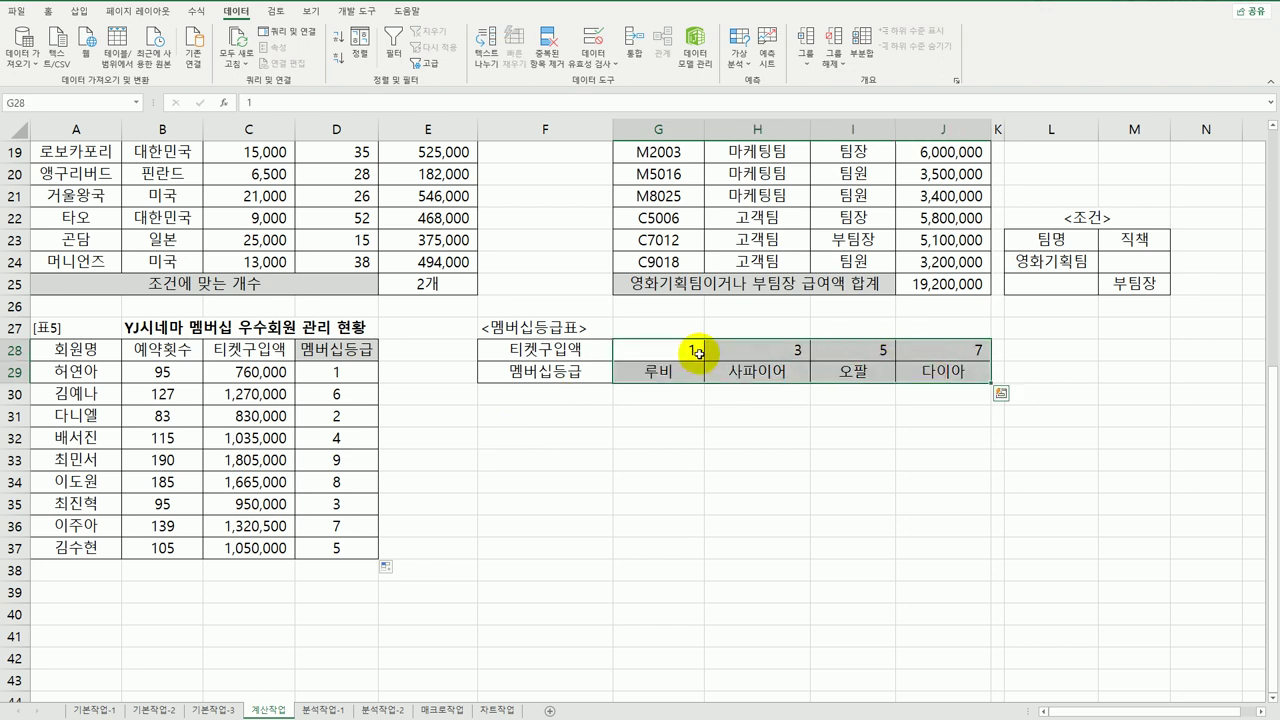
Edit D29's formula to nest the existing RANK.EQ expression as the lookup value of an HLOOKUP function
double_click(320, 377)
click(350, 379)
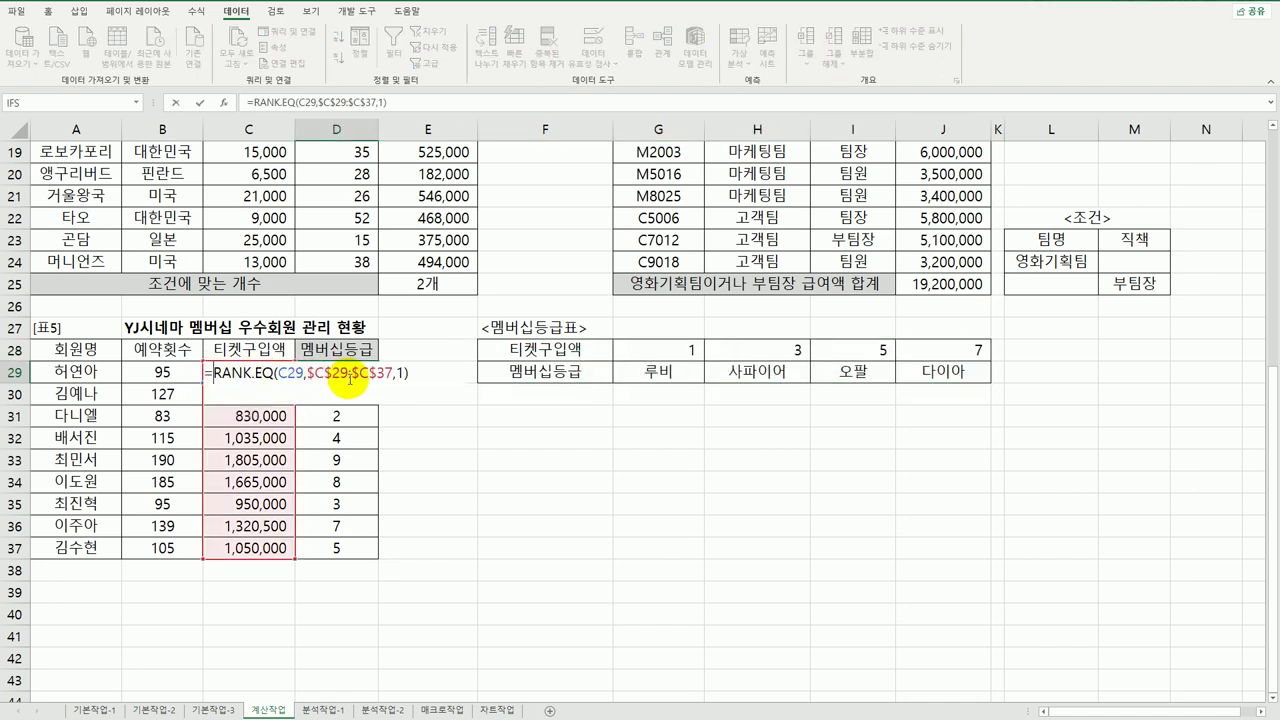
key(Home)
key(Right)
text(HLOOKUP()
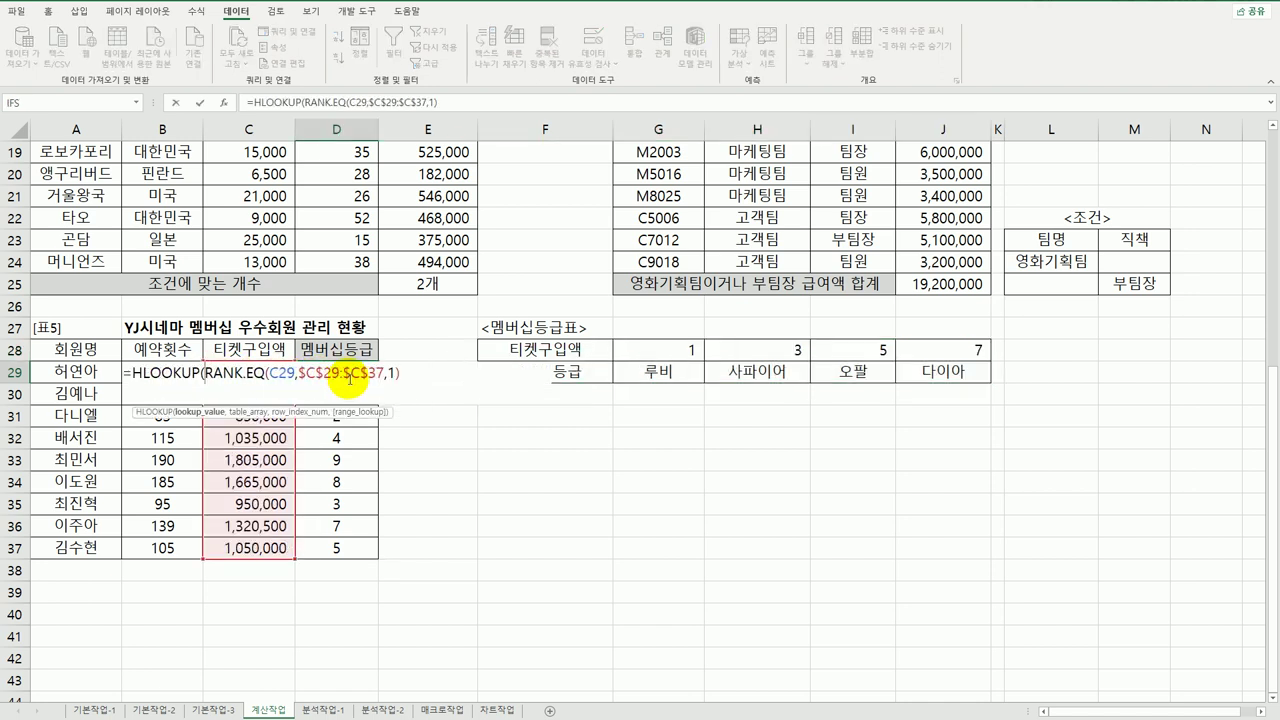
click(400, 373)
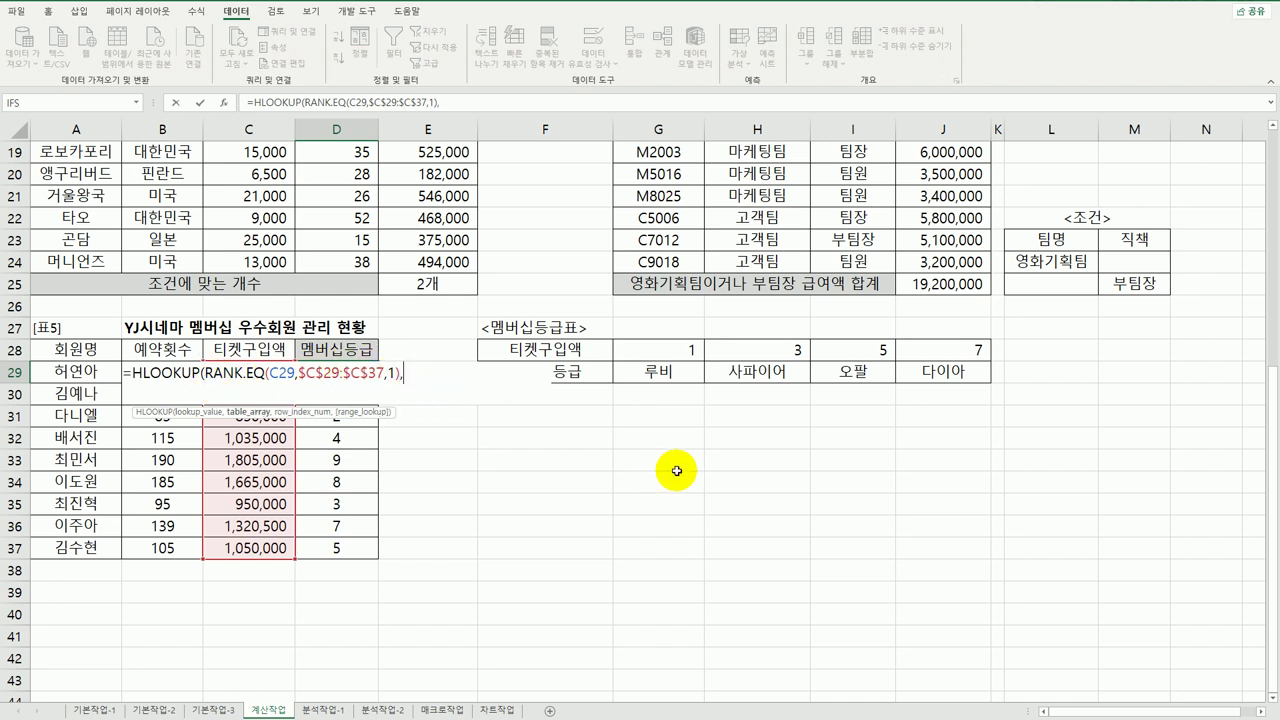
Complete the HLOOKUP with table array $G$28:$J$29, row index 2 and approximate match TRUE, and accept the formula
text(,)
drag(662, 352, 940, 377)
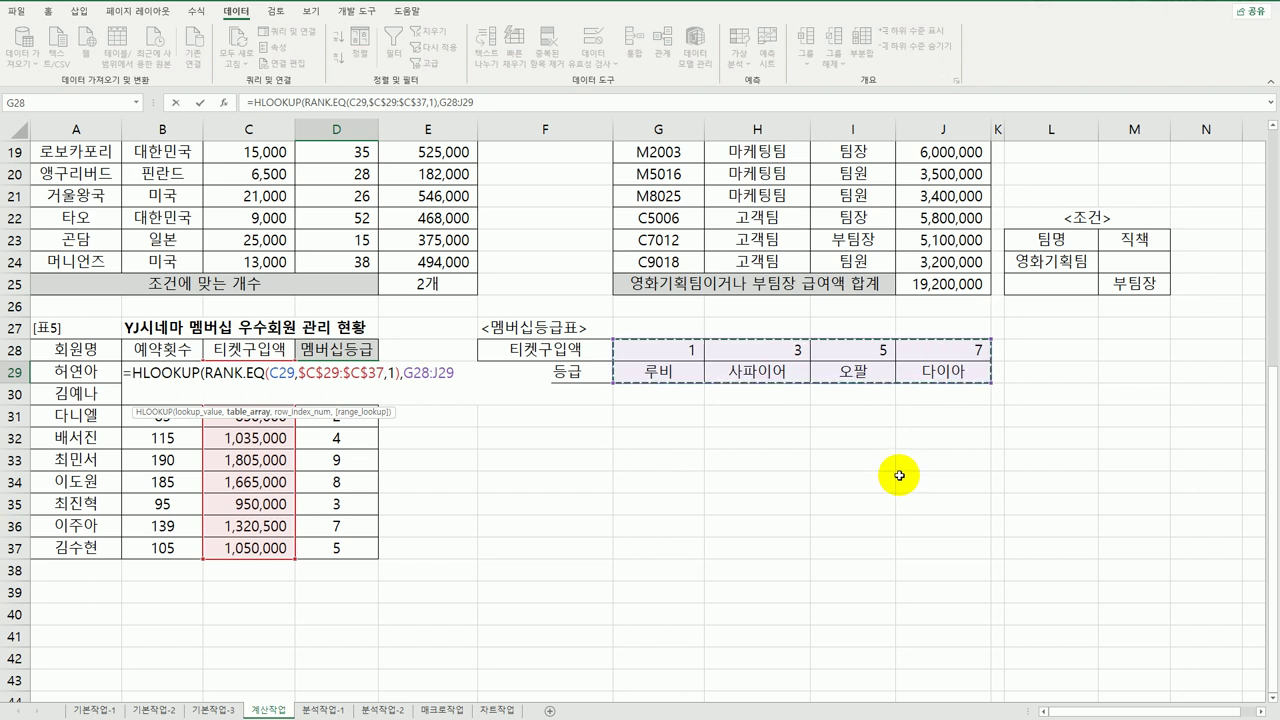
key(F4)
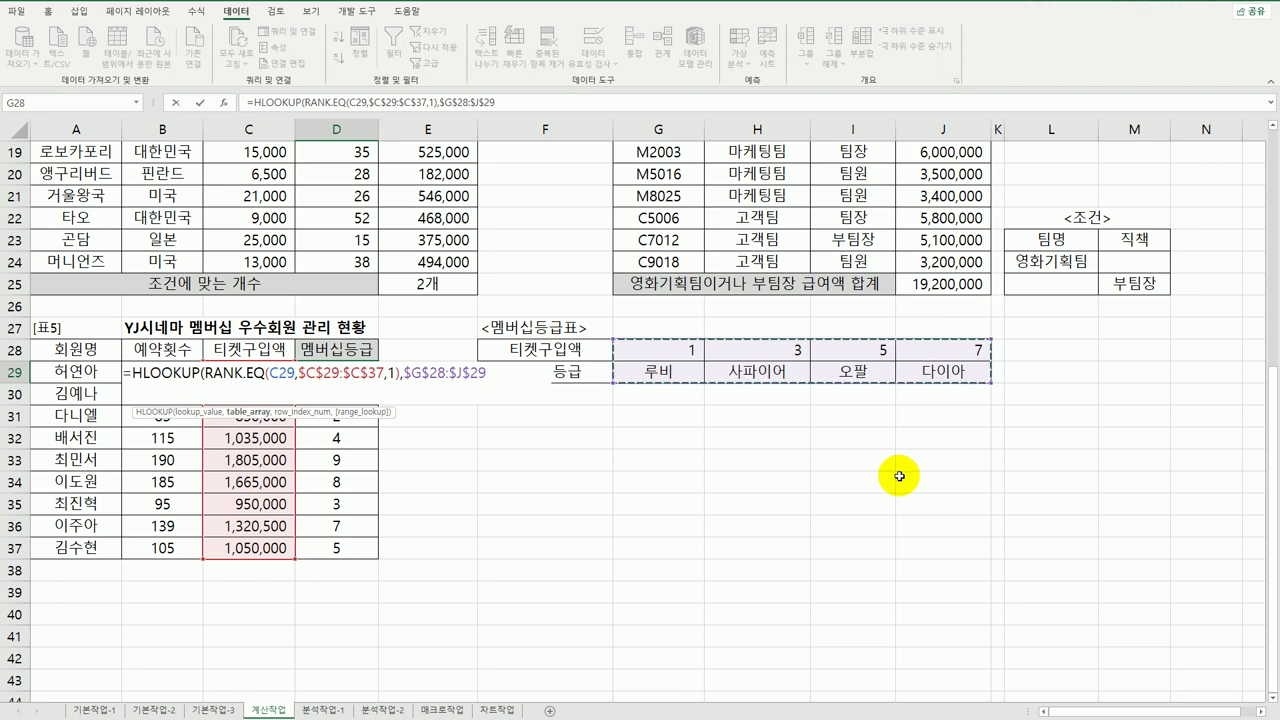
text(,)
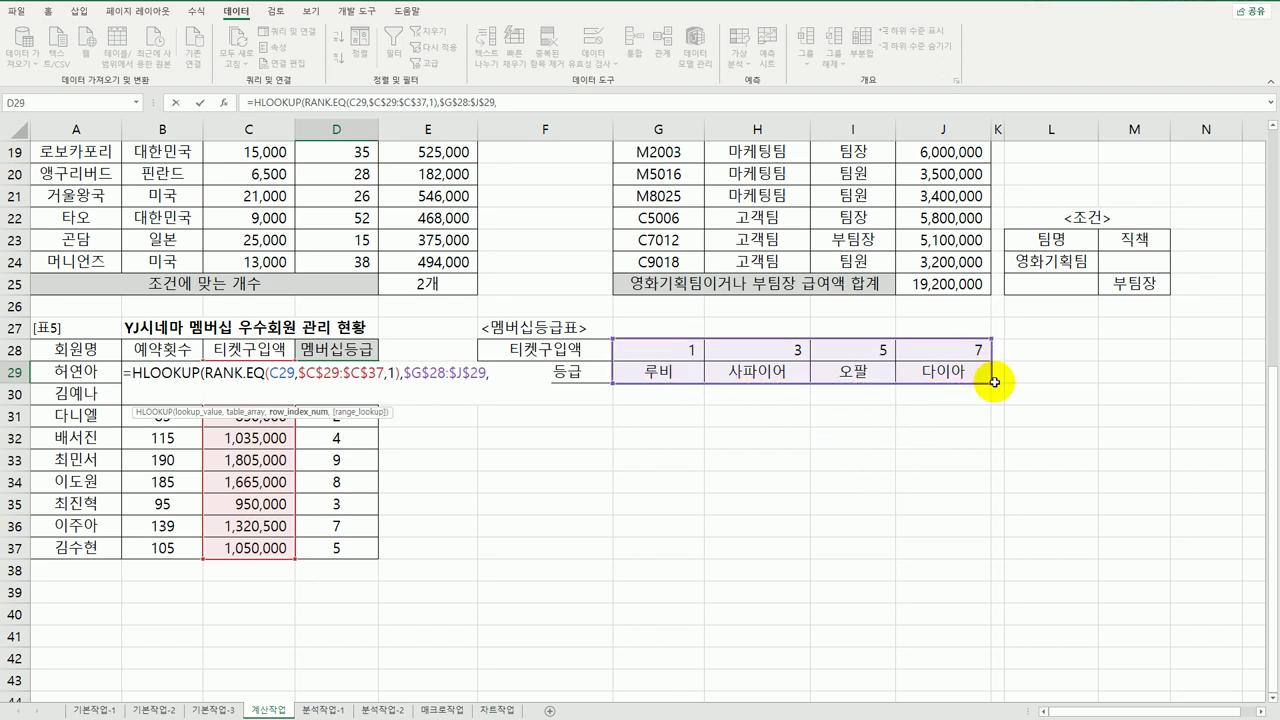
text(2)
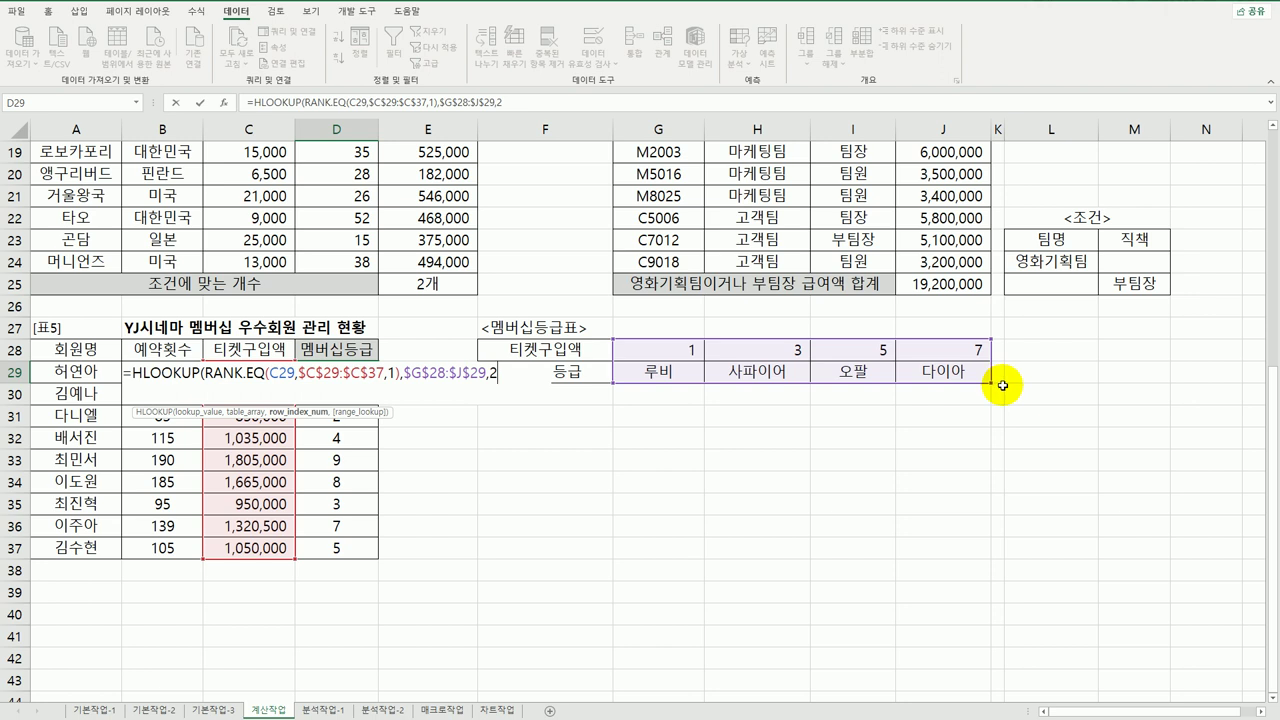
text(,)
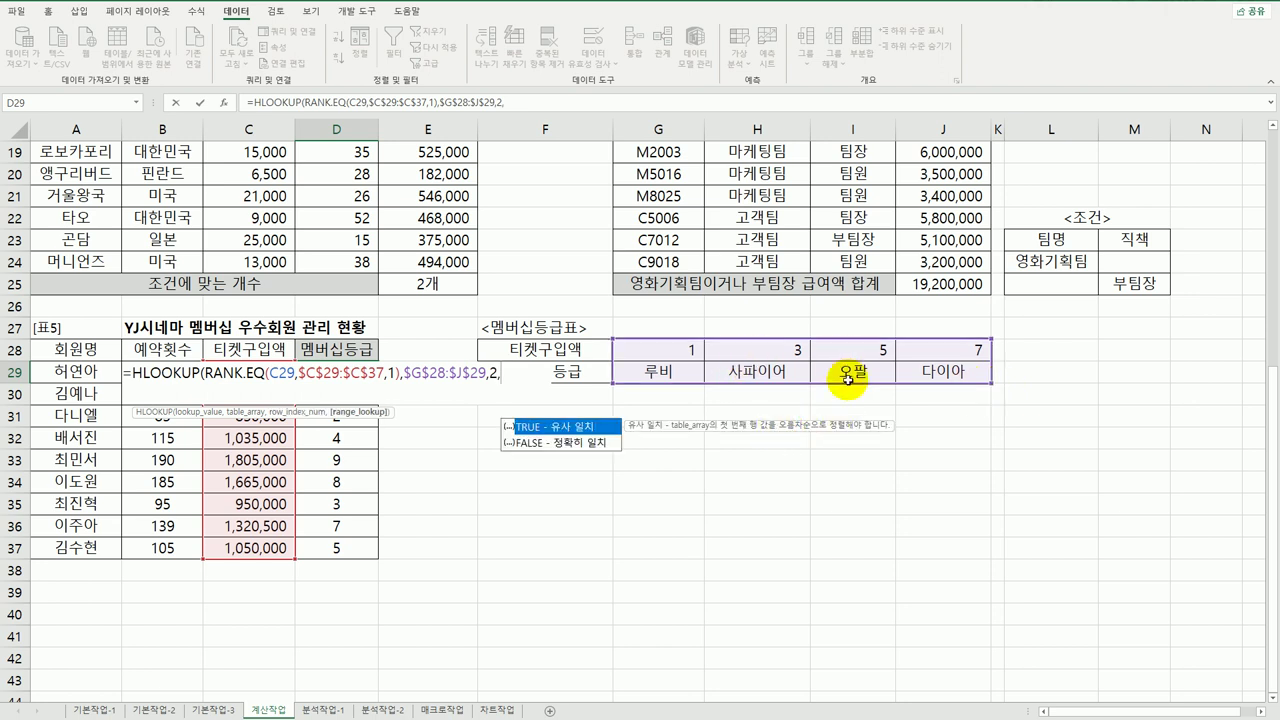
double_click(575, 427)
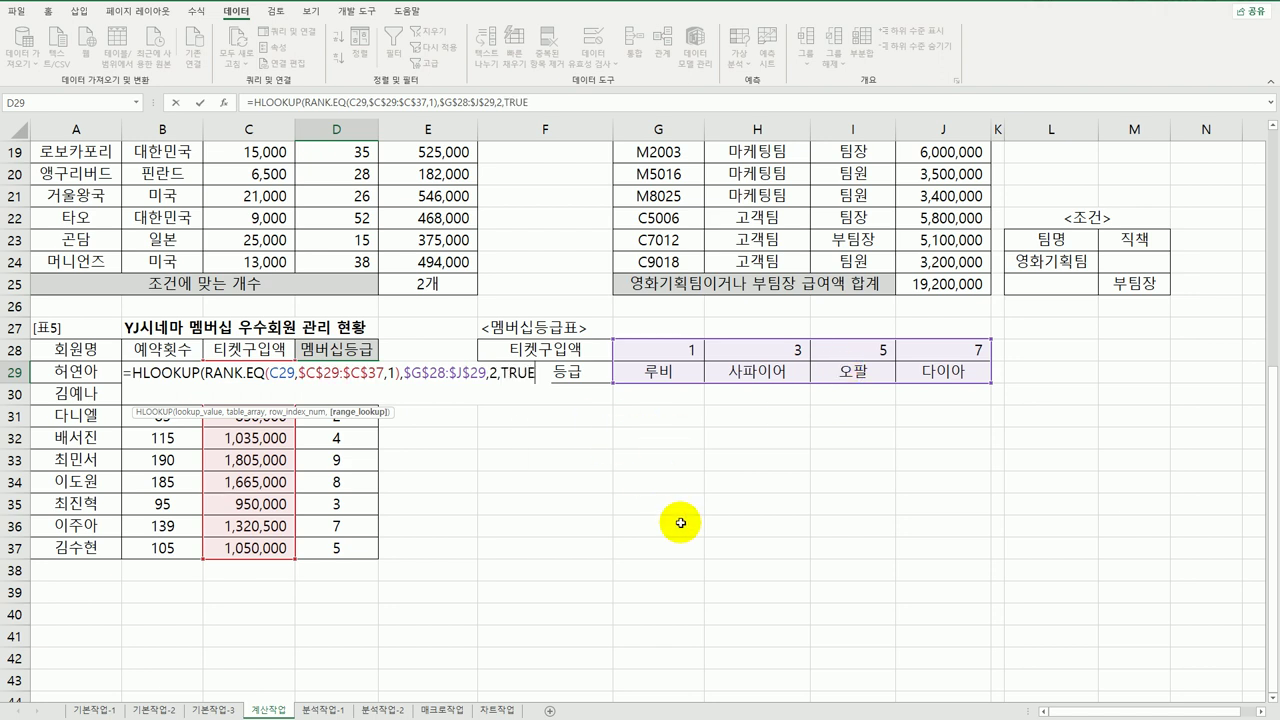
text())
key(Return)
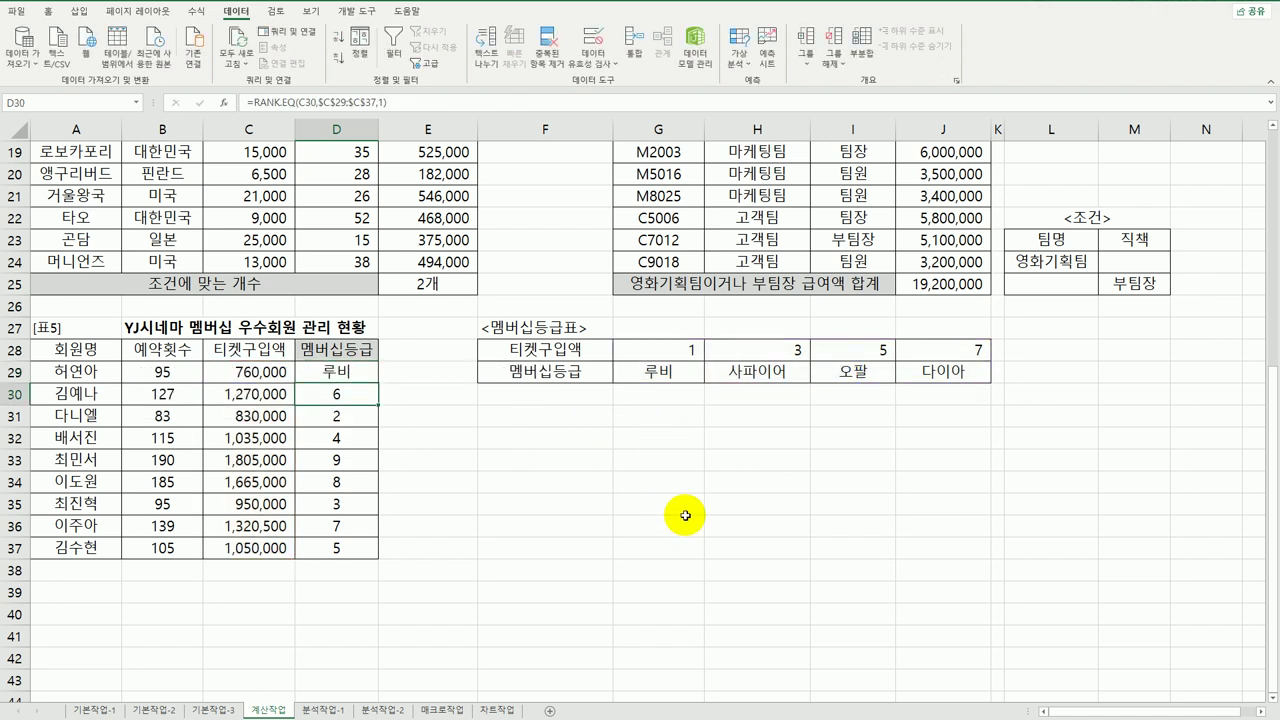
Fill D29's HLOOKUP formula down through D37 for all members in 표5
click(334, 372)
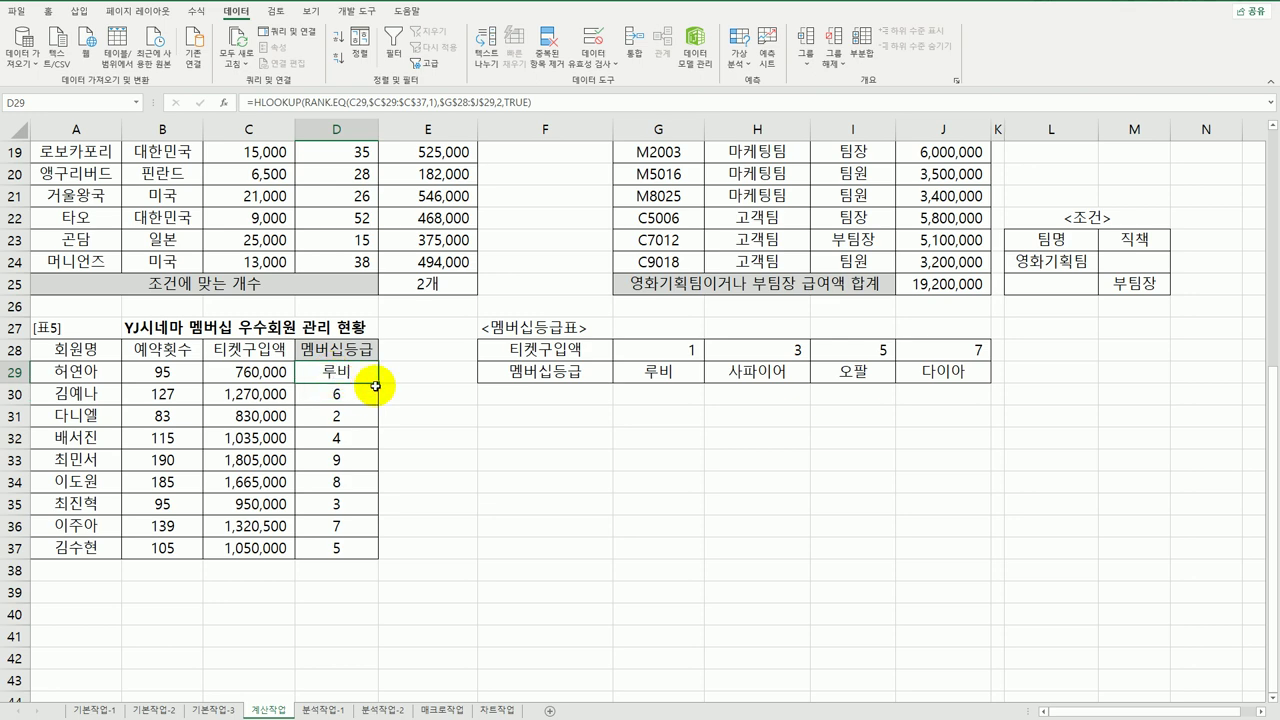
drag(376, 384, 367, 558)
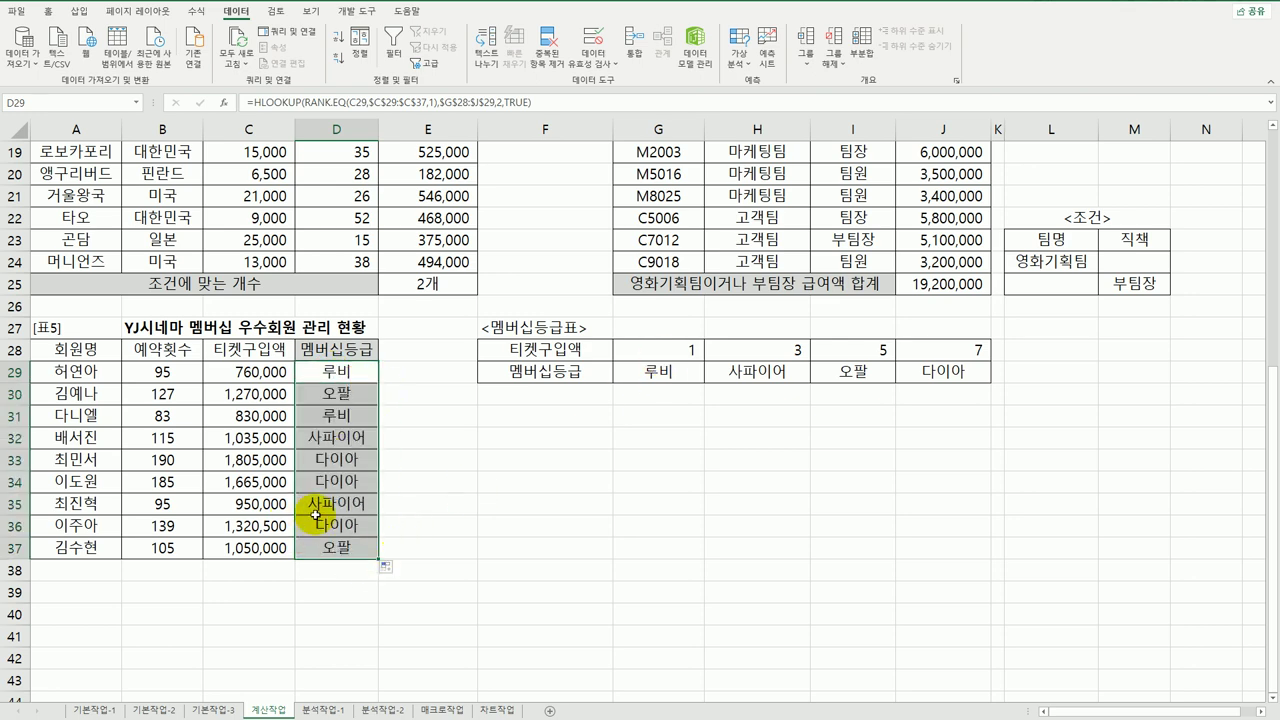
scroll(315, 517, up, 3)
scroll(315, 517, up, 3)
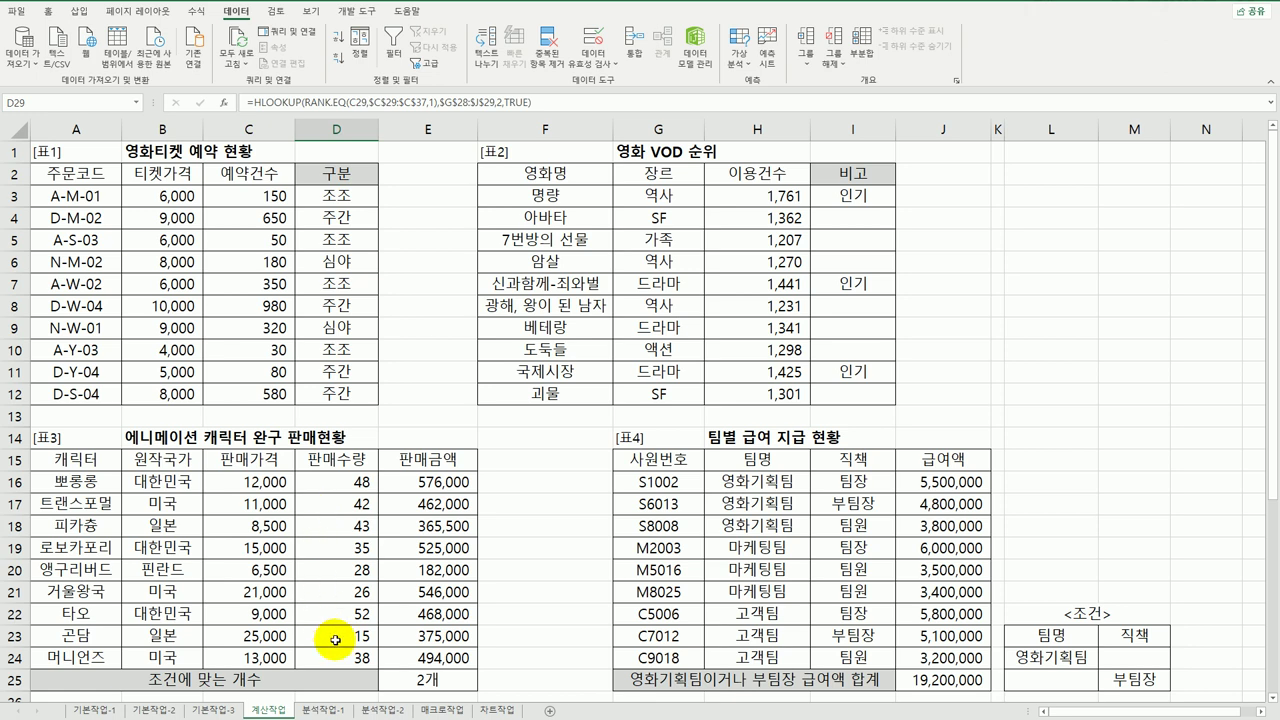
Open the 분석작업-1 sheet and sort the score table by the 반 column in ascending order
click(338, 708)
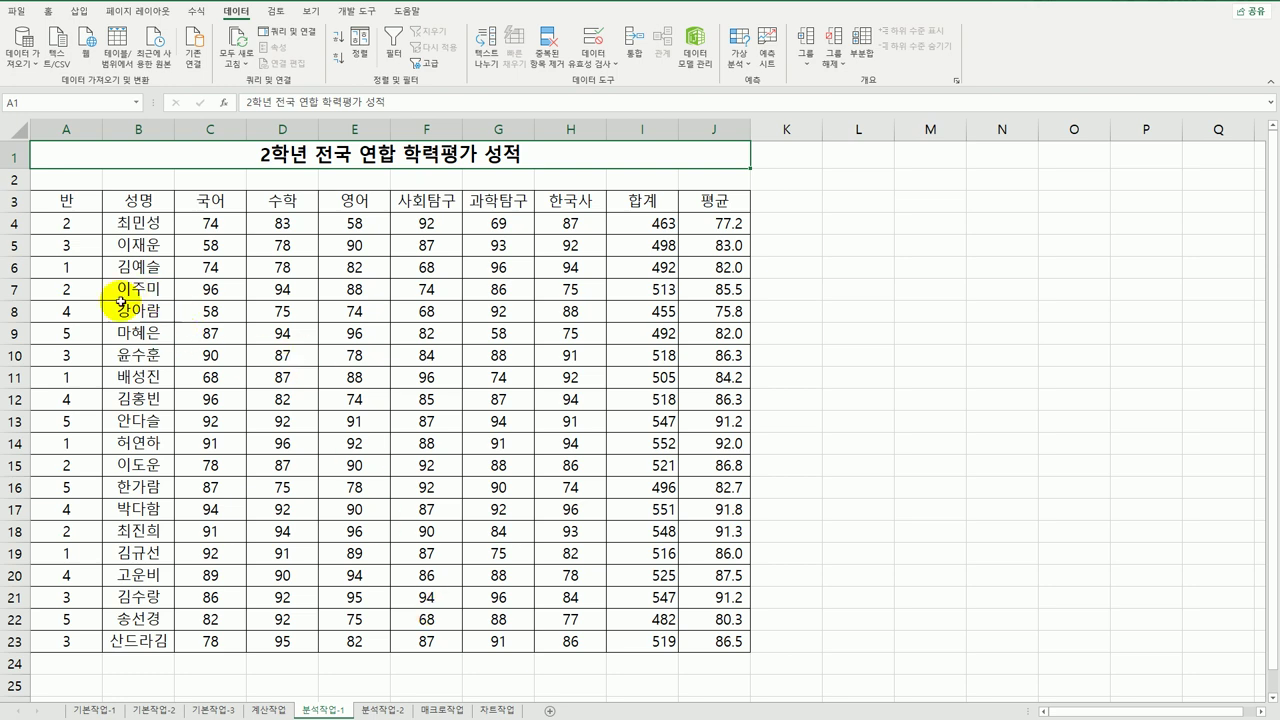
click(78, 204)
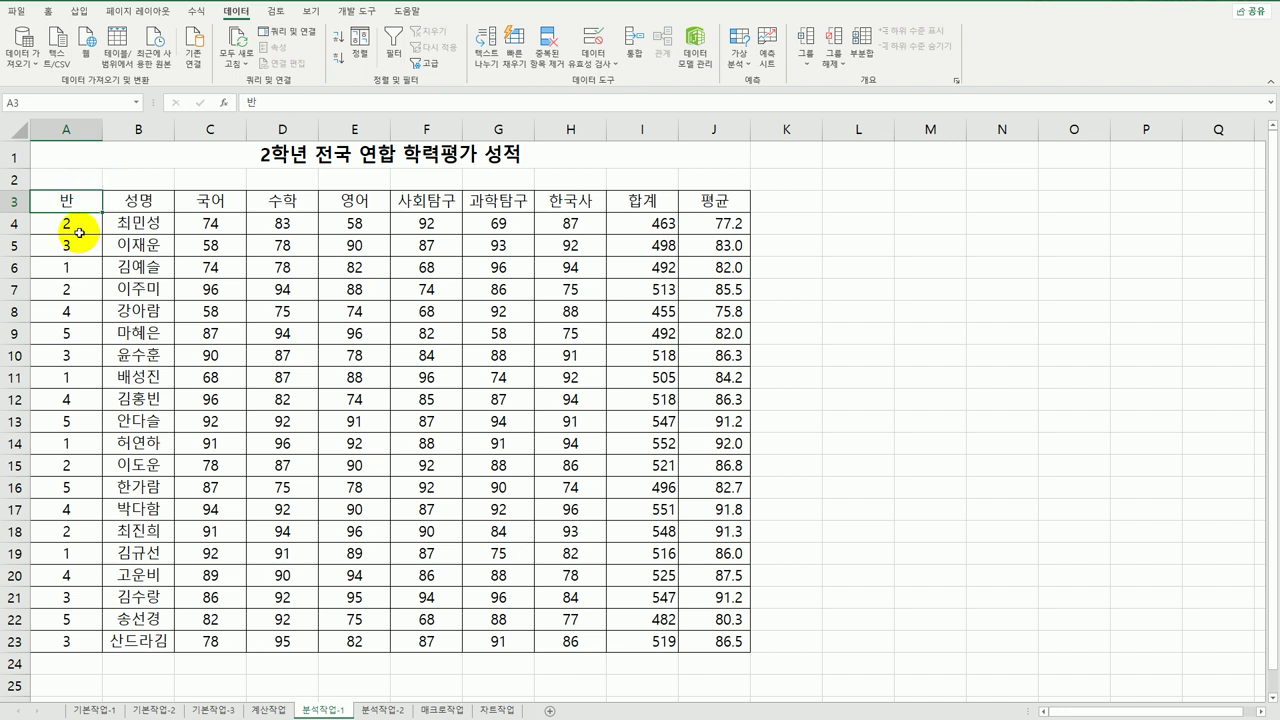
click(70, 245)
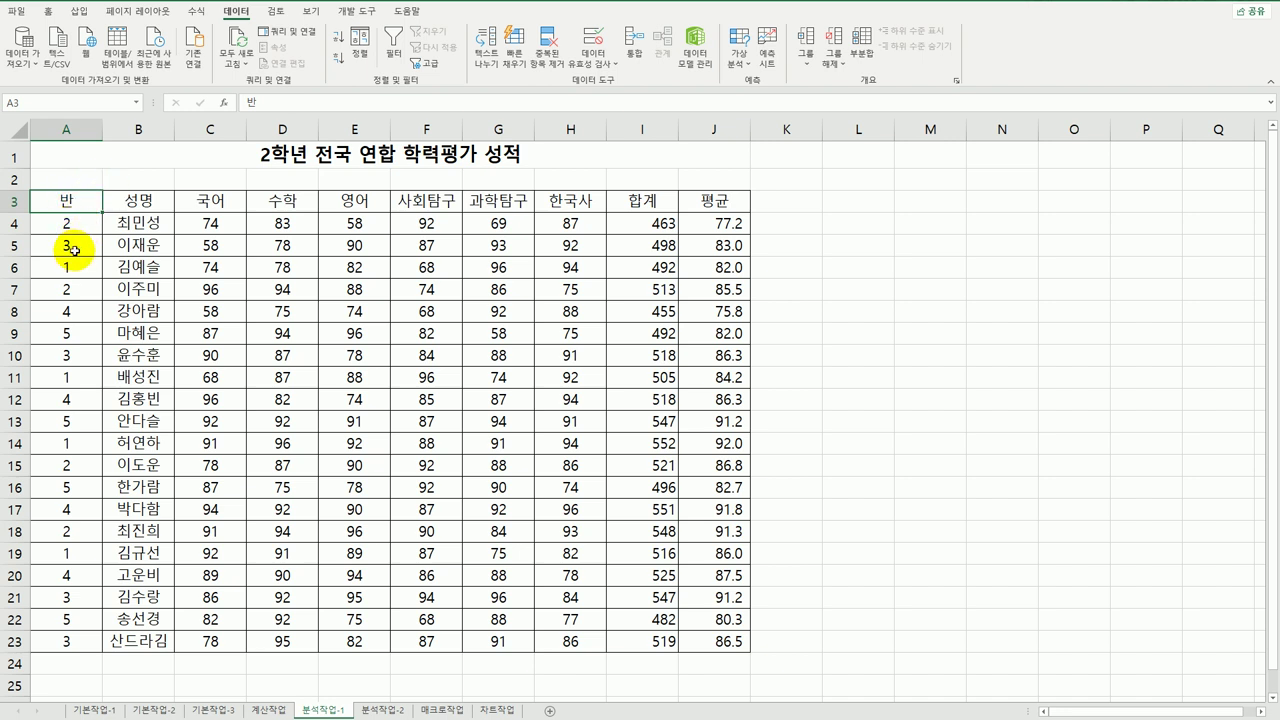
click(66, 354)
click(66, 442)
click(70, 508)
click(76, 392)
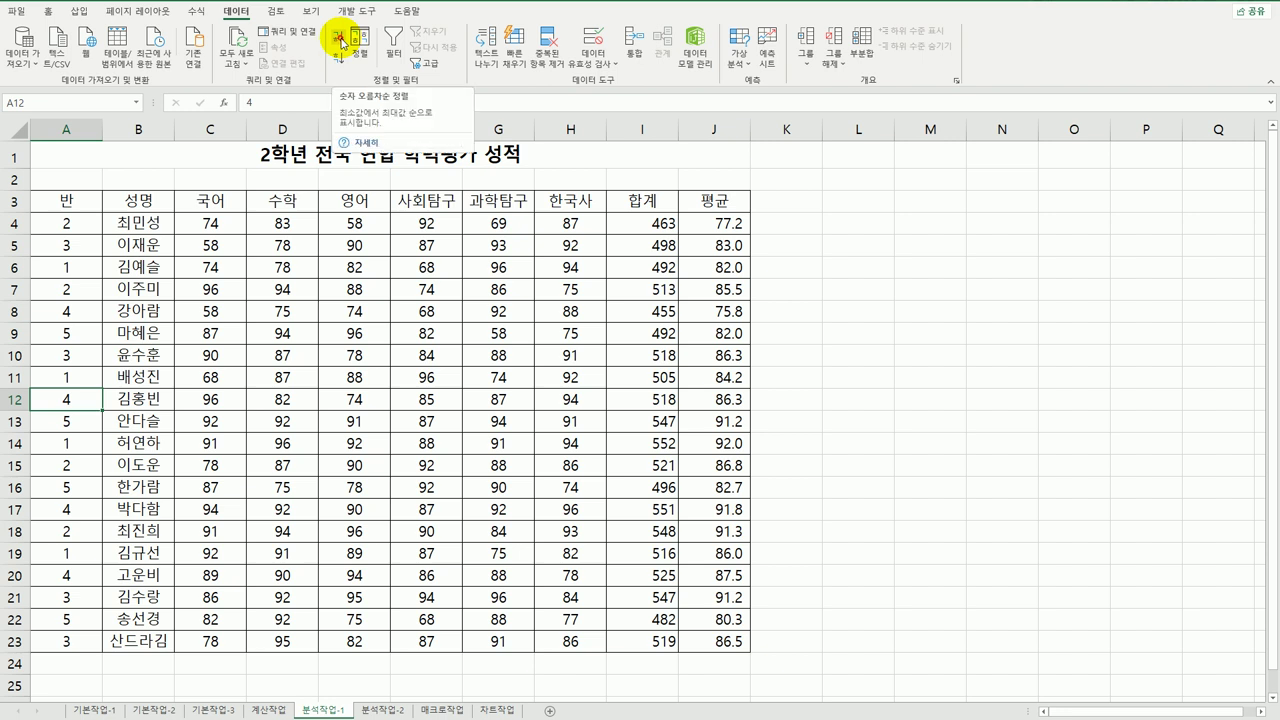
click(340, 40)
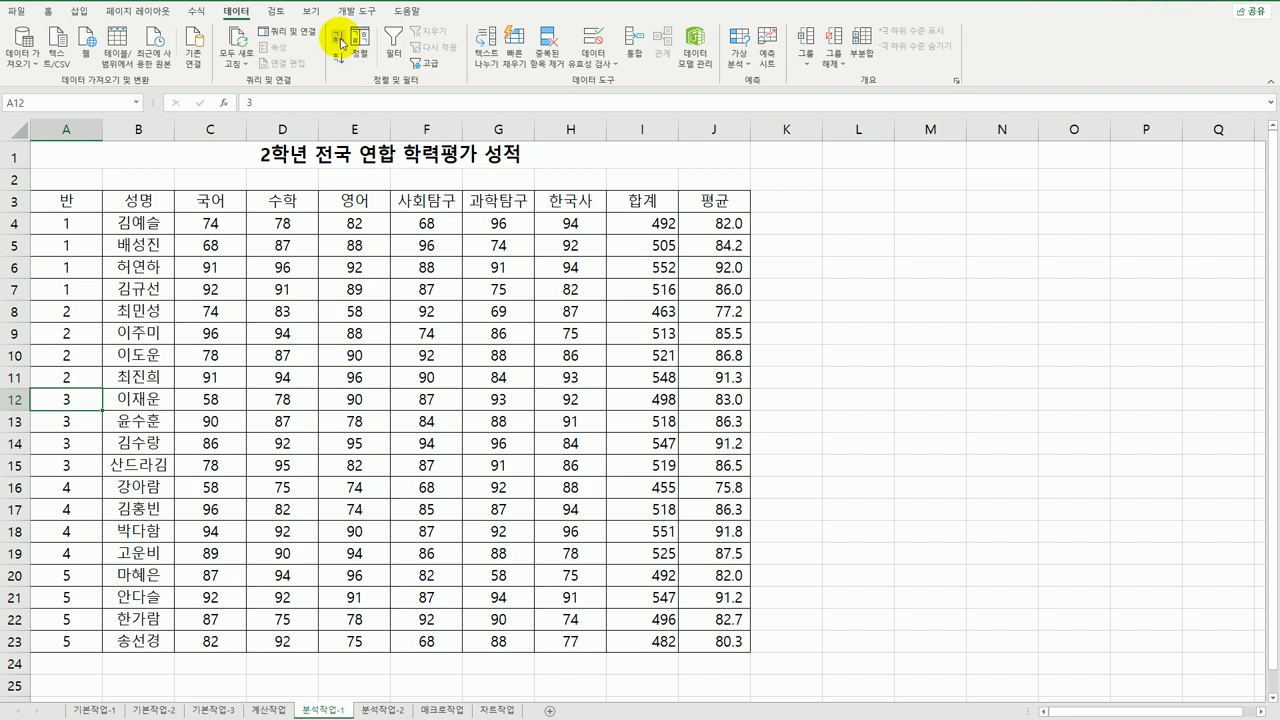
Add subtotals grouped by 반 using the 합계 function for 국어, 수학, 영어, 사회탐구, 과학탐구, 한국사 and 평균
click(862, 62)
drag(323, 209, 895, 172)
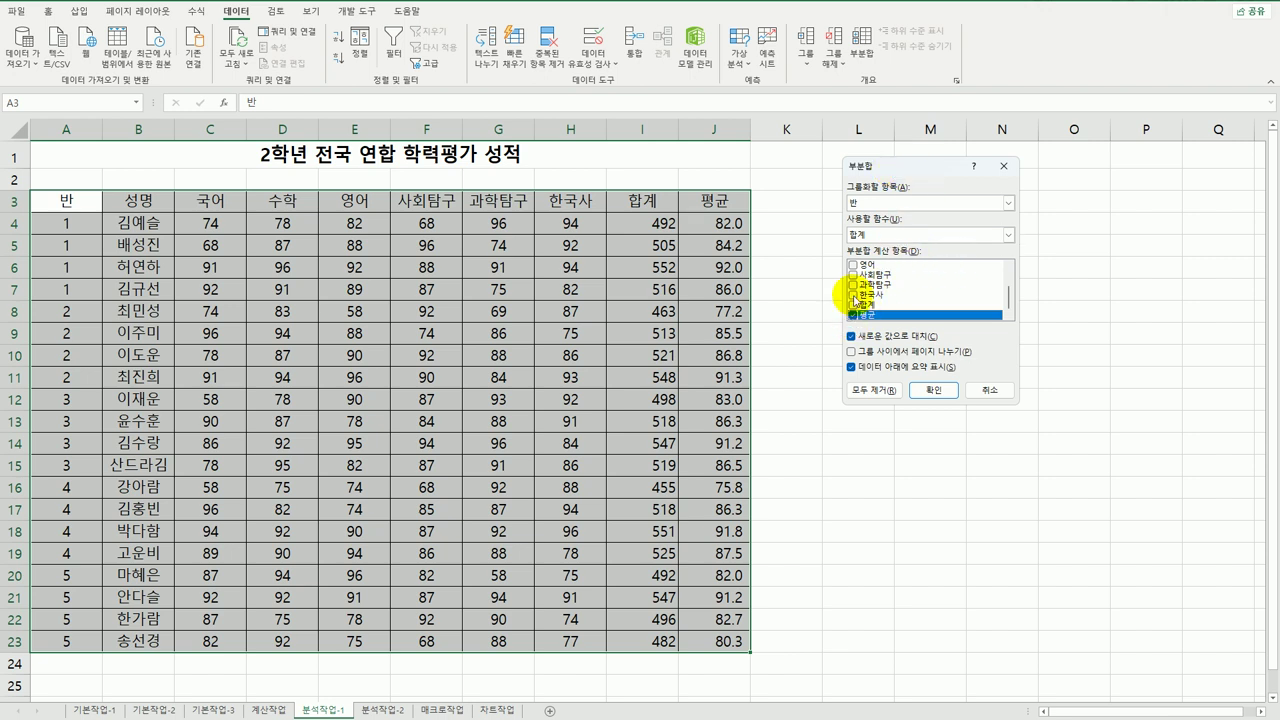
click(1008, 265)
click(1008, 265)
click(1008, 265)
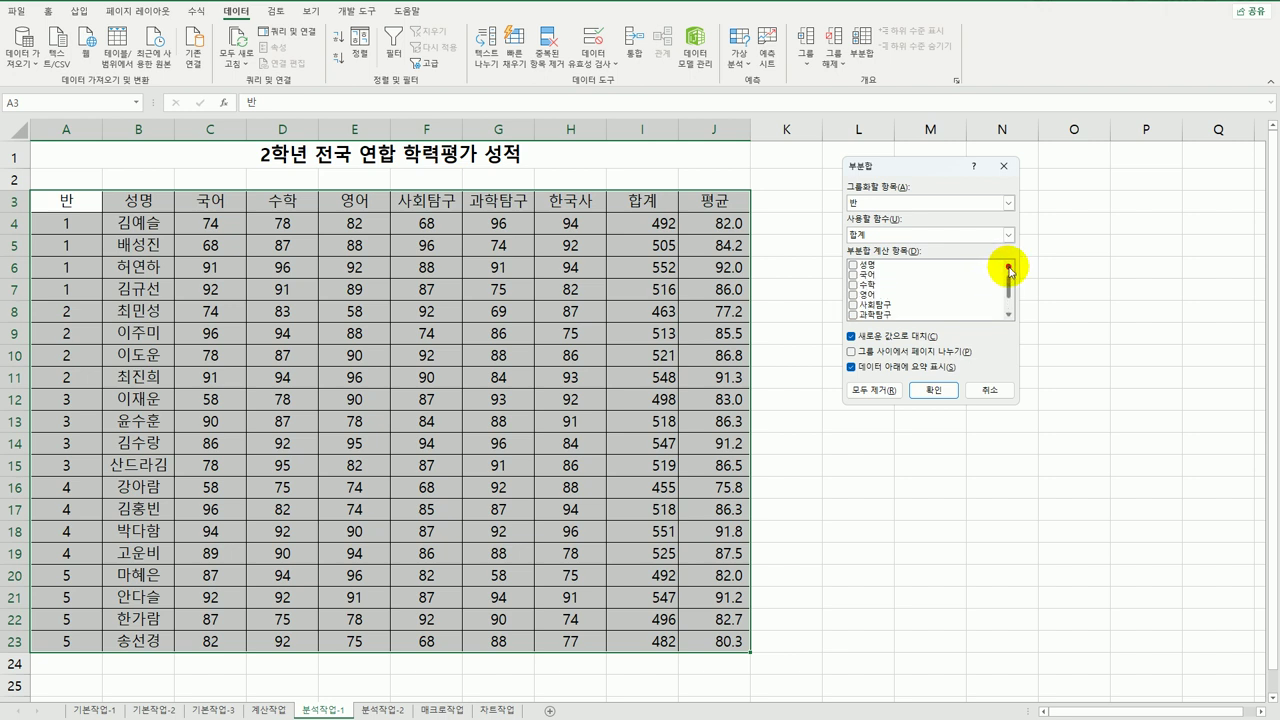
click(853, 274)
click(853, 284)
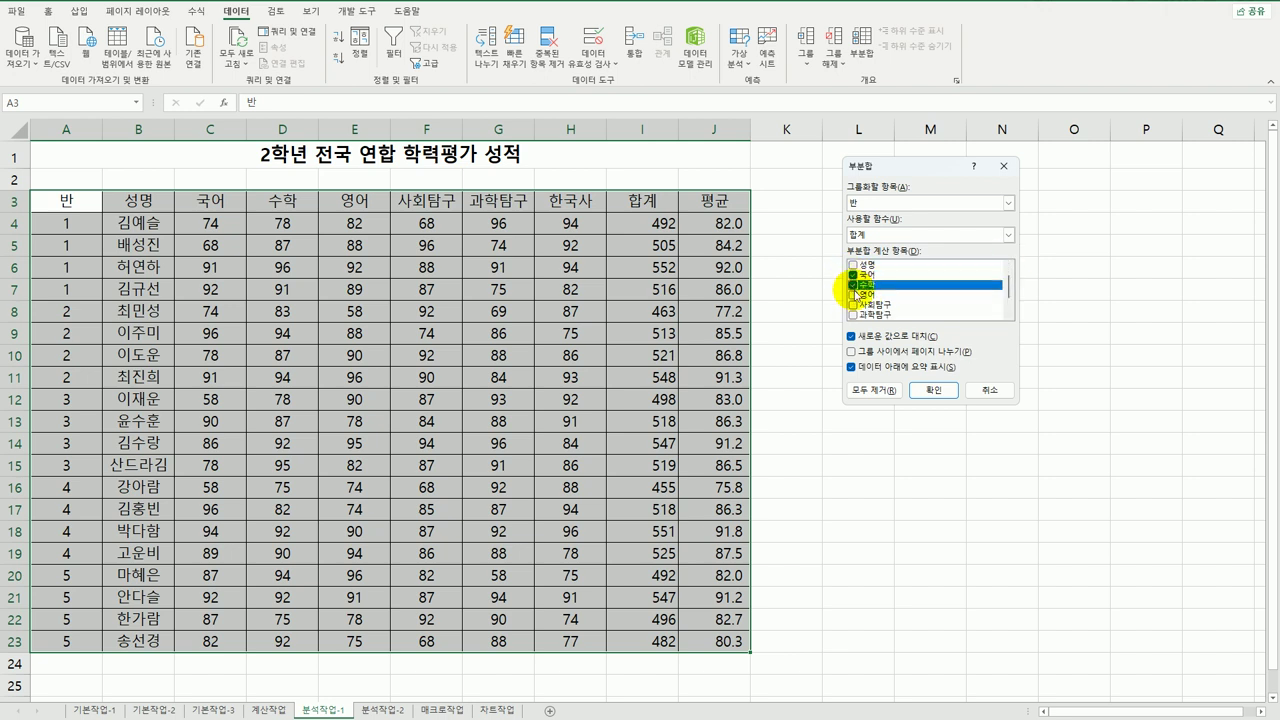
click(853, 295)
click(853, 304)
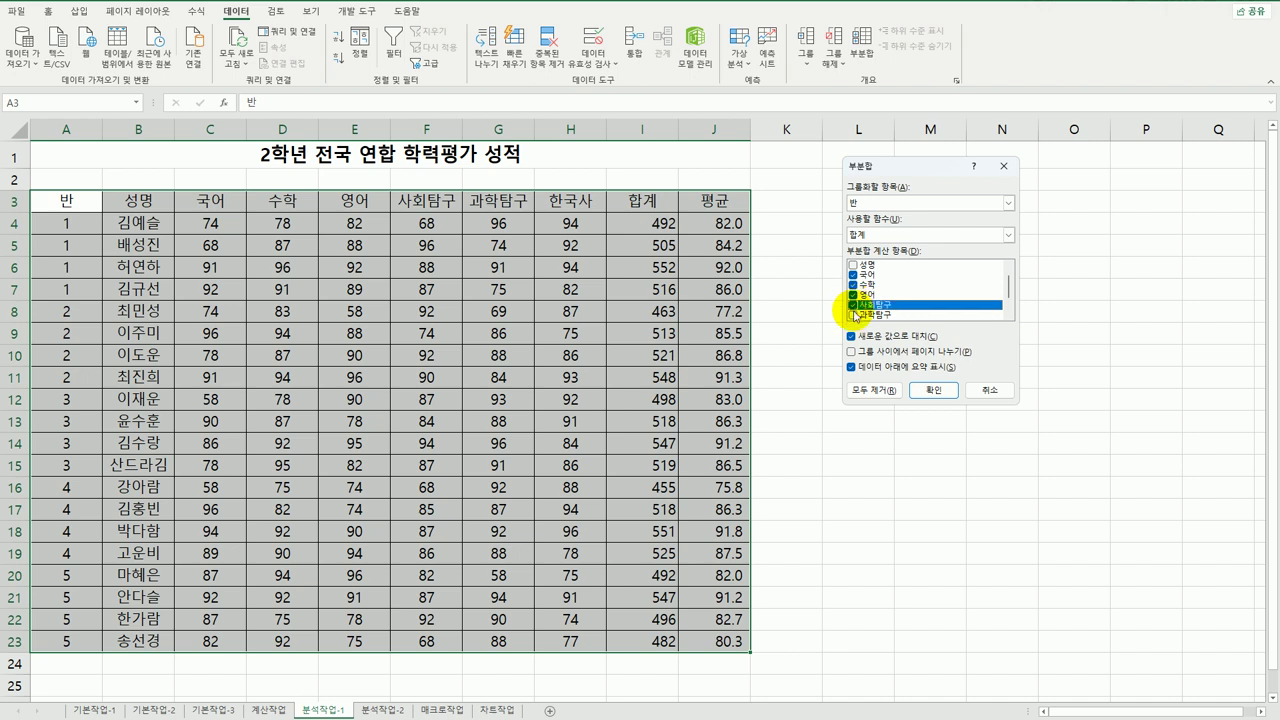
click(853, 314)
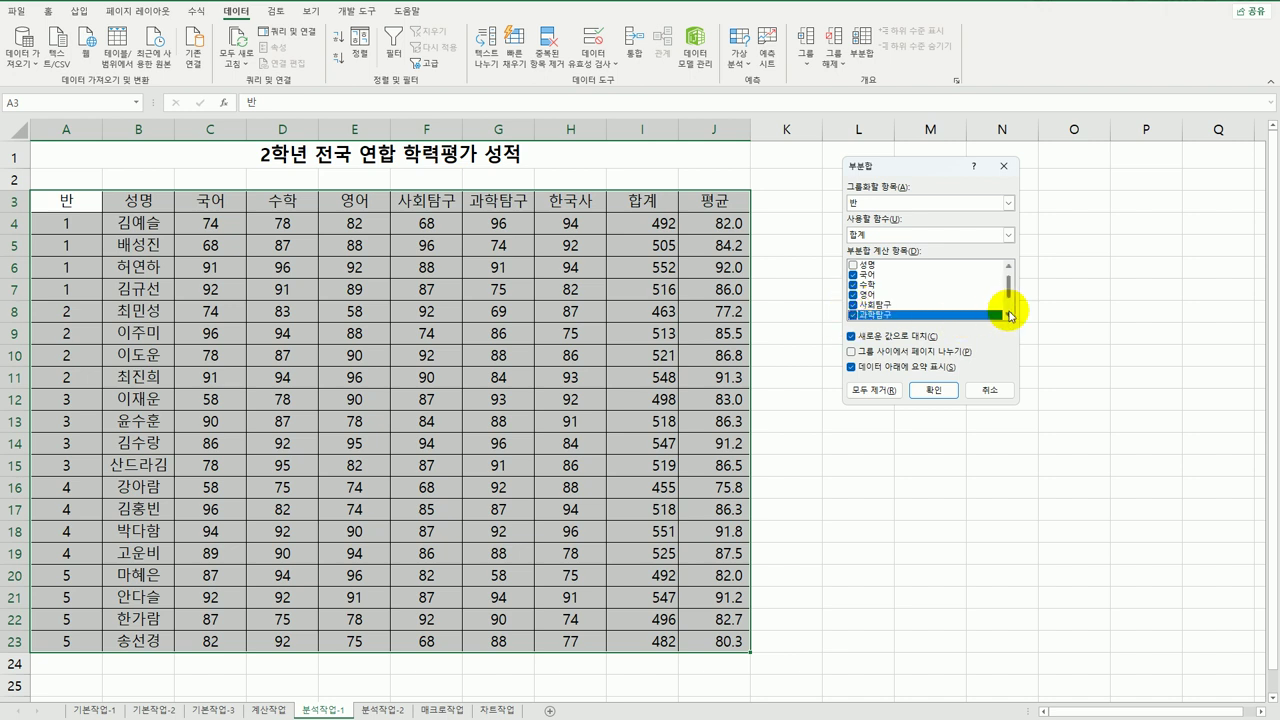
scroll(1000, 318, down, 2)
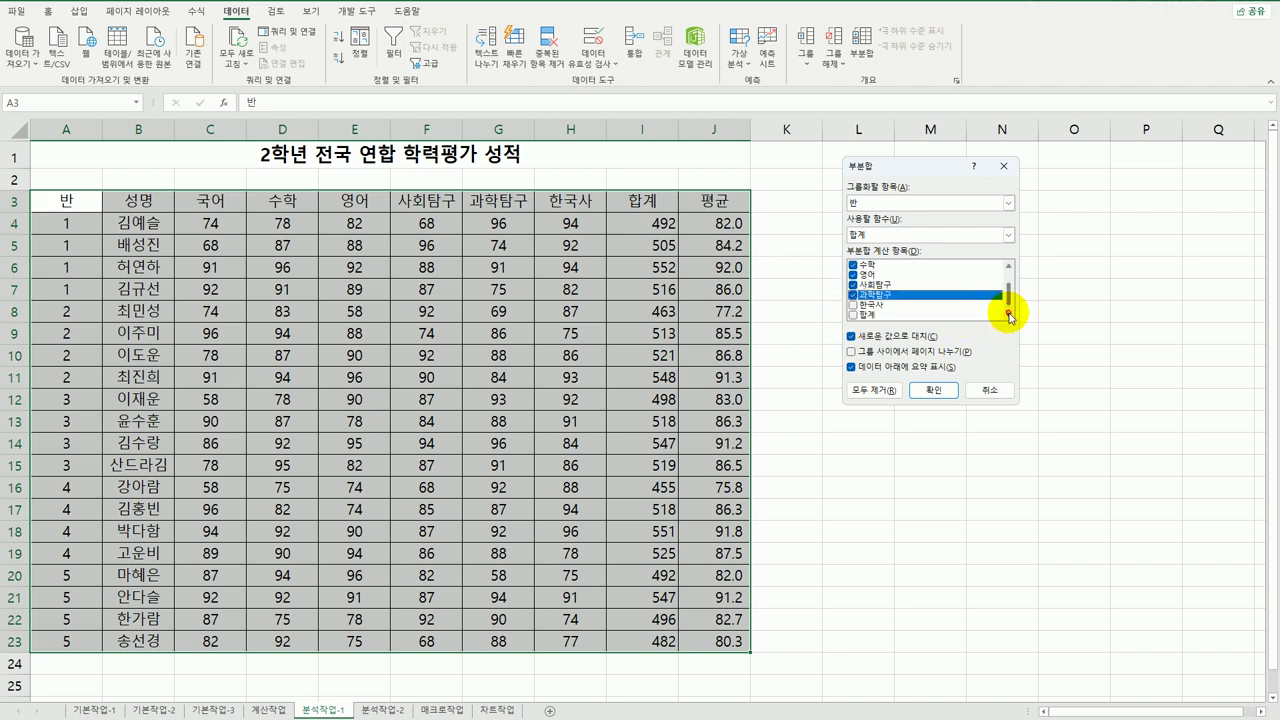
click(853, 304)
click(940, 390)
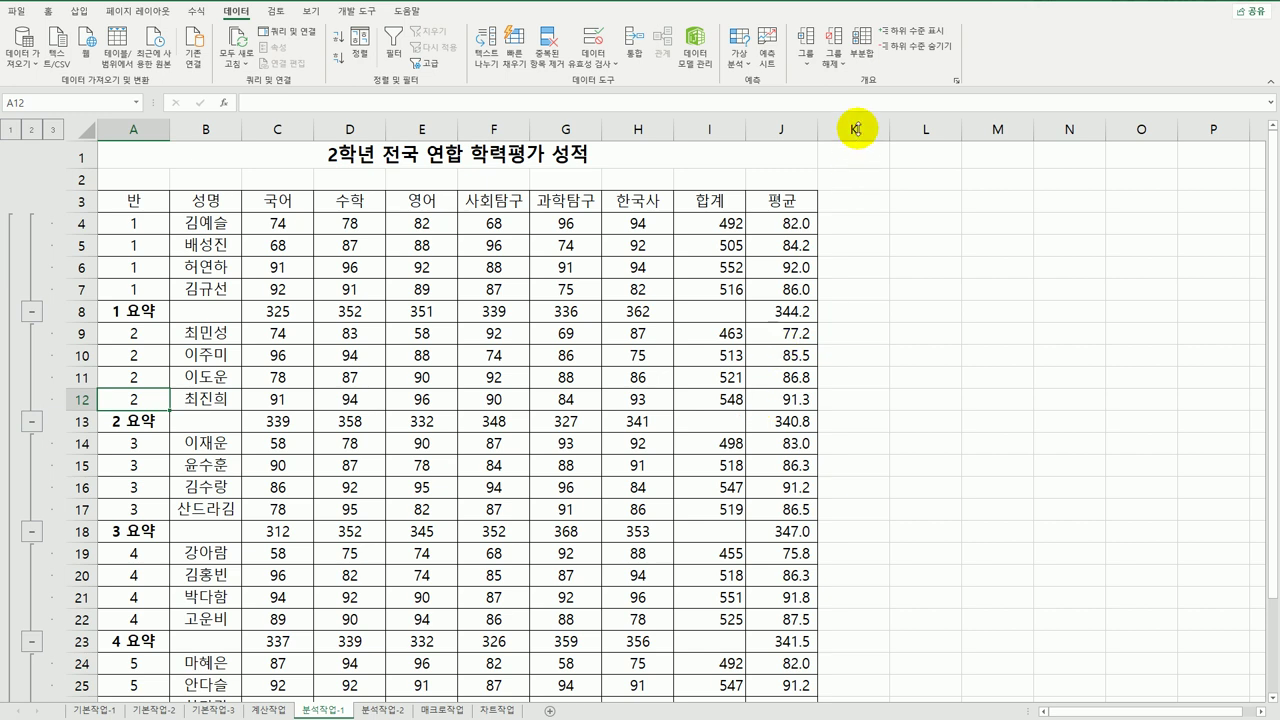
click(866, 57)
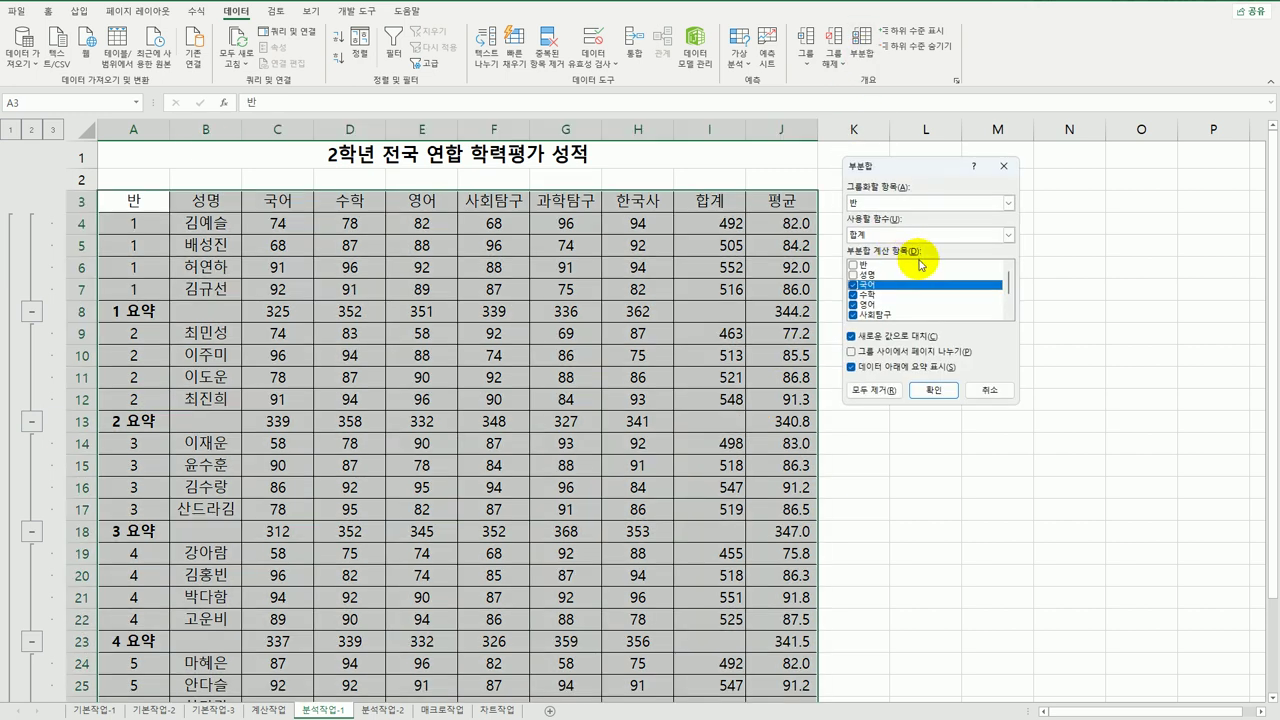
click(925, 238)
click(909, 279)
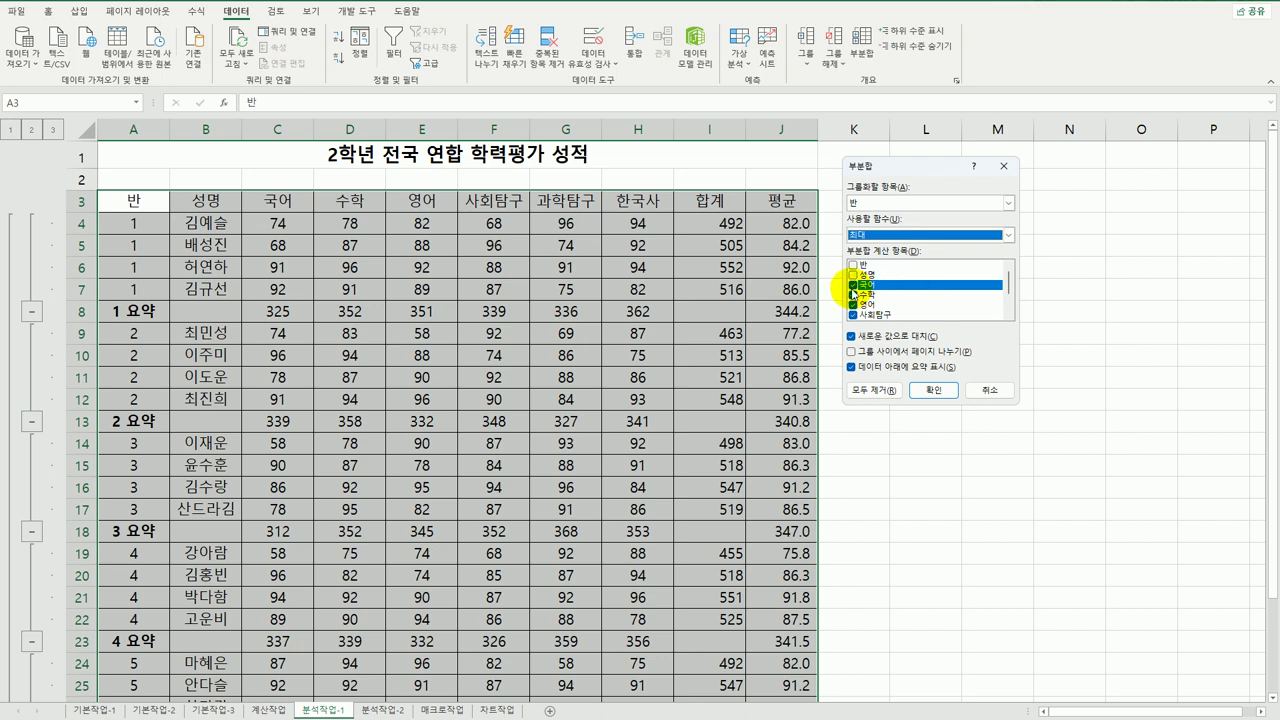
click(853, 285)
click(853, 295)
click(853, 304)
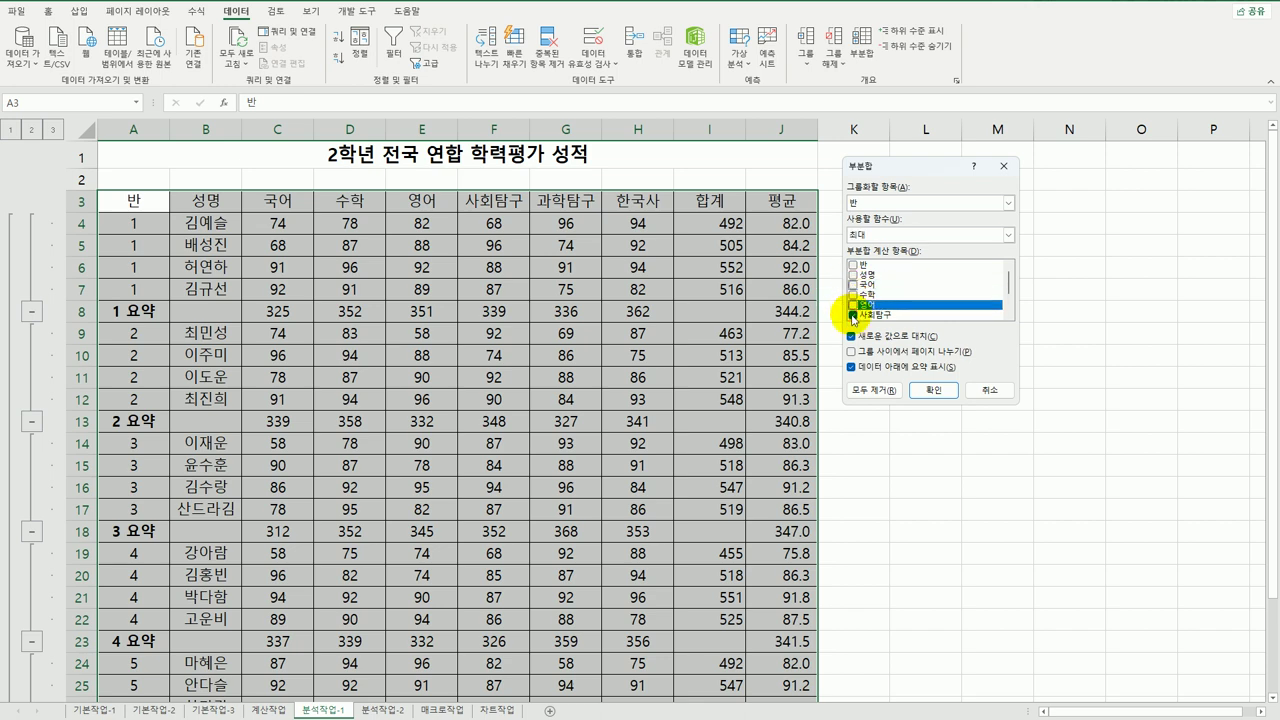
click(853, 313)
scroll(884, 297, down, 1)
click(853, 284)
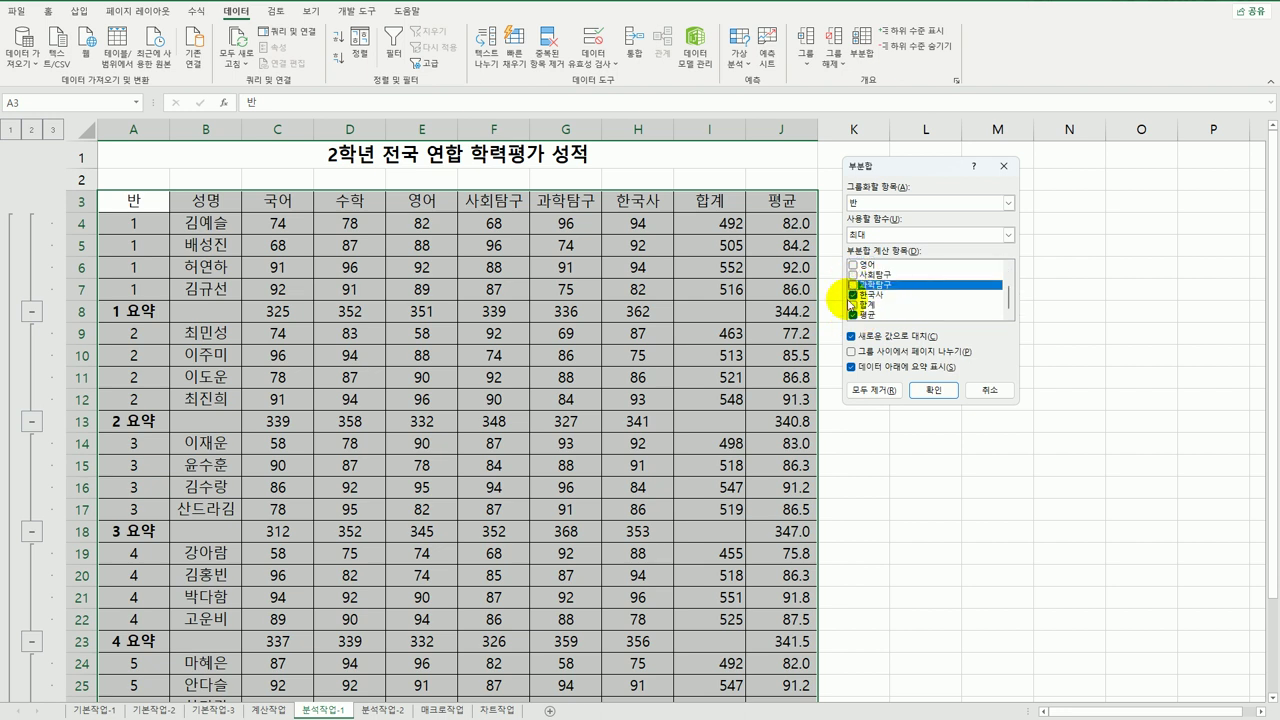
click(855, 295)
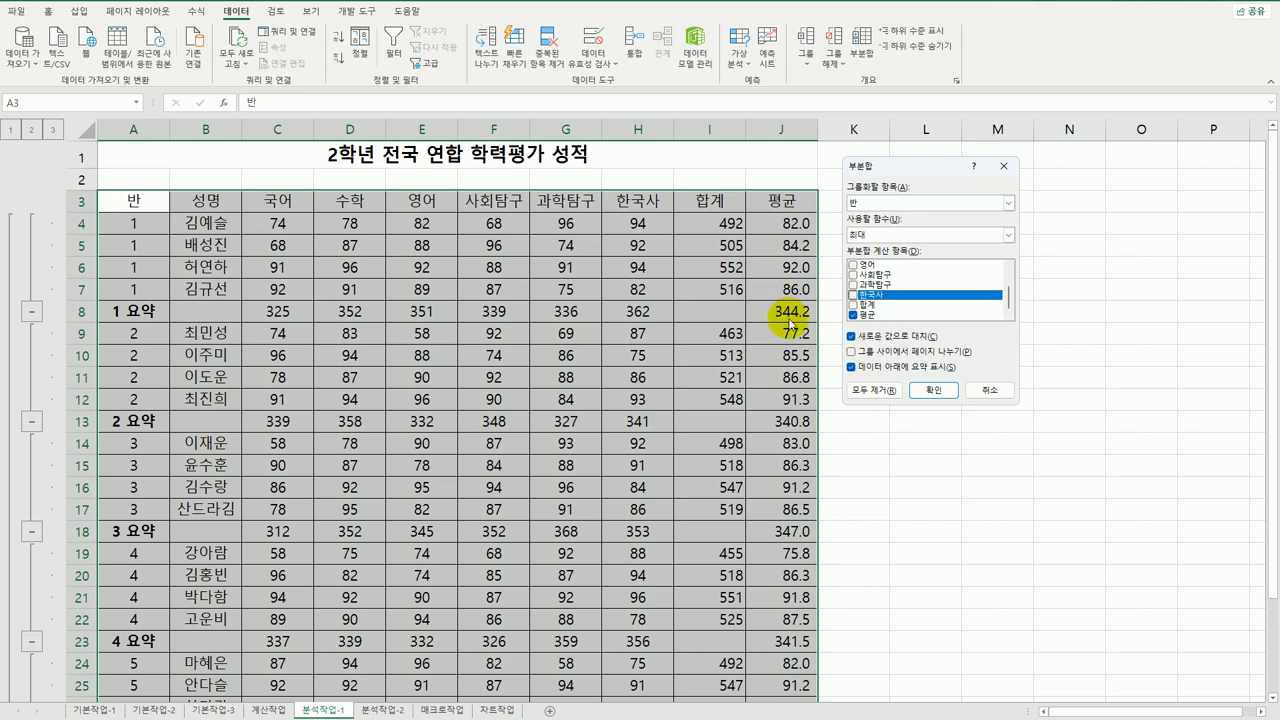
Remove all subtotals and recreate the 합계 subtotals by 반 for the six subjects from 국어 to 한국사, excluding 평균
click(874, 390)
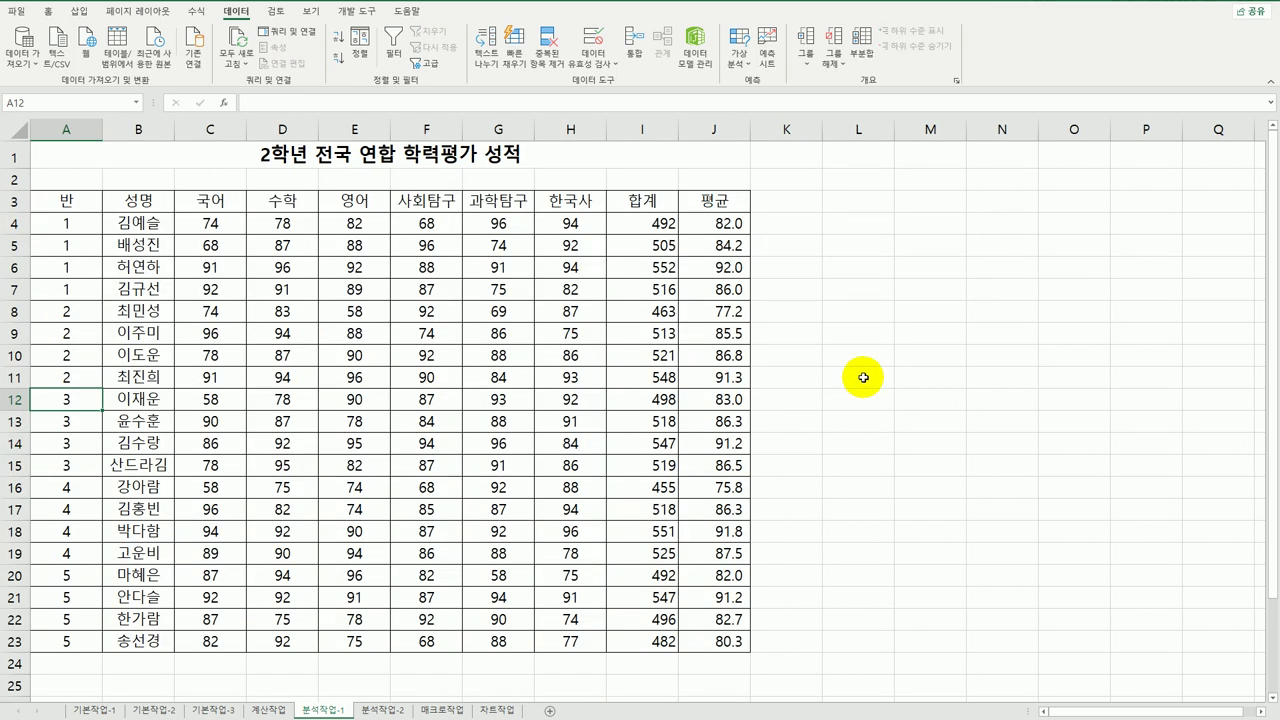
click(862, 45)
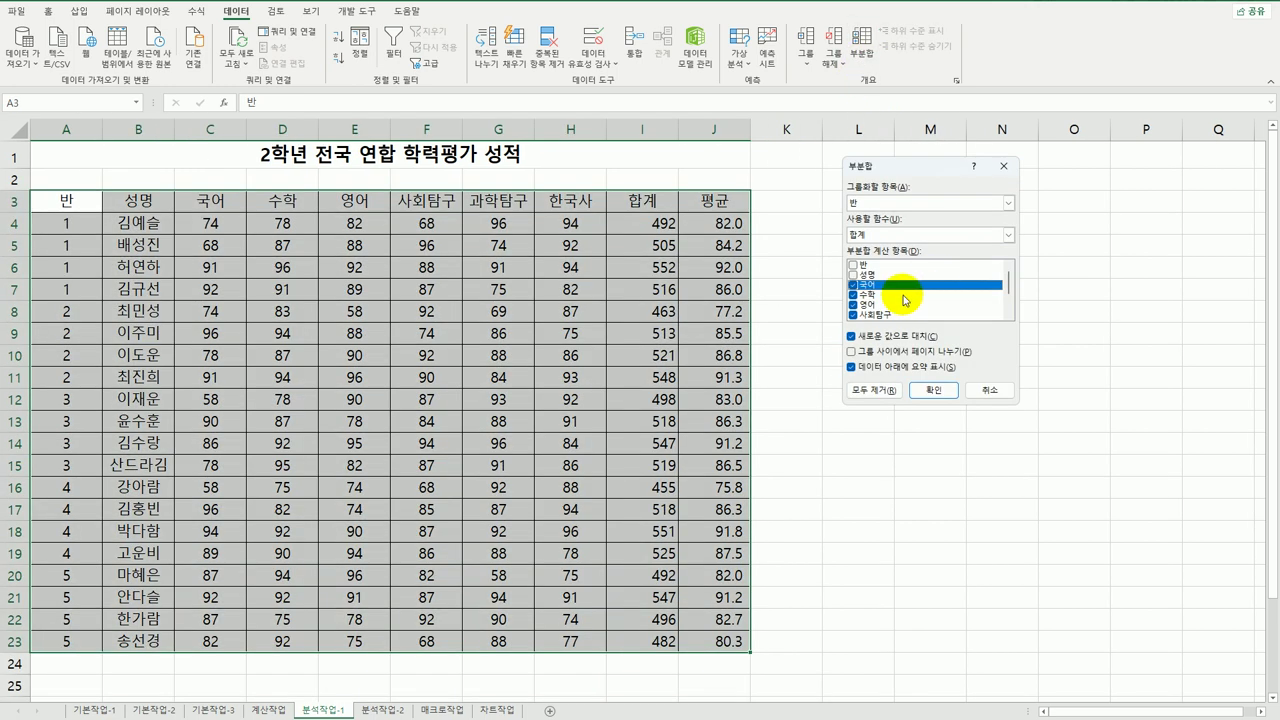
click(1009, 315)
click(1009, 315)
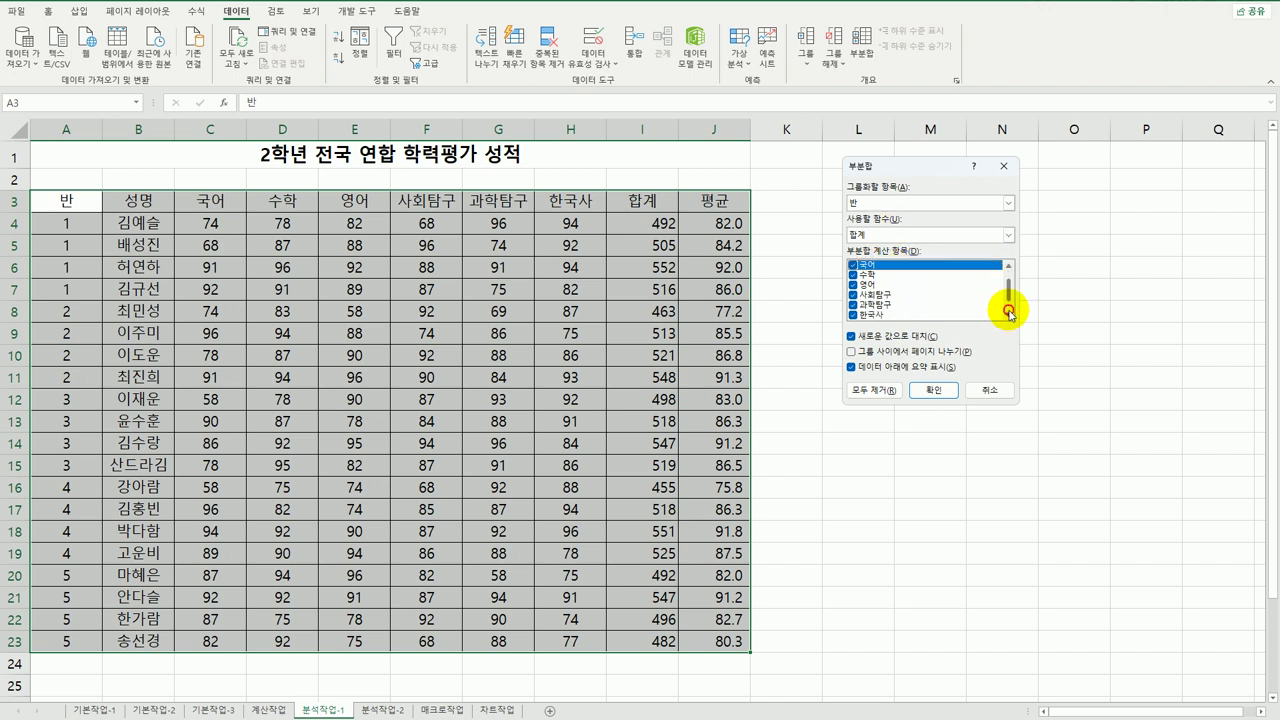
click(1009, 315)
click(1009, 315)
click(853, 315)
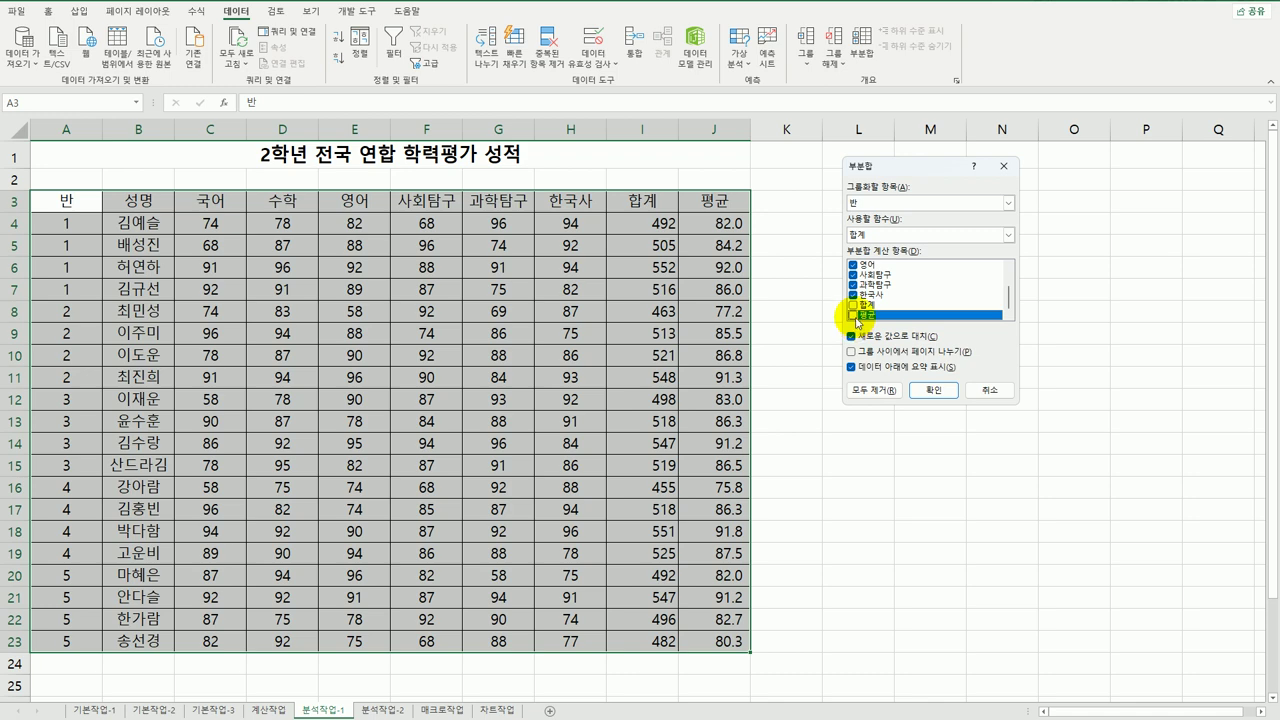
click(933, 390)
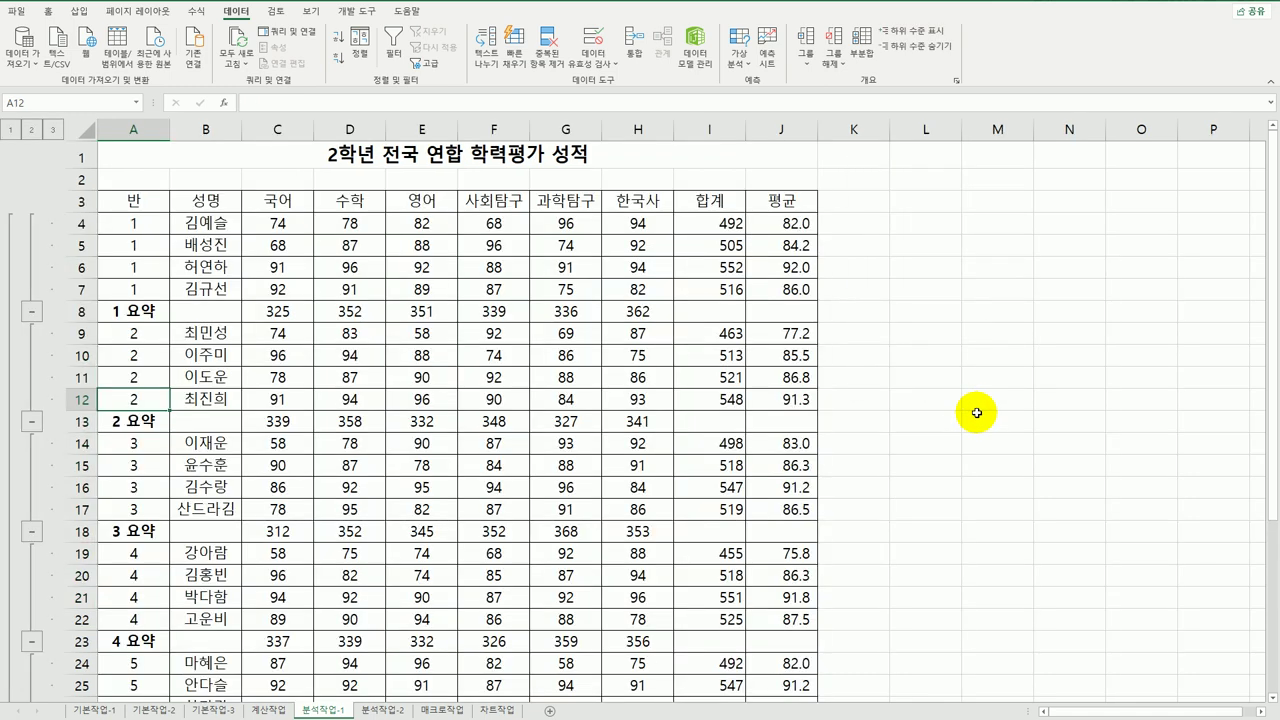
Add a second subtotal by 반 using 최대 on 평균 only, with 새로운 값으로 대치 turned off to keep the 합계 subtotals
click(861, 45)
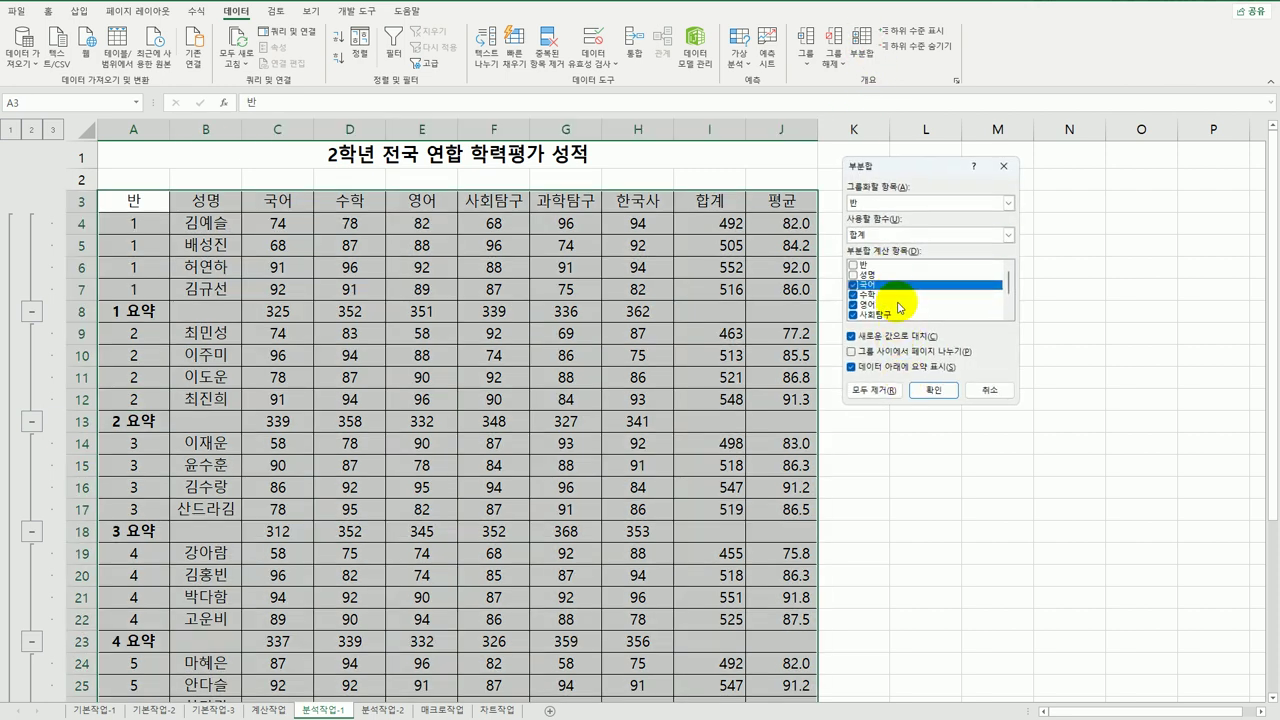
click(878, 234)
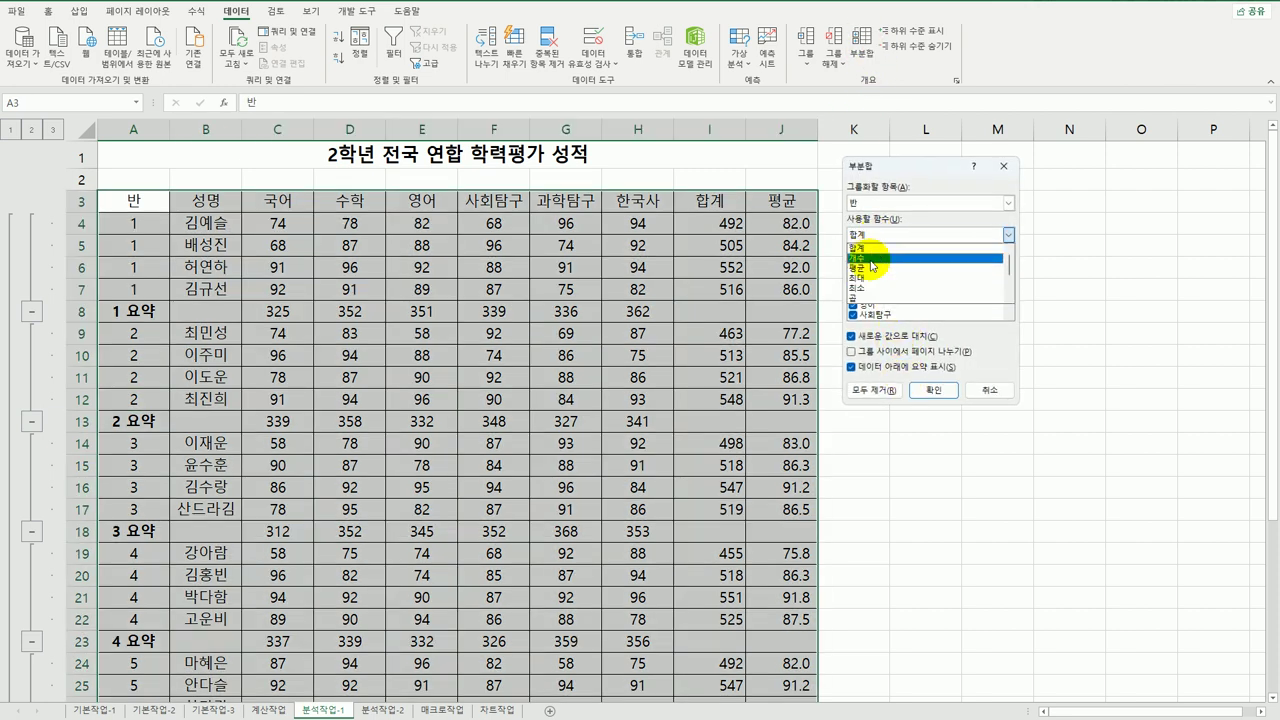
click(866, 279)
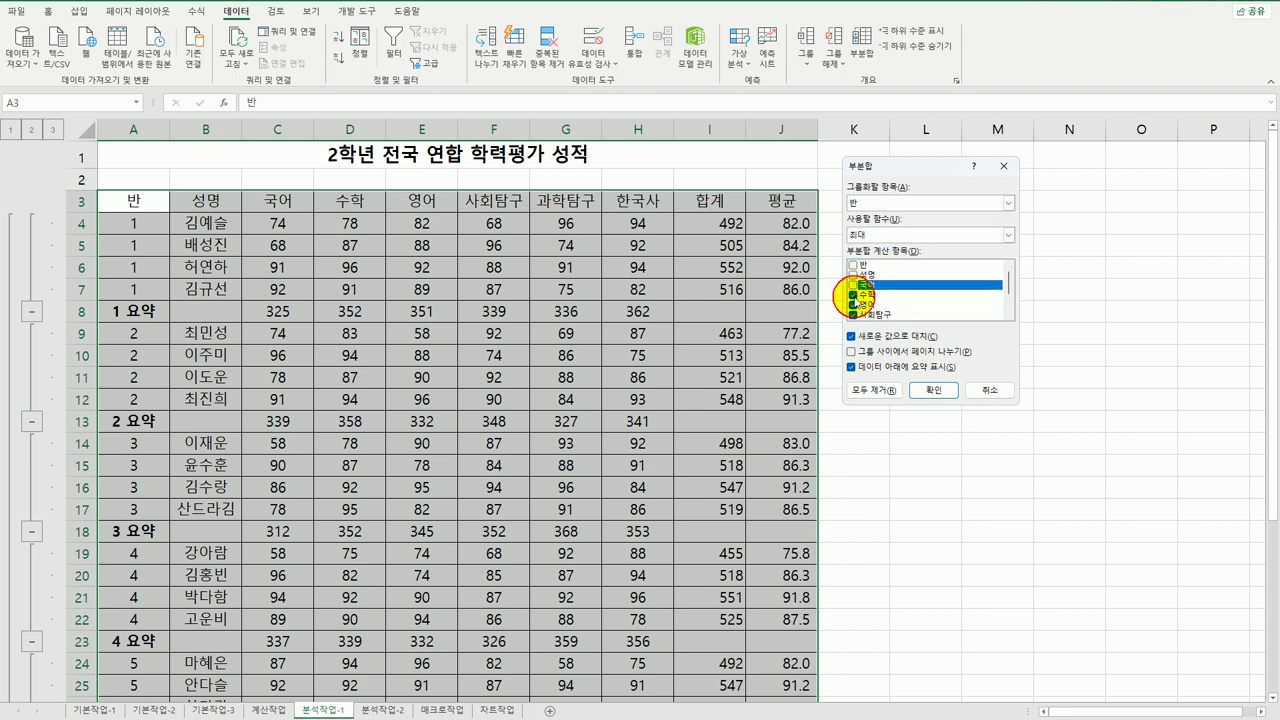
click(852, 295)
click(852, 304)
click(852, 304)
scroll(852, 295, down, 1)
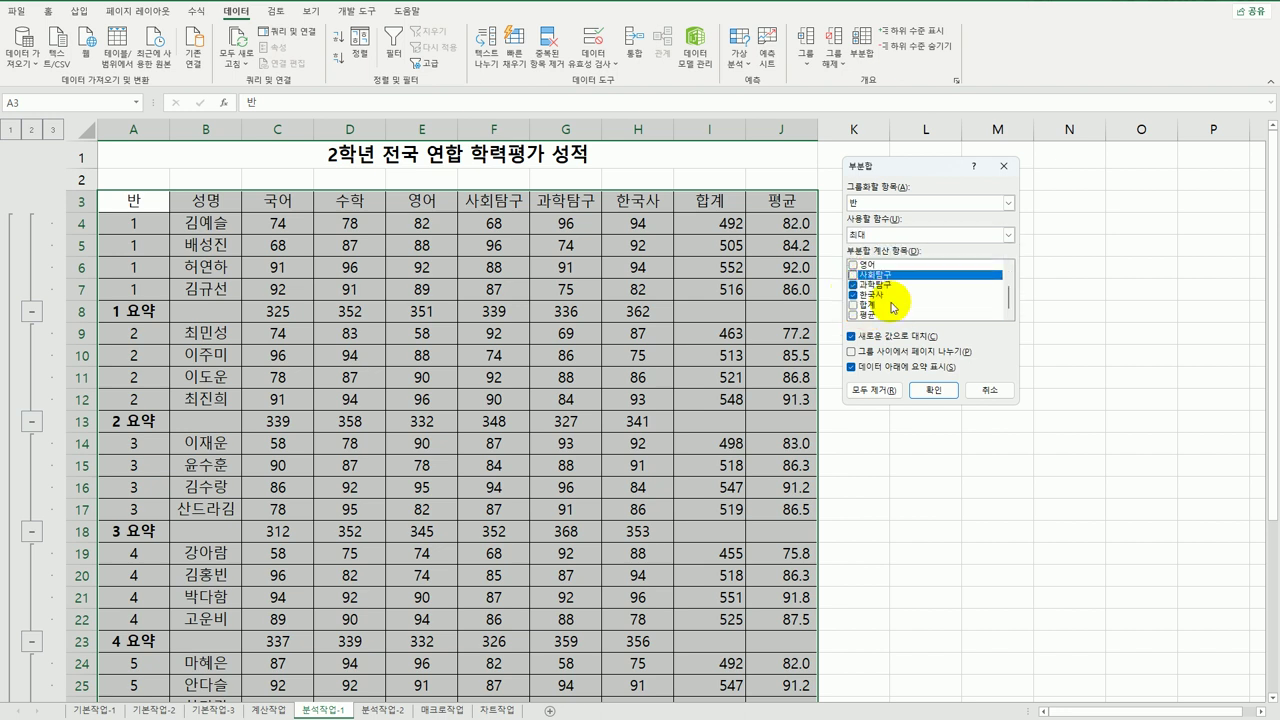
click(852, 284)
click(852, 294)
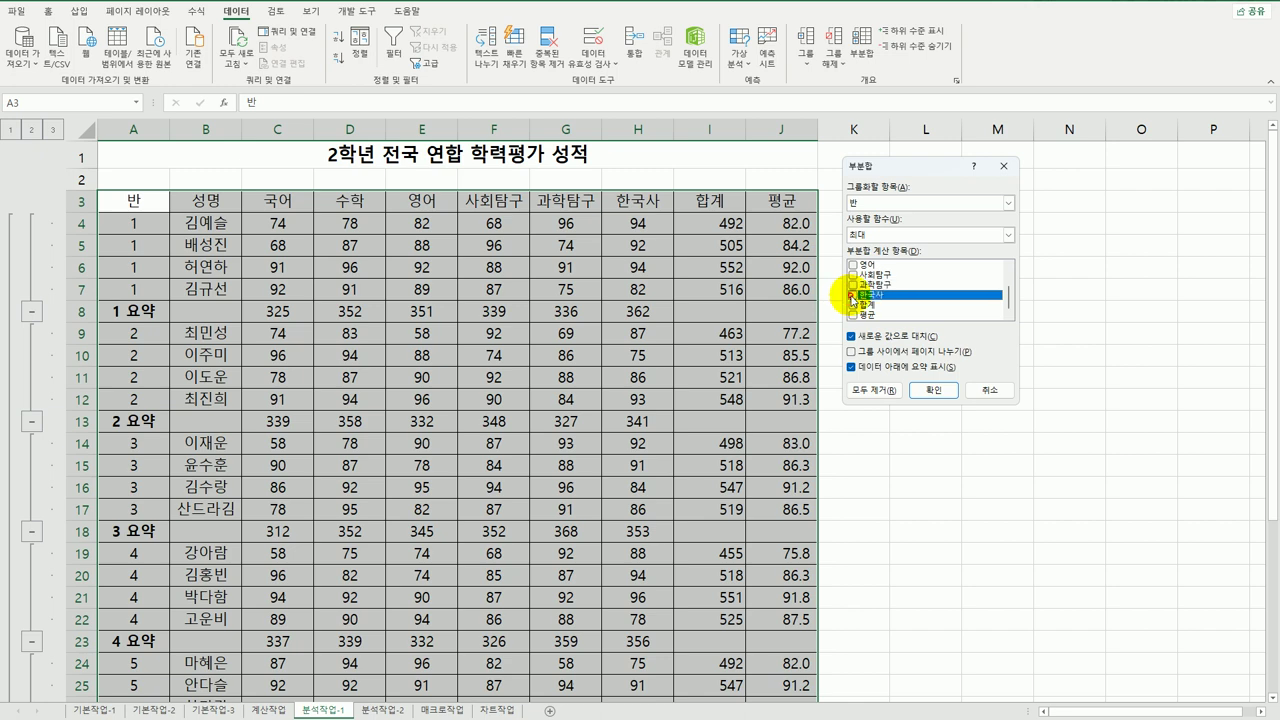
click(852, 315)
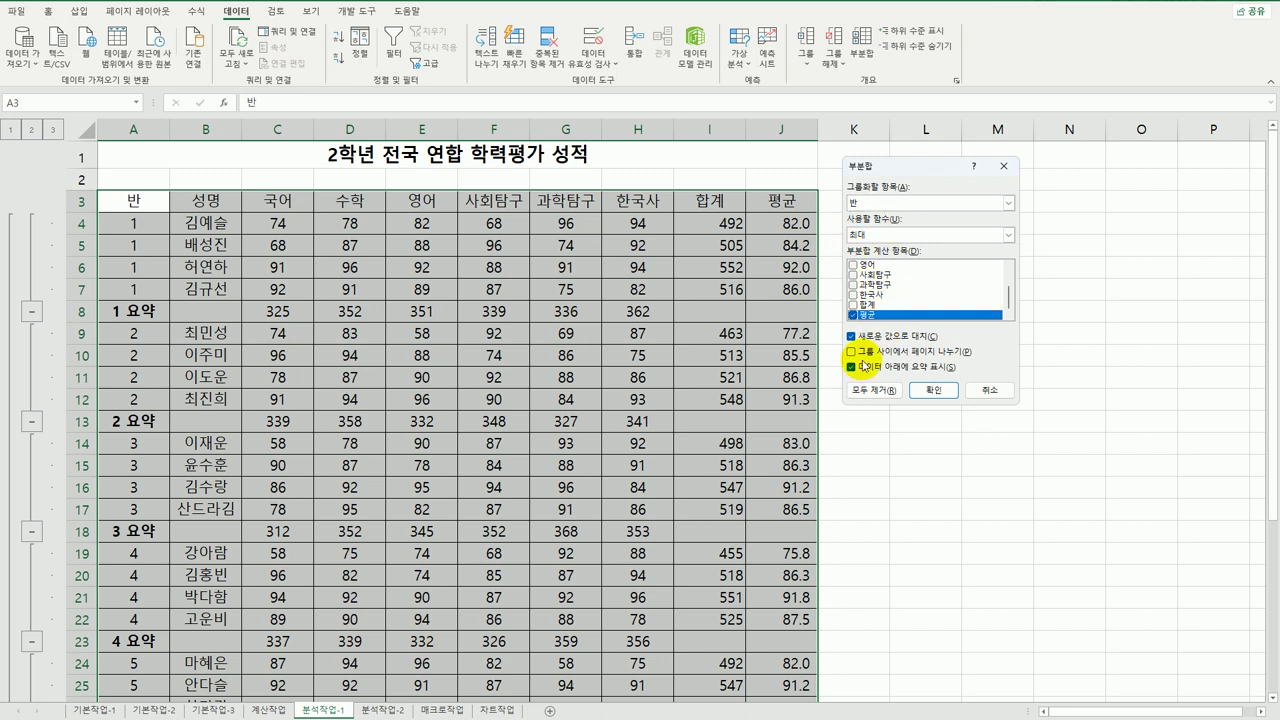
click(852, 336)
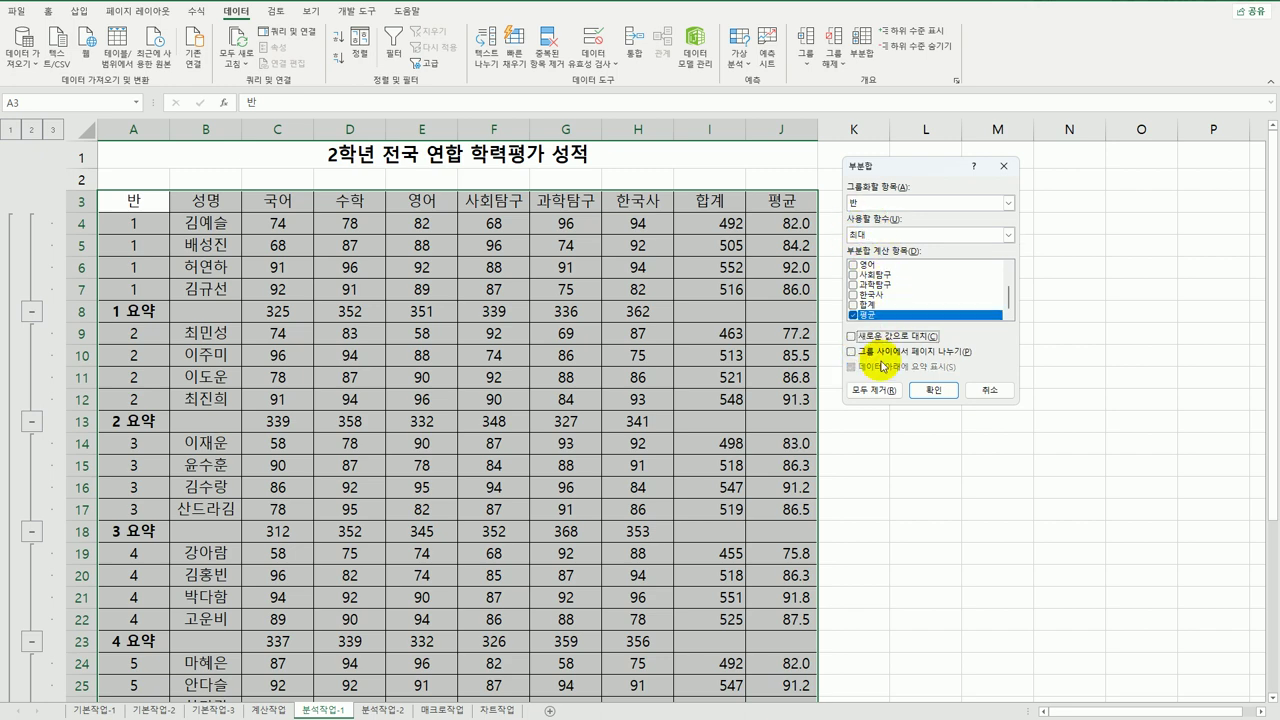
click(933, 390)
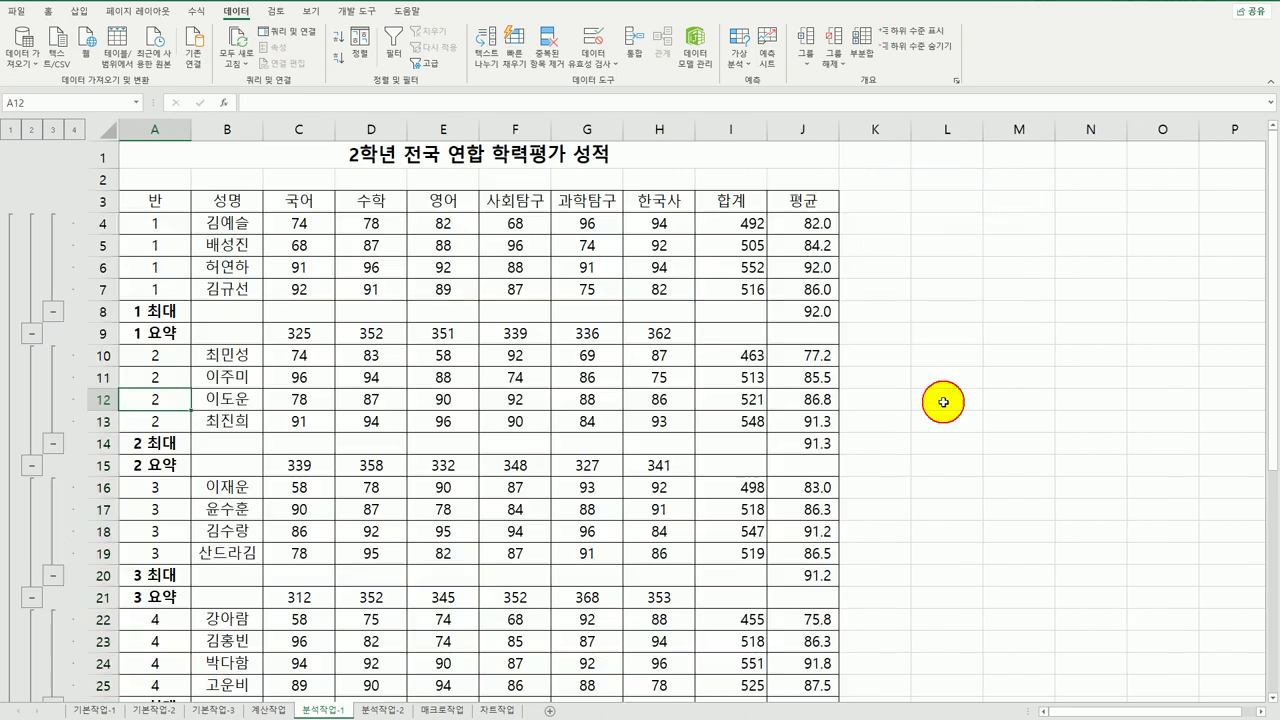
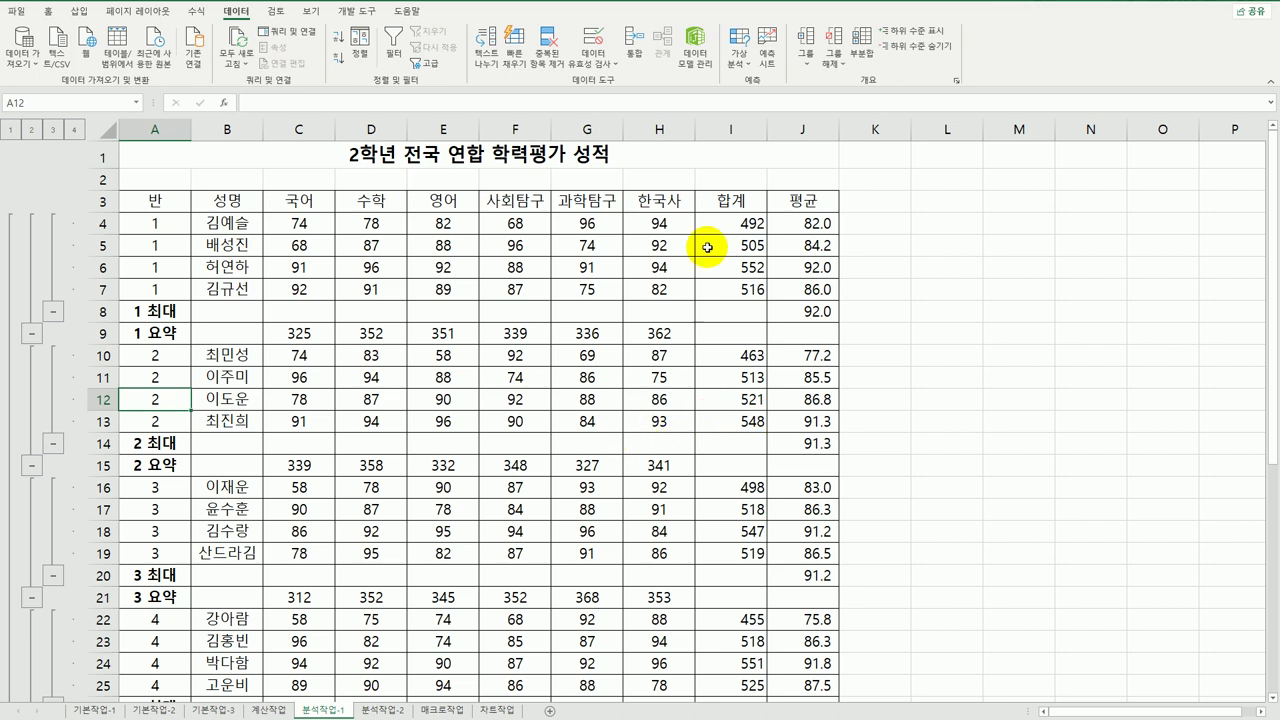
Open the 분석작업-2 sheet and examine the 9월 판매수익 values and formulas and the 판매수량 and 판매단가 headings of the empty grid
click(382, 710)
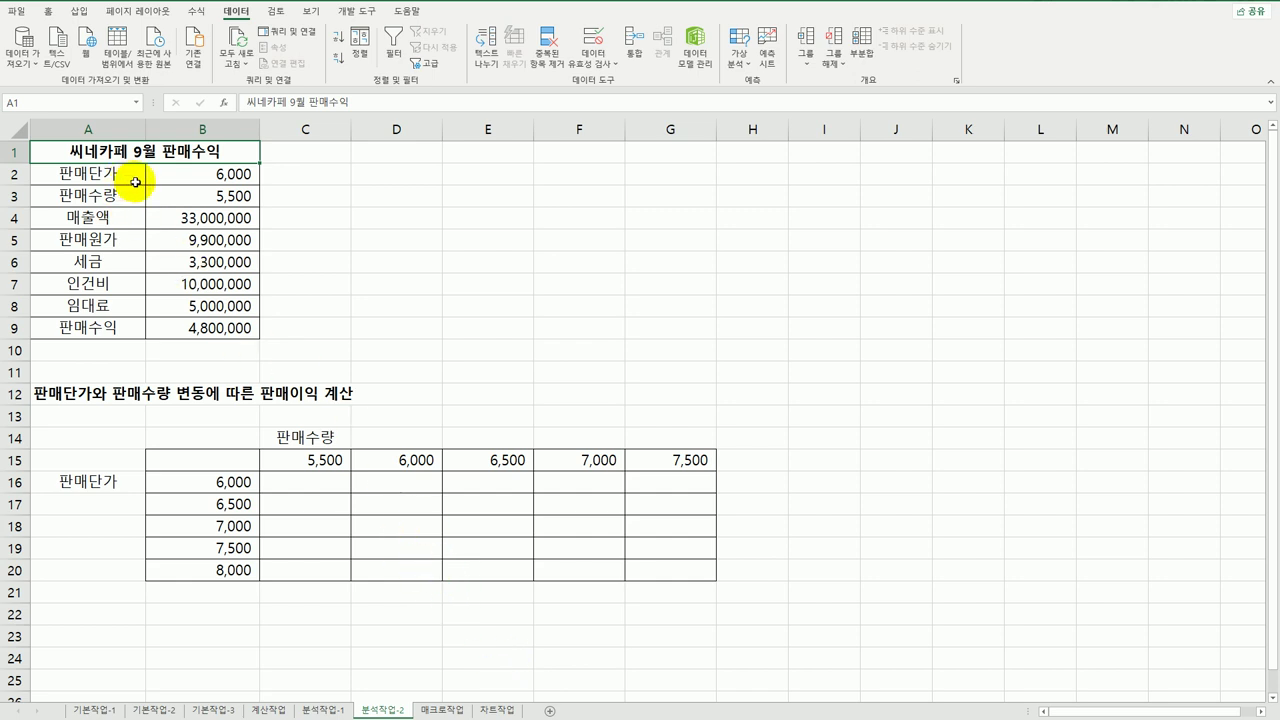
click(214, 174)
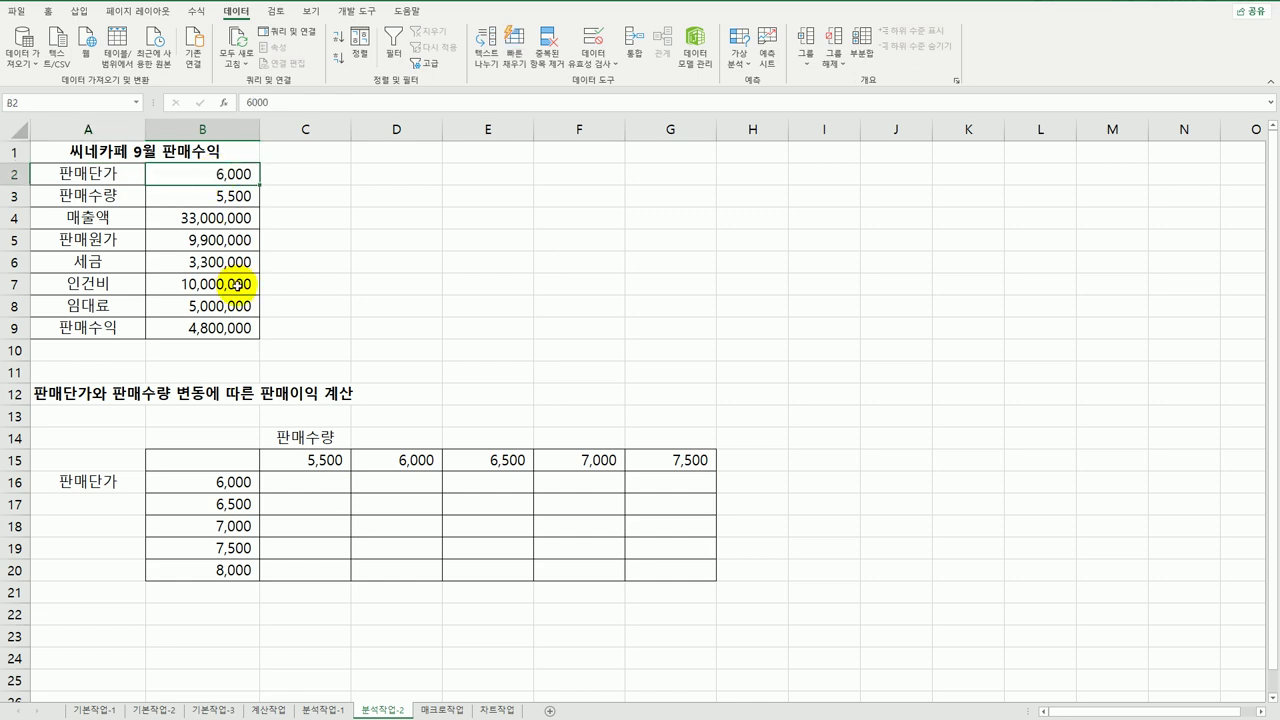
click(215, 198)
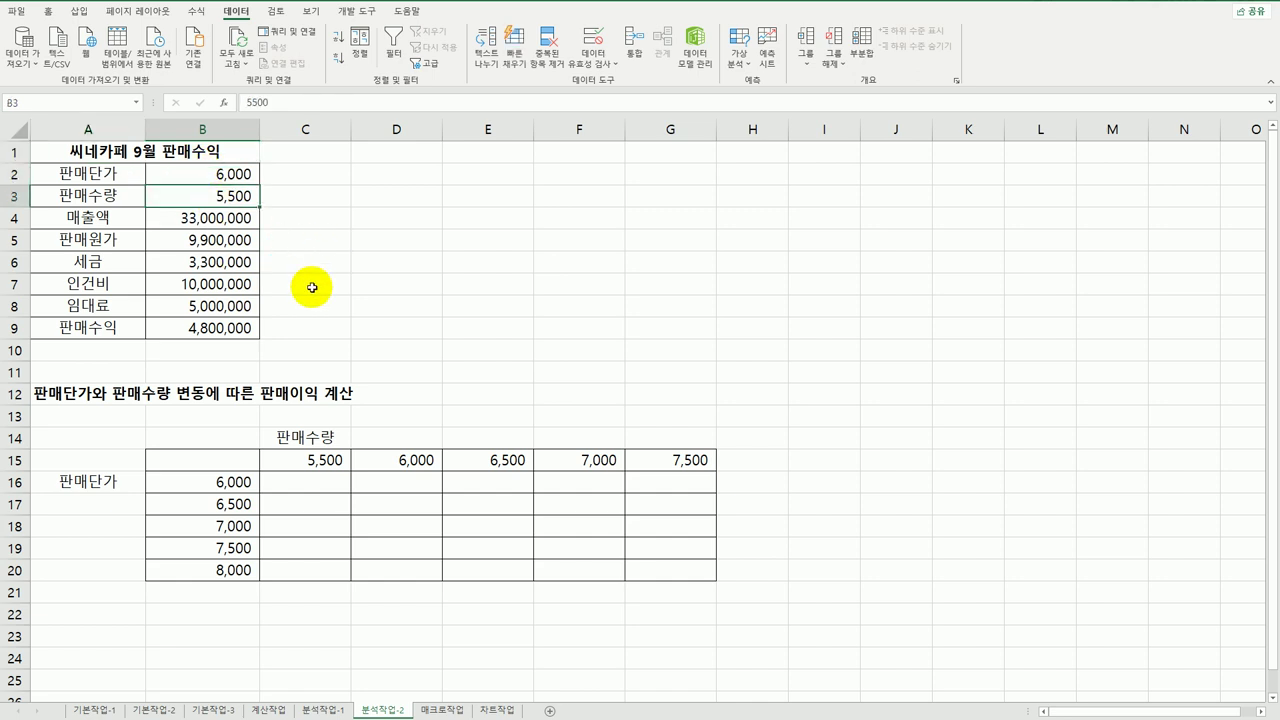
click(212, 218)
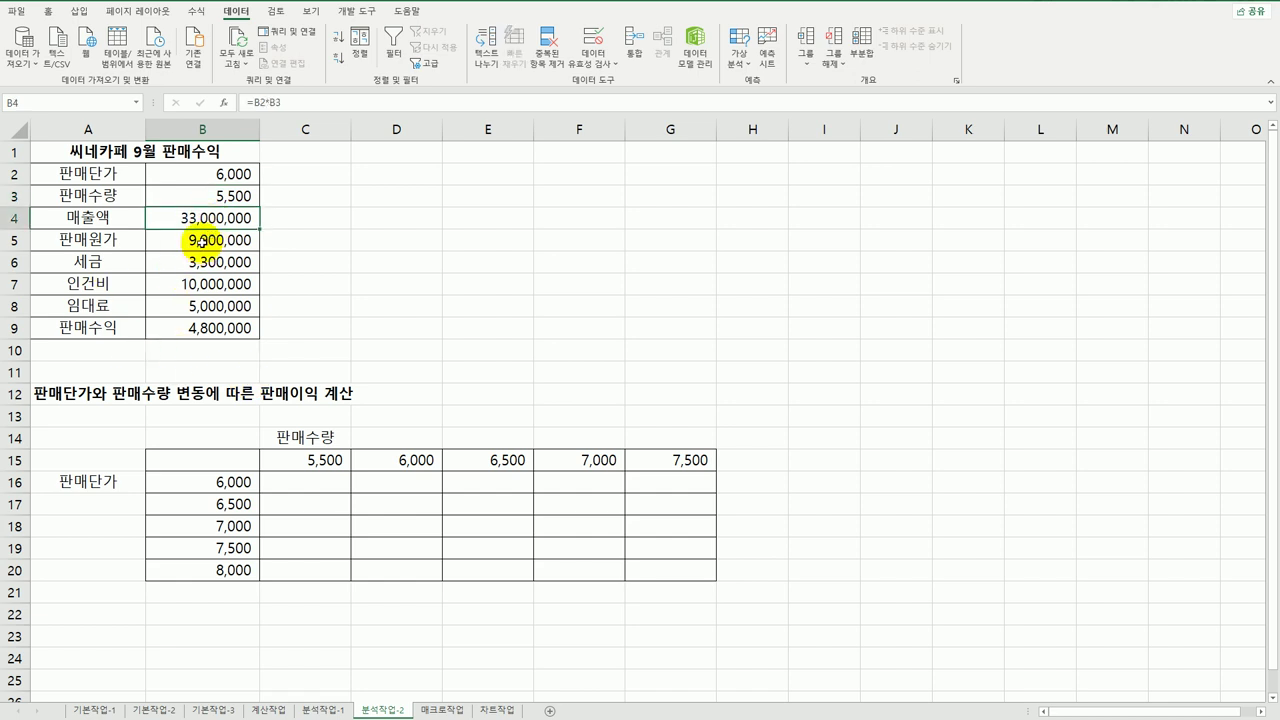
click(201, 241)
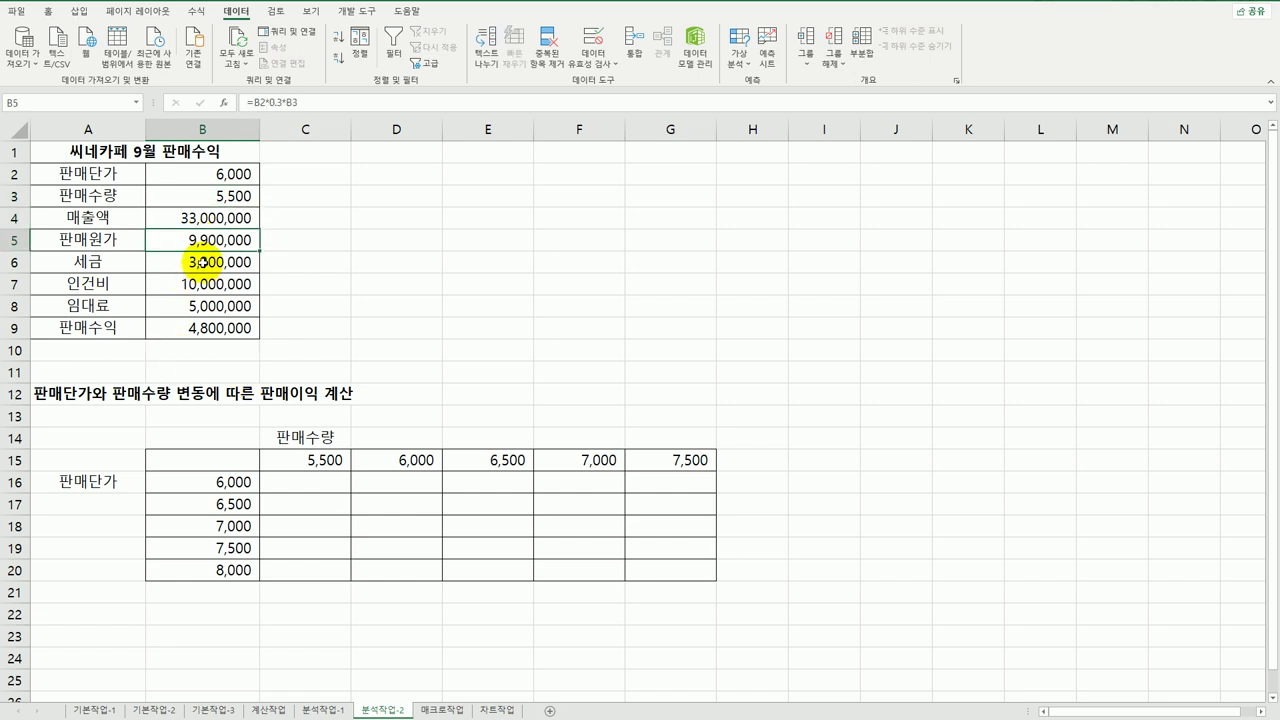
click(201, 262)
click(202, 285)
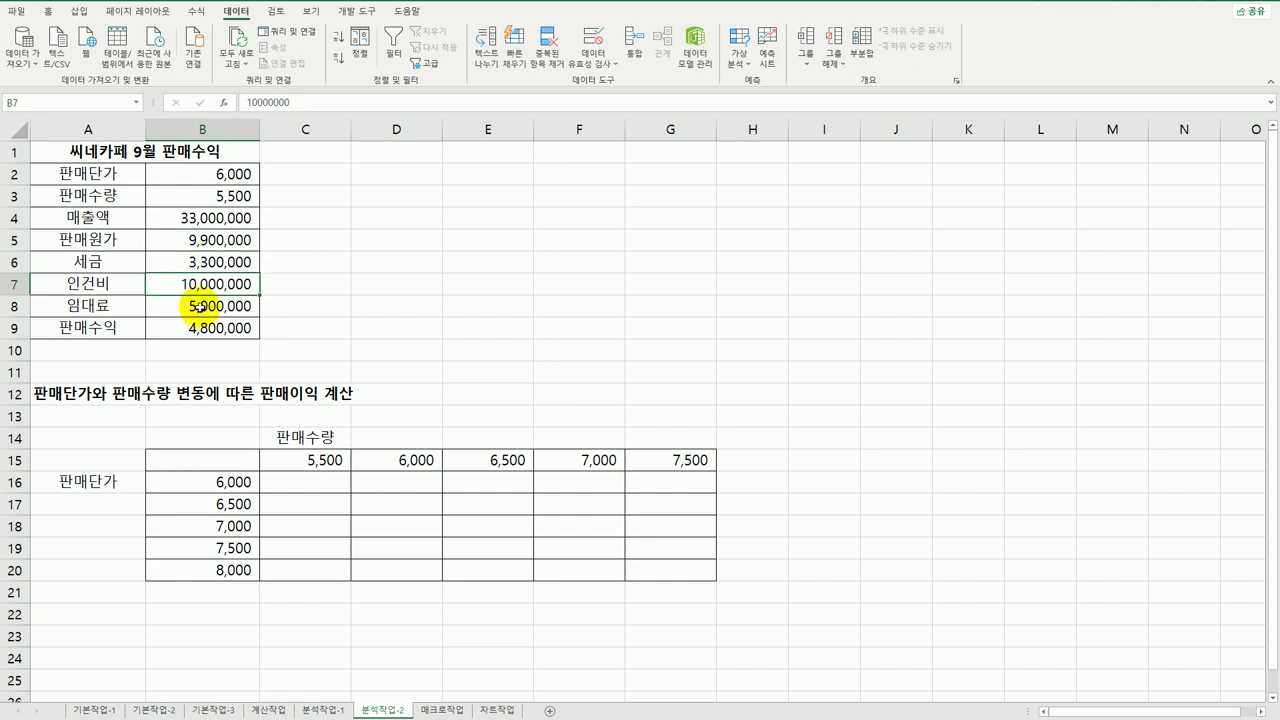
click(200, 307)
click(195, 328)
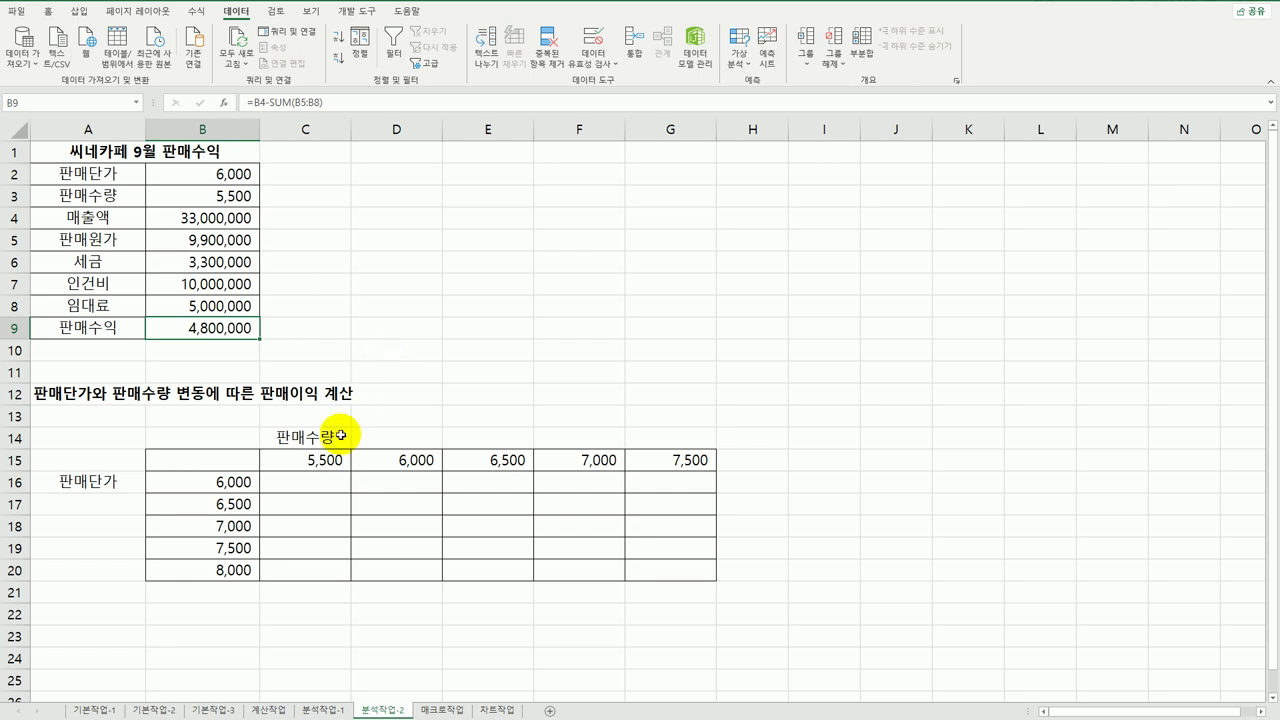
click(322, 460)
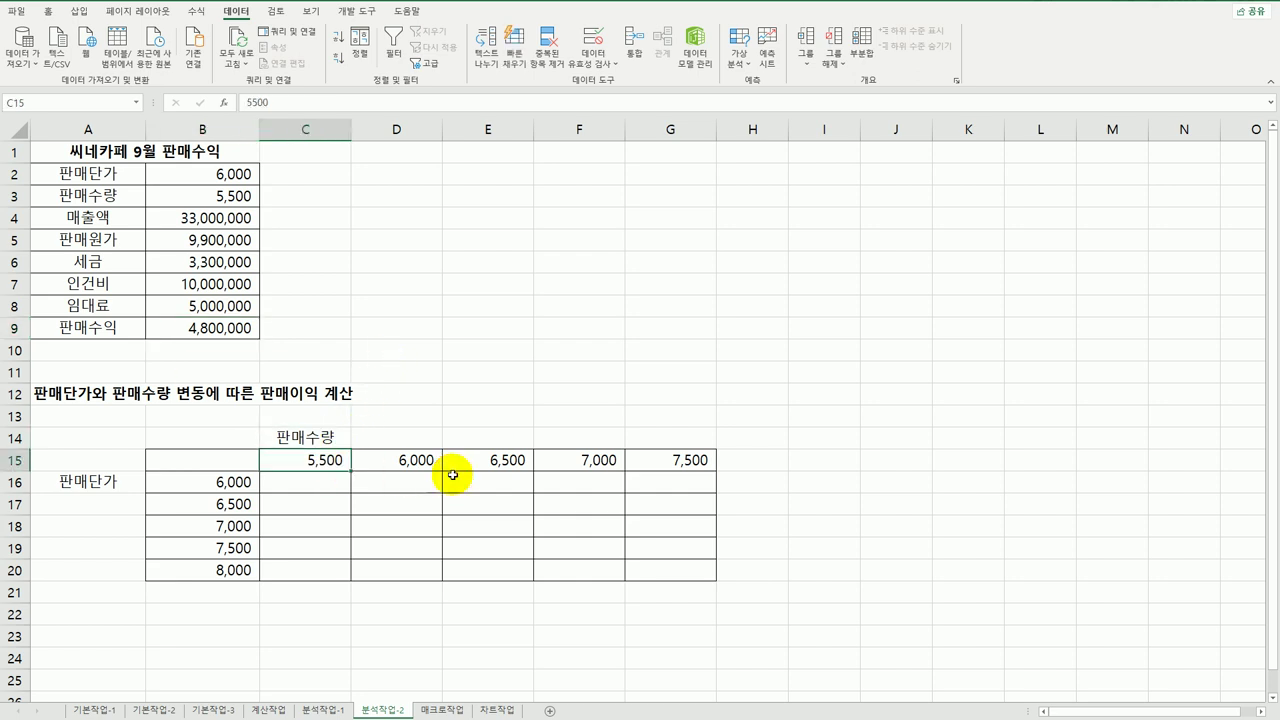
click(677, 458)
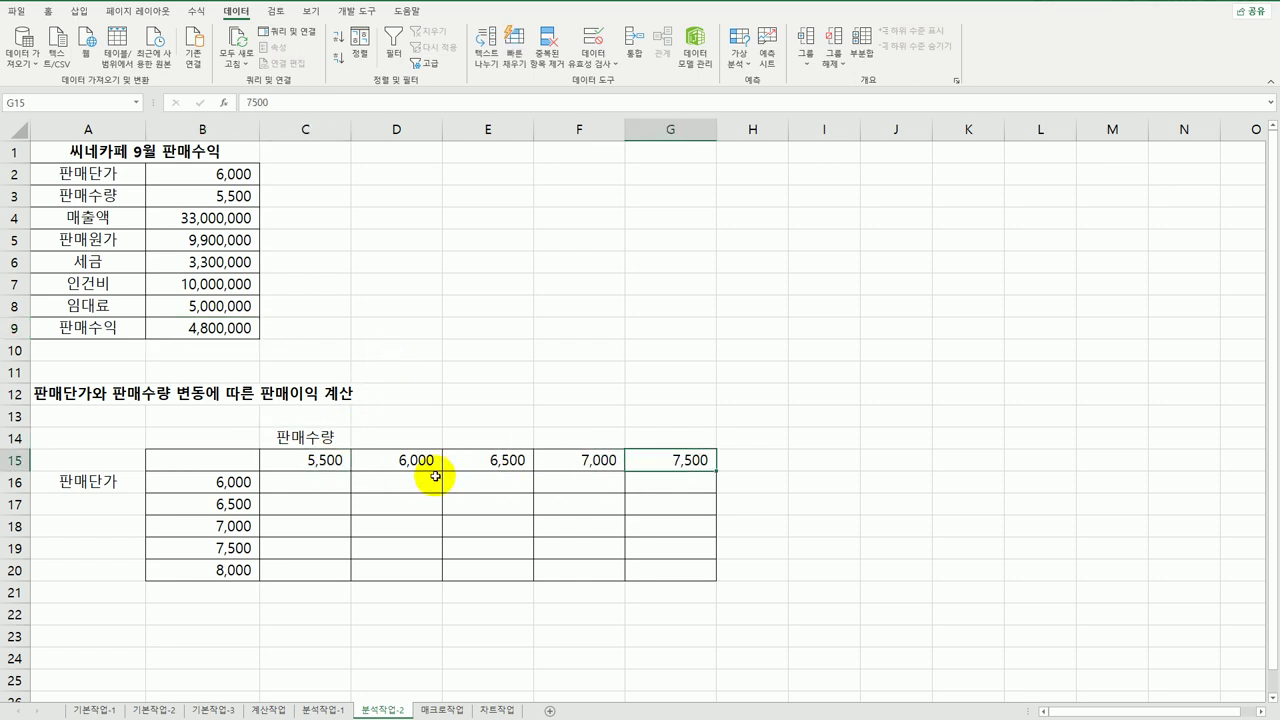
click(220, 487)
click(214, 572)
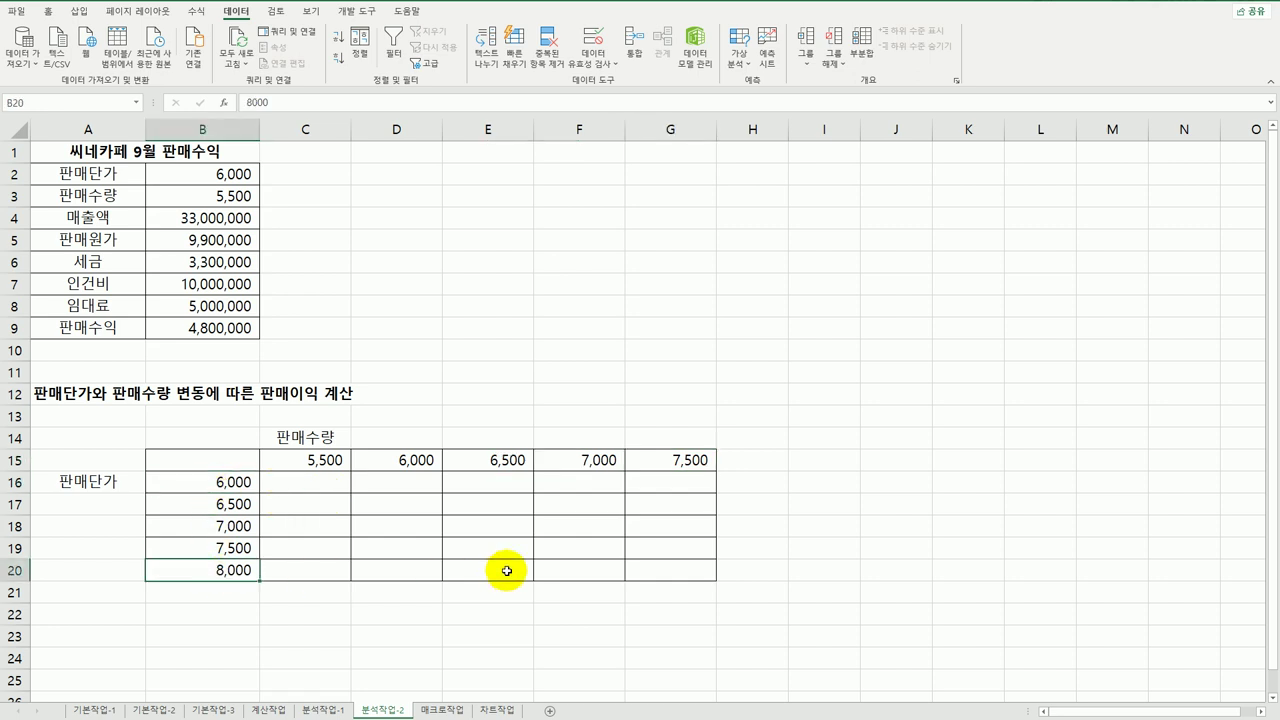
click(205, 330)
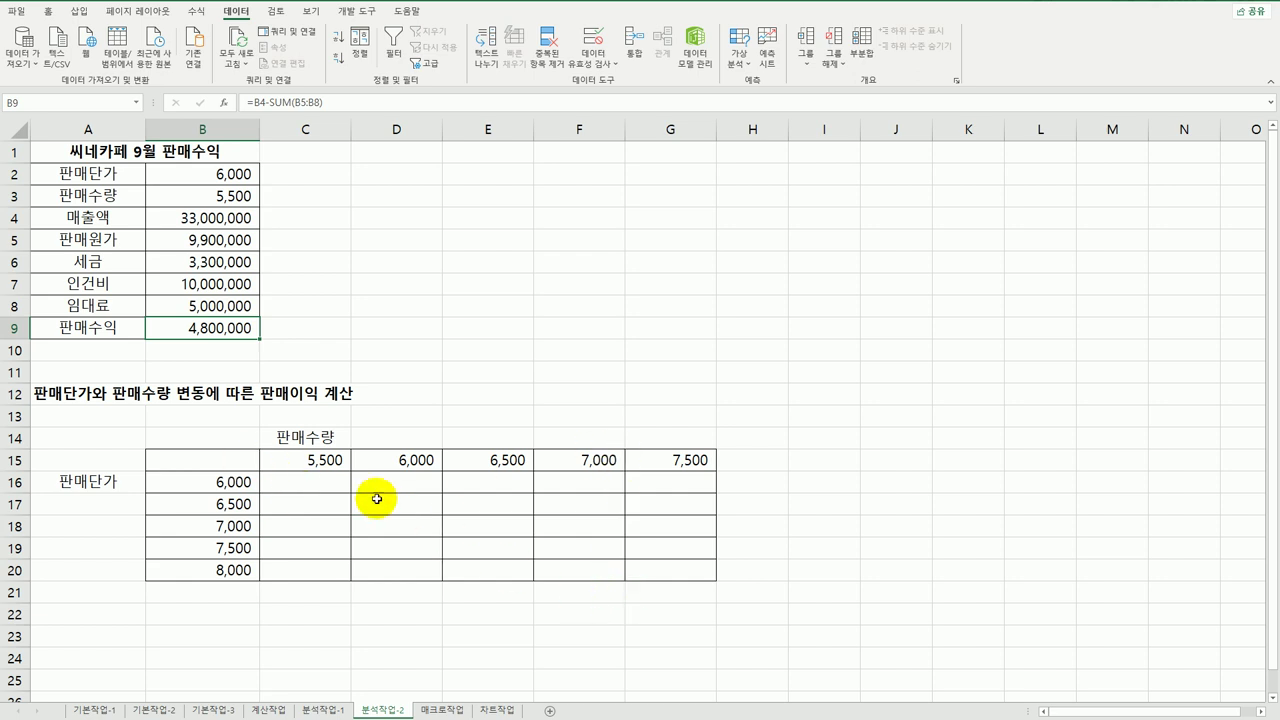
Link the grid's corner cell B15 to the 판매수익 result with the formula =B9
click(200, 462)
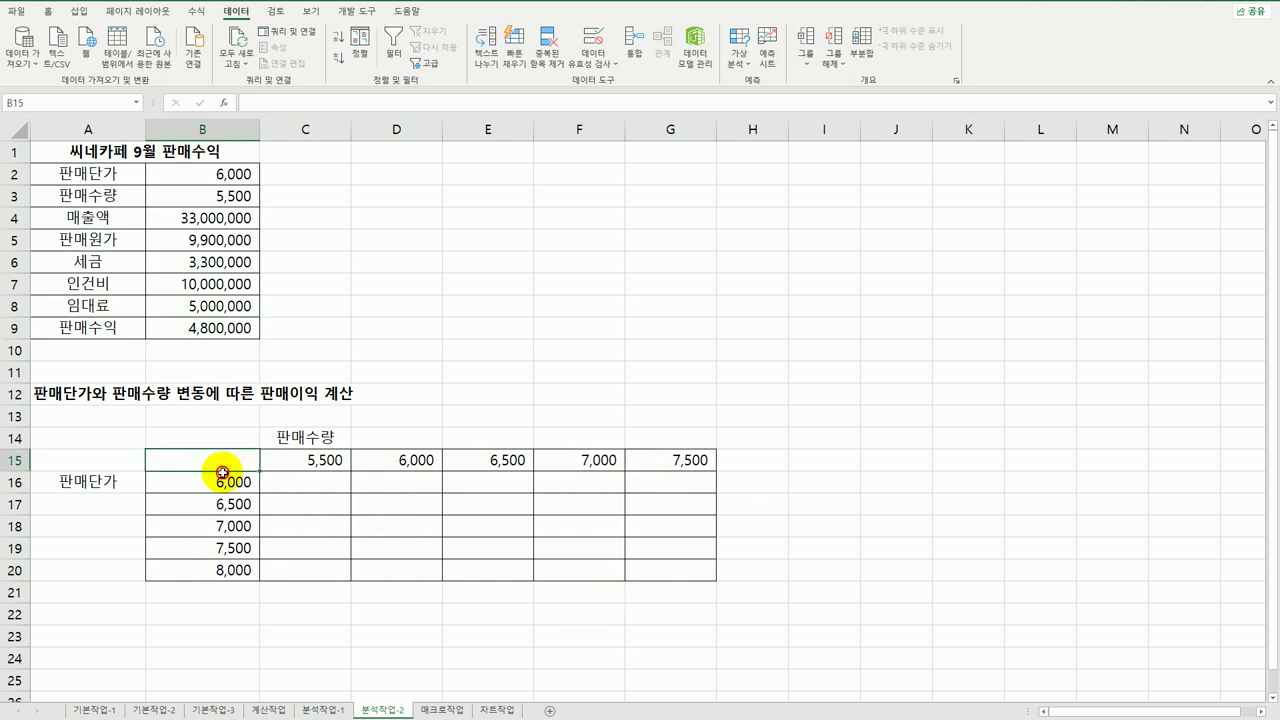
text(=)
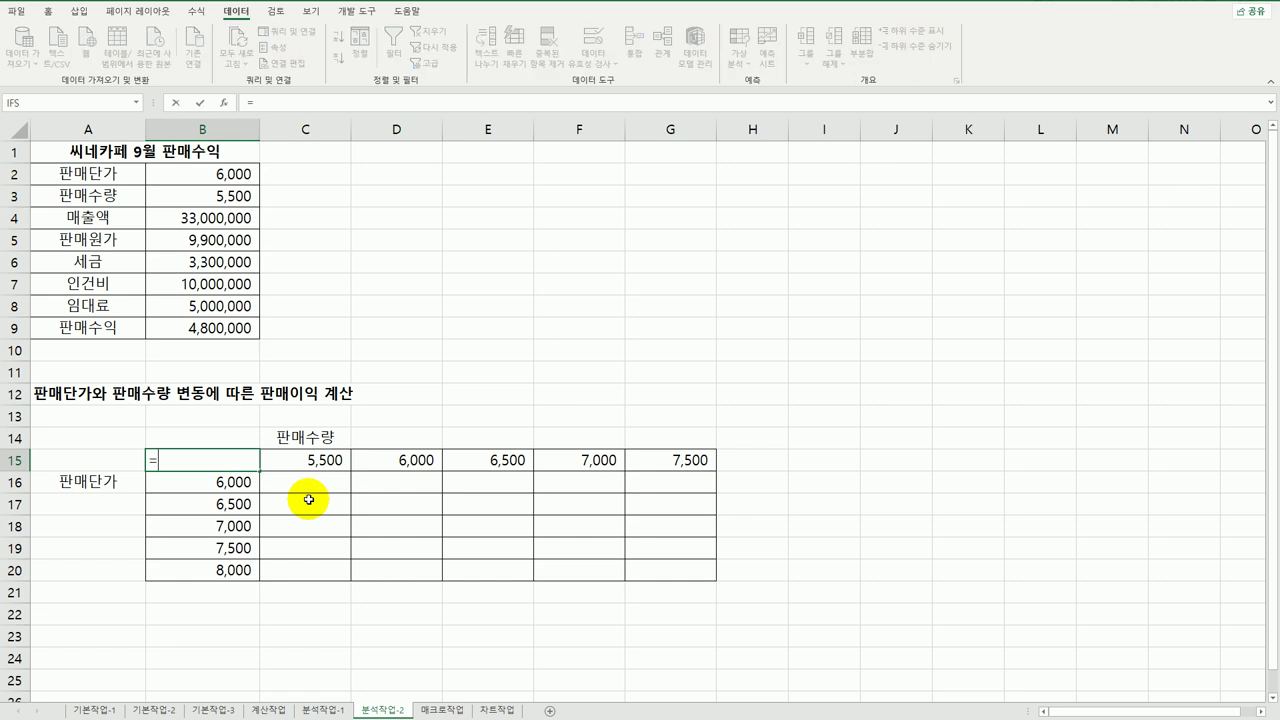
click(231, 332)
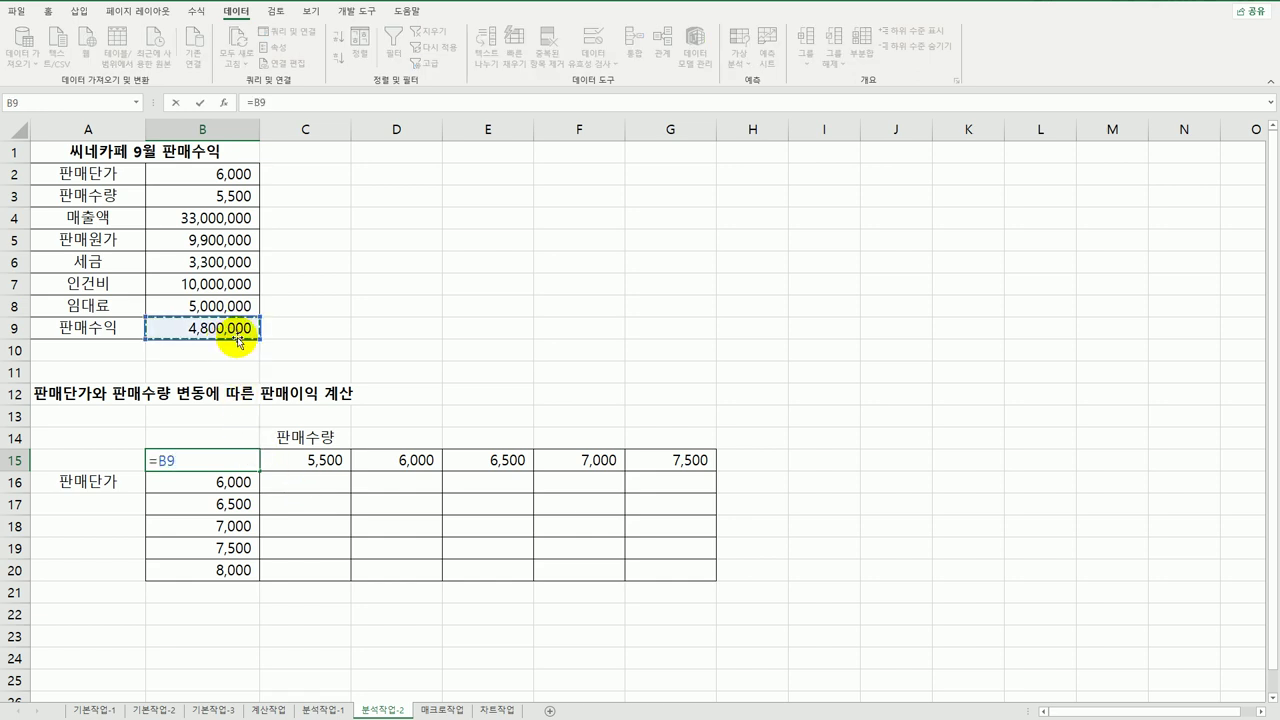
key(ctrl+Return)
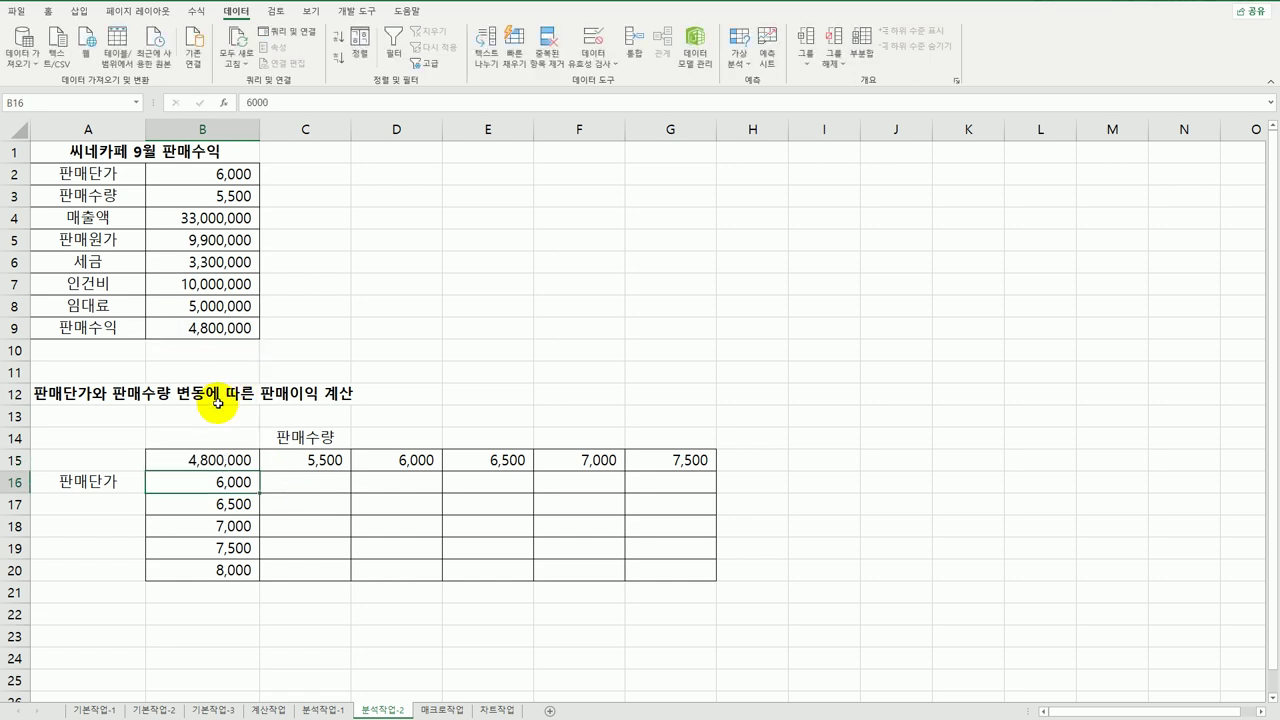
Fill the grid B15:G20 with a what-if data table using B3 as row input cell and B2 as column input cell
mouse_move(247, 460)
mouse_down()
mouse_move(666, 463)
mouse_move(684, 553)
mouse_up()
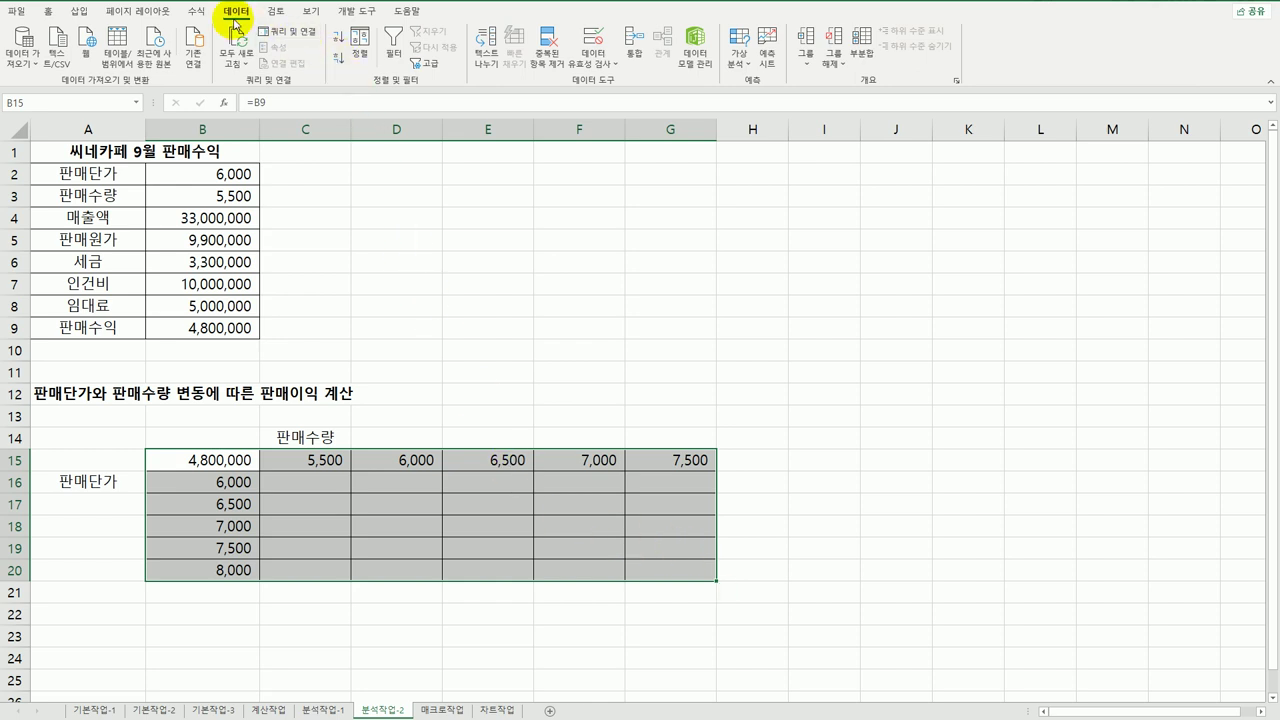
click(740, 58)
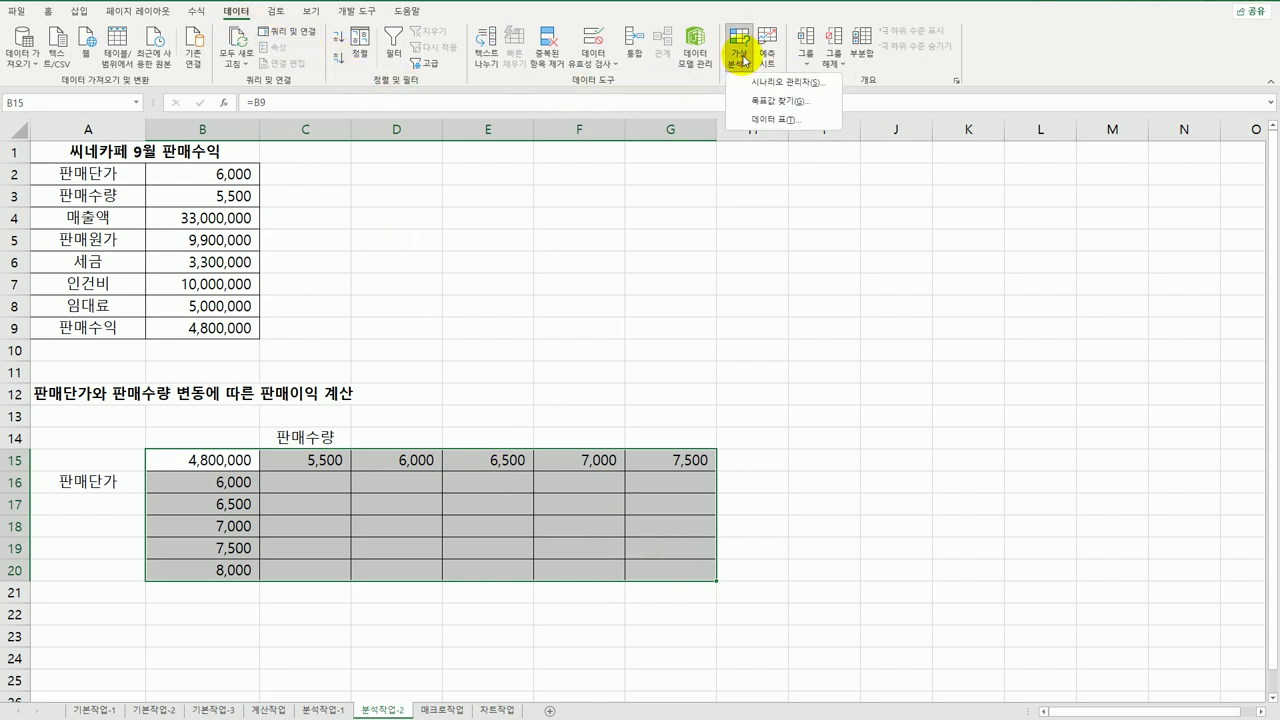
click(760, 120)
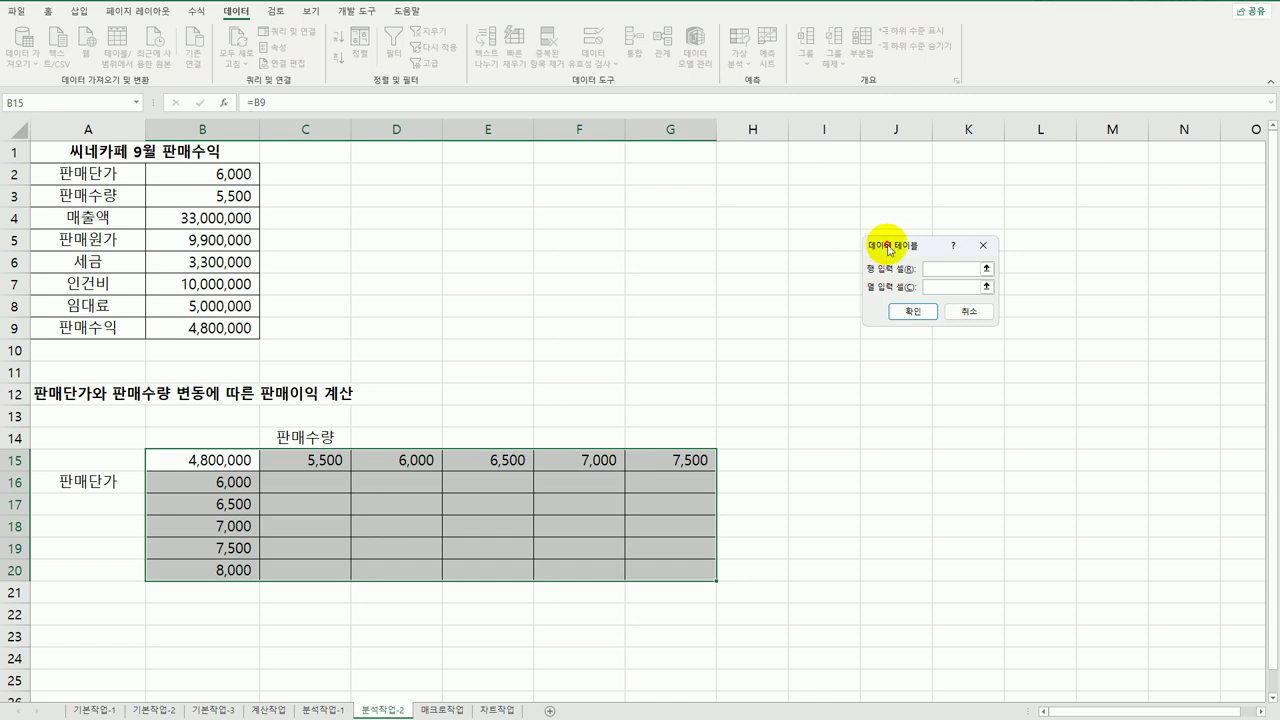
drag(888, 250, 461, 255)
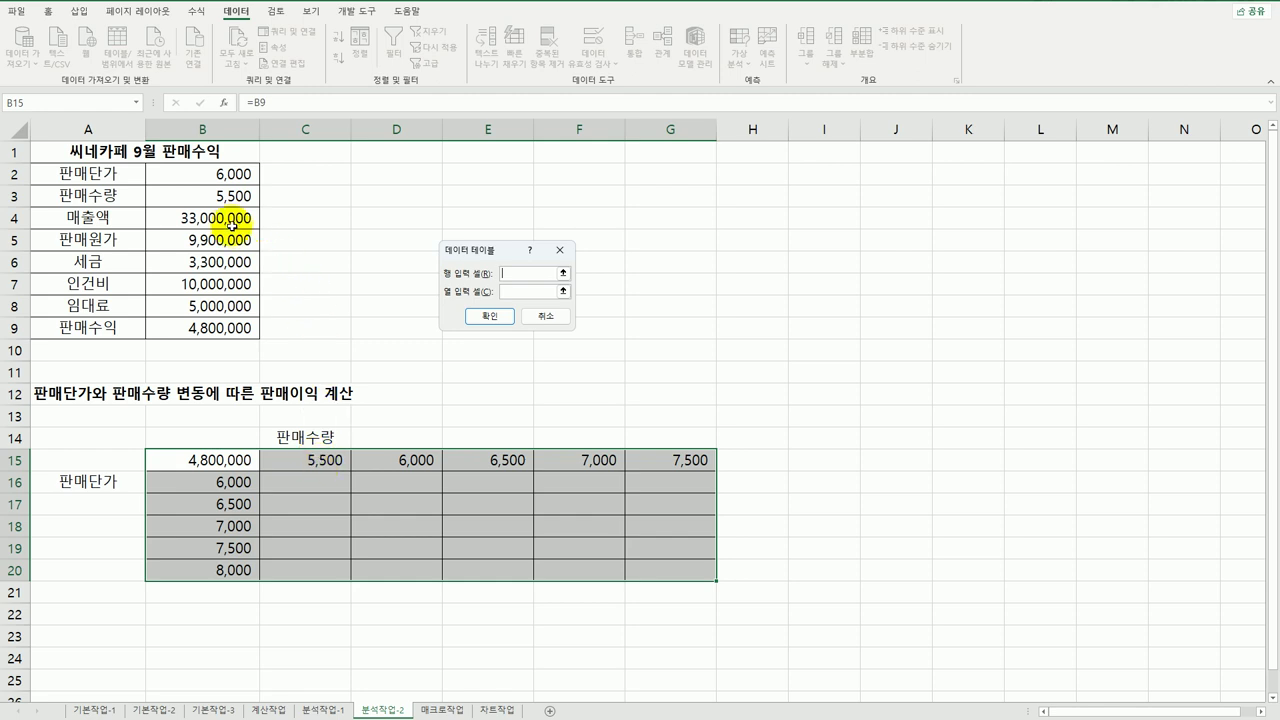
click(209, 195)
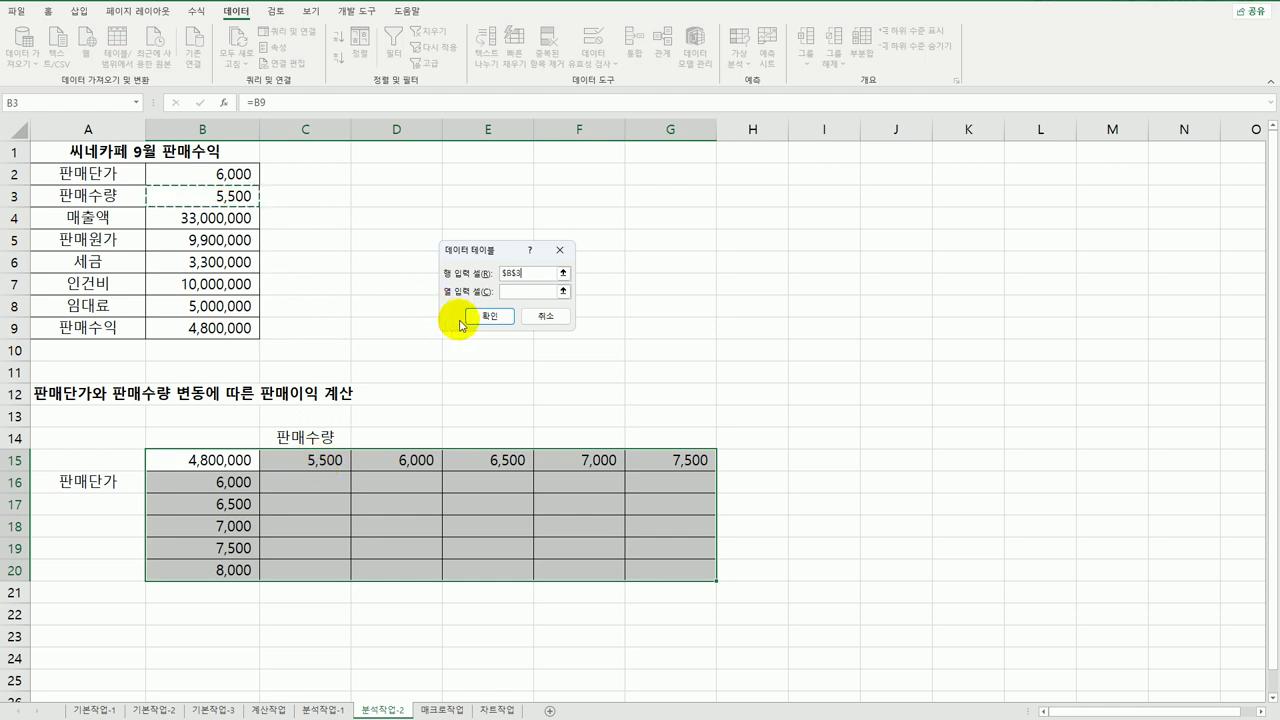
click(519, 291)
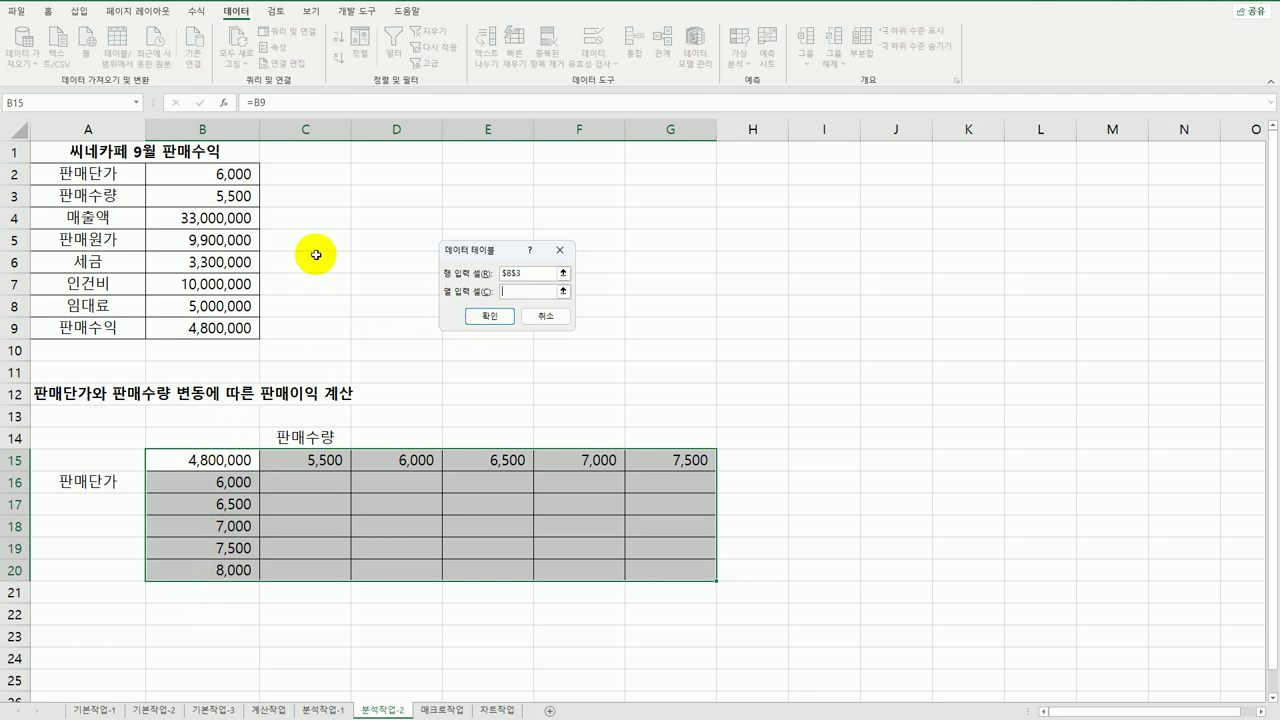
click(233, 176)
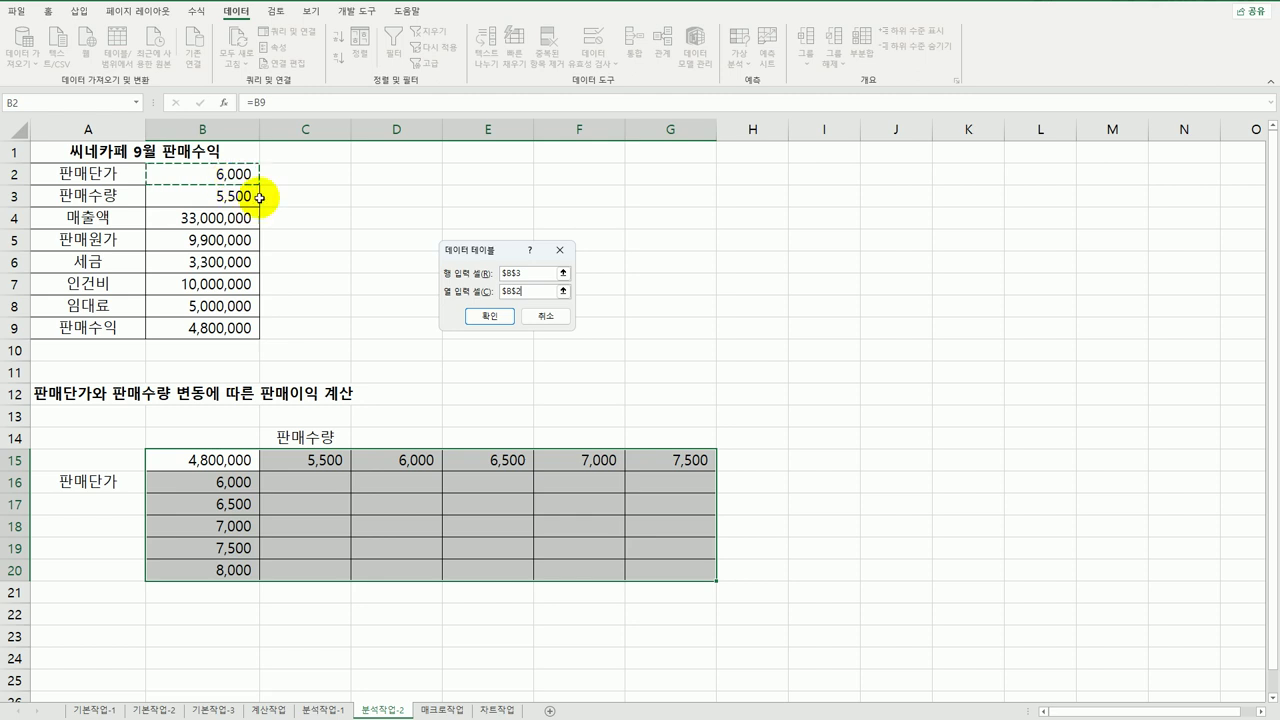
click(490, 317)
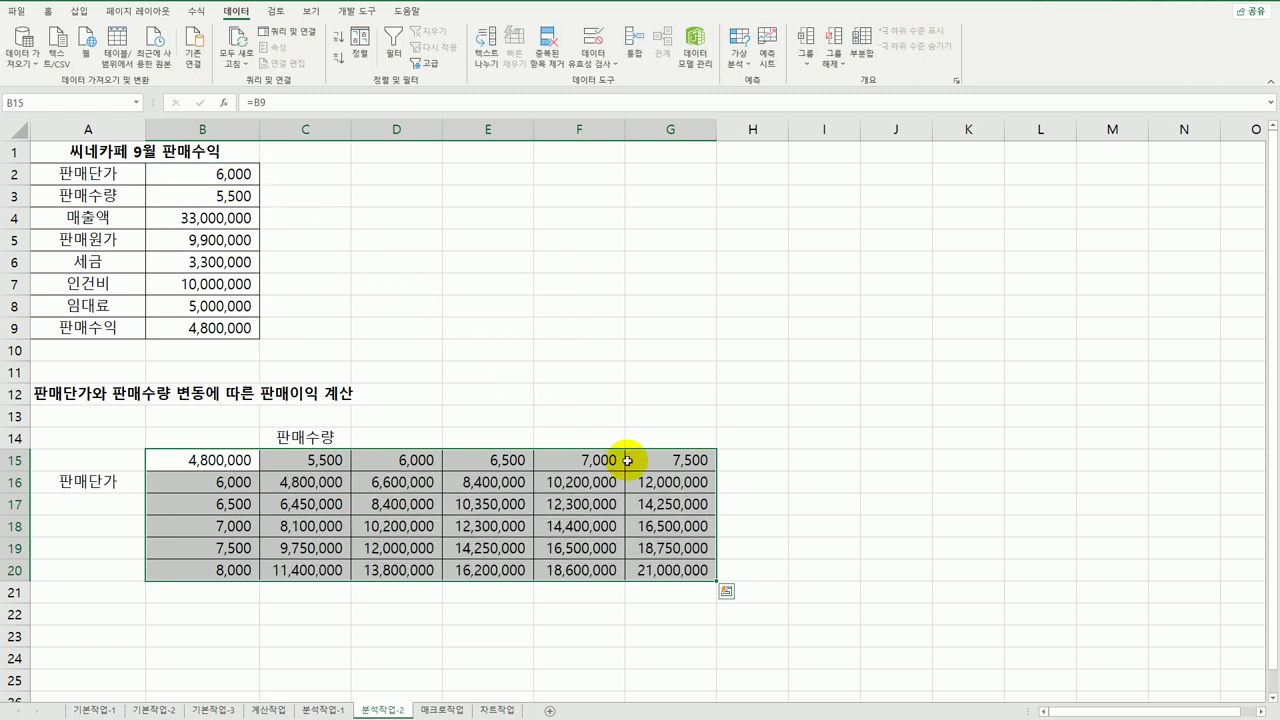
click(681, 564)
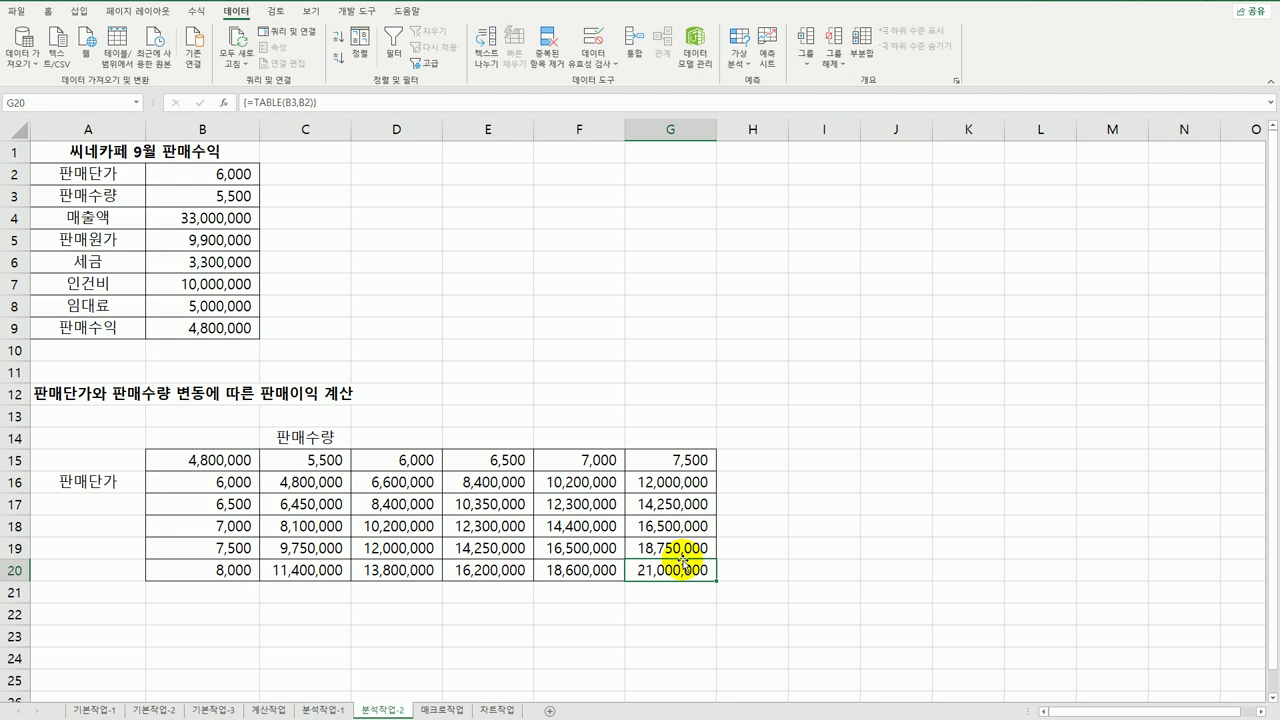
click(550, 396)
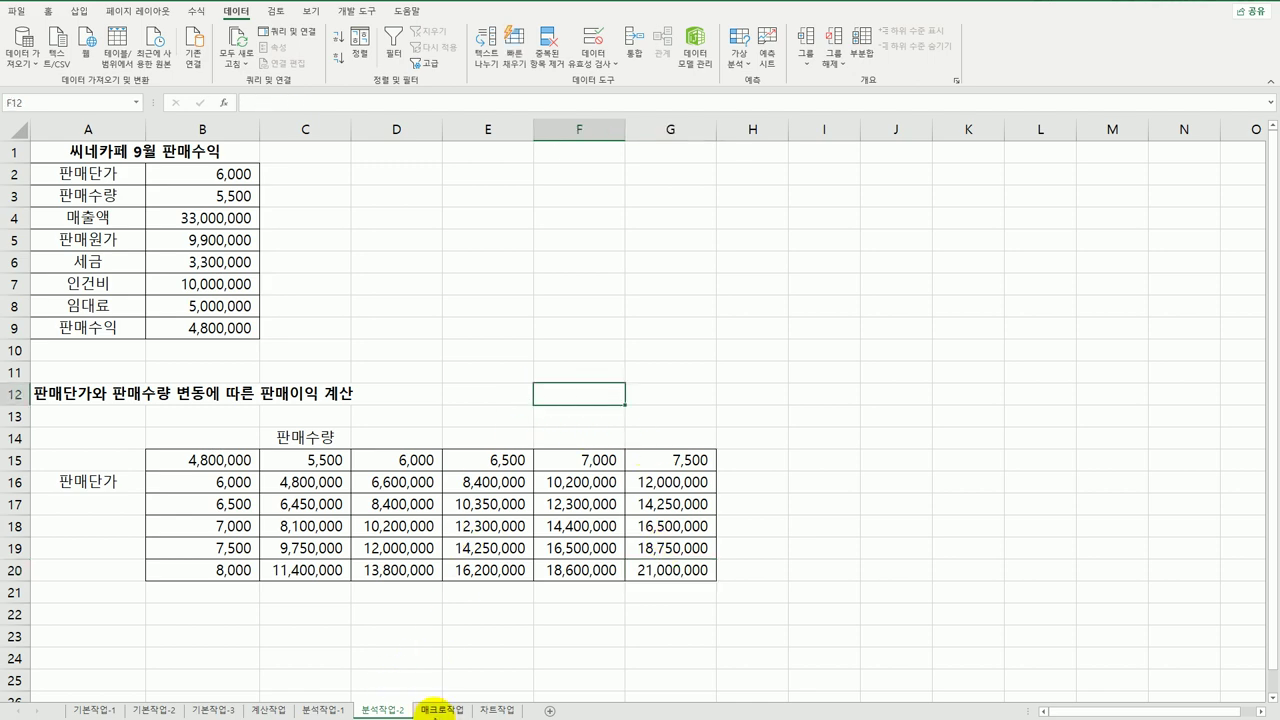
Open the 매크로작업 sheet and start recording a macro named 합계
click(441, 710)
click(659, 449)
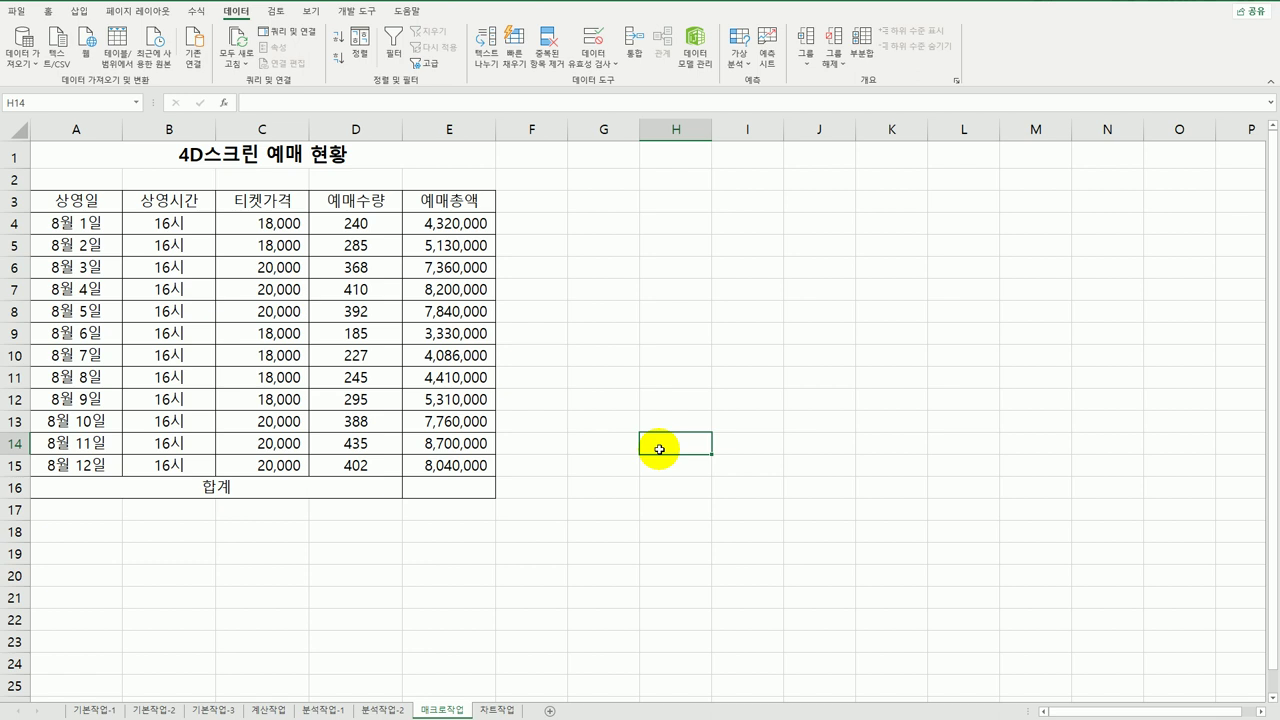
click(624, 312)
click(616, 222)
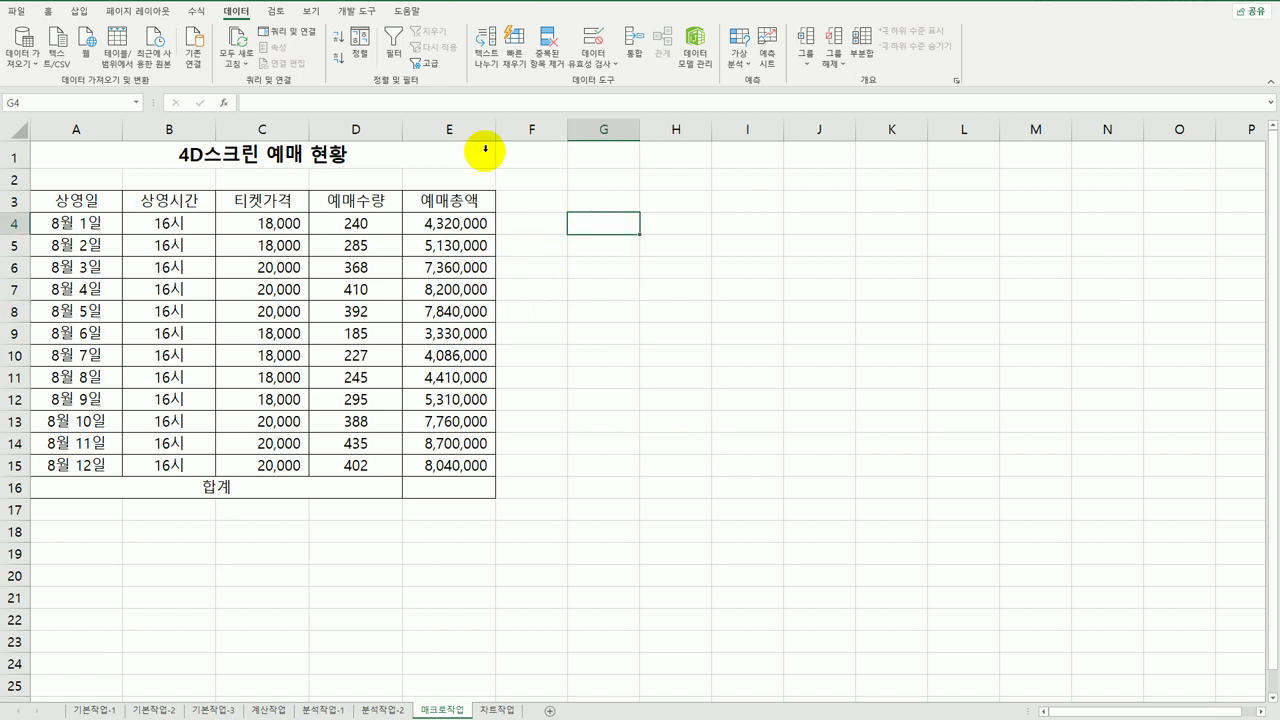
click(357, 11)
click(100, 32)
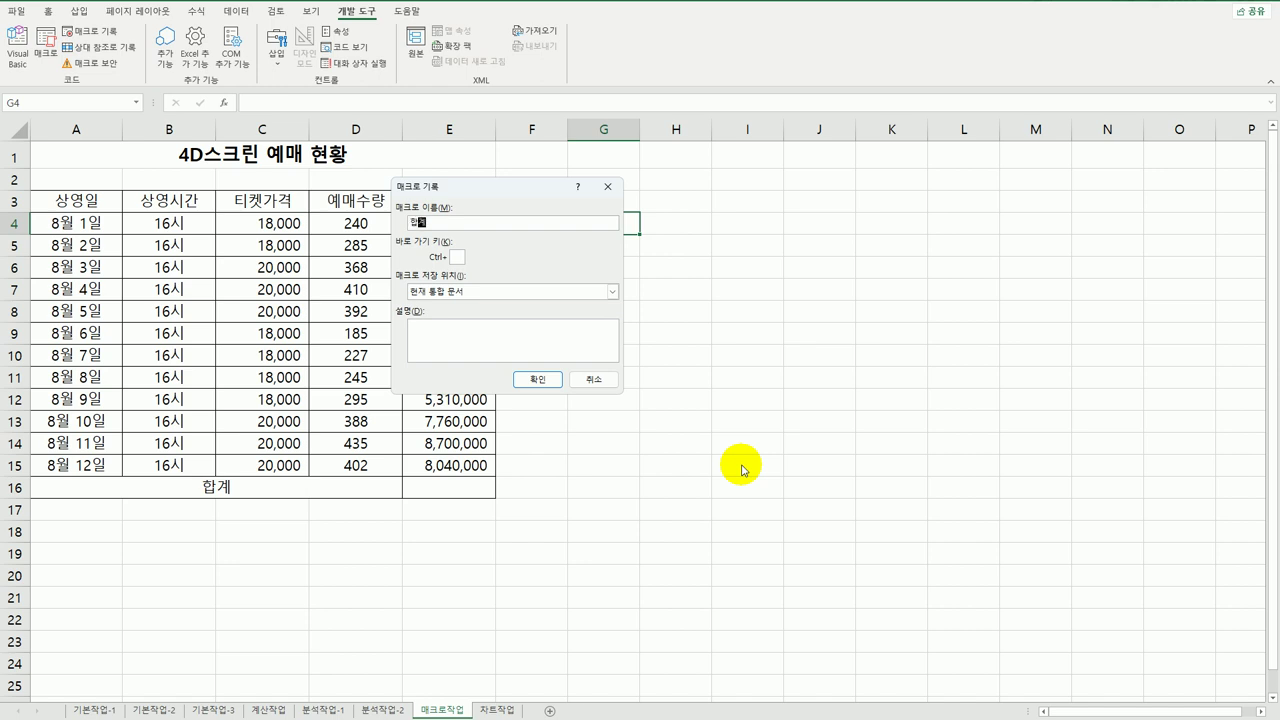
click(541, 378)
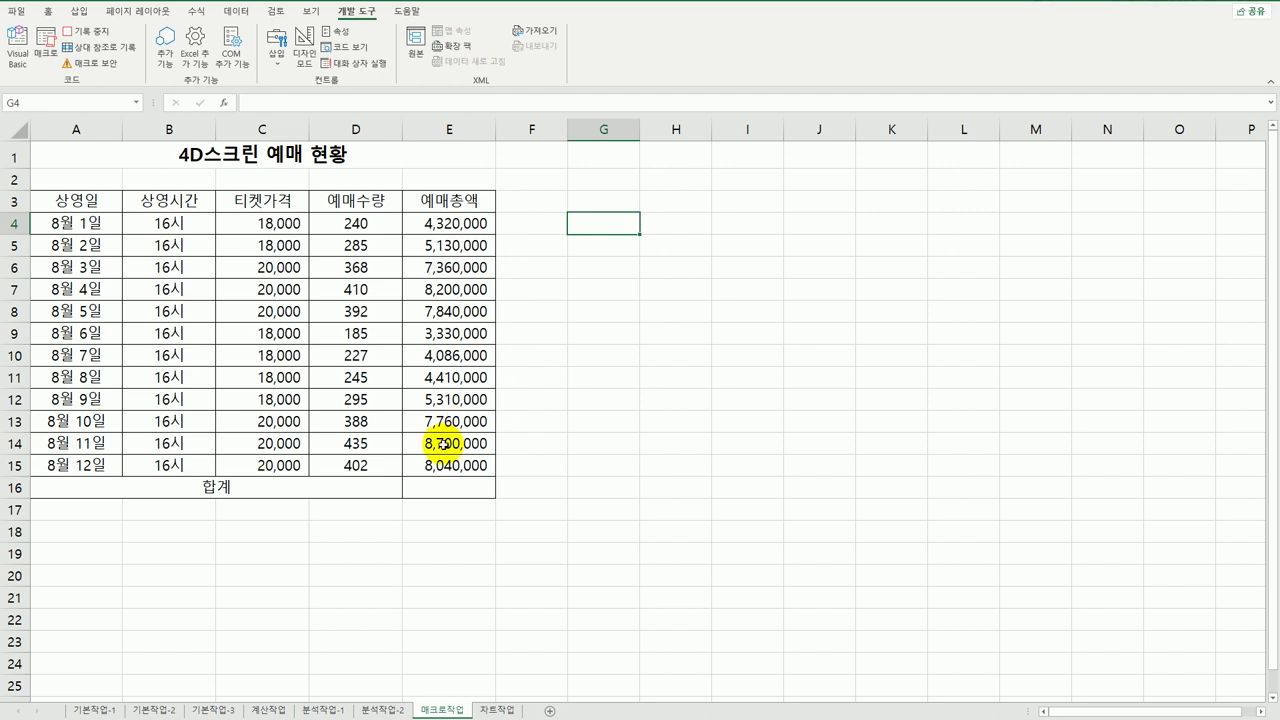
Total the 예매총액 column in cell E16 with a SUM formula over E4:E15
click(444, 486)
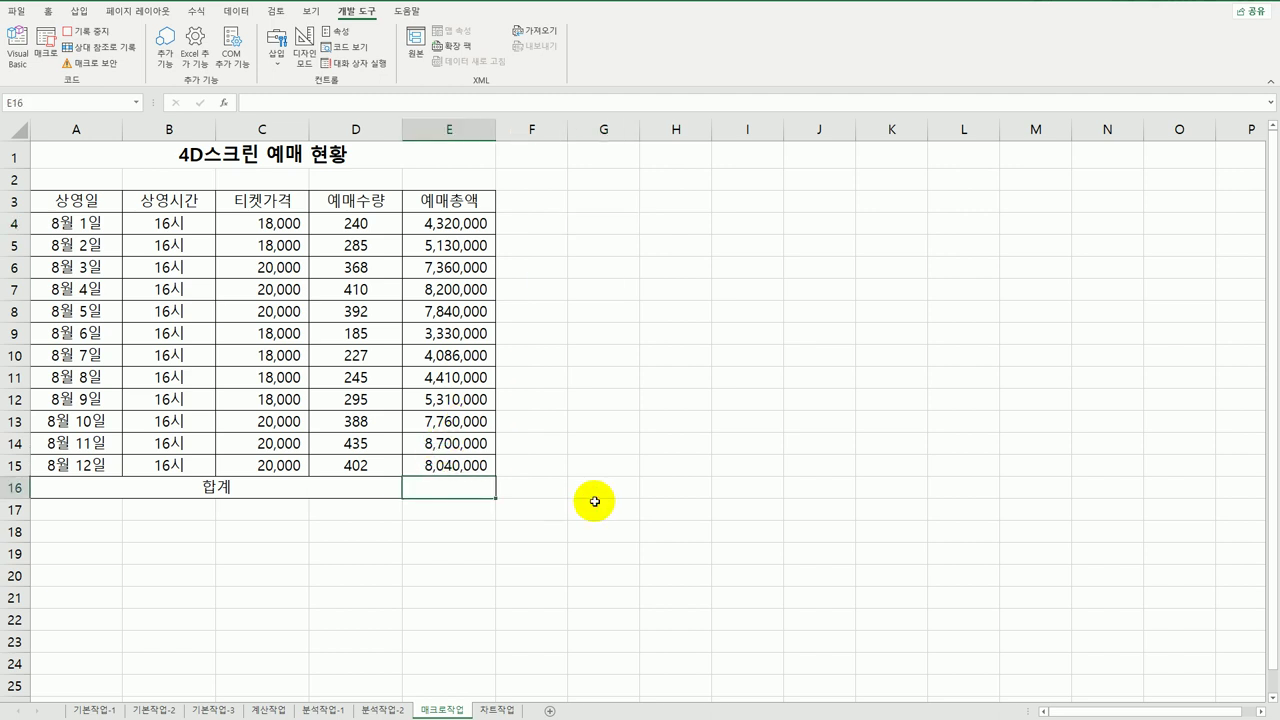
text(=)
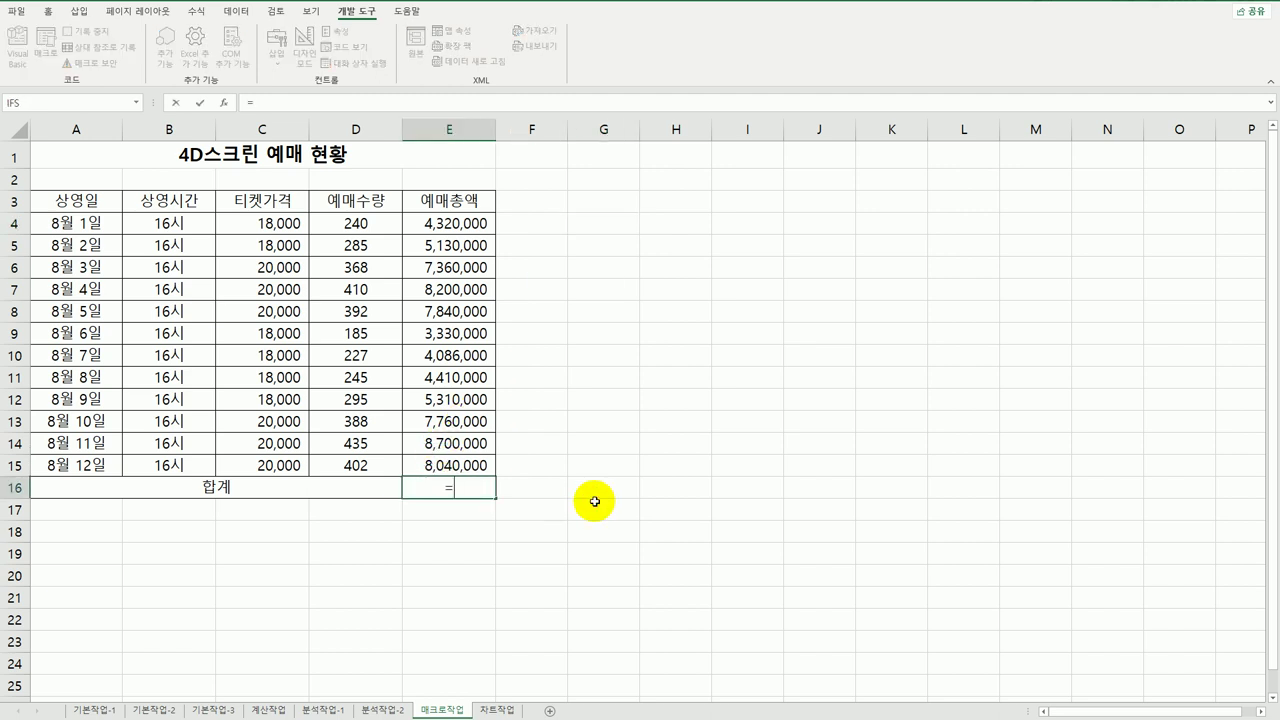
text(sum()
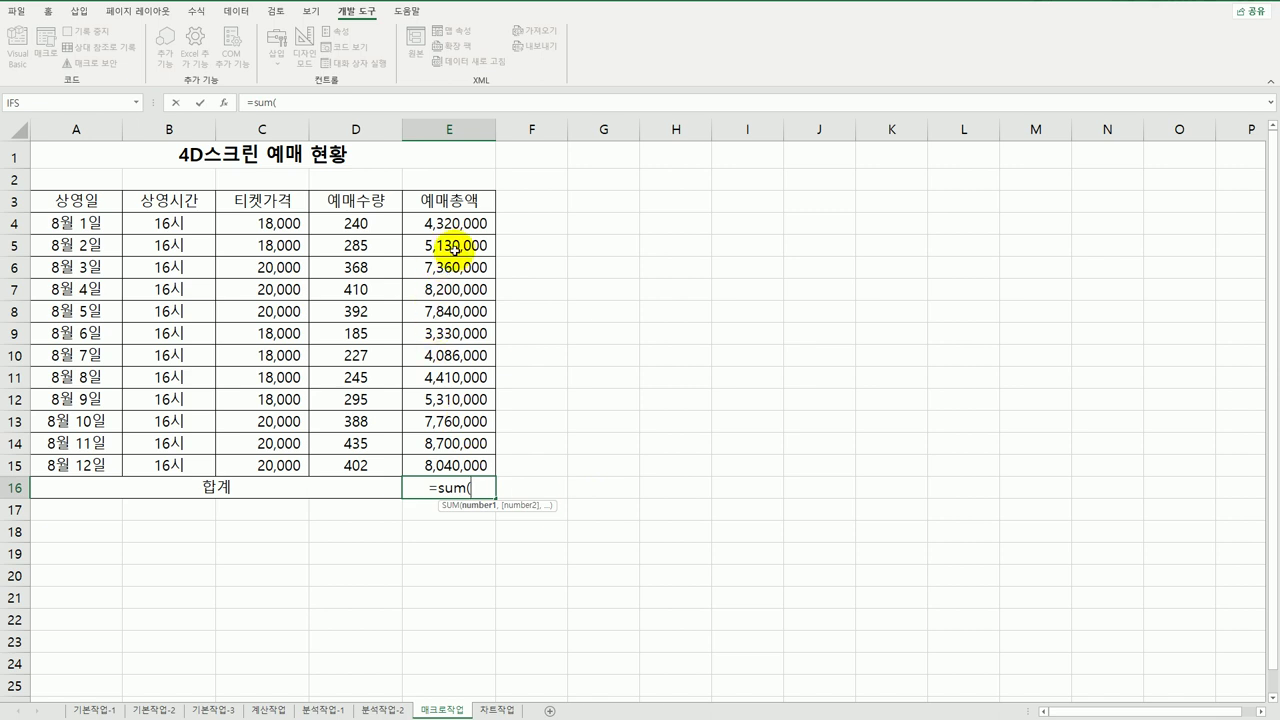
drag(454, 226, 451, 463)
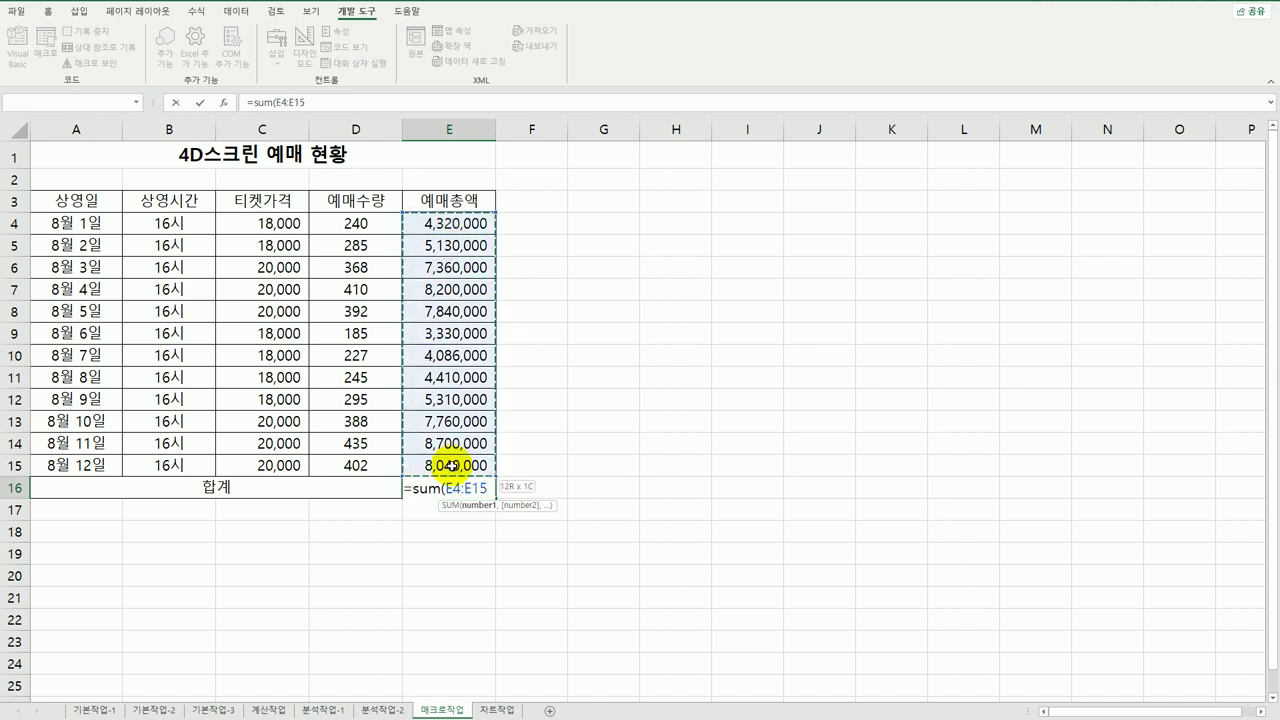
key(Return)
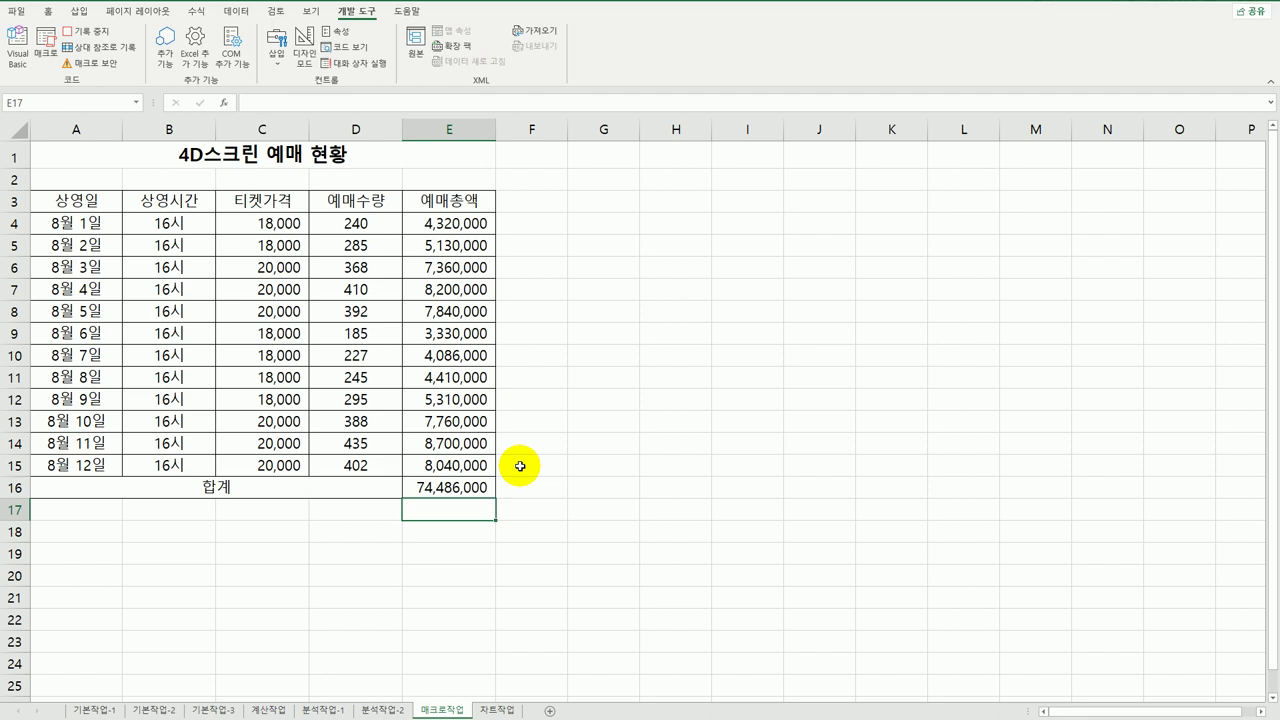
click(471, 487)
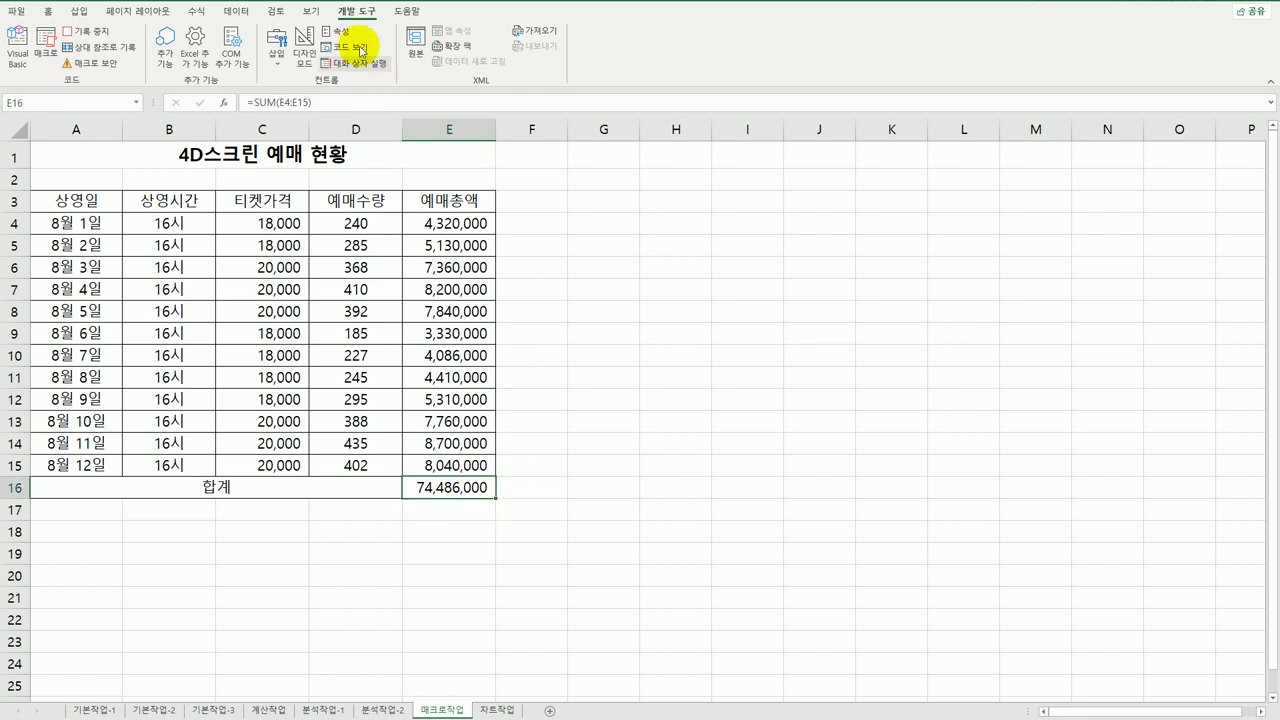
Stop the macro recording and draw a form-control button over G3:H4 with the 합계 macro assigned
click(100, 32)
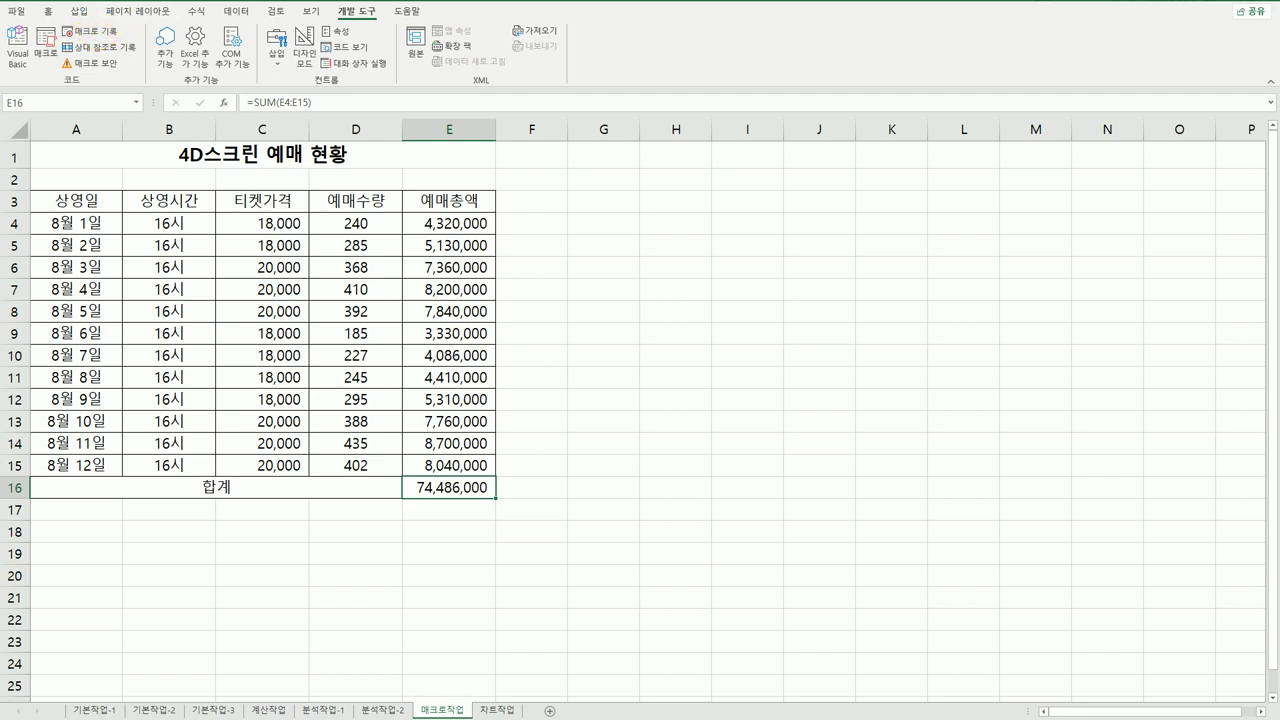
click(274, 60)
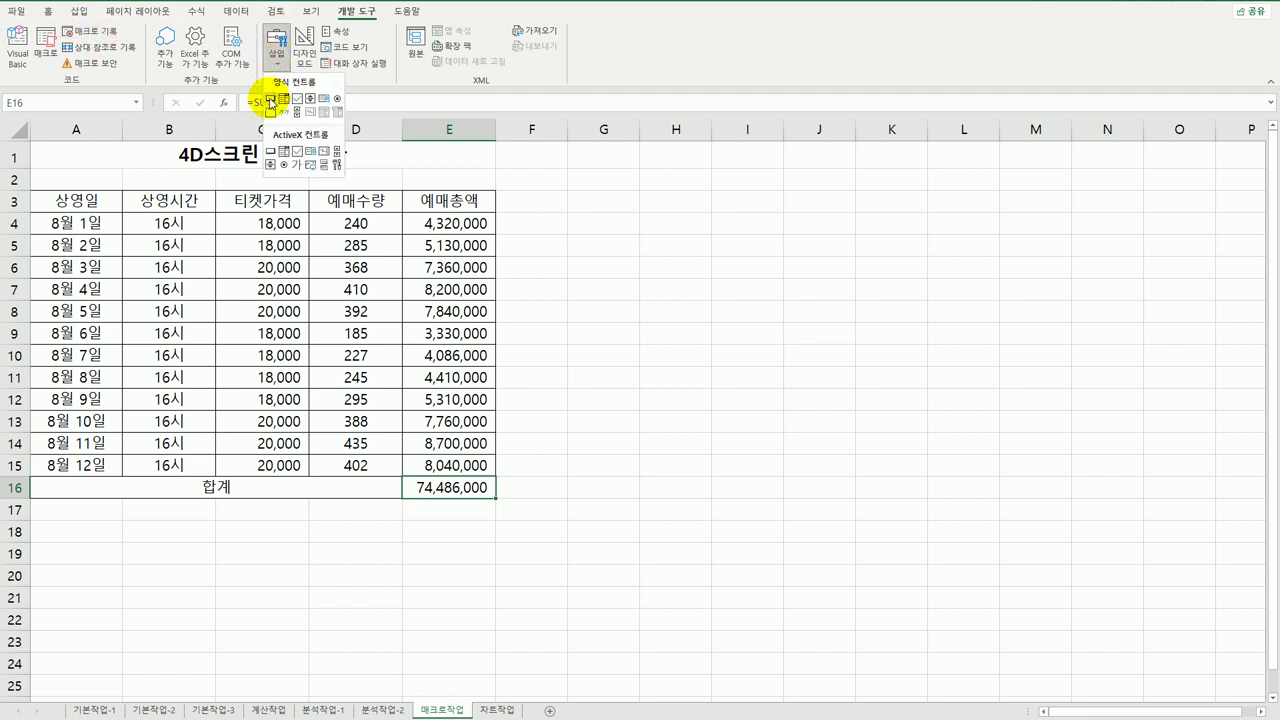
click(271, 101)
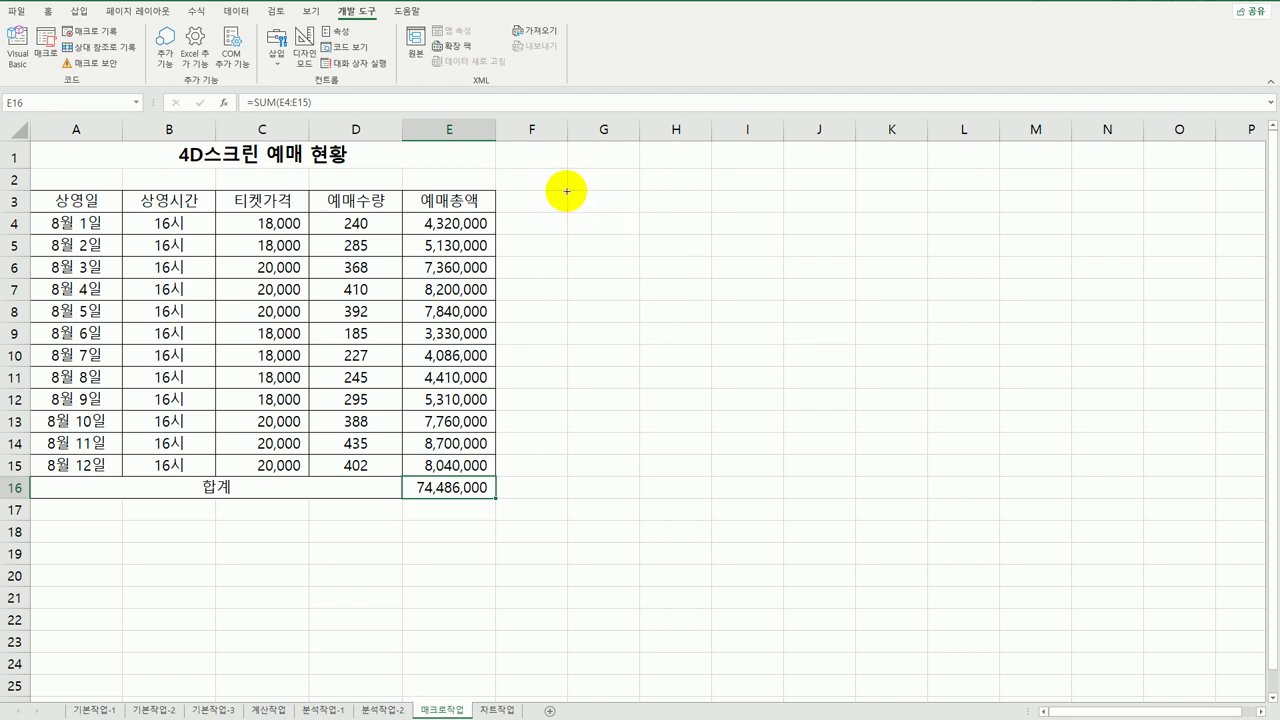
drag(567, 191, 681, 232)
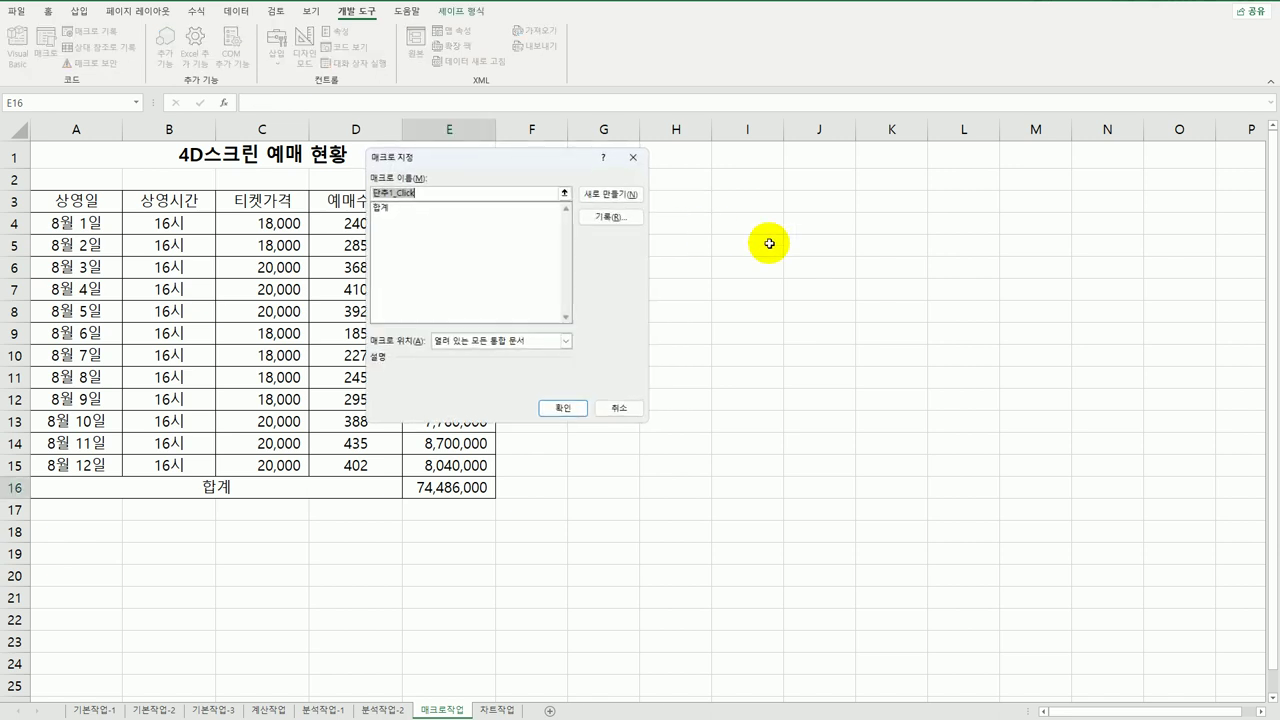
click(409, 209)
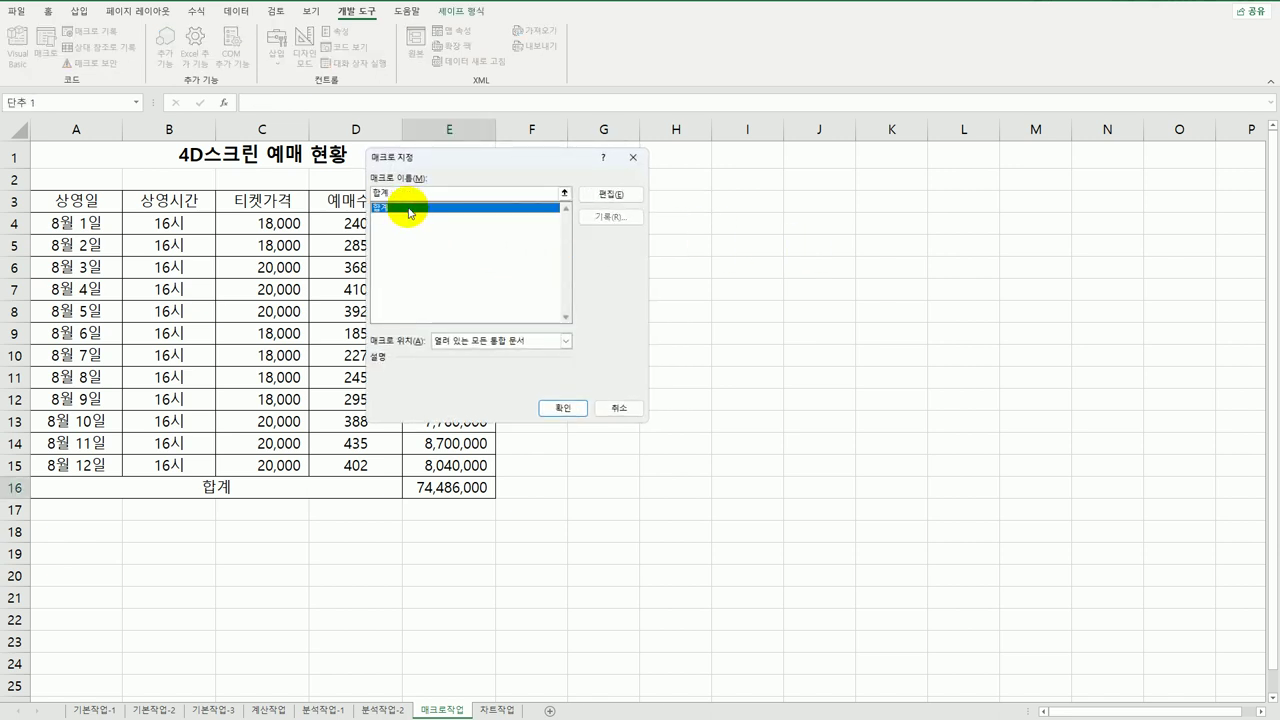
click(563, 408)
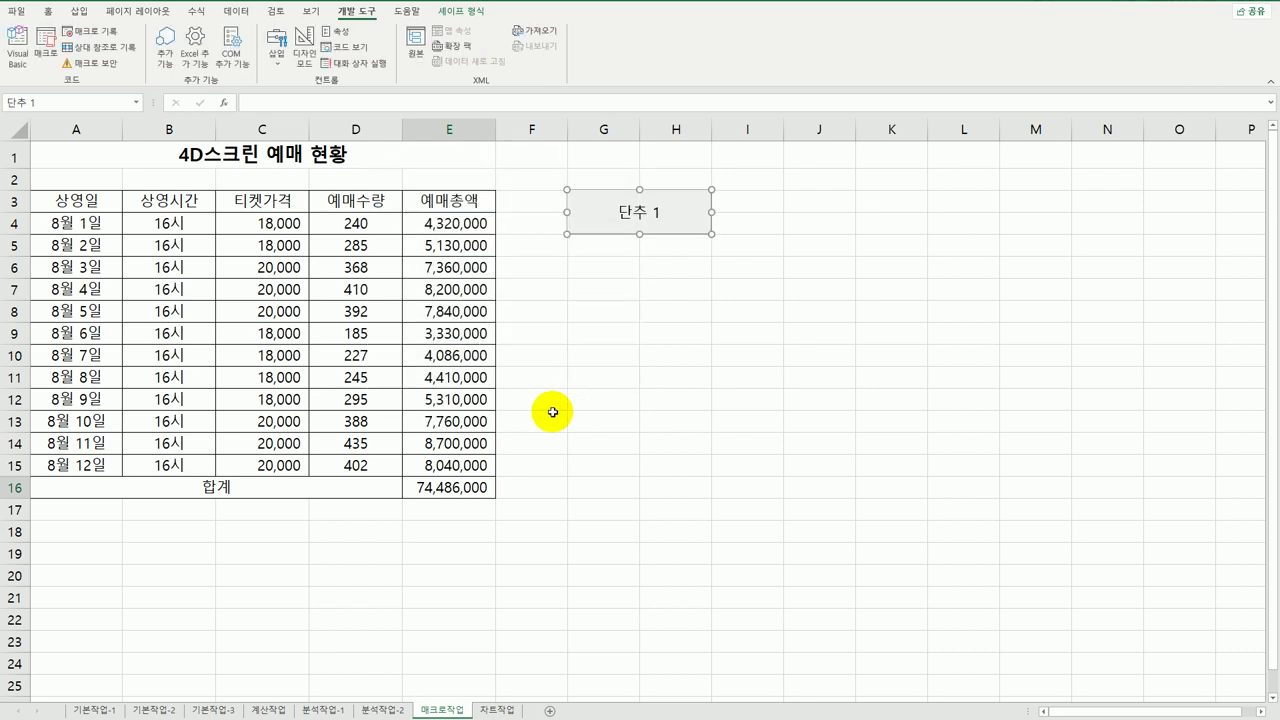
Label the new form-control button 합계
text(gk)
key(BackSpace)
key(BackSpace)
key(BackSpace)
key(BackSpace)
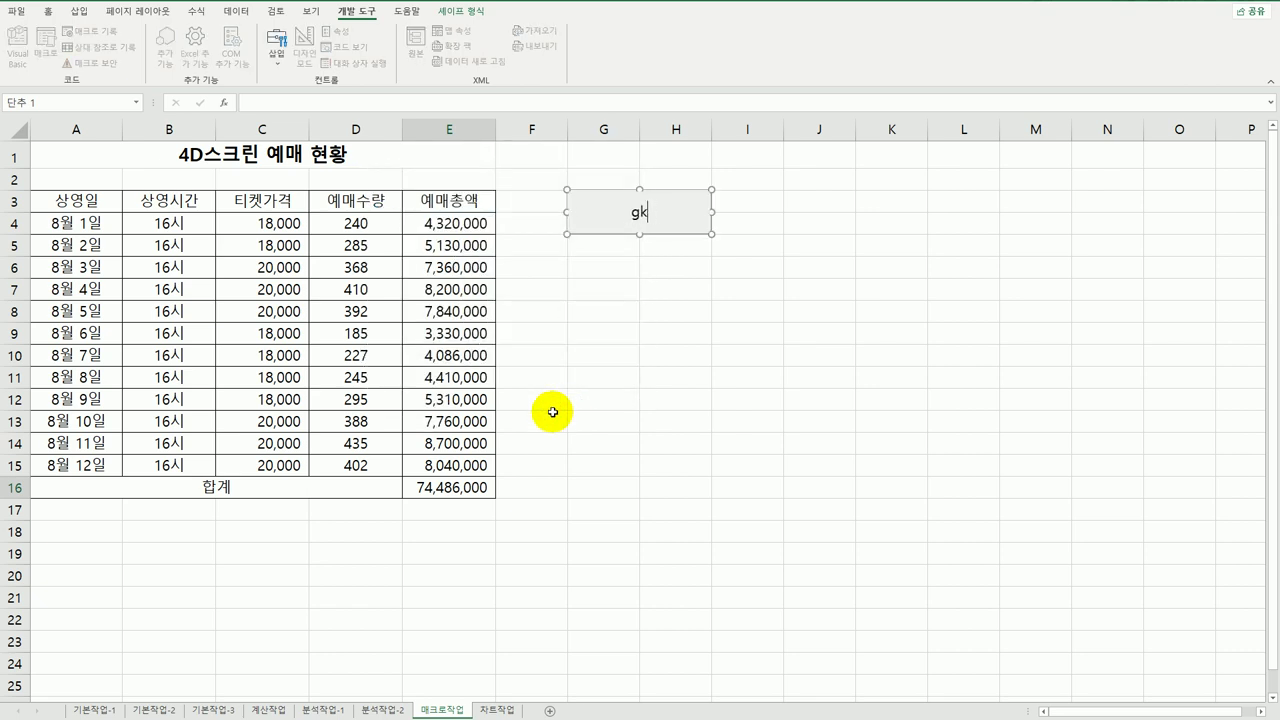
key(Hangul)
text(하ㄱㅖ)
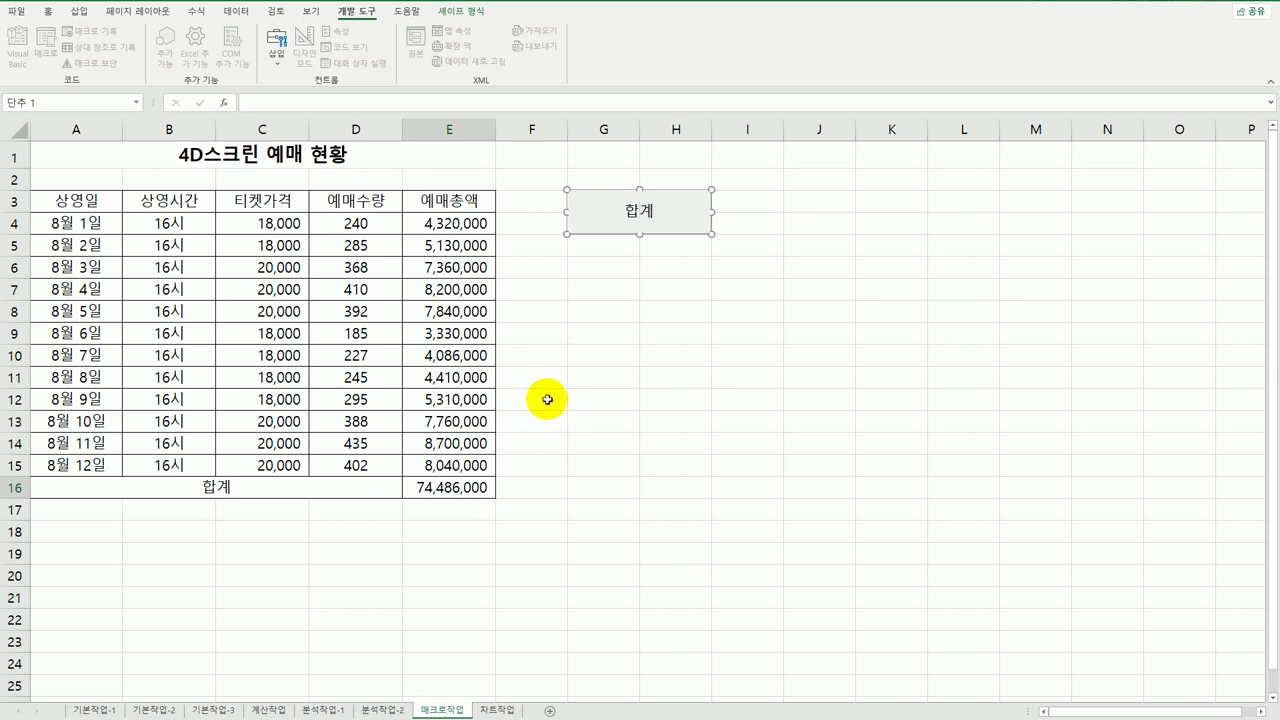
click(748, 334)
right_click(680, 229)
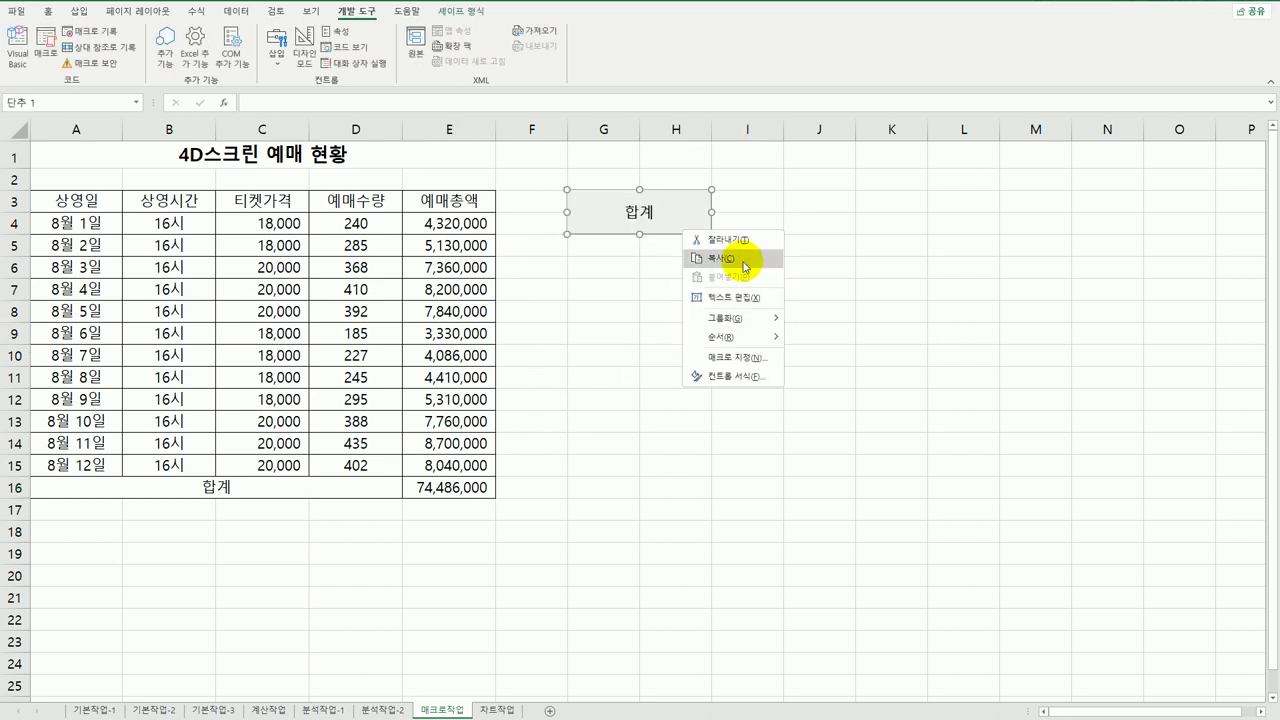
click(885, 313)
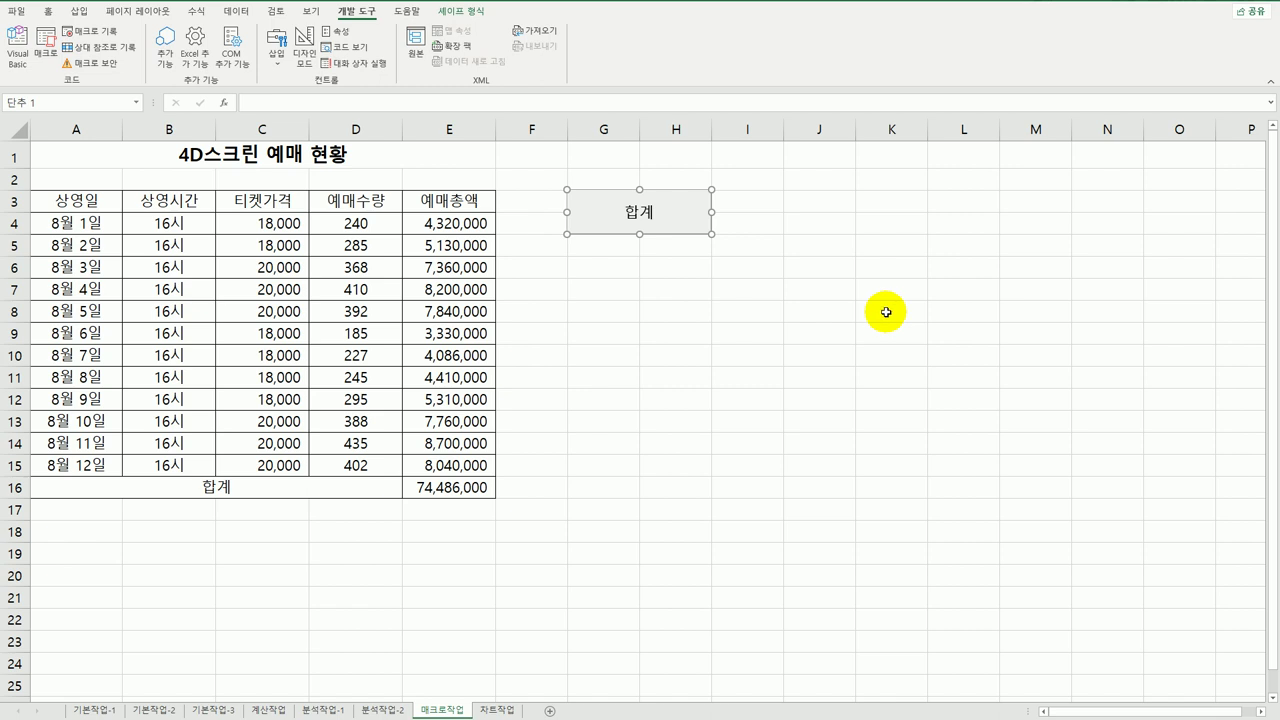
Clear the total in E16 and run the 합계 button to test its macro
click(463, 488)
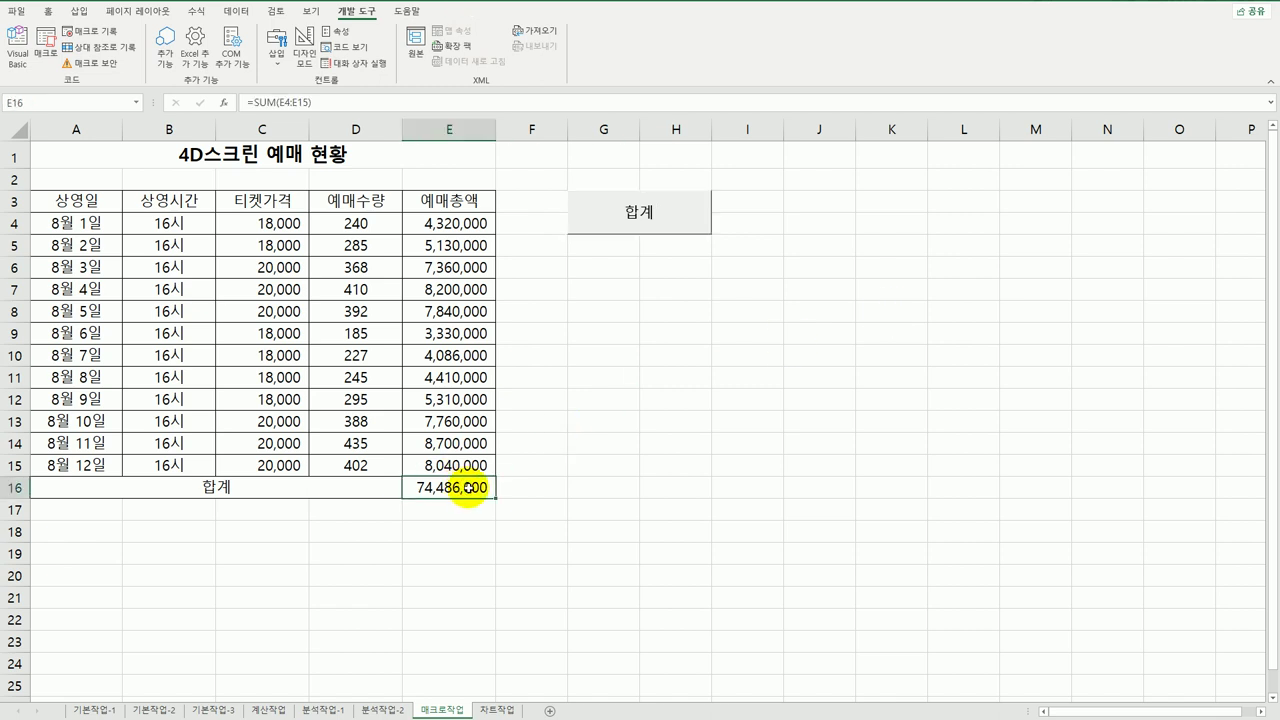
key(Delete)
click(662, 228)
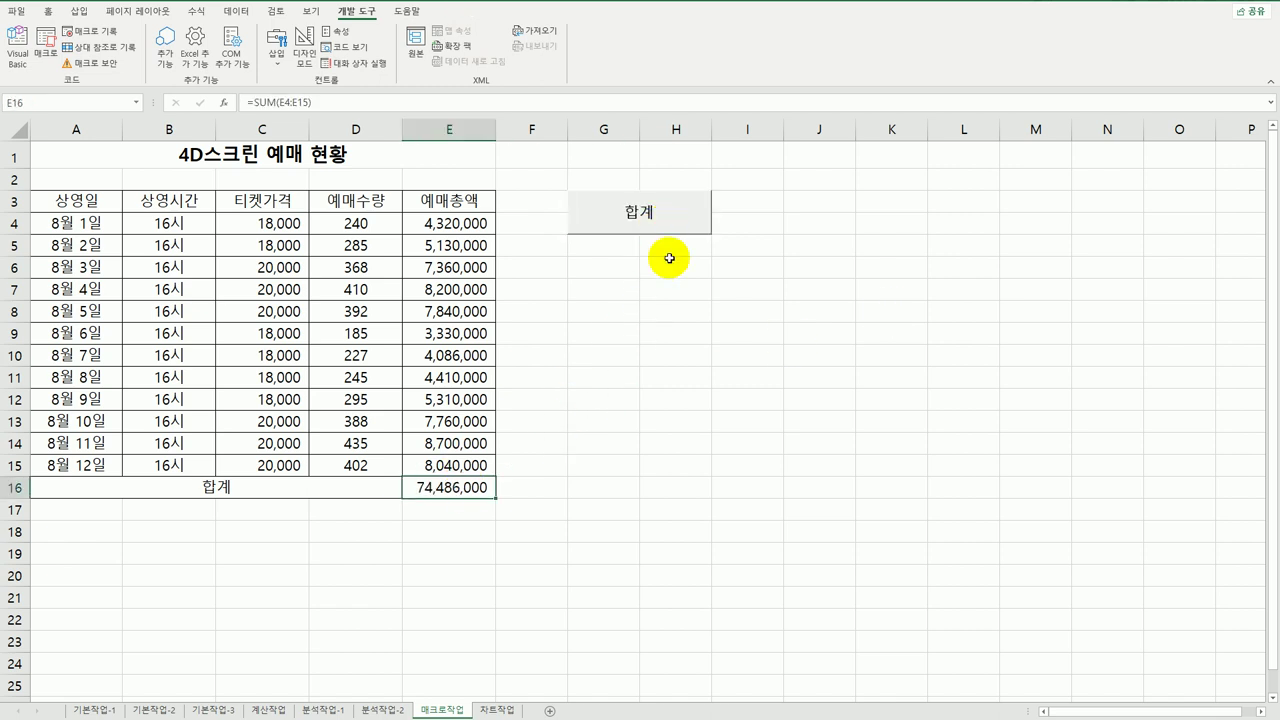
click(725, 342)
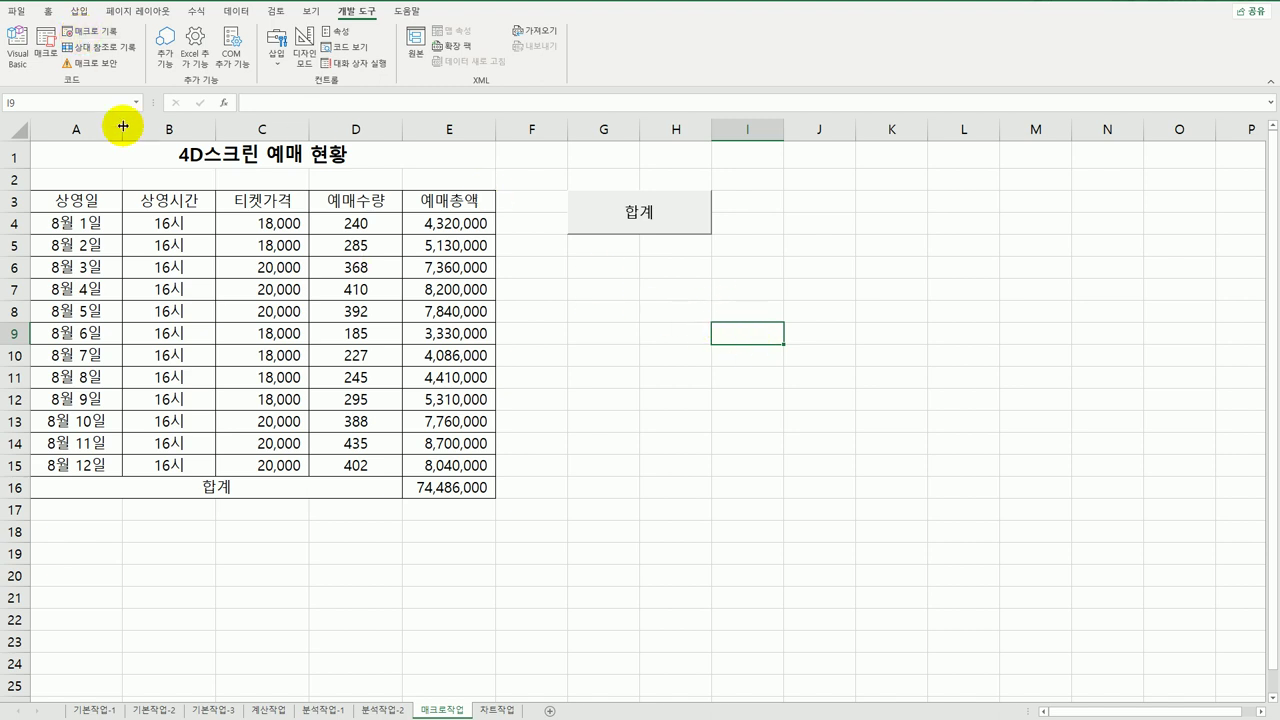
Start recording a new macro named 채우기색
click(96, 33)
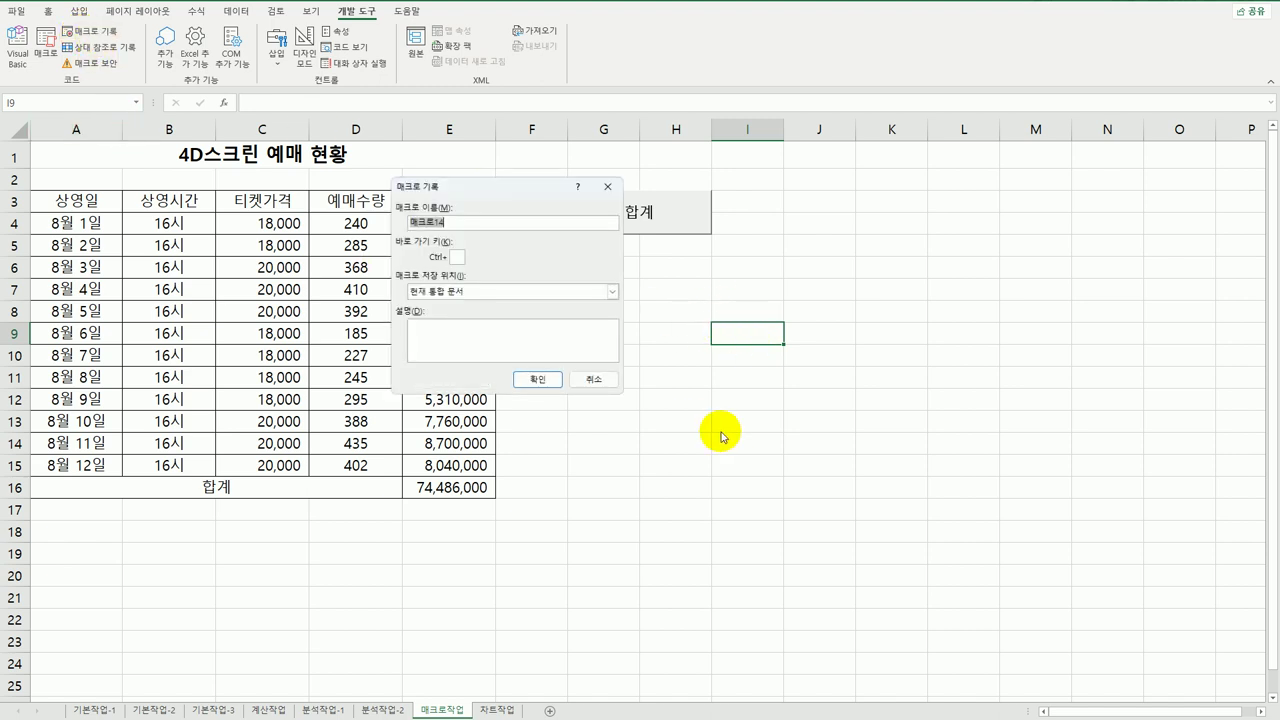
text(채우기색)
key(Return)
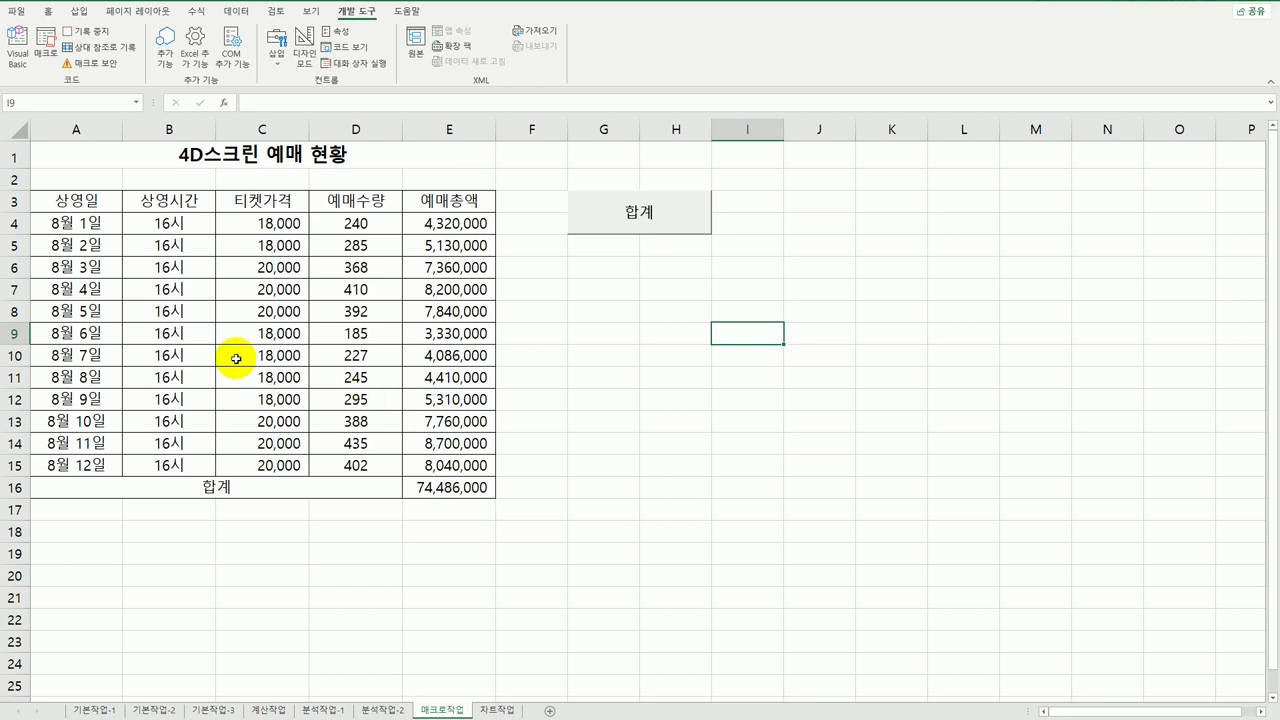
Fill the headers A3:E3 and the merged 합계 cell A16 with standard light blue, ending the macro recording
drag(102, 208, 419, 204)
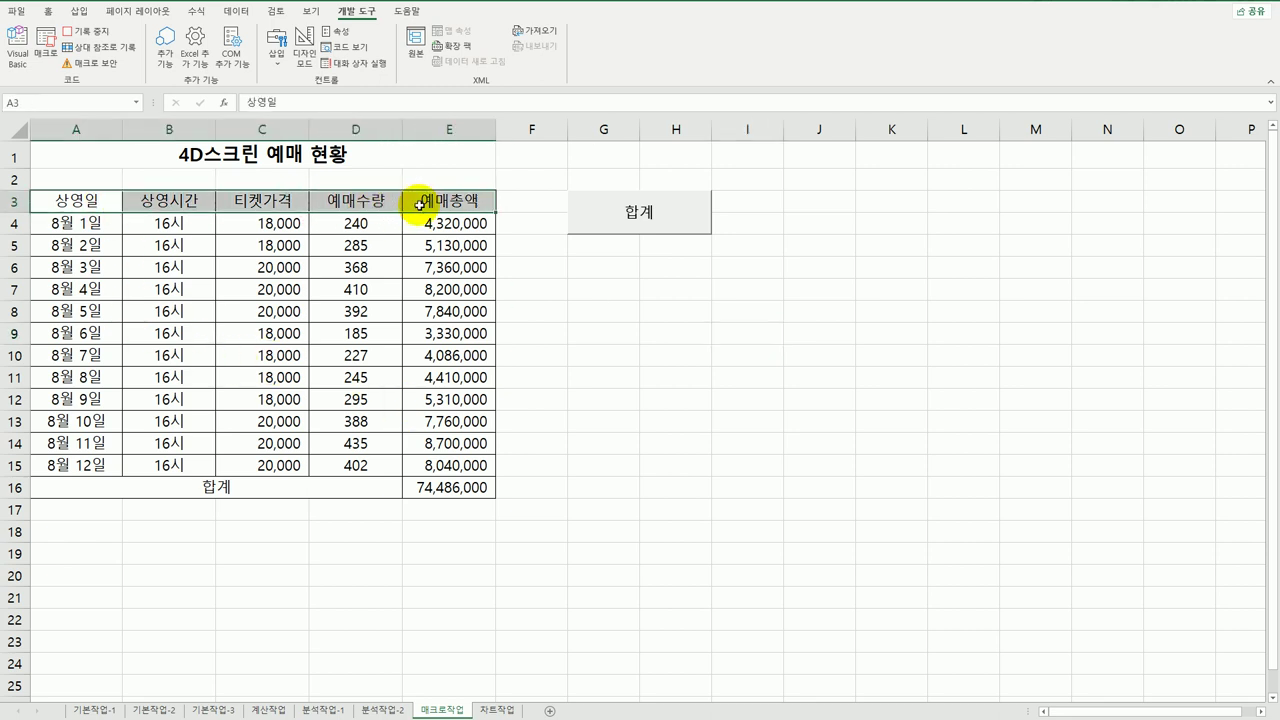
click(187, 488)
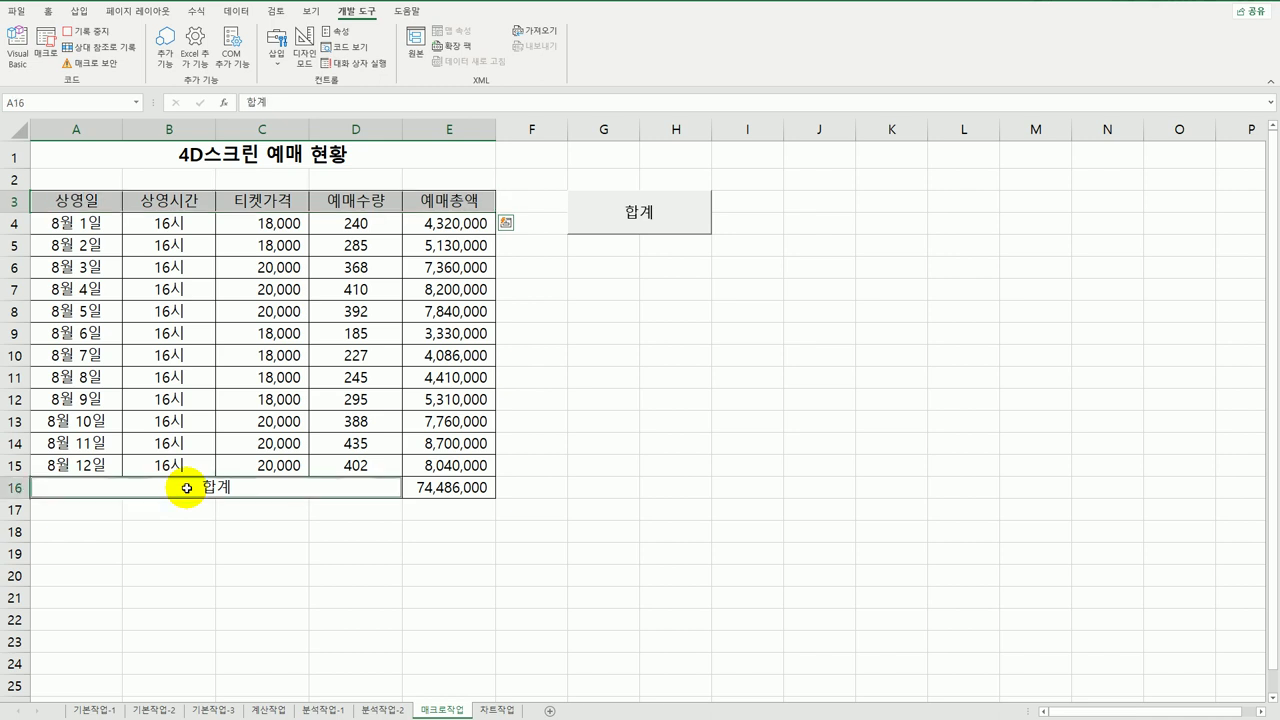
click(50, 12)
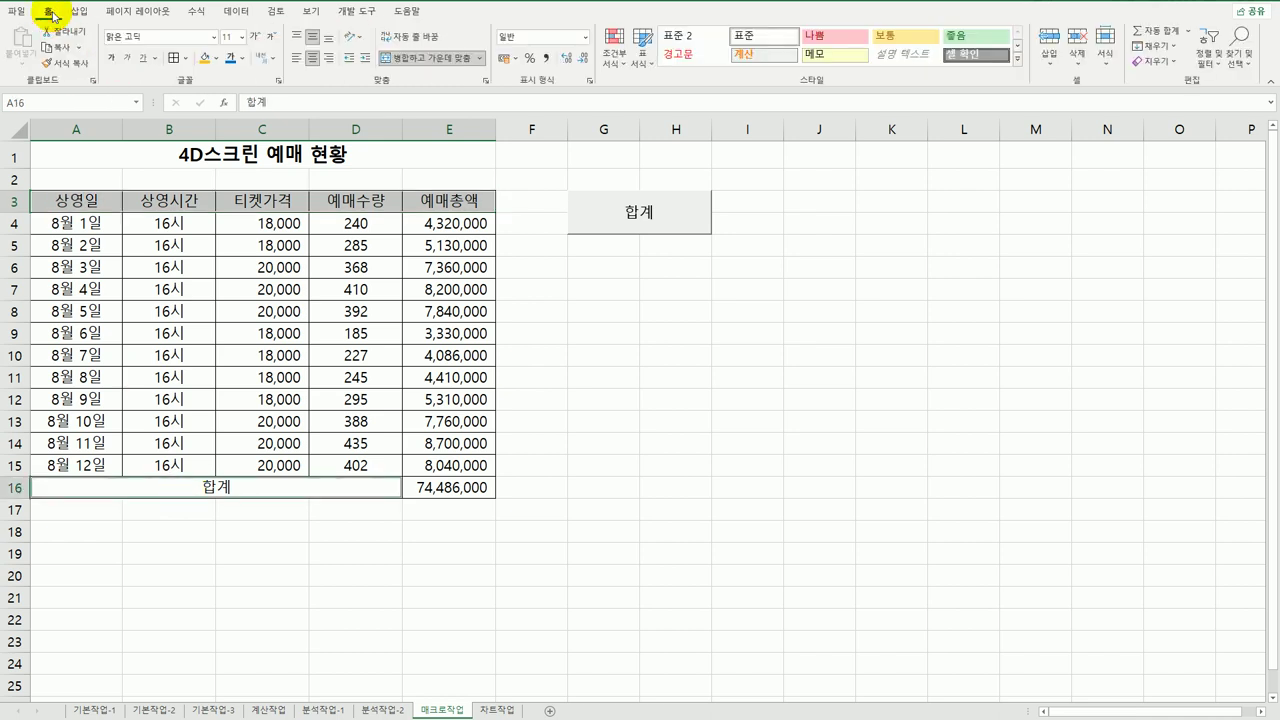
click(217, 58)
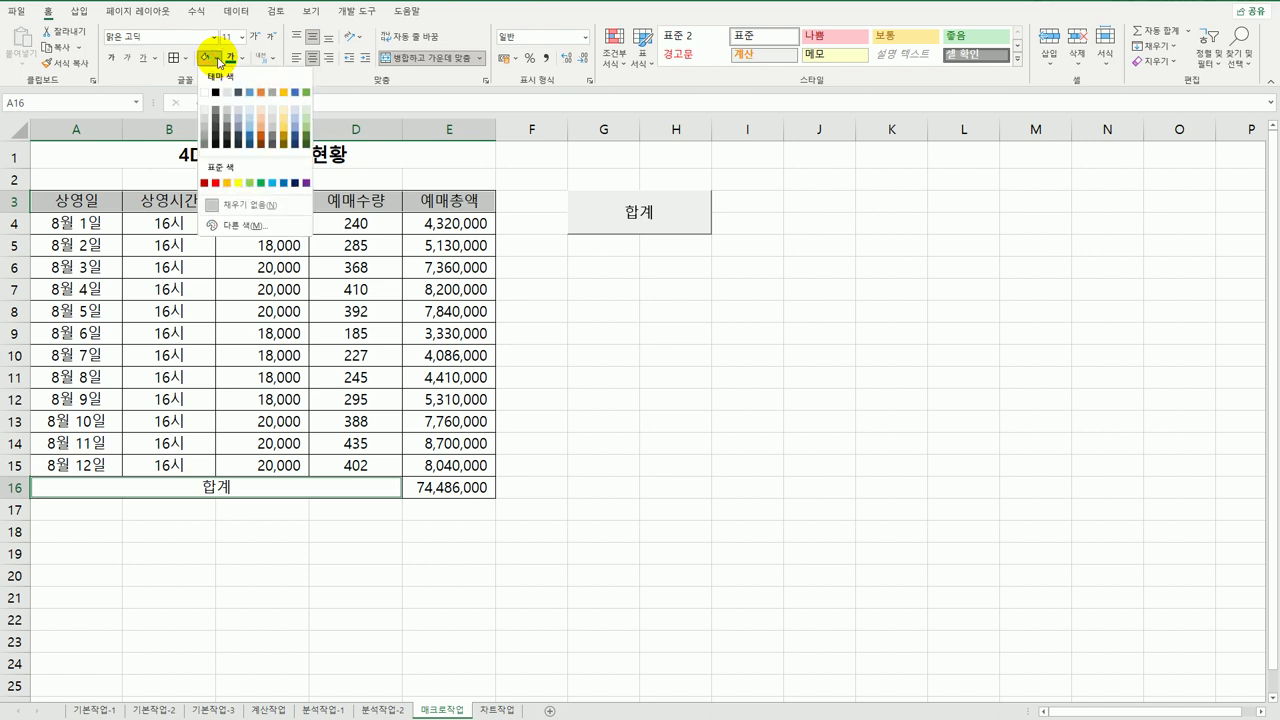
click(273, 186)
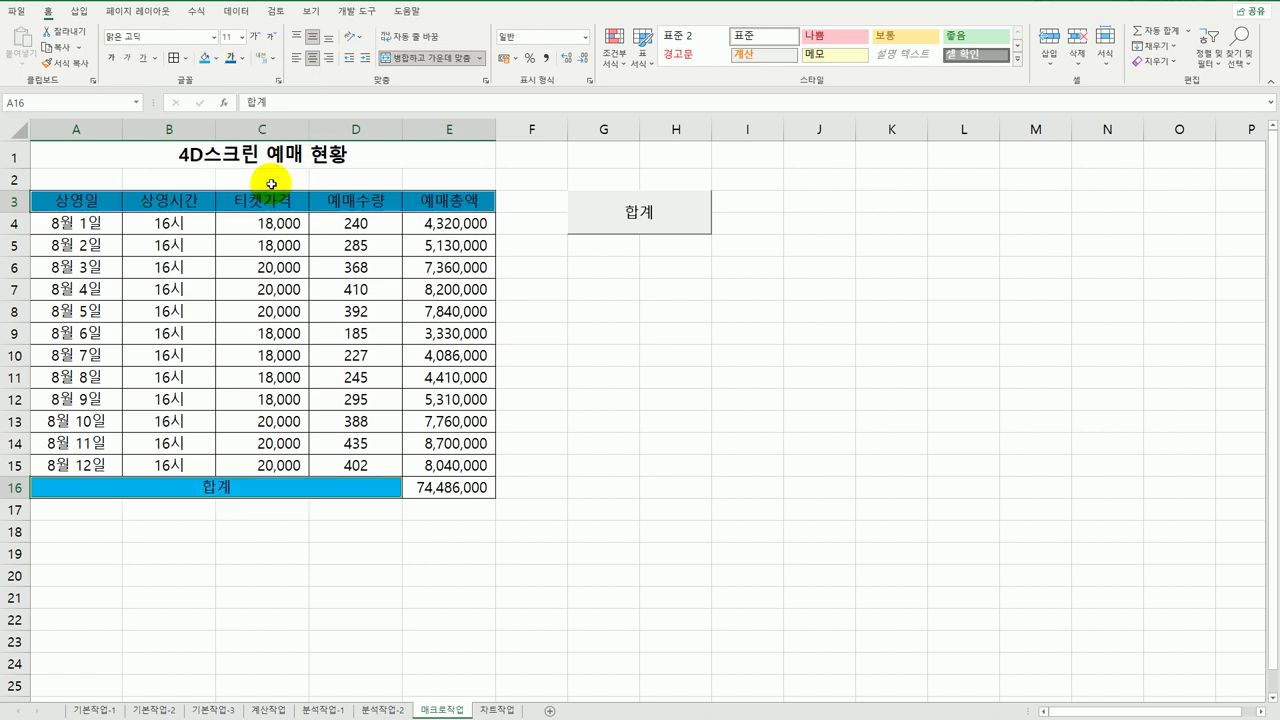
click(337, 487)
click(356, 11)
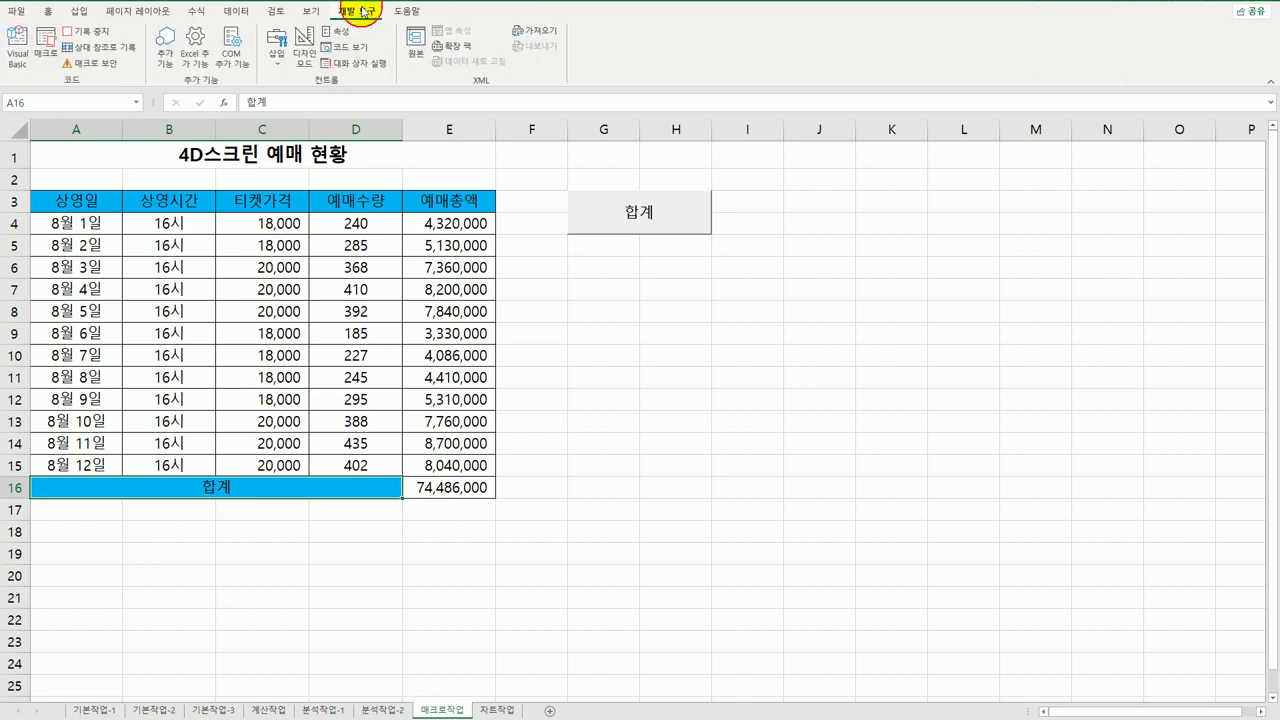
click(104, 38)
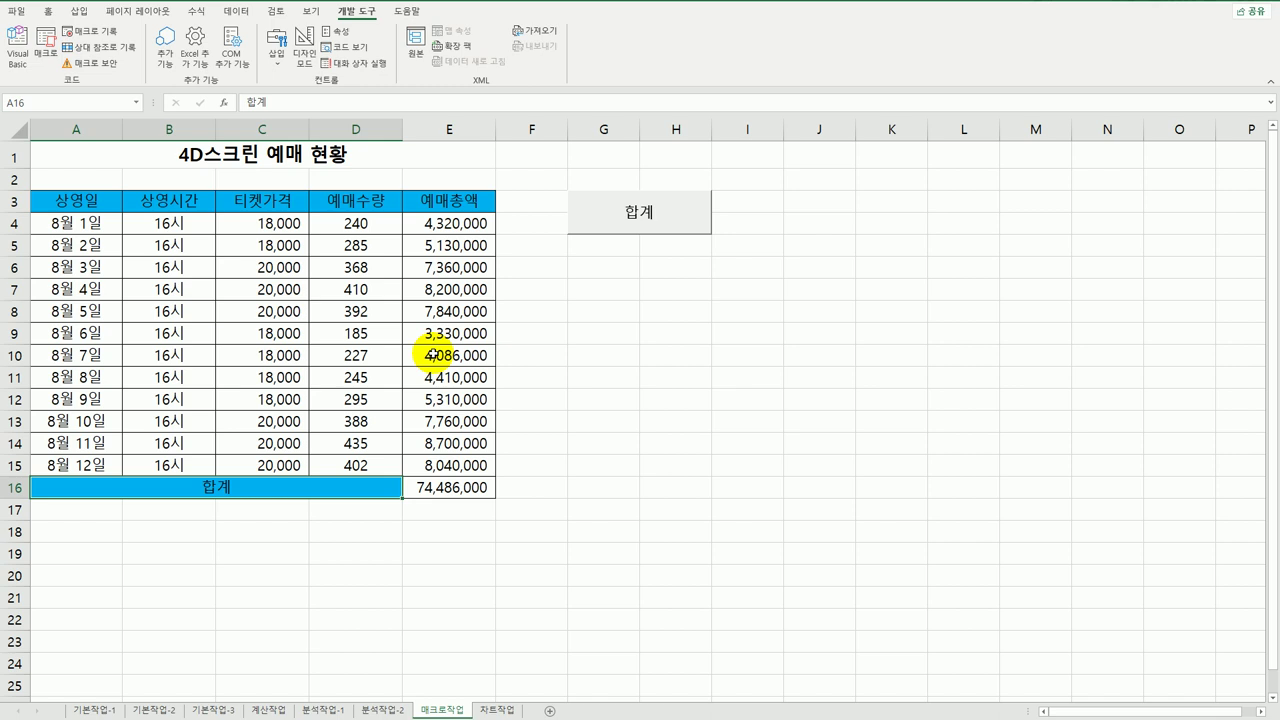
Draw a rounded rectangle over G6:H7 with the text 채우기색
click(78, 11)
click(158, 48)
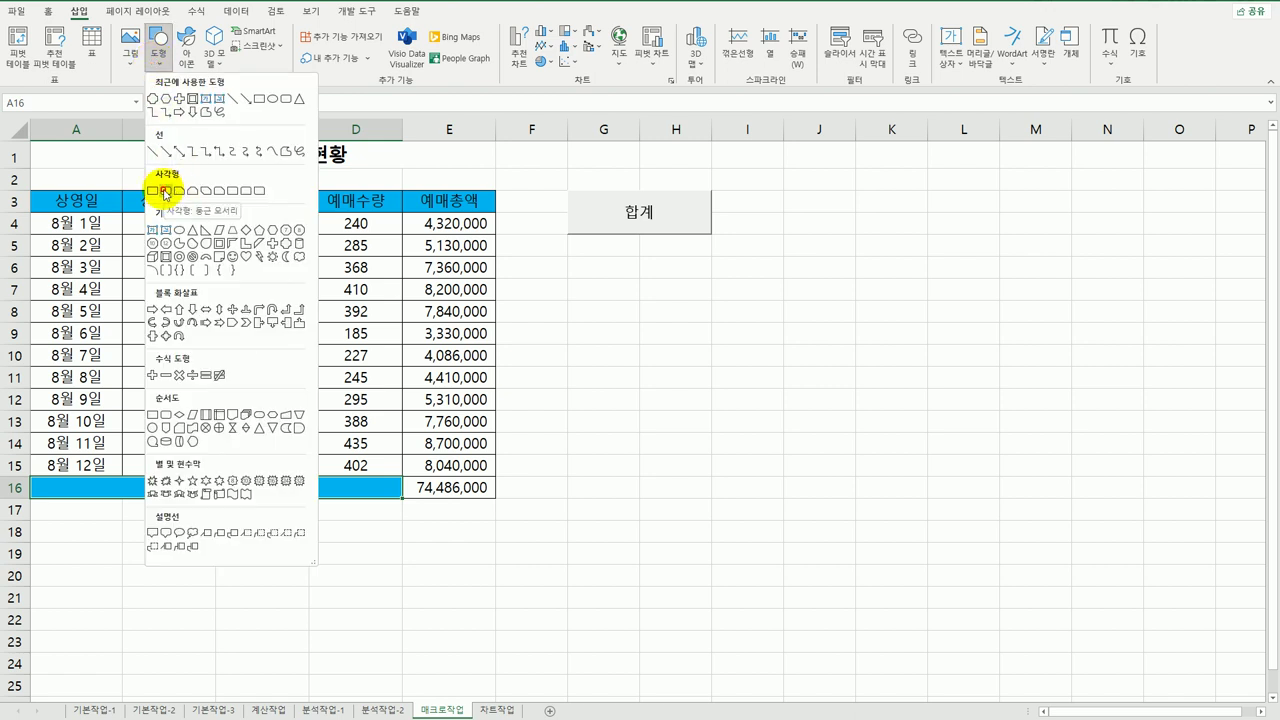
click(166, 192)
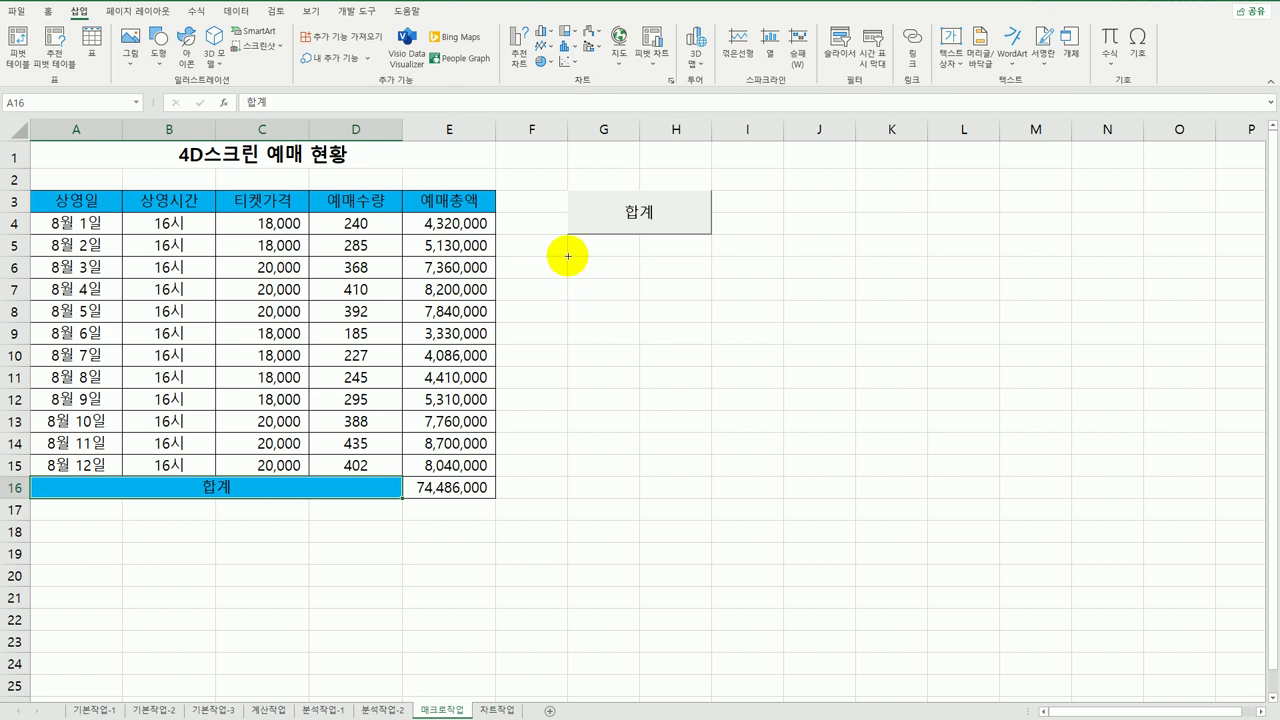
mouse_move(568, 256)
mouse_down()
mouse_move(691, 286)
mouse_move(693, 303)
mouse_up()
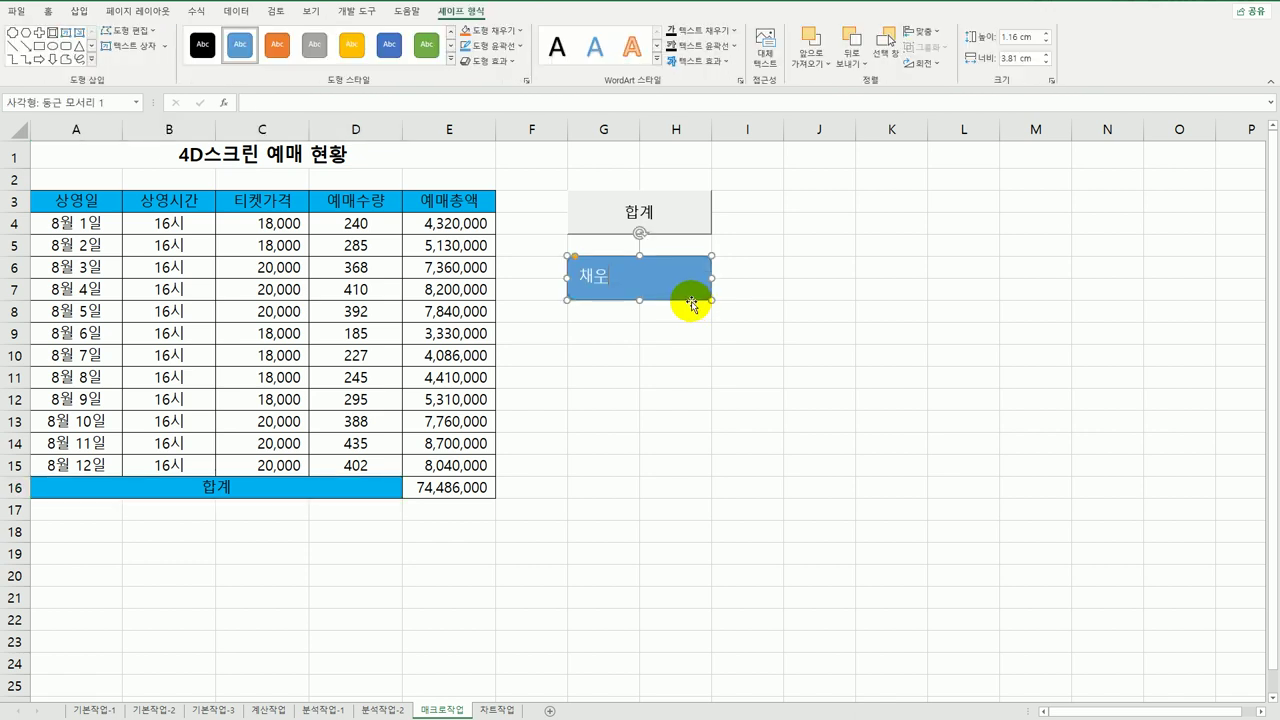
text(채우기색)
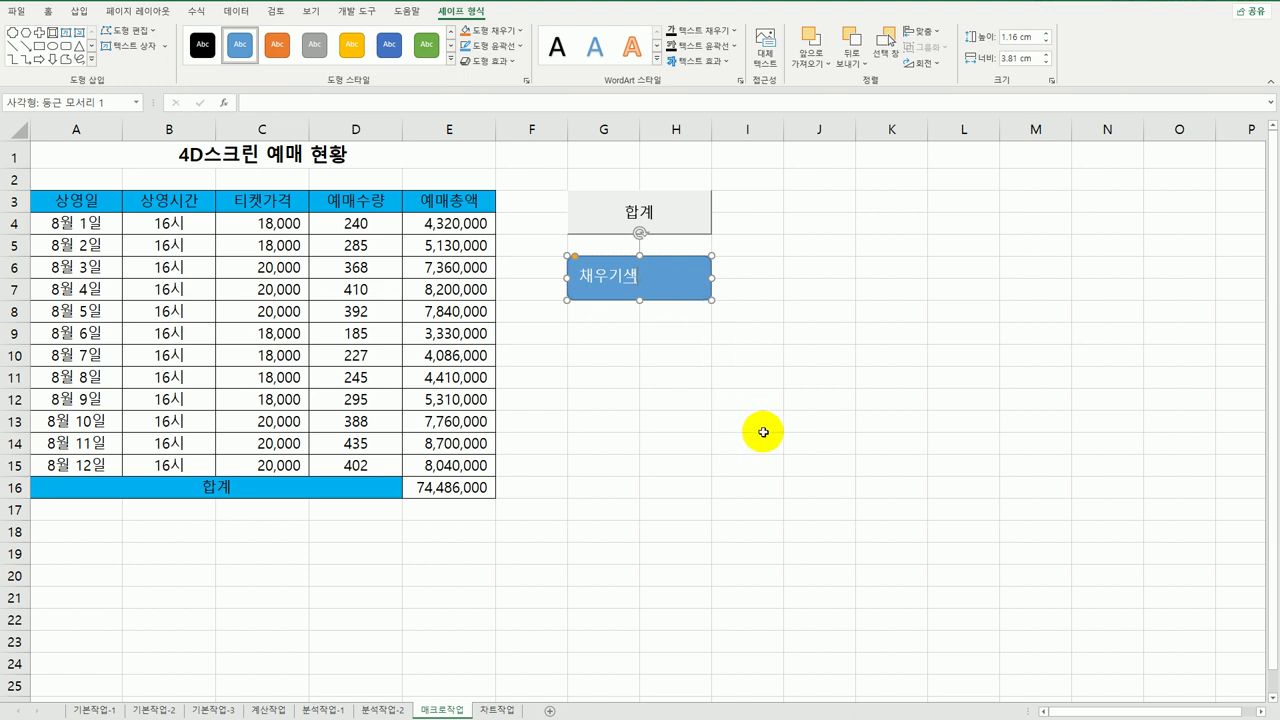
click(763, 432)
Assign the 채우기색 macro to the rounded rectangle
right_click(674, 289)
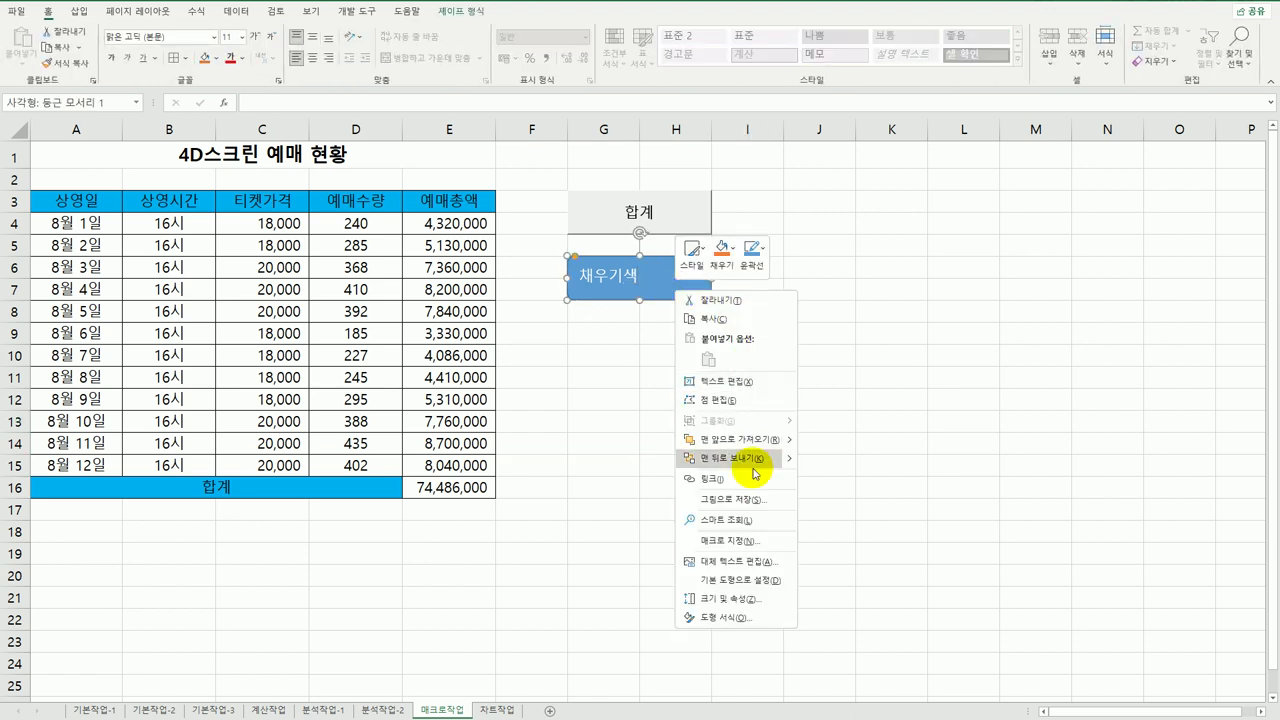
click(757, 540)
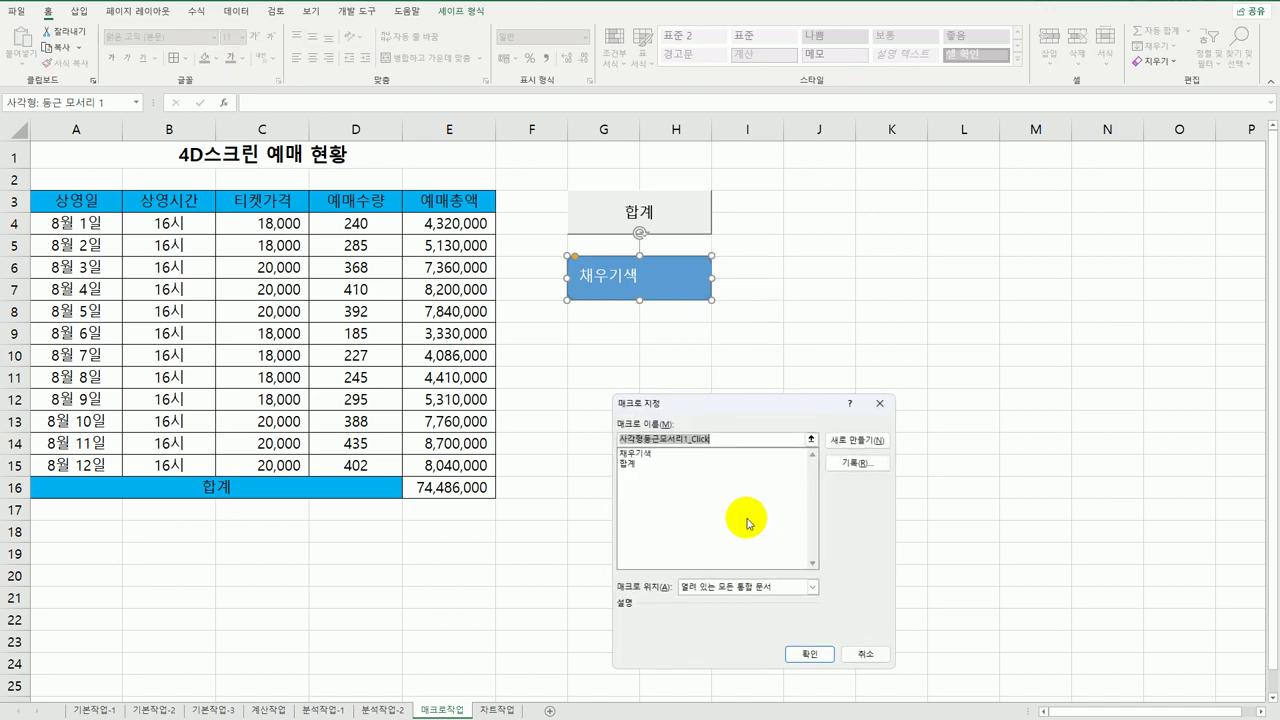
click(636, 455)
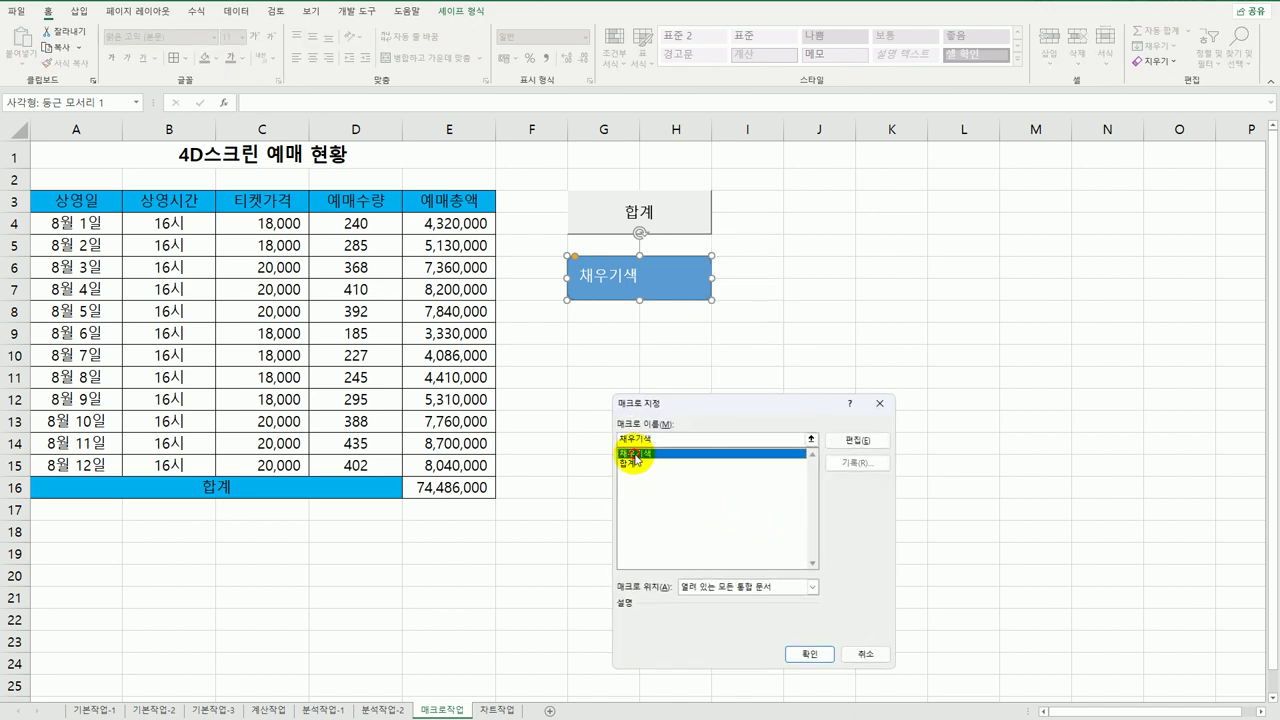
click(809, 654)
Fill A3:E3 and A16 with yellow and run the 채우기색 shape to test its macro
drag(100, 200, 471, 200)
click(214, 57)
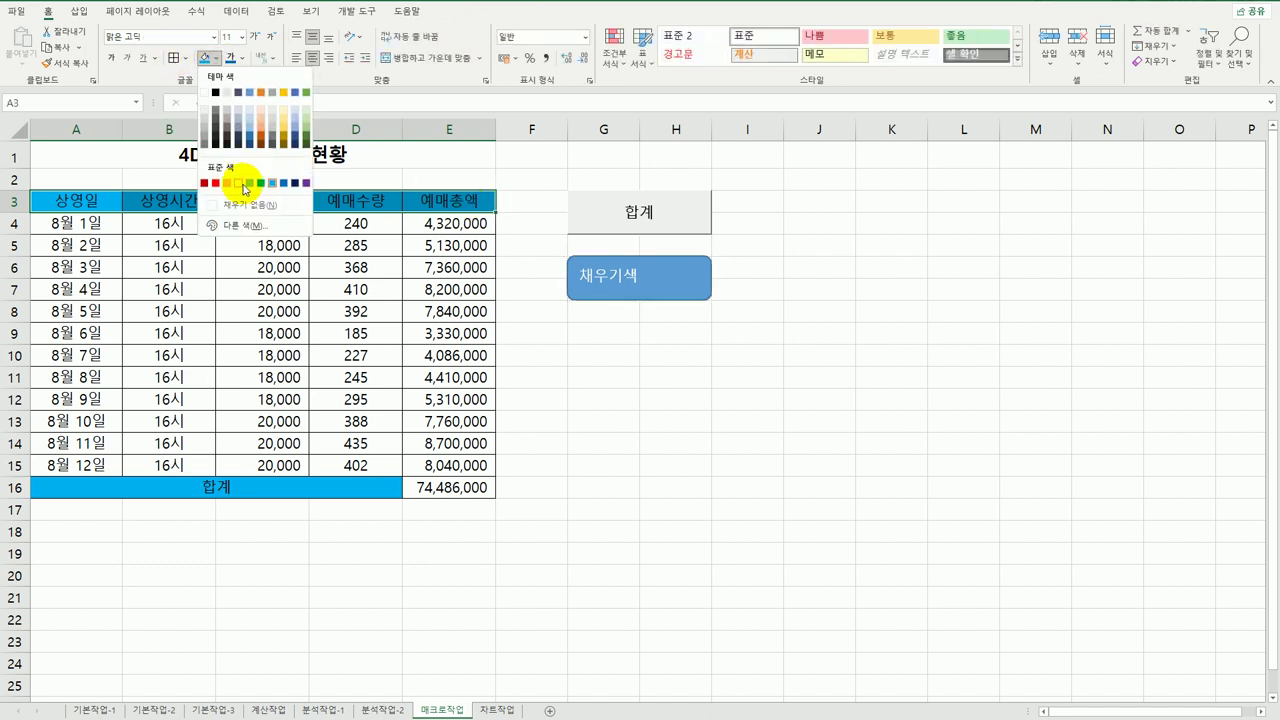
click(237, 177)
click(118, 488)
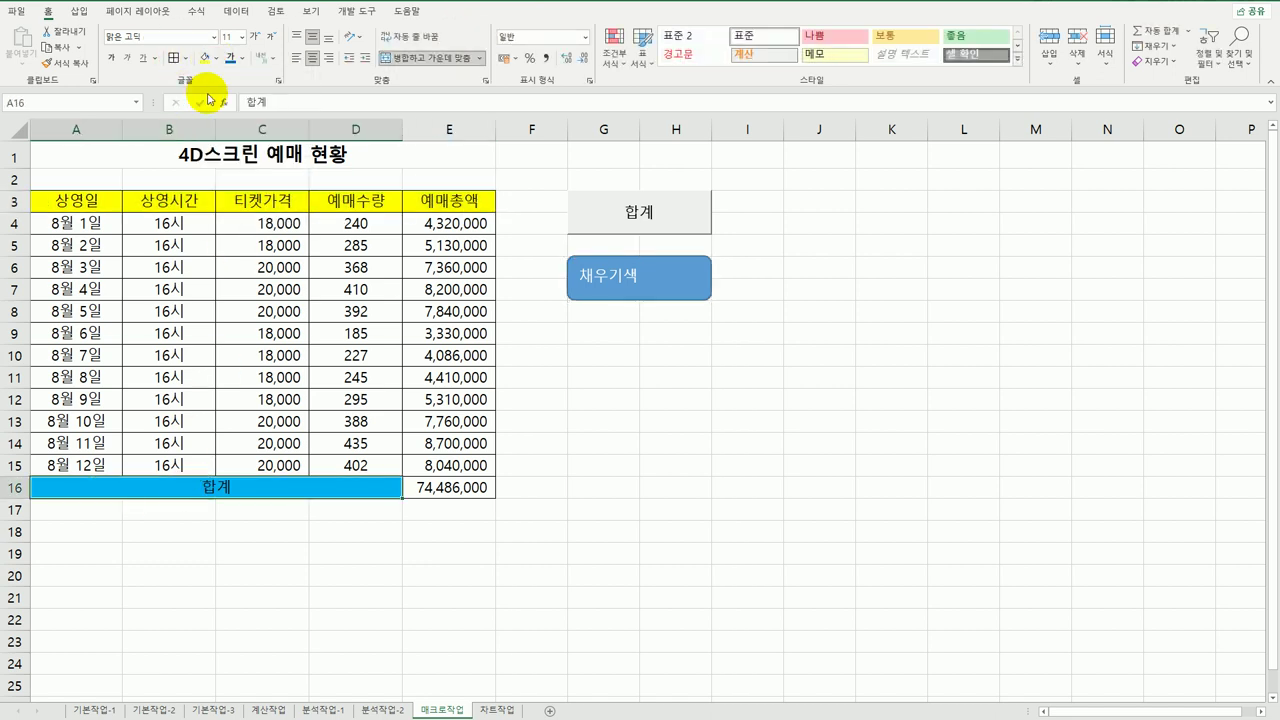
click(204, 57)
click(631, 277)
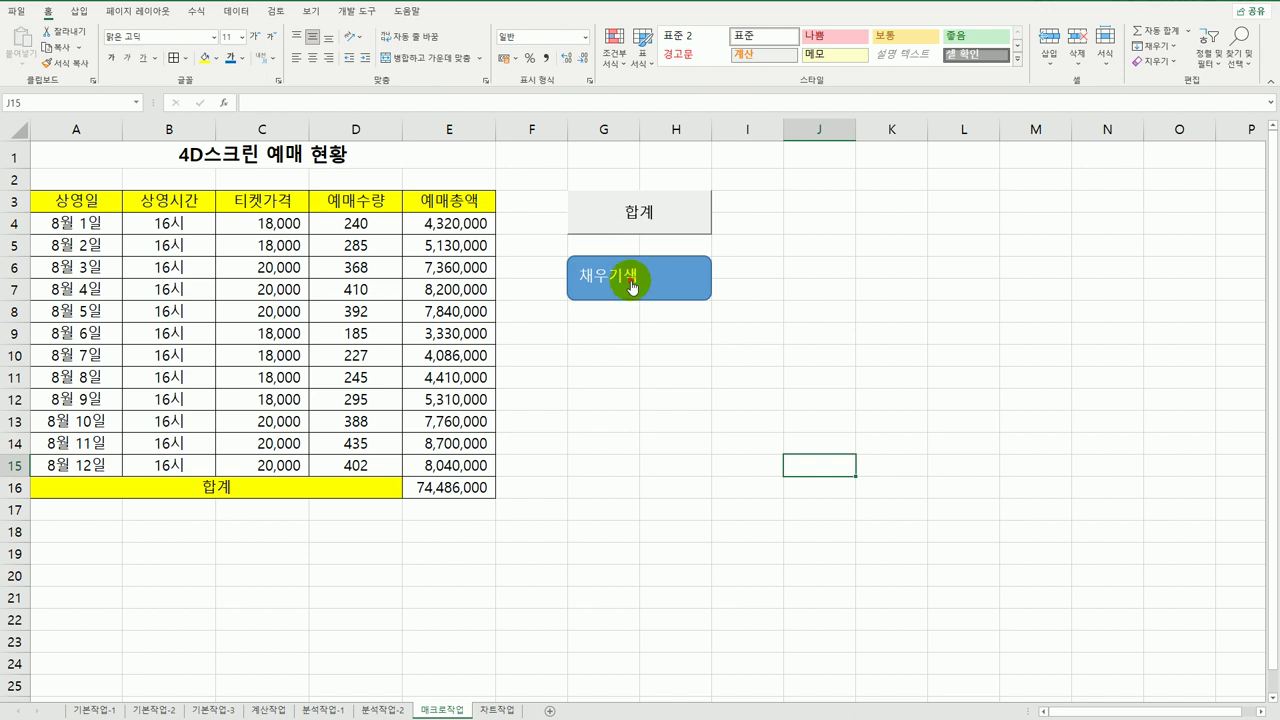
click(779, 324)
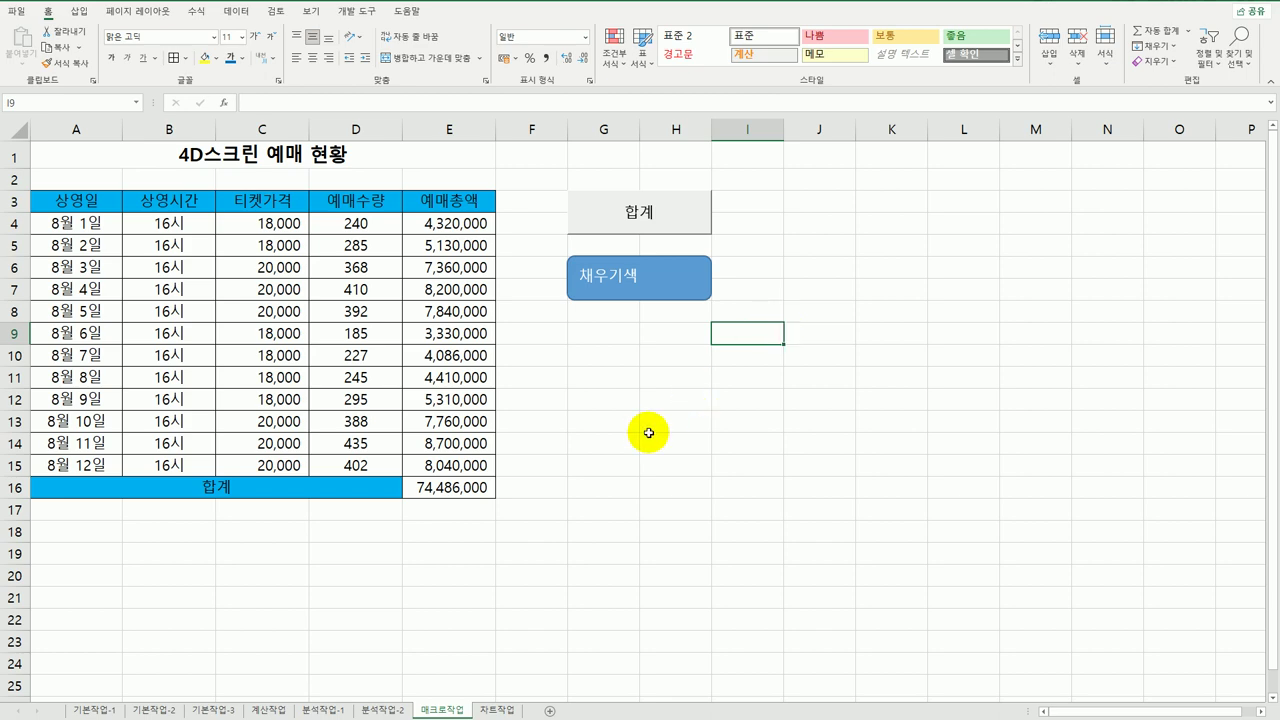
Open the 차트작업 sheet and show the whole column chart below the table
click(498, 709)
click(737, 586)
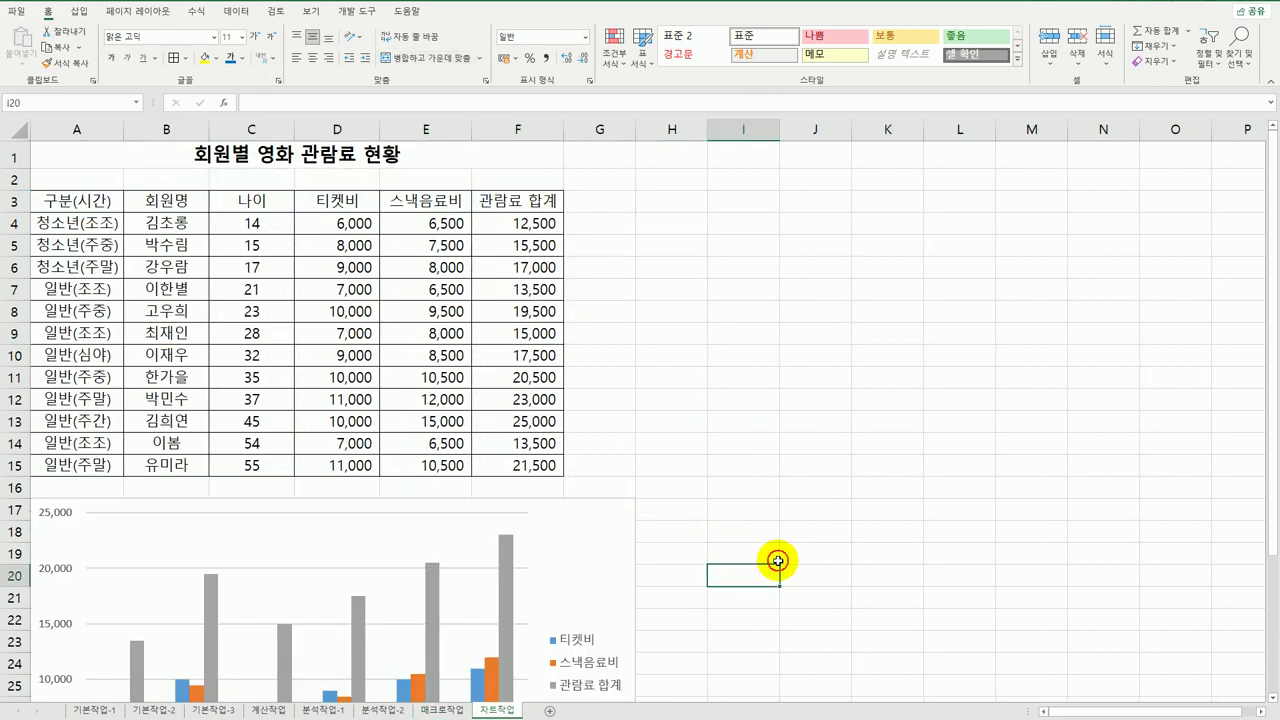
scroll(778, 561, down, 3)
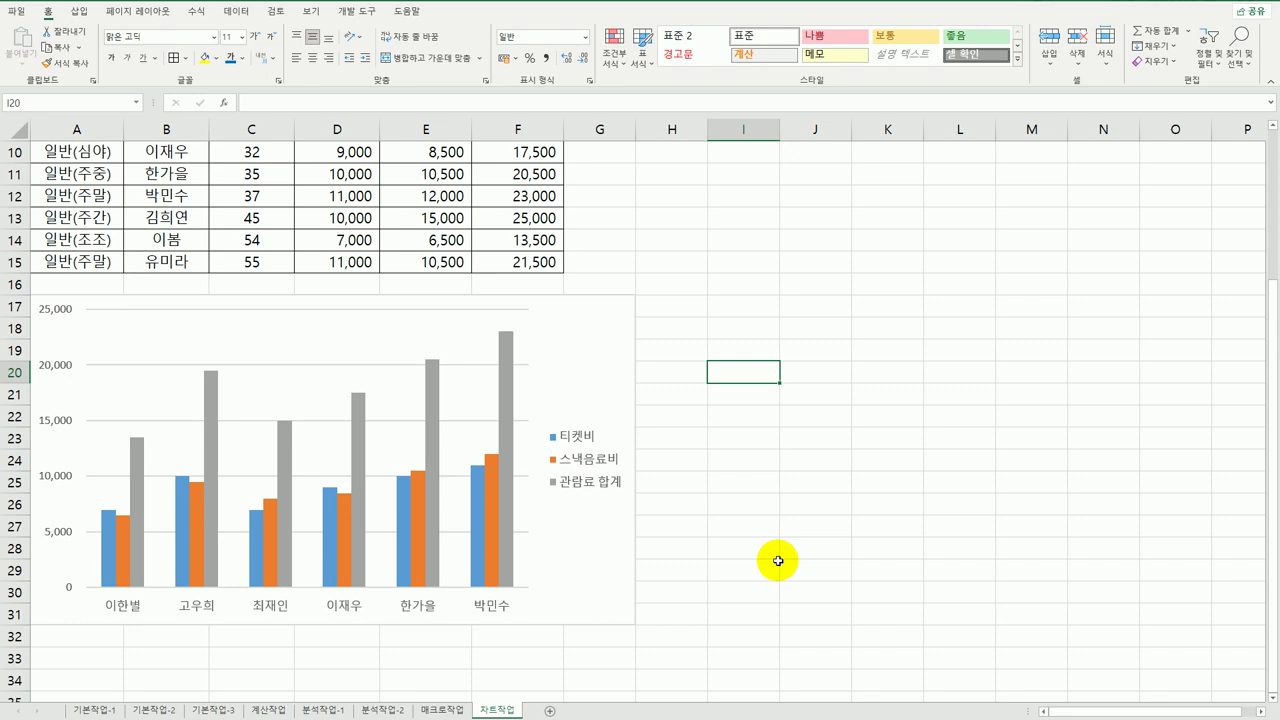
Remove the 관람료 합계 series from the chart and add the chart title 20대~30대 영화 관람료 현황
click(507, 385)
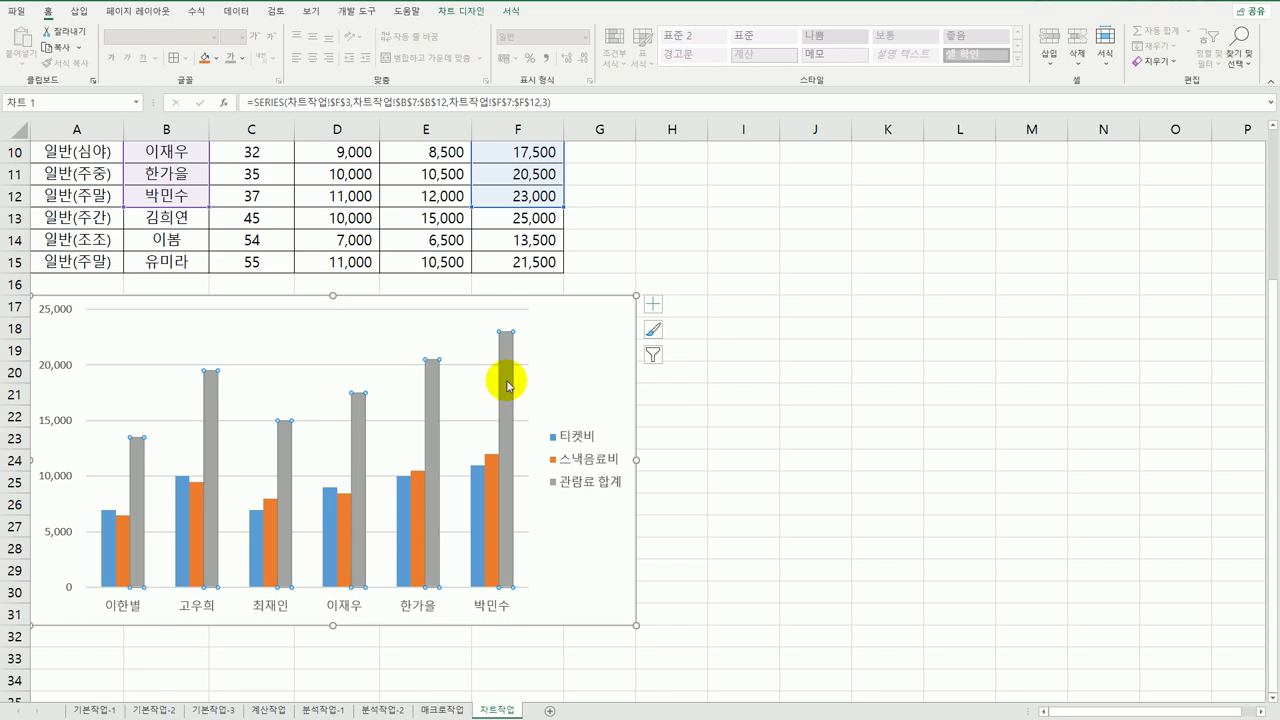
key(Delete)
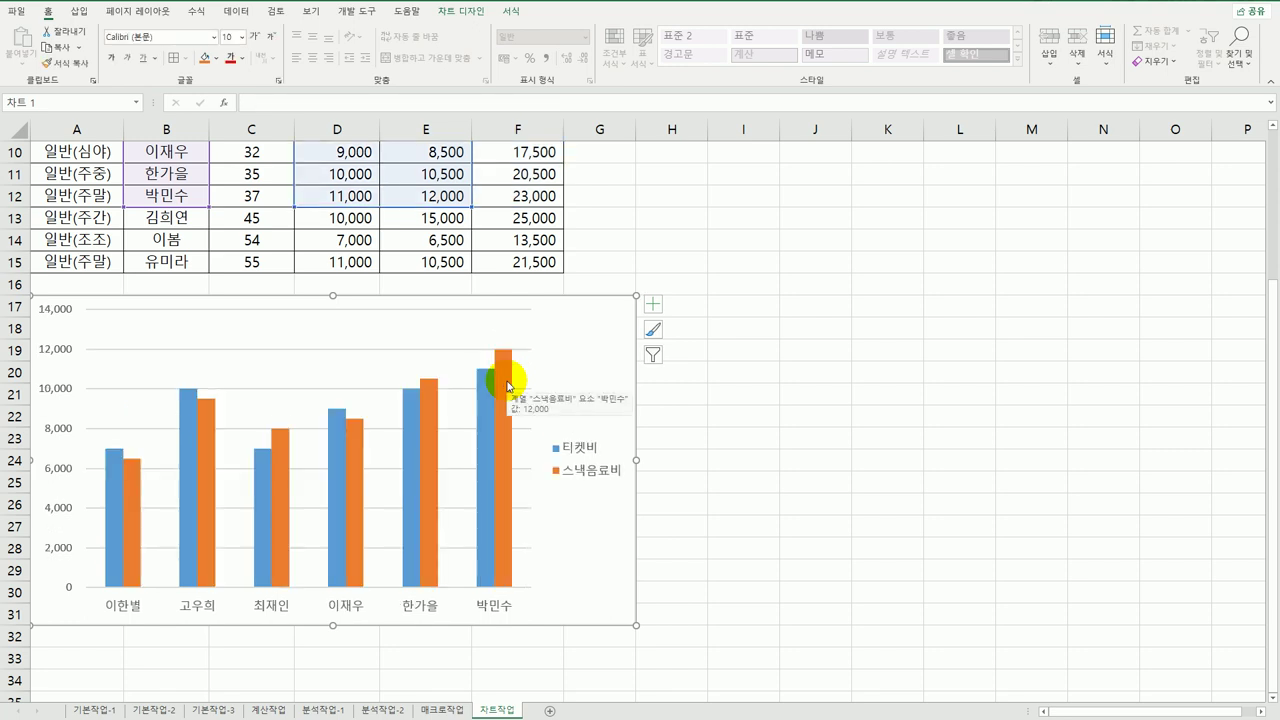
click(653, 305)
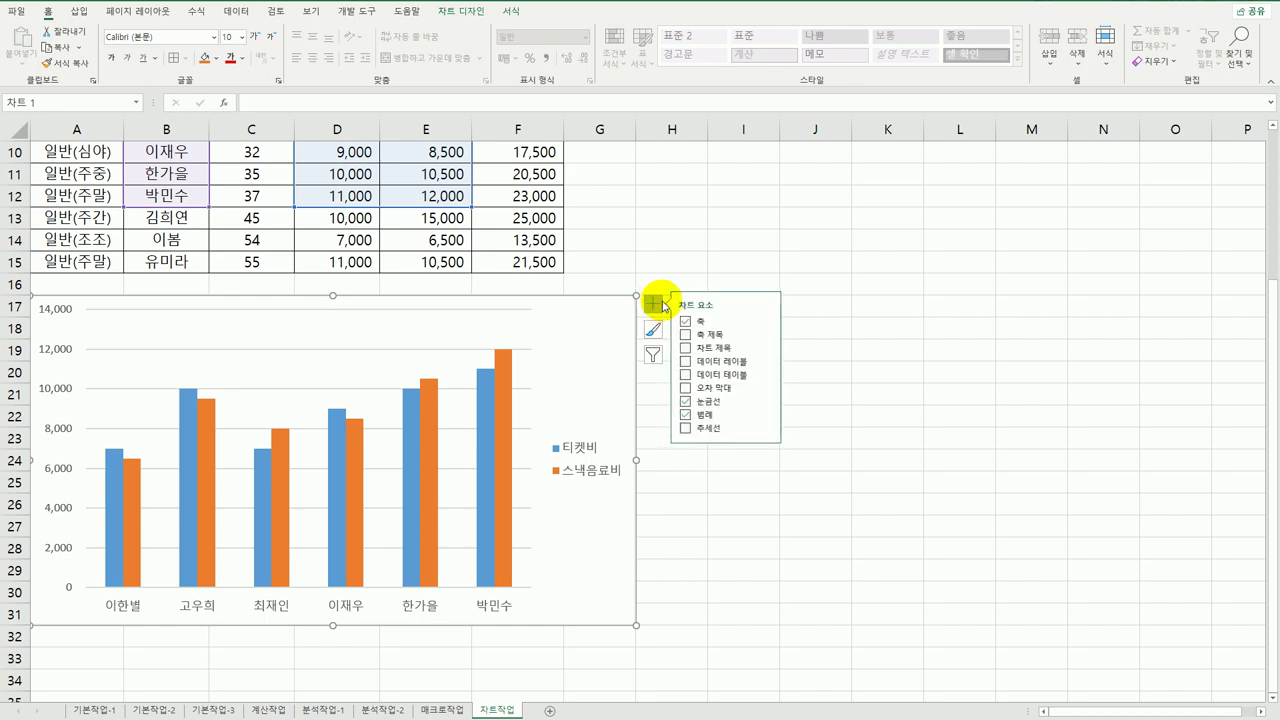
click(700, 345)
drag(295, 322, 376, 323)
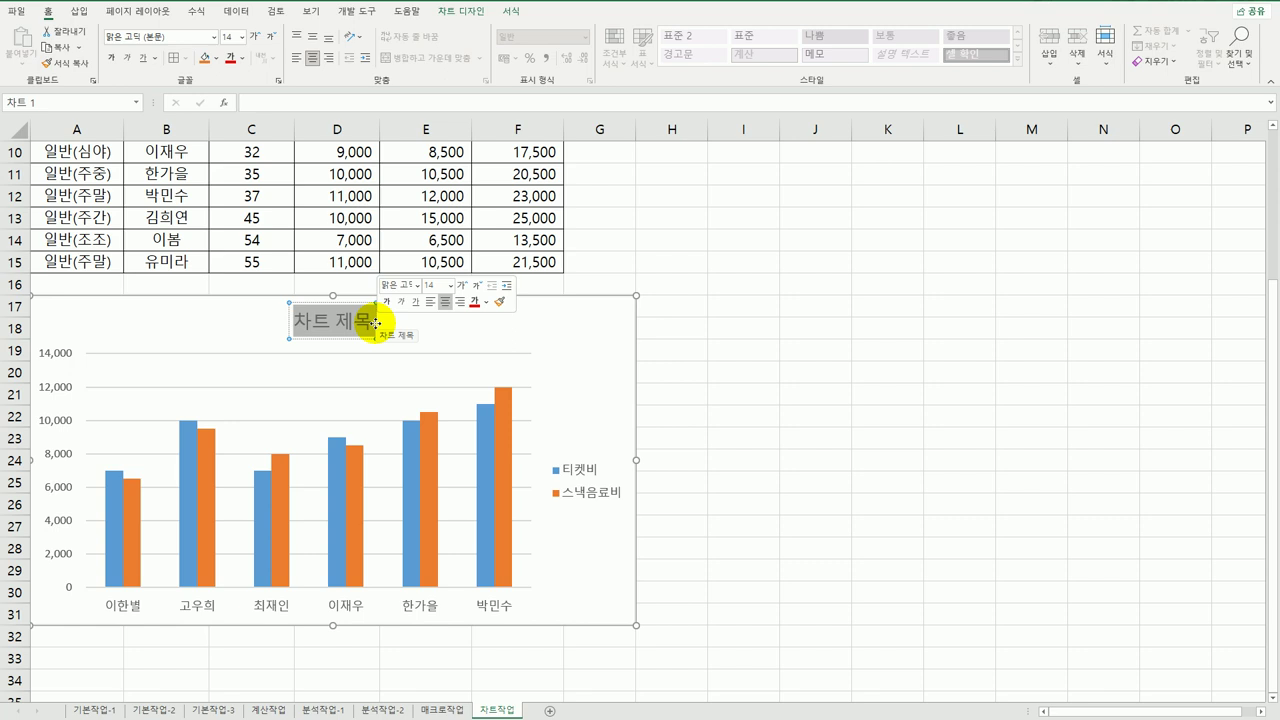
text(20대)
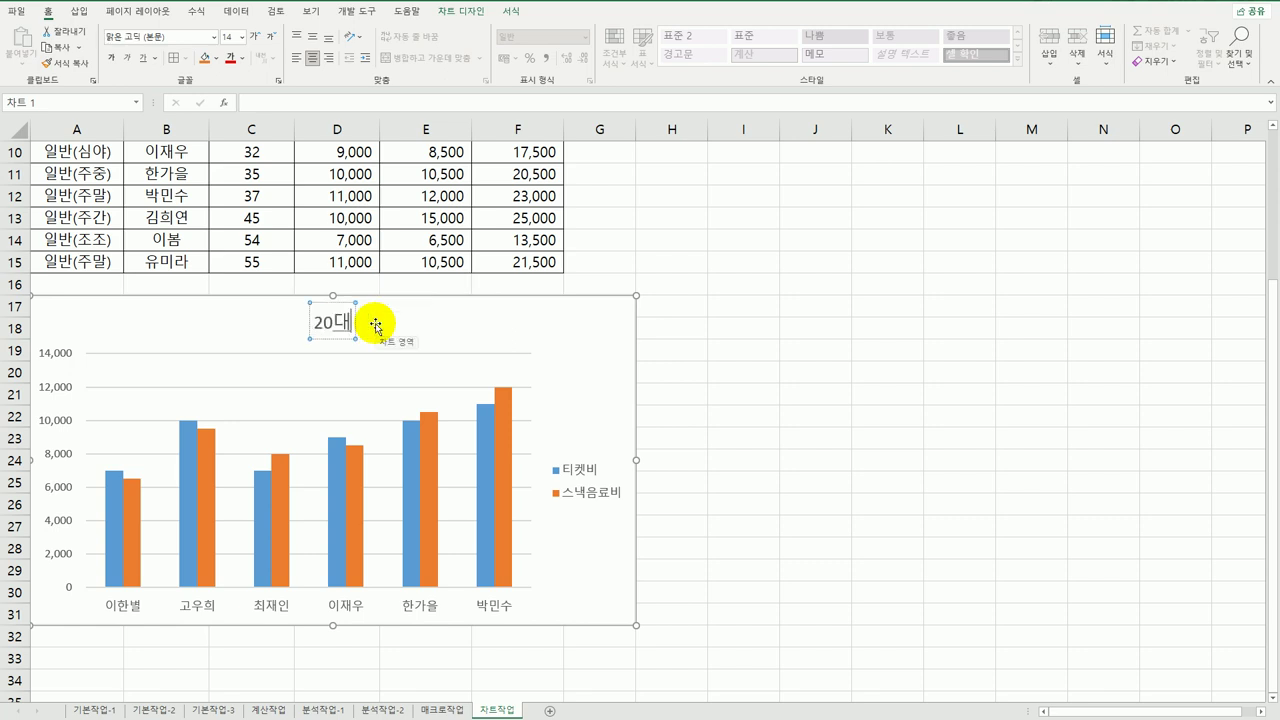
text(~30대)
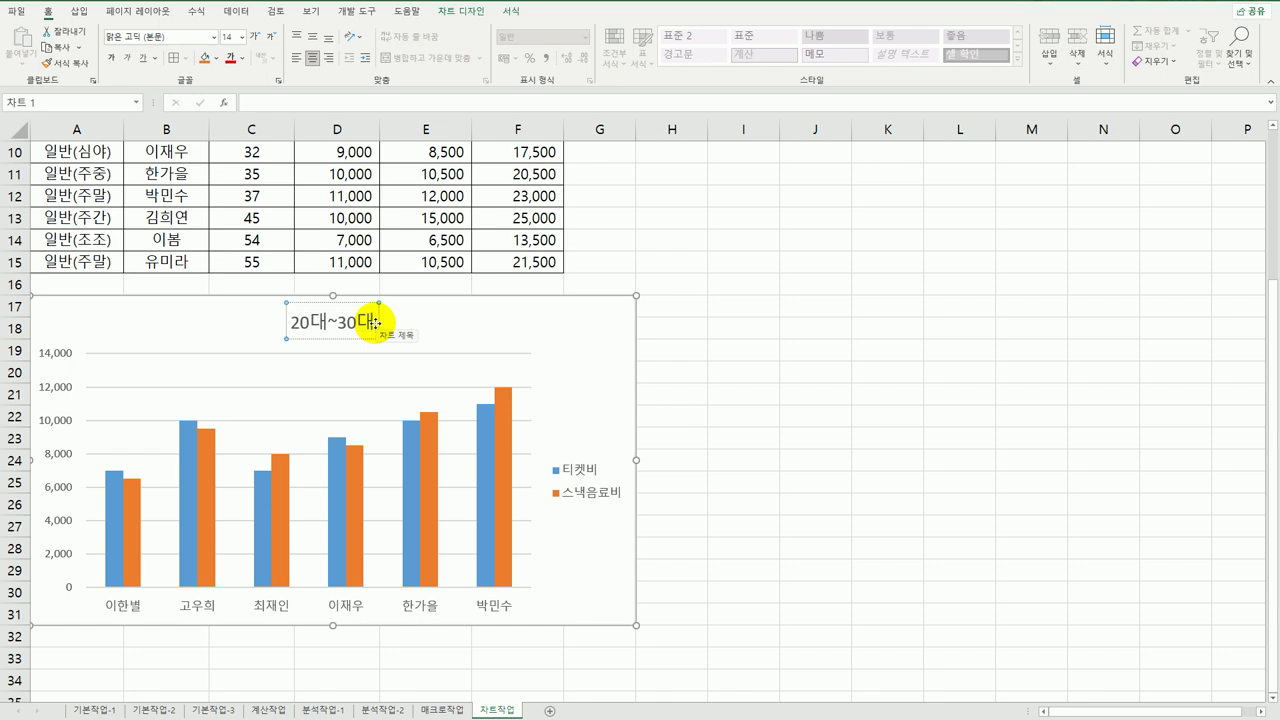
text( 영화관라)
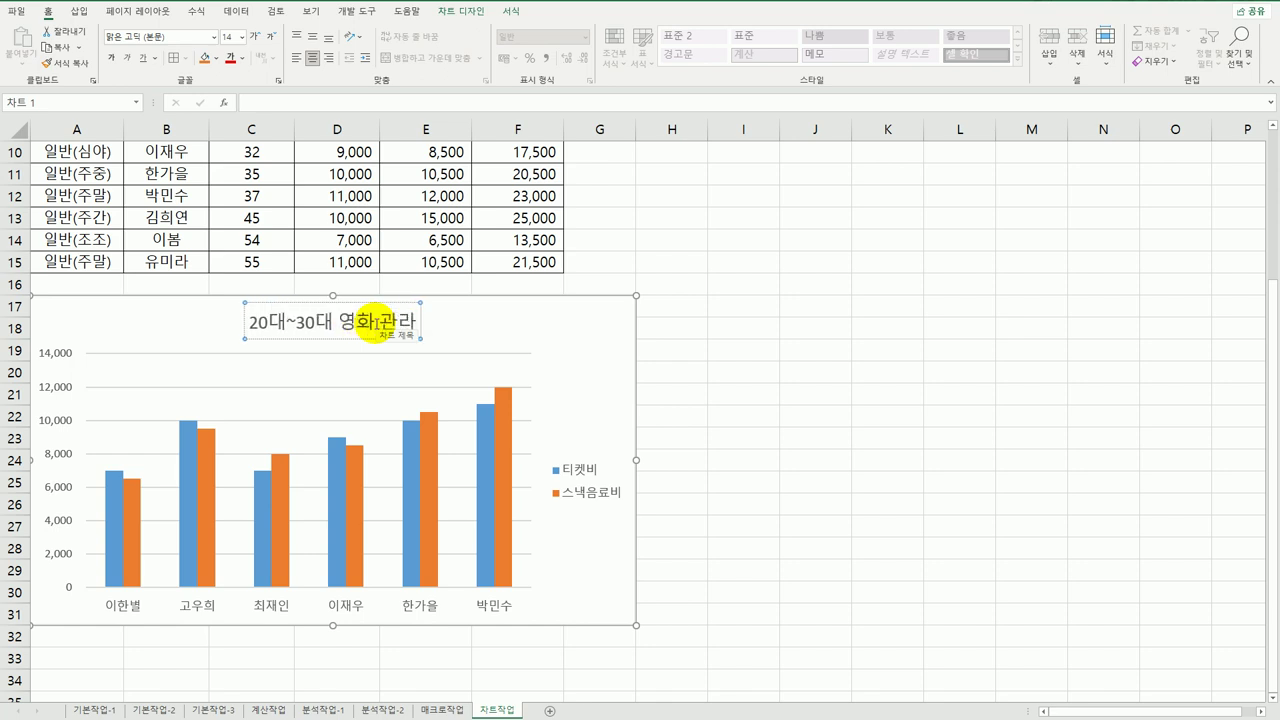
text(ㅁ료 현황)
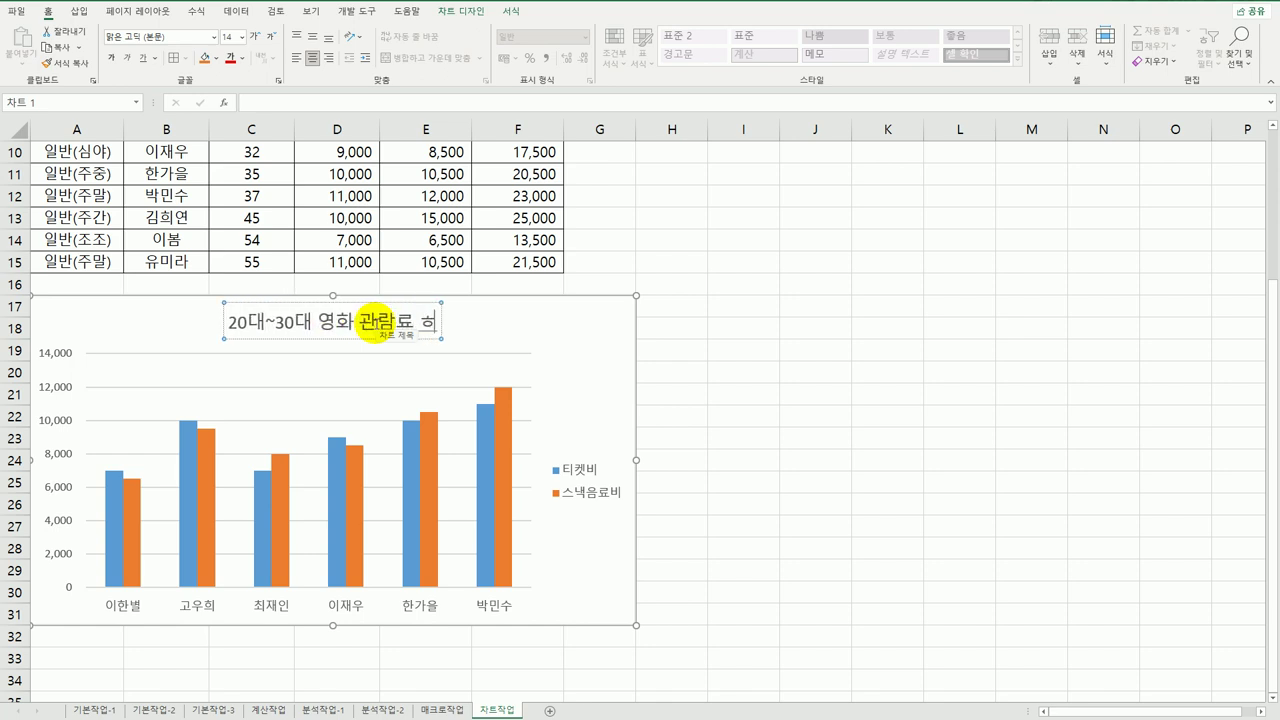
click(663, 409)
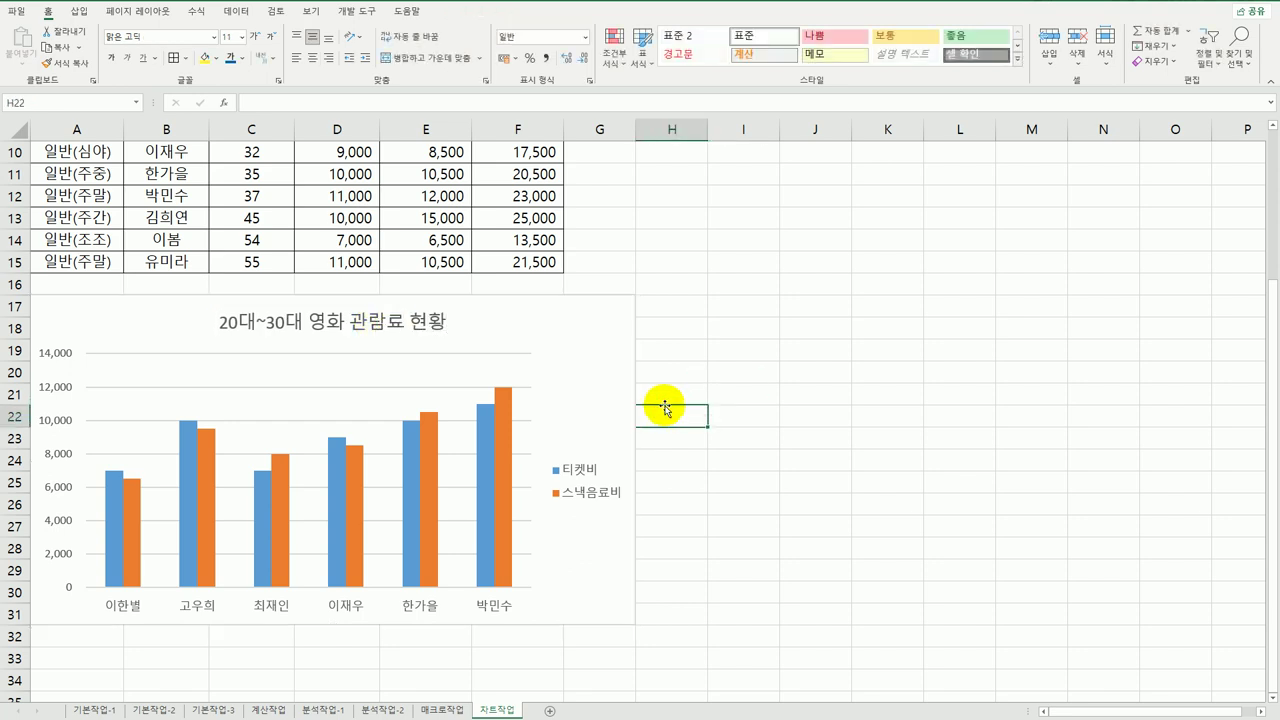
Insert spaces around the tilde in the chart title to read 20대 ~ 30대 영화 관람료 현황
scroll(664, 407, up, 3)
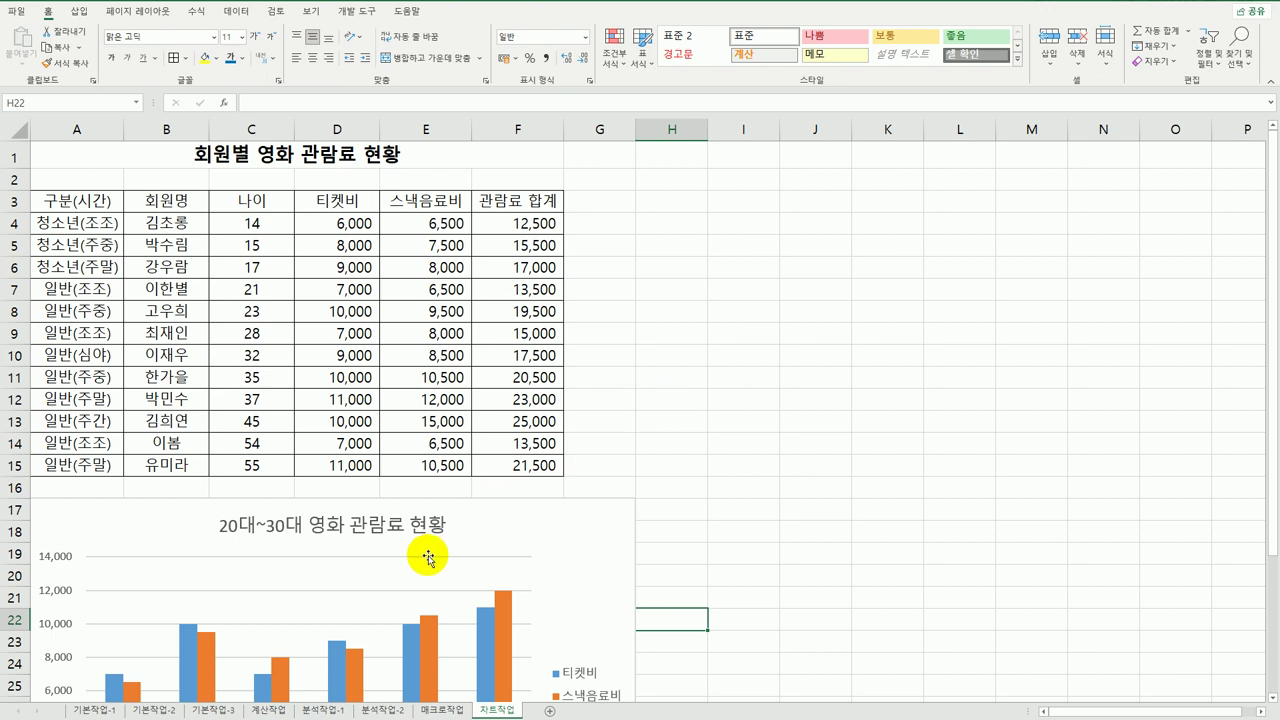
click(262, 522)
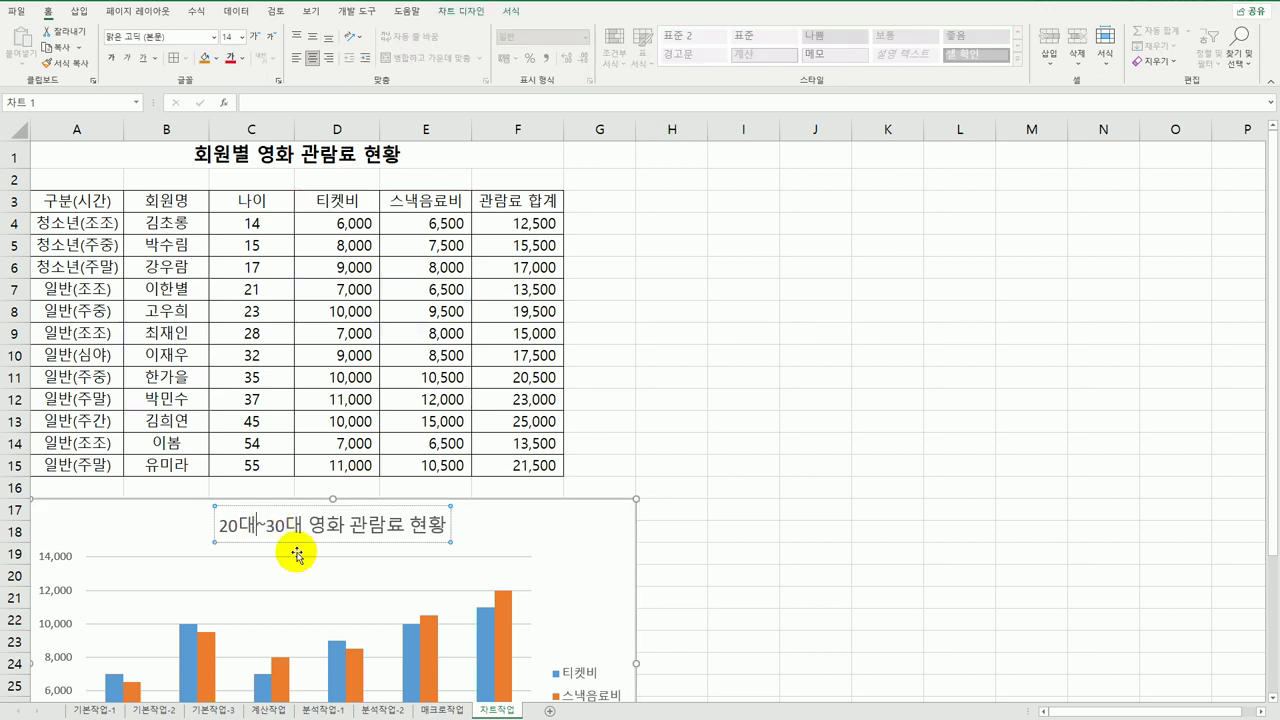
click(262, 527)
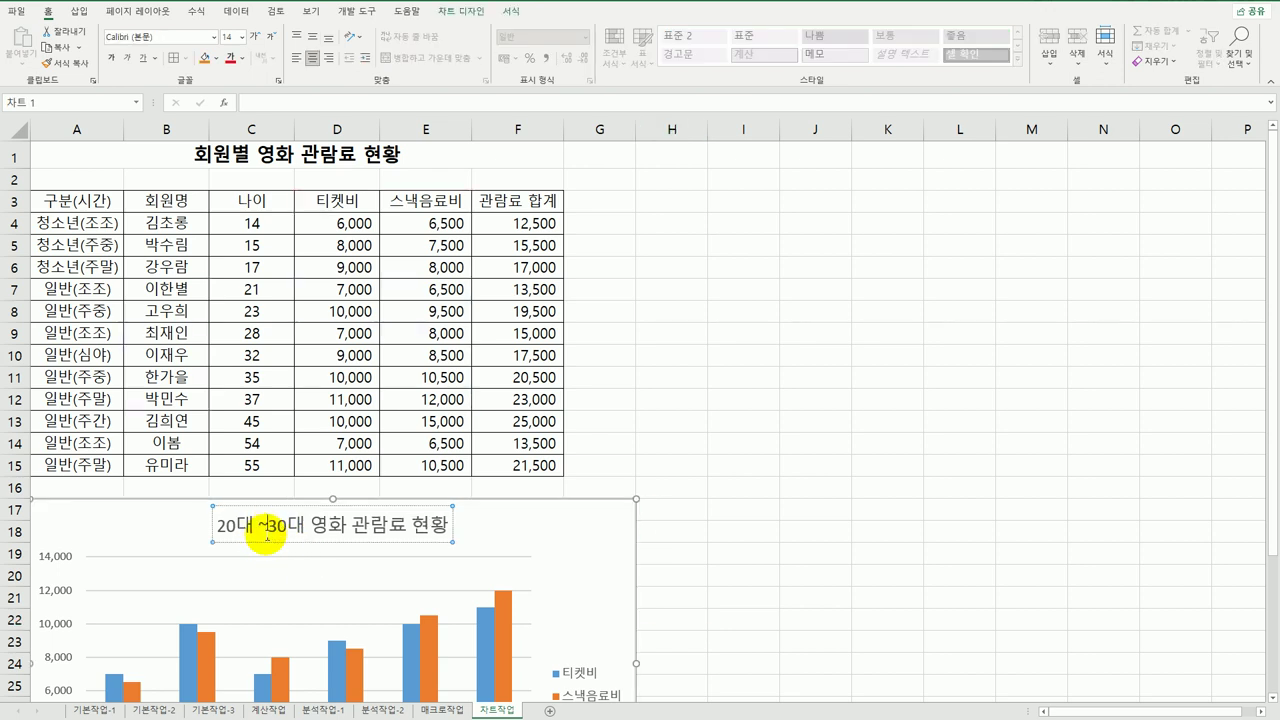
key(Right)
click(736, 569)
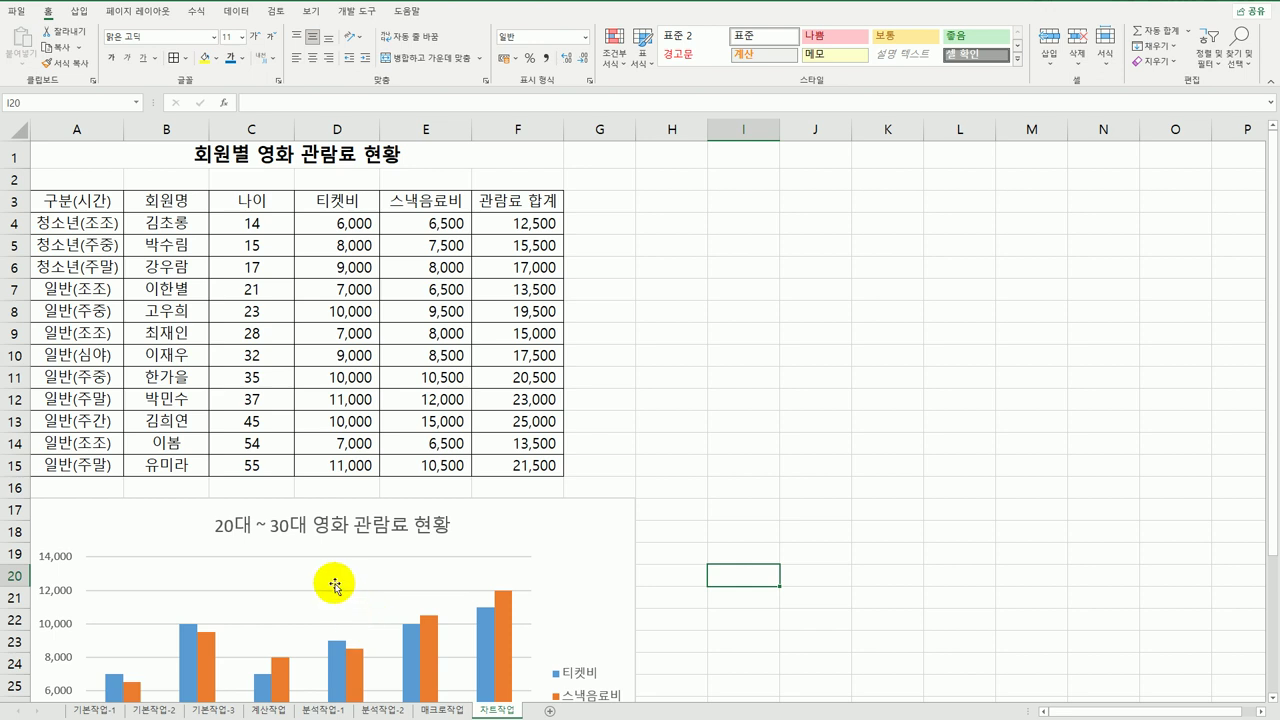
Set the font of the chart title to 굴림
click(365, 533)
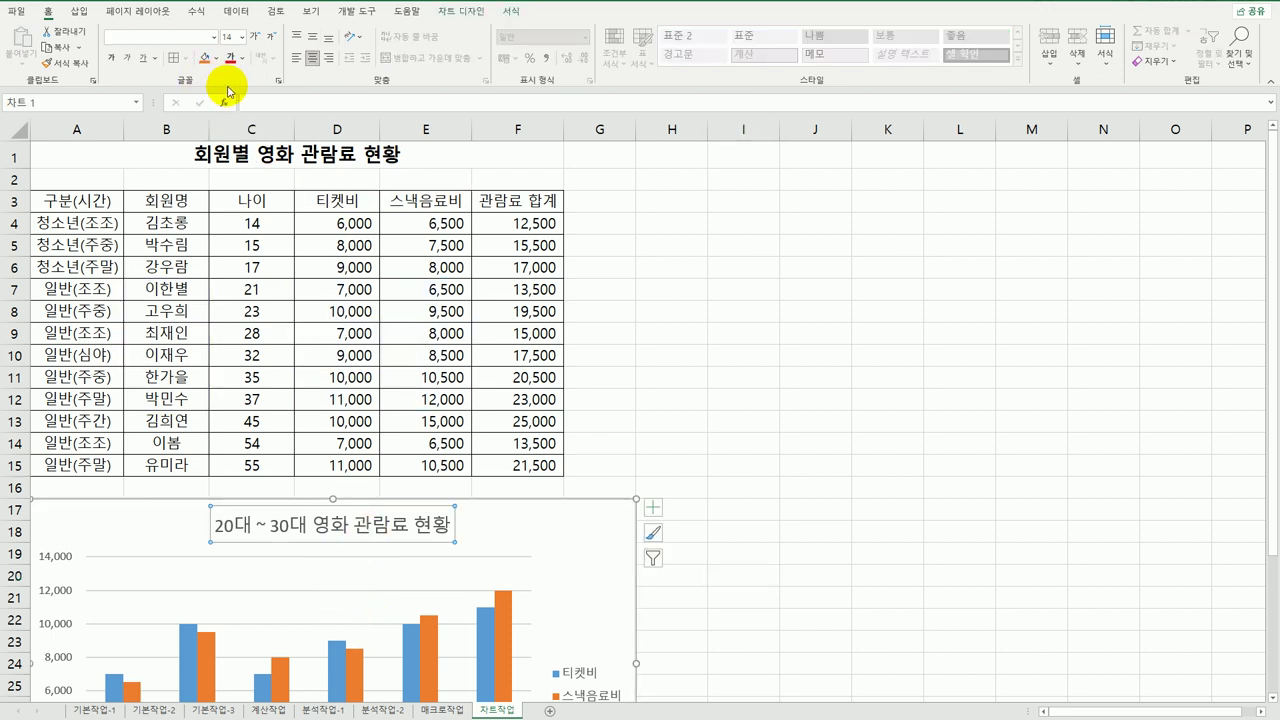
click(213, 37)
scroll(200, 312, down, 20)
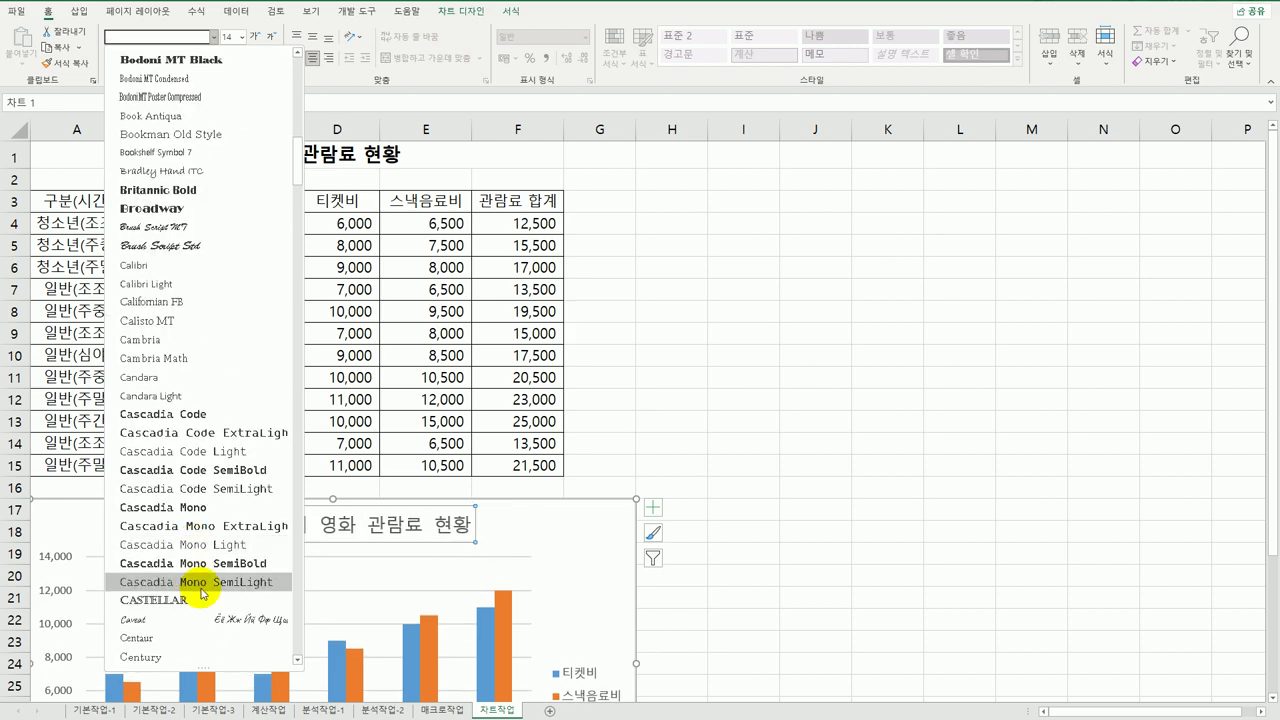
scroll(200, 592, down, 20)
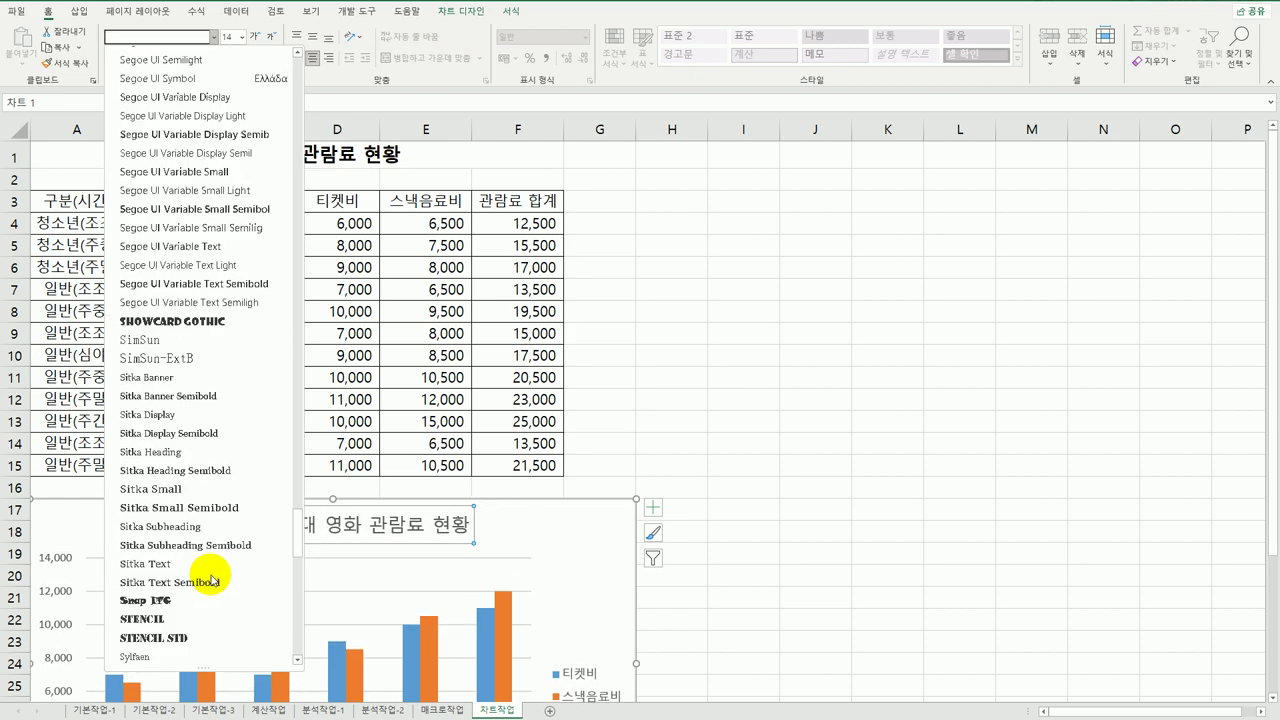
scroll(220, 378, up, 6)
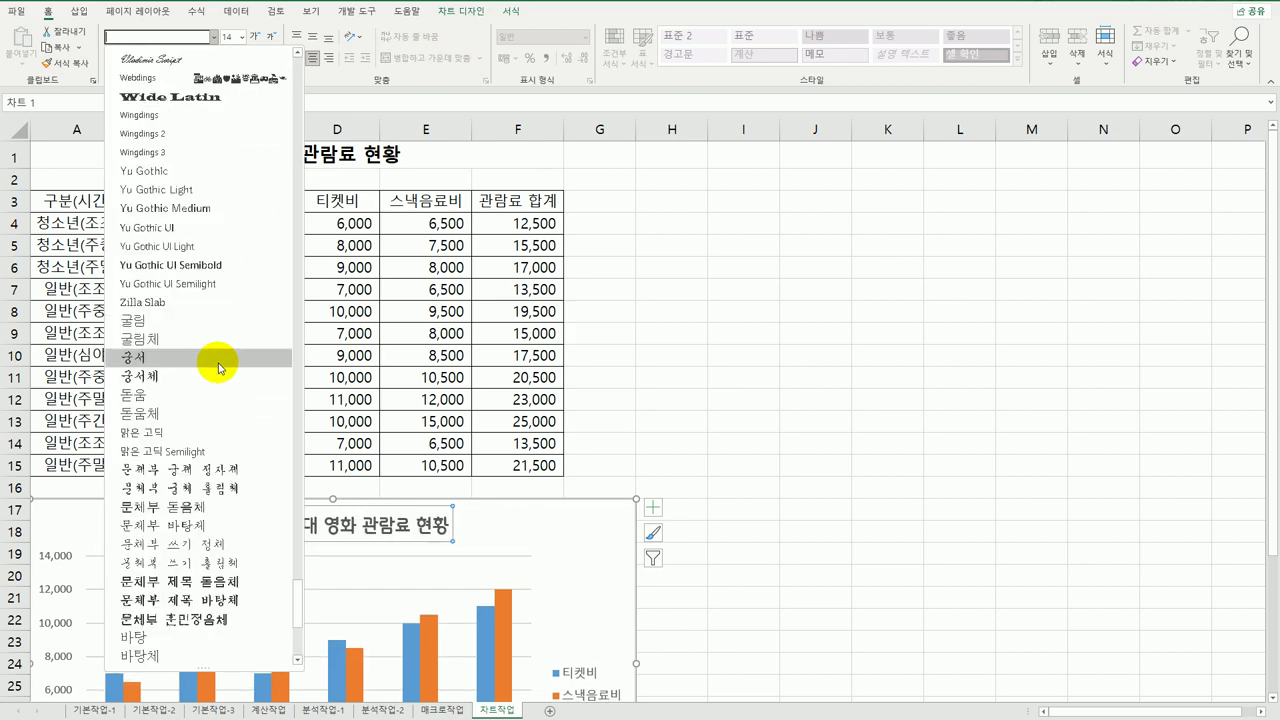
click(157, 324)
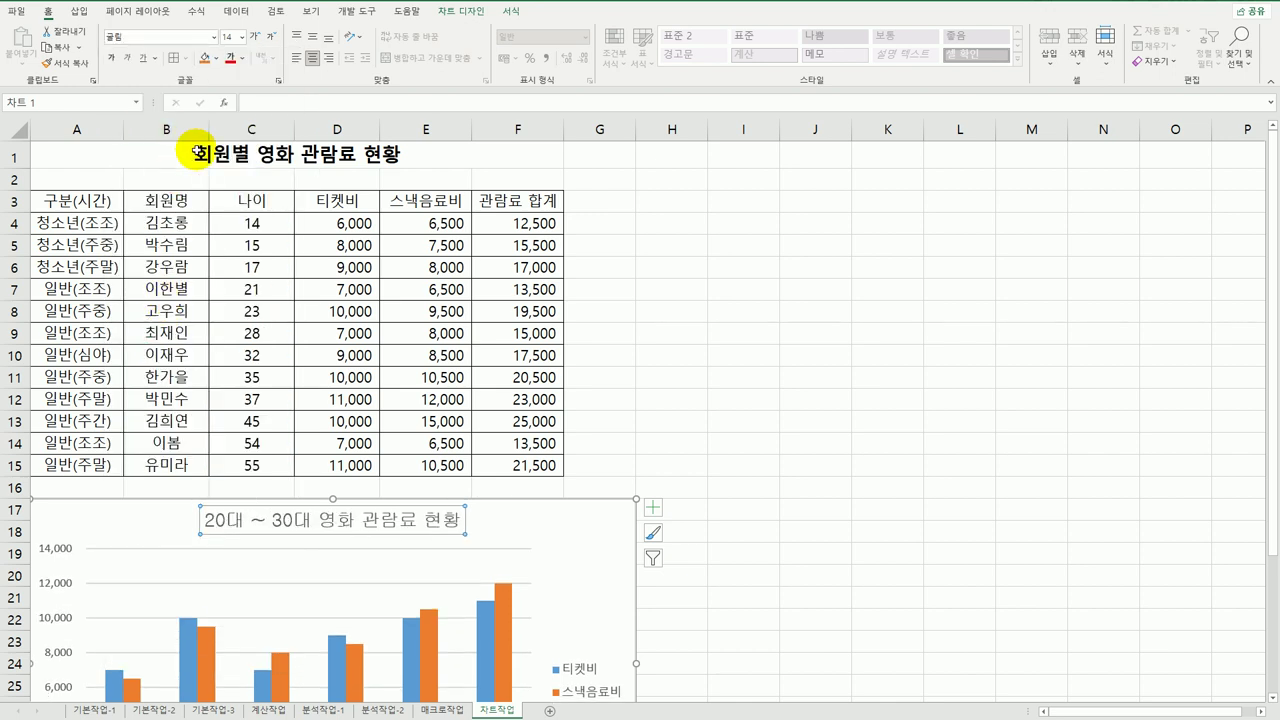
Format the chart title as bold, italic and underlined at font size 16
click(112, 58)
click(127, 62)
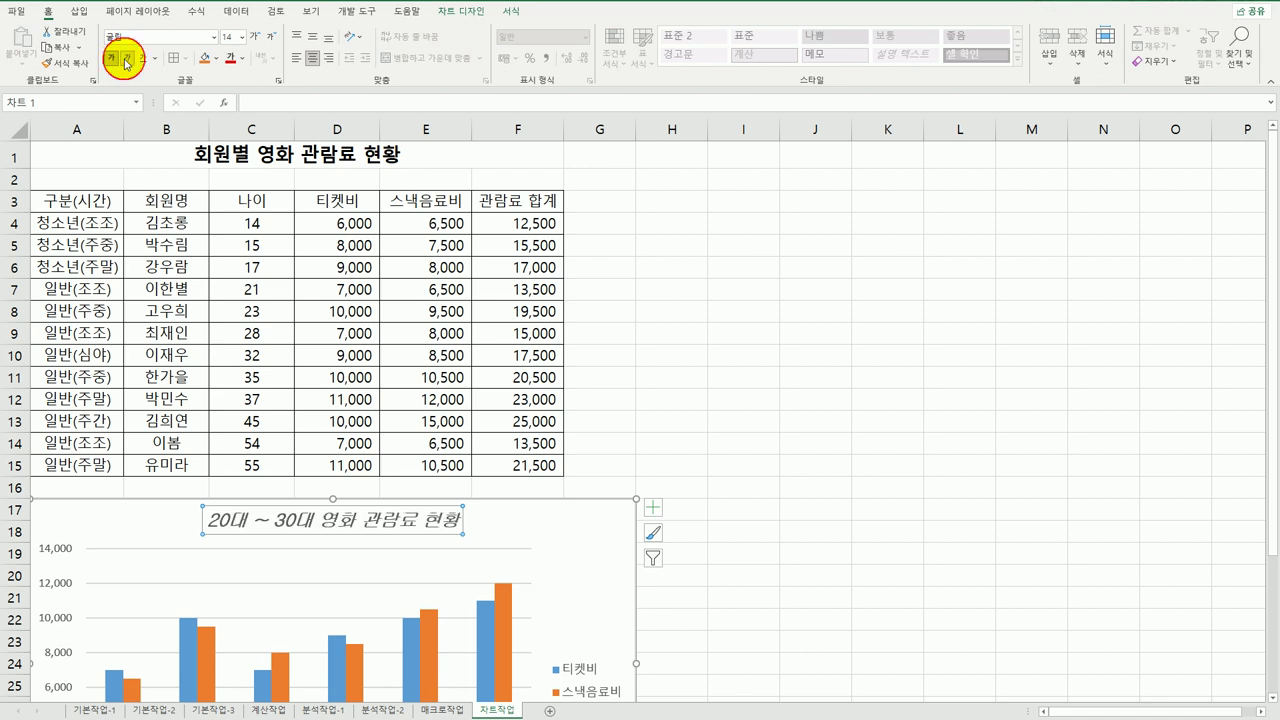
click(257, 40)
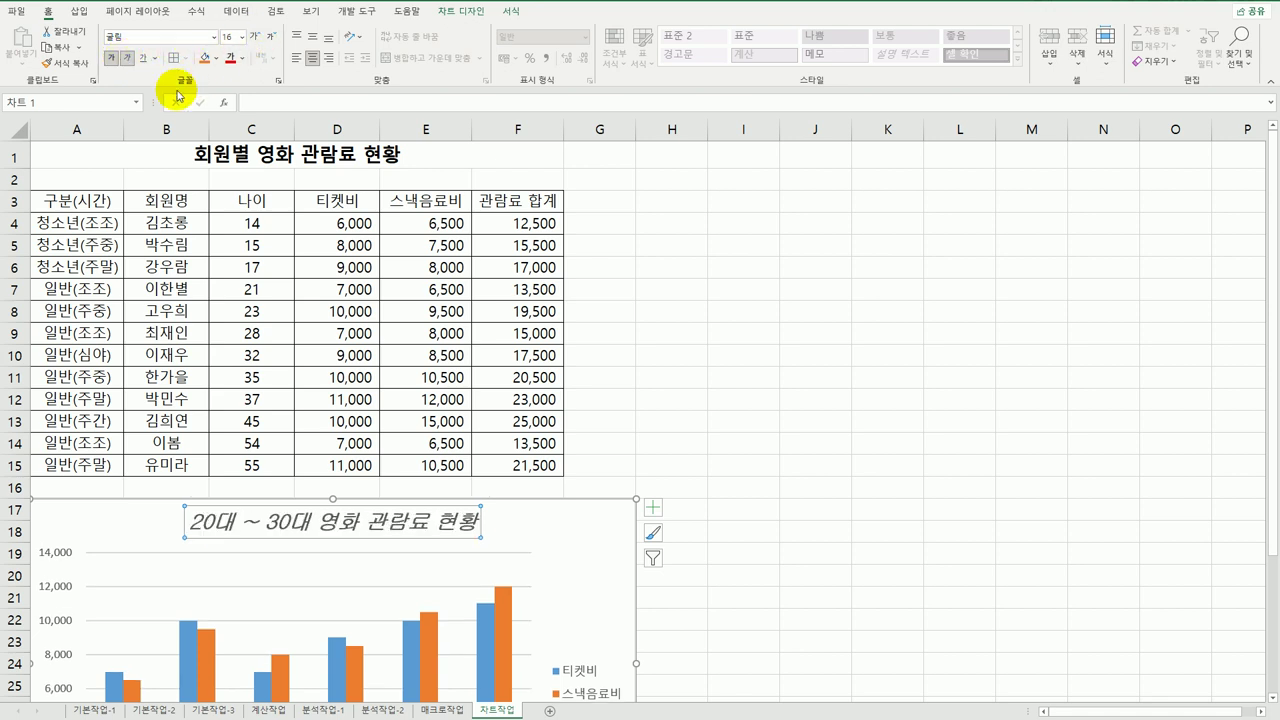
click(143, 58)
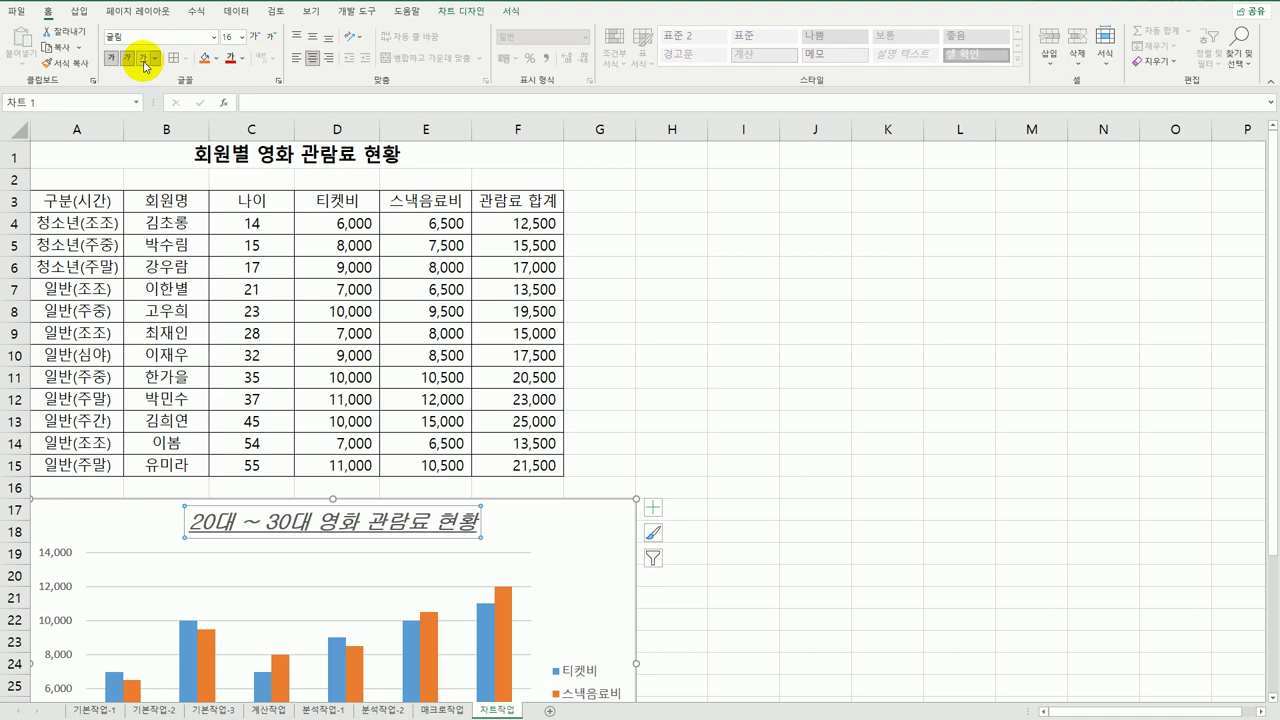
click(886, 458)
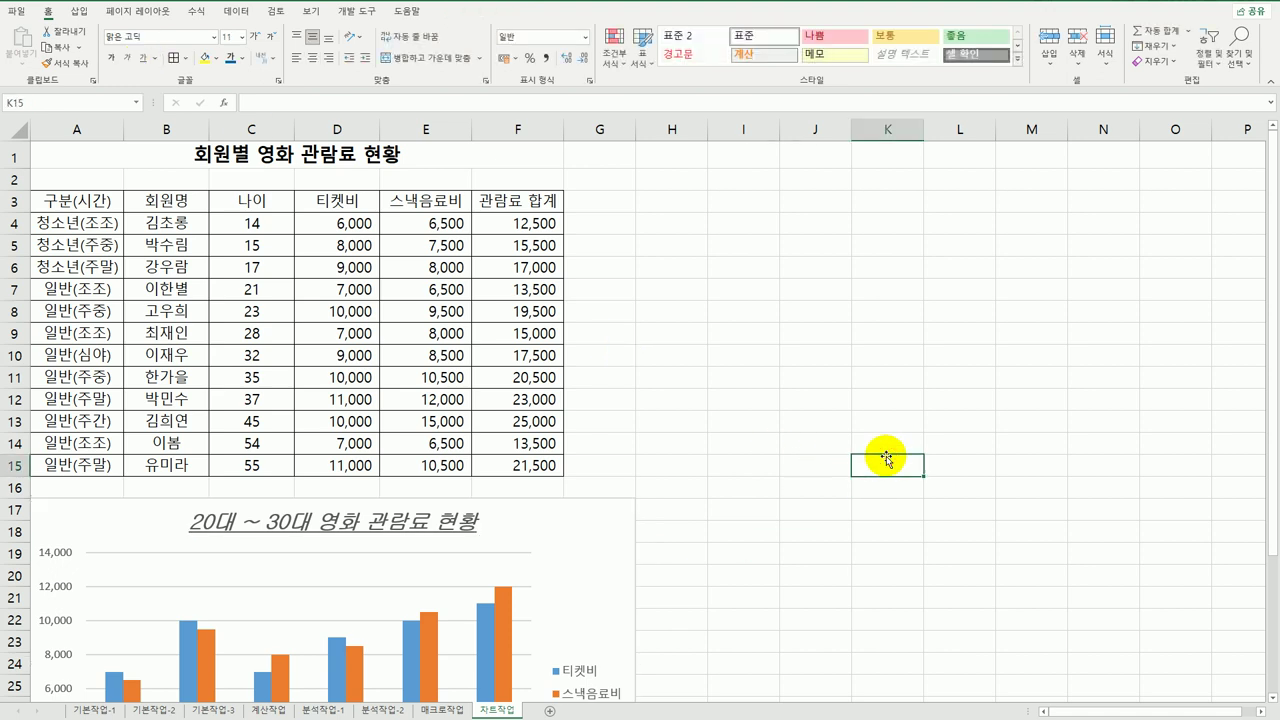
Set the maximum bound of the chart's vertical value axis to 12000
scroll(886, 458, down, 3)
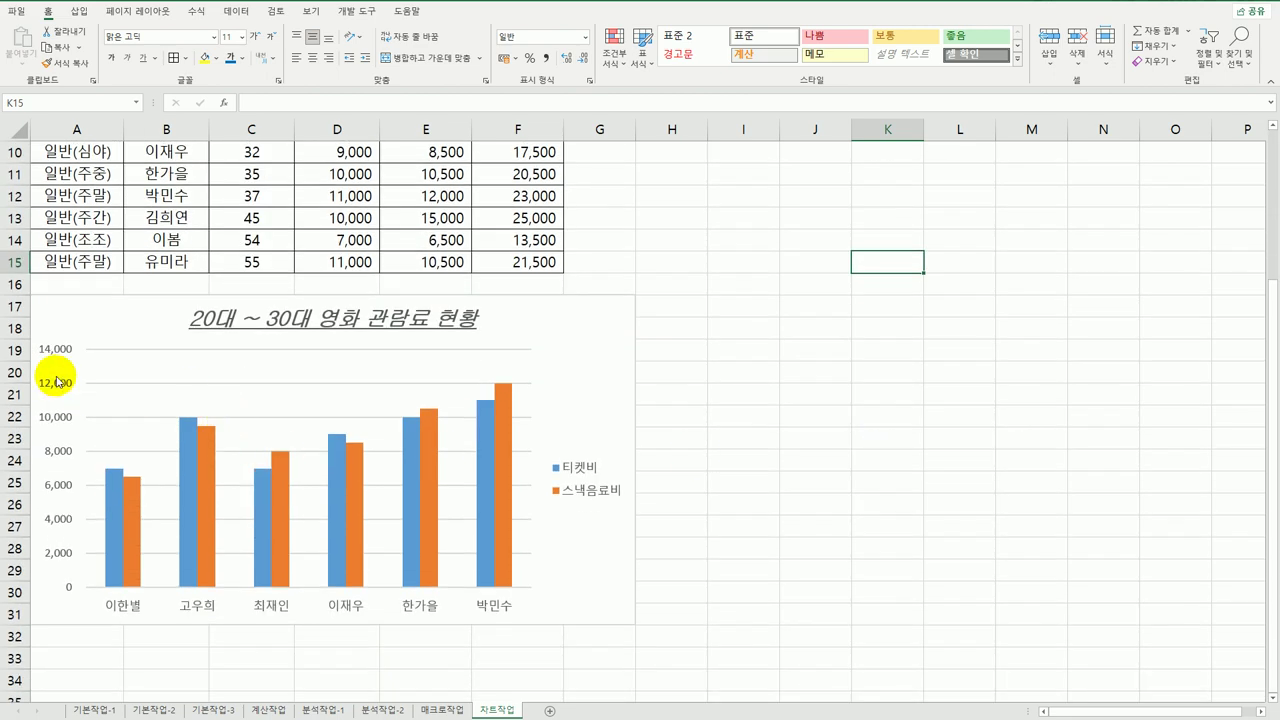
click(57, 394)
right_click(57, 394)
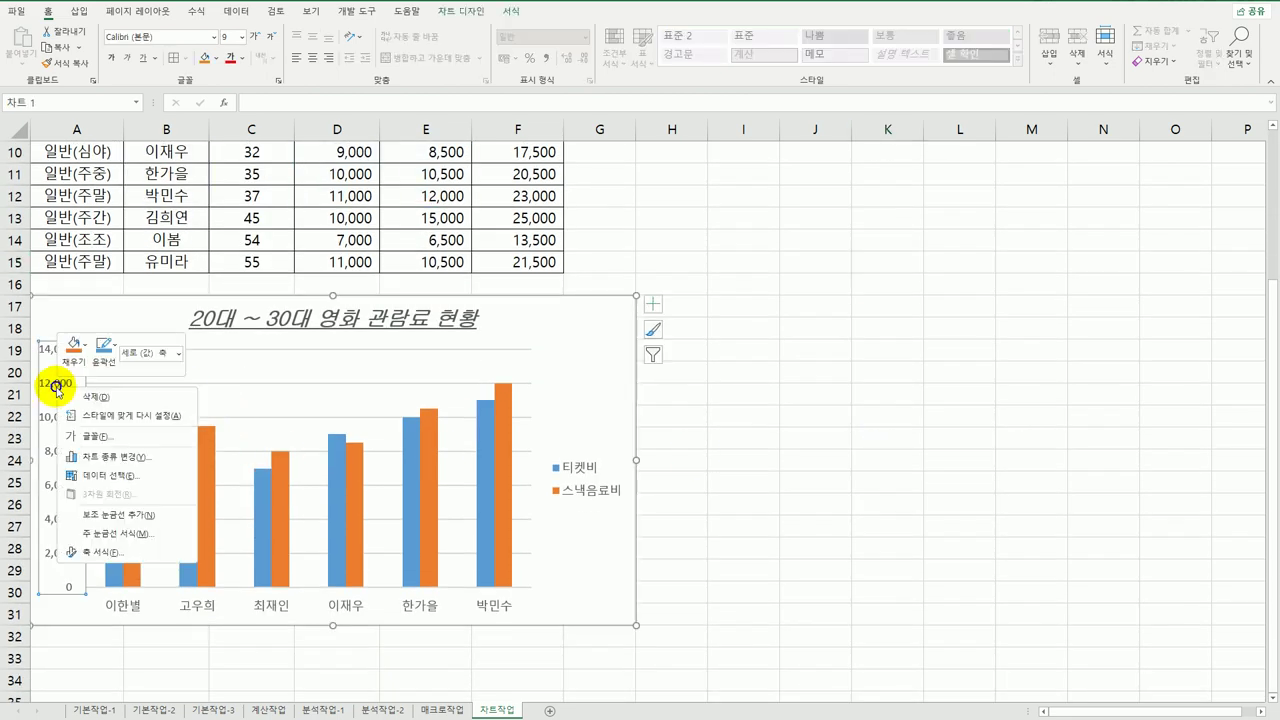
click(131, 551)
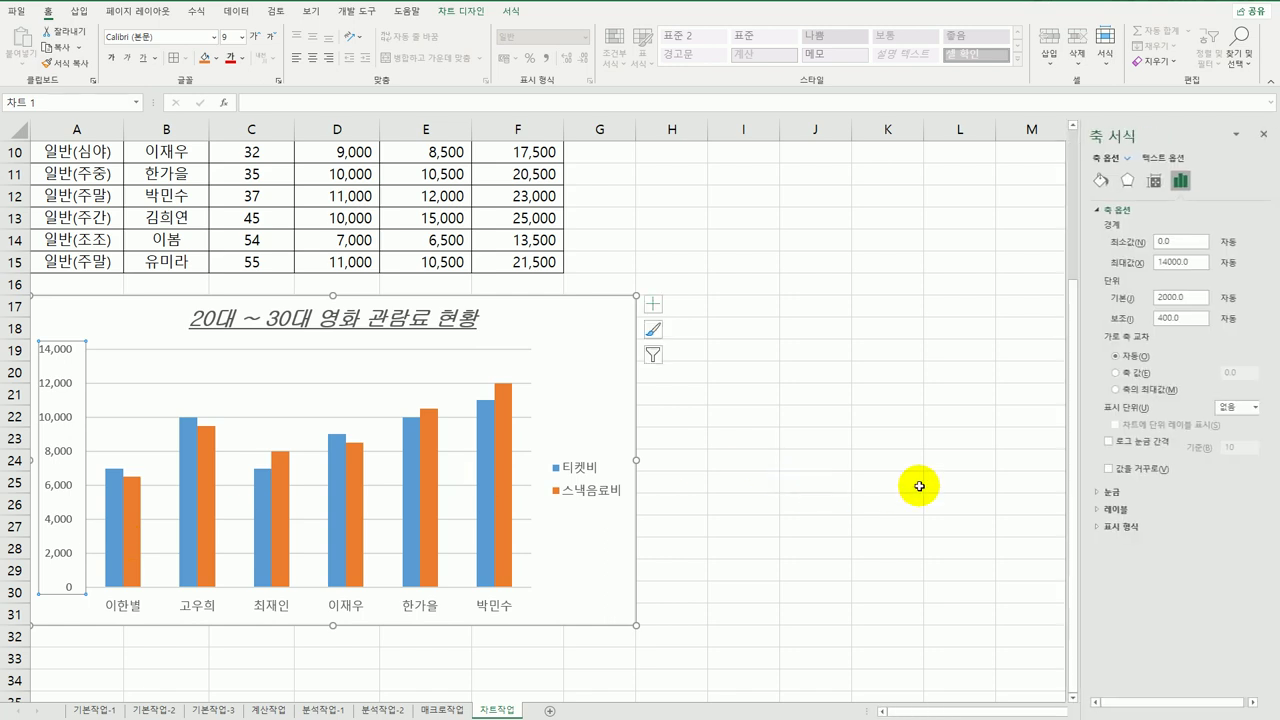
double_click(1186, 262)
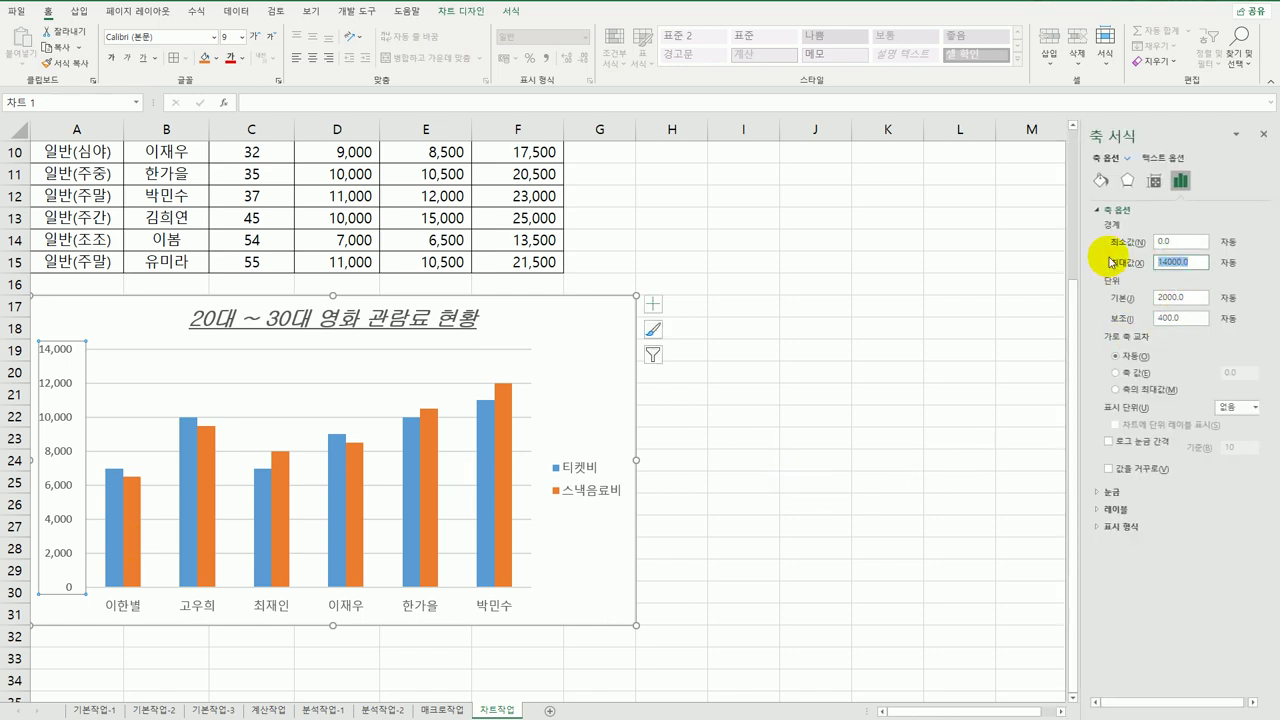
text(1)
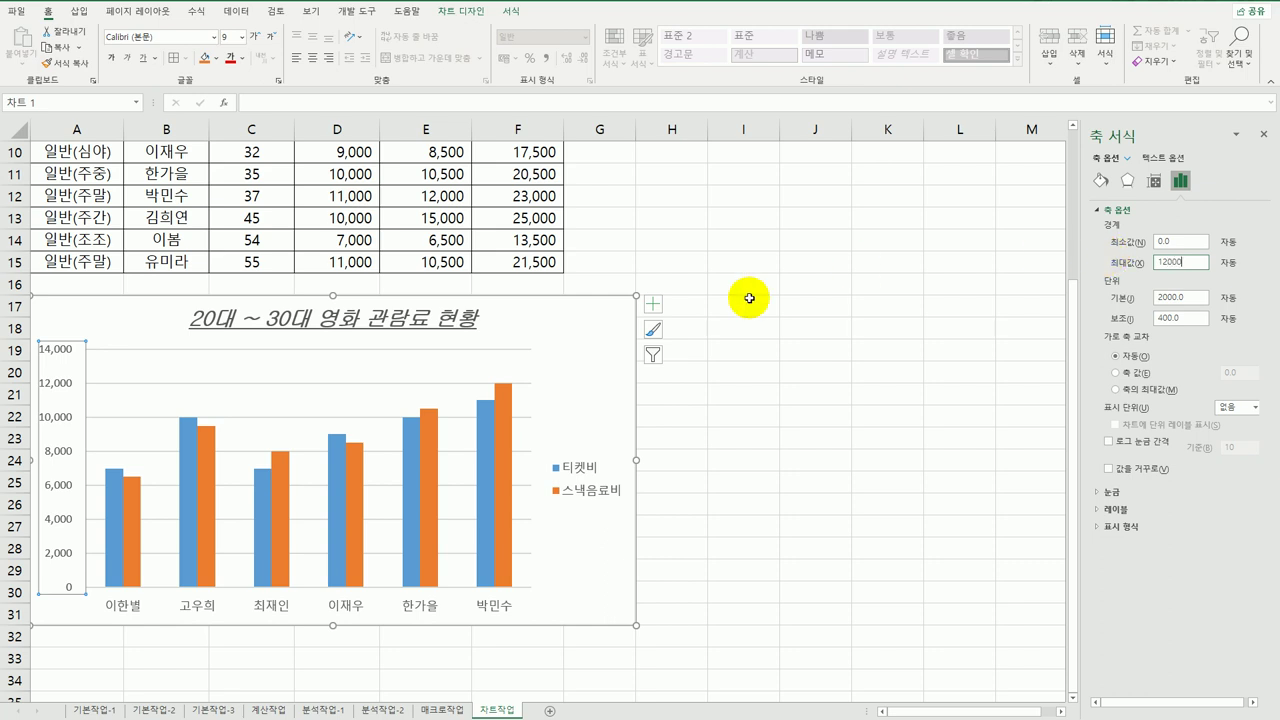
click(608, 340)
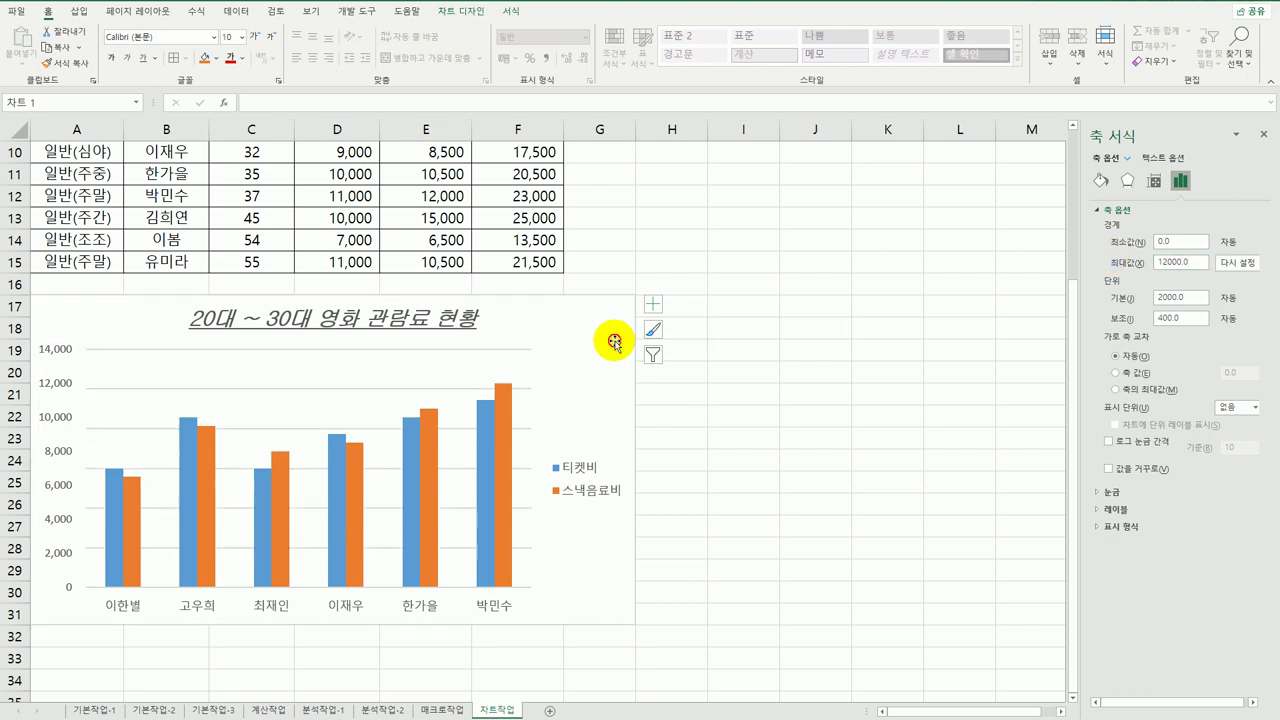
Add a data table with legend keys (범례 표지 포함) and primary major vertical gridlines (기본 주 세로) to the chart
click(653, 303)
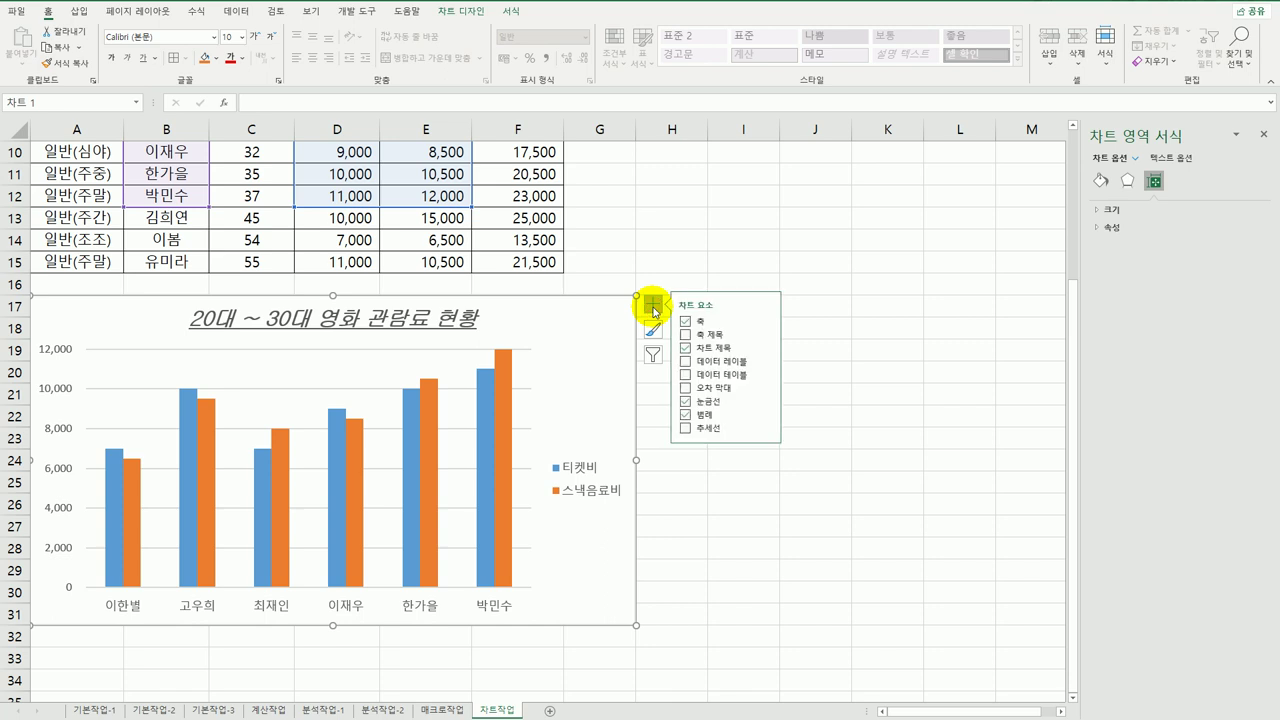
click(767, 376)
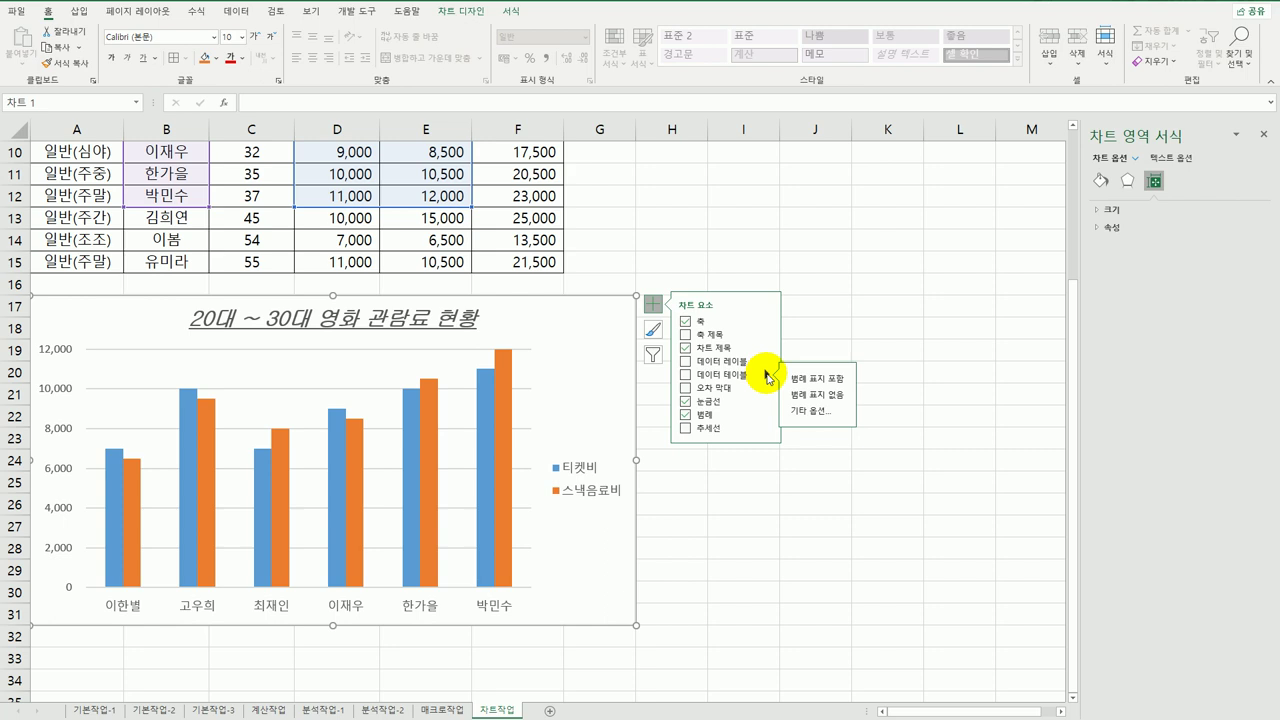
click(816, 380)
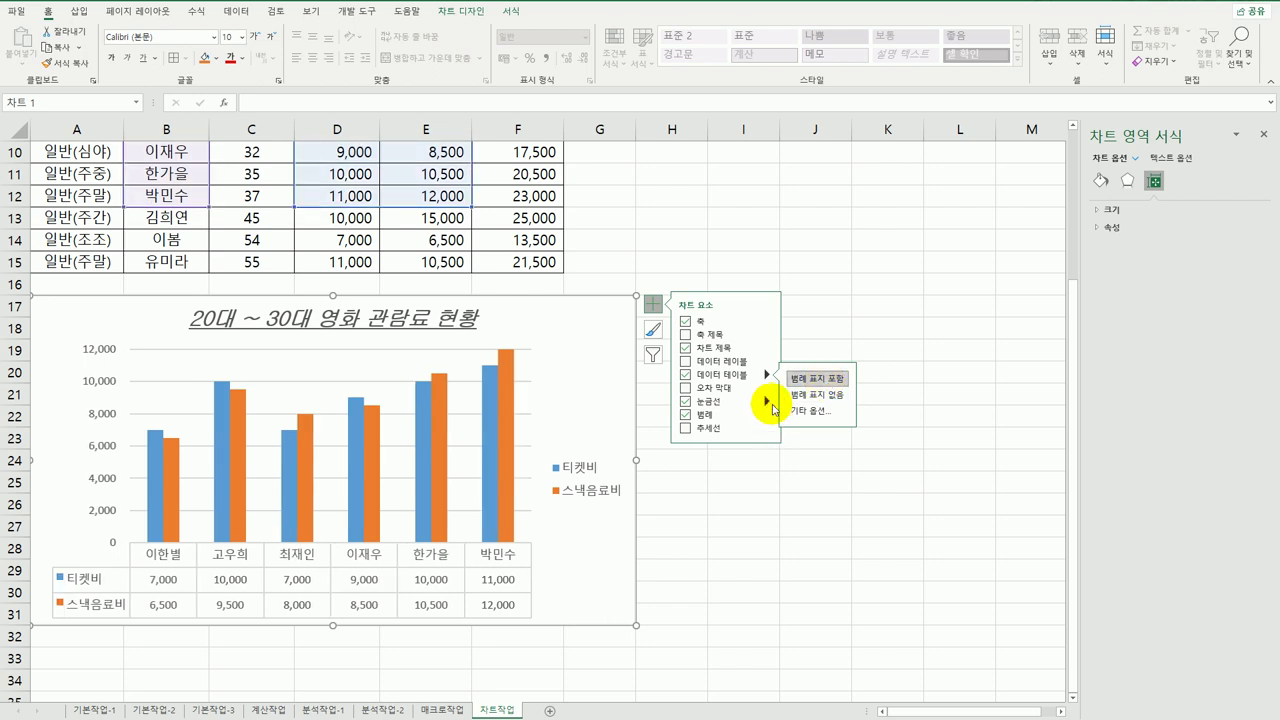
click(772, 402)
click(823, 418)
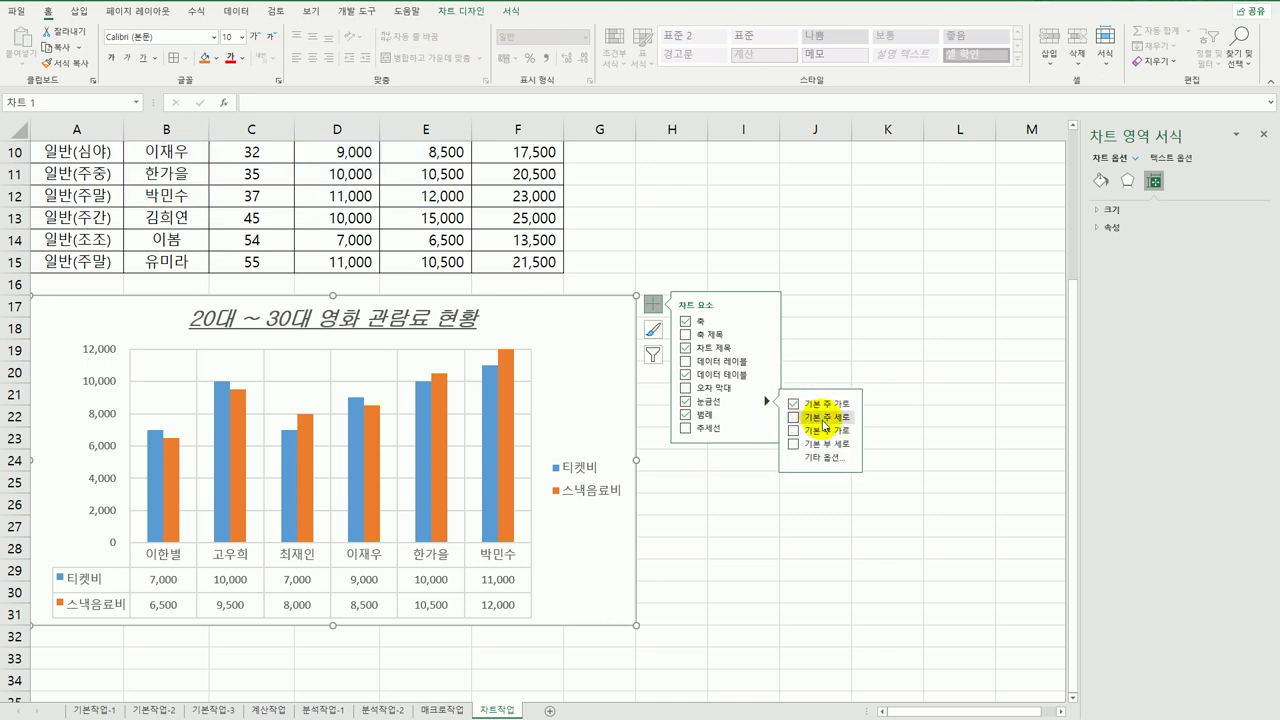
click(824, 420)
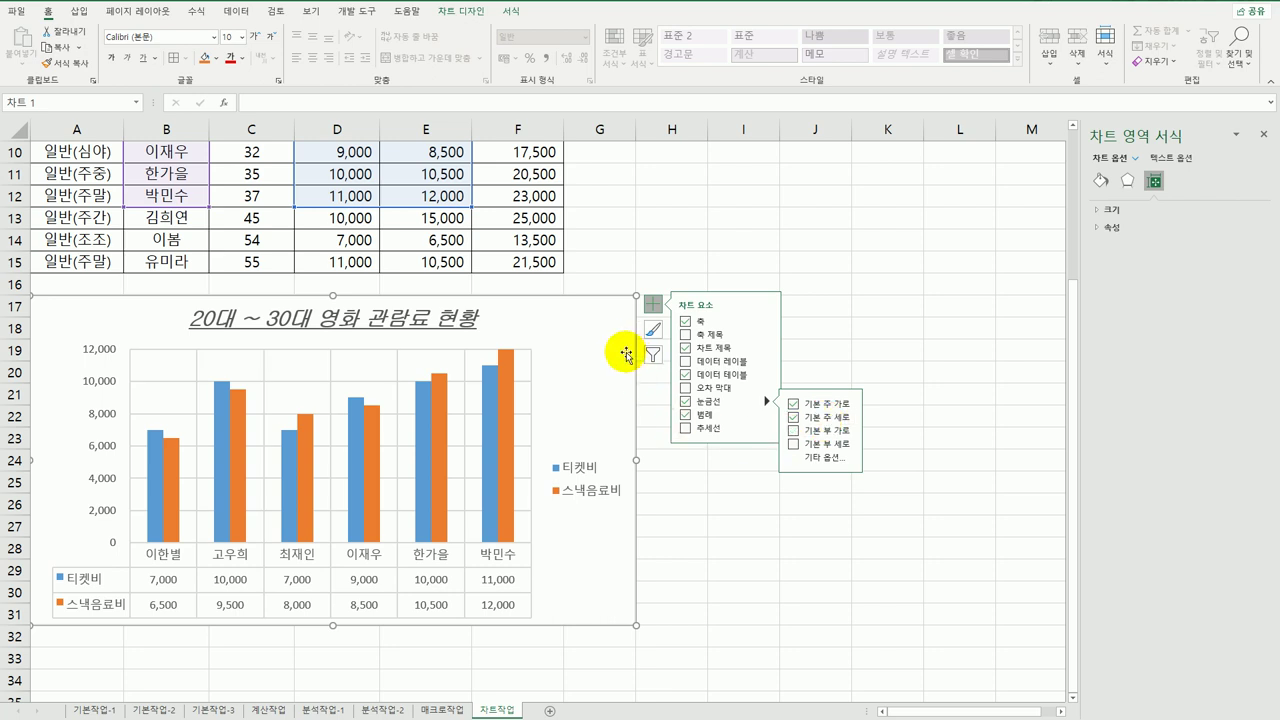
Give the chart area a border 2 pt wide with rounded corners (둥근 모서리)
click(1100, 183)
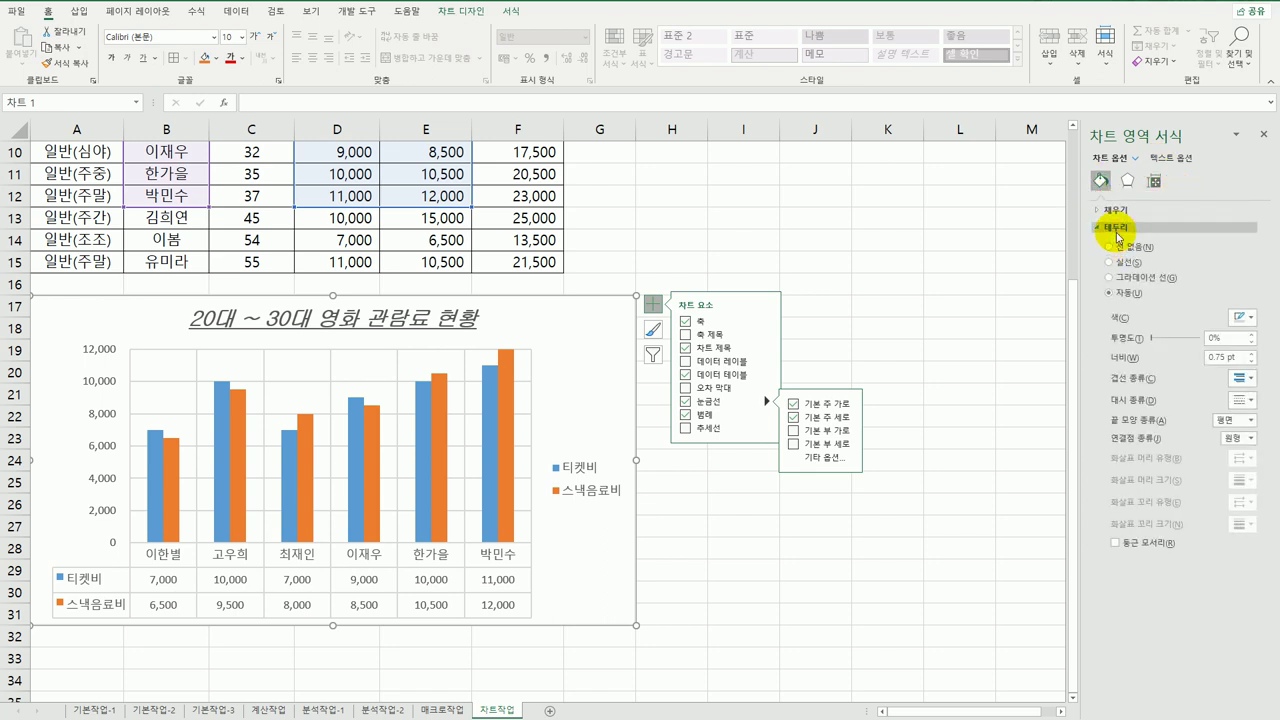
click(1110, 209)
click(1115, 230)
triple_click(1228, 357)
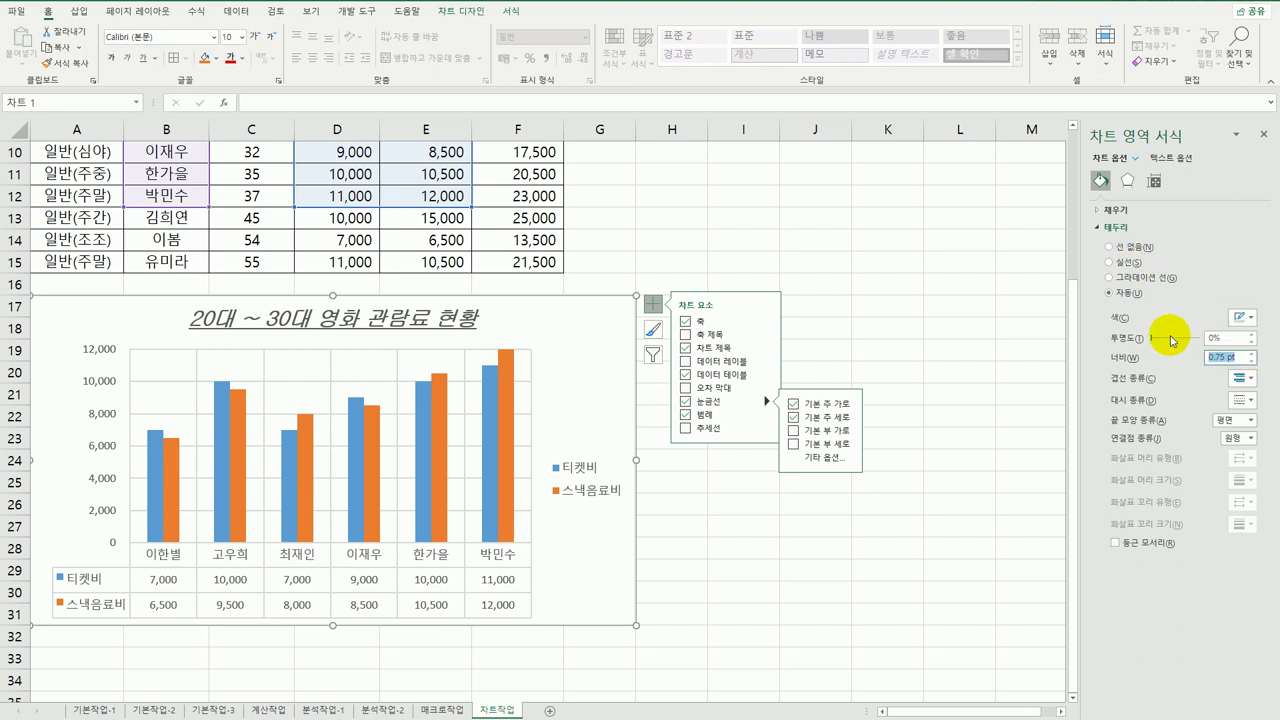
text(2)
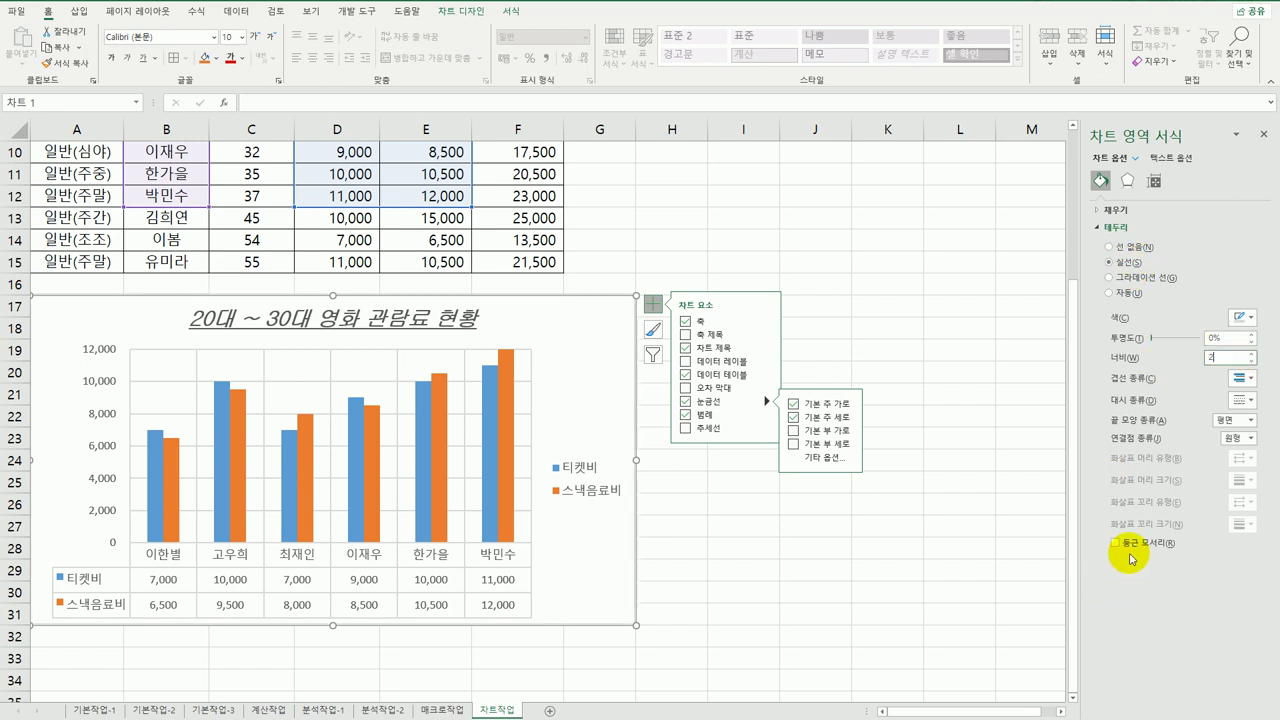
click(1130, 545)
click(815, 606)
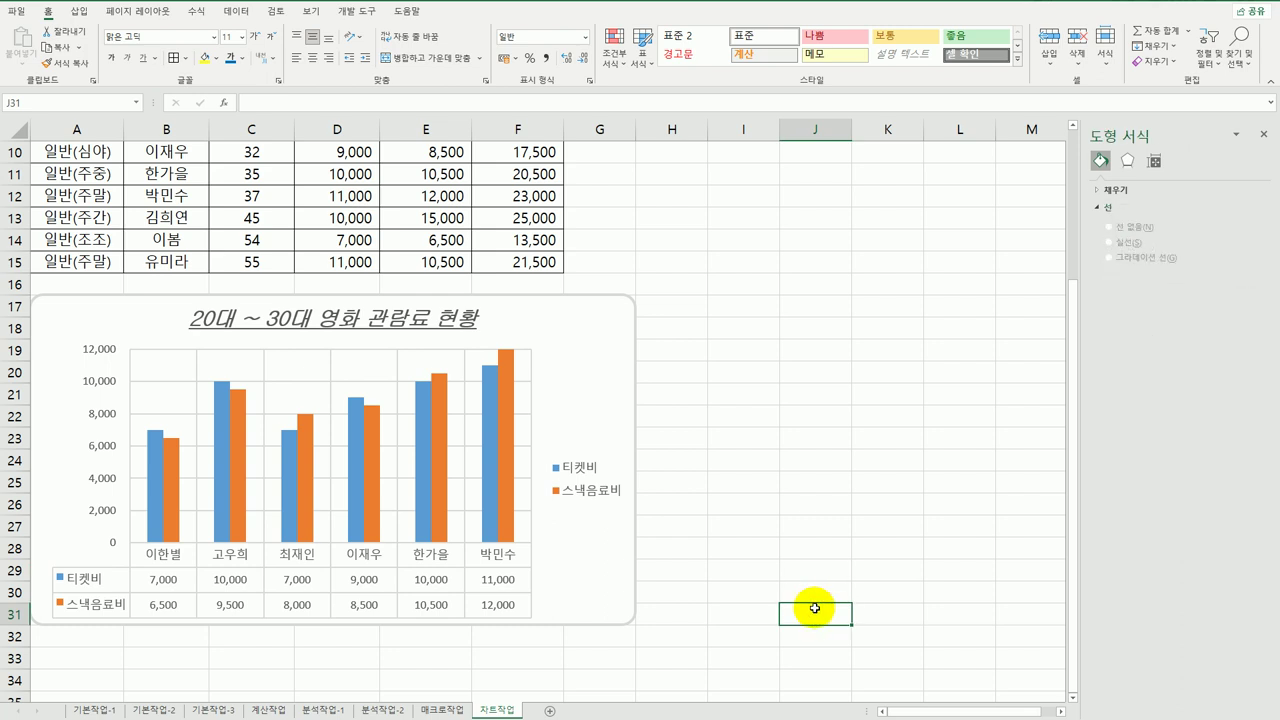
click(822, 605)
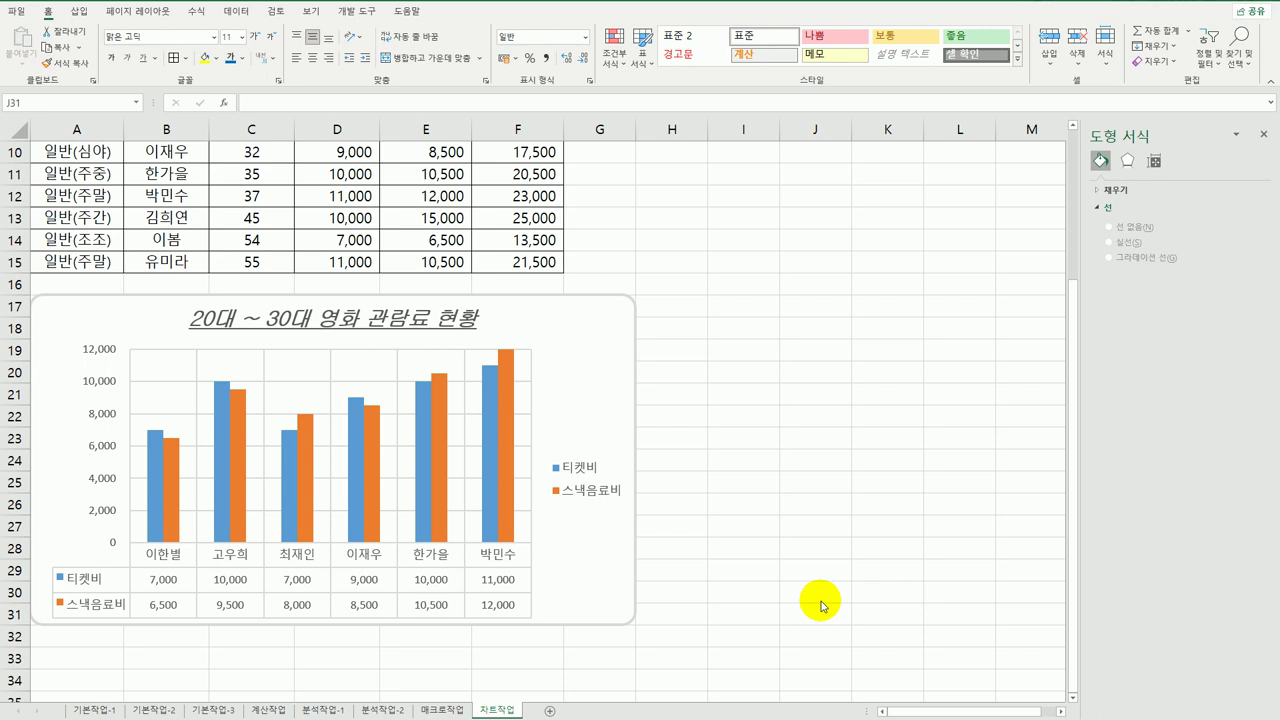
click(820, 604)
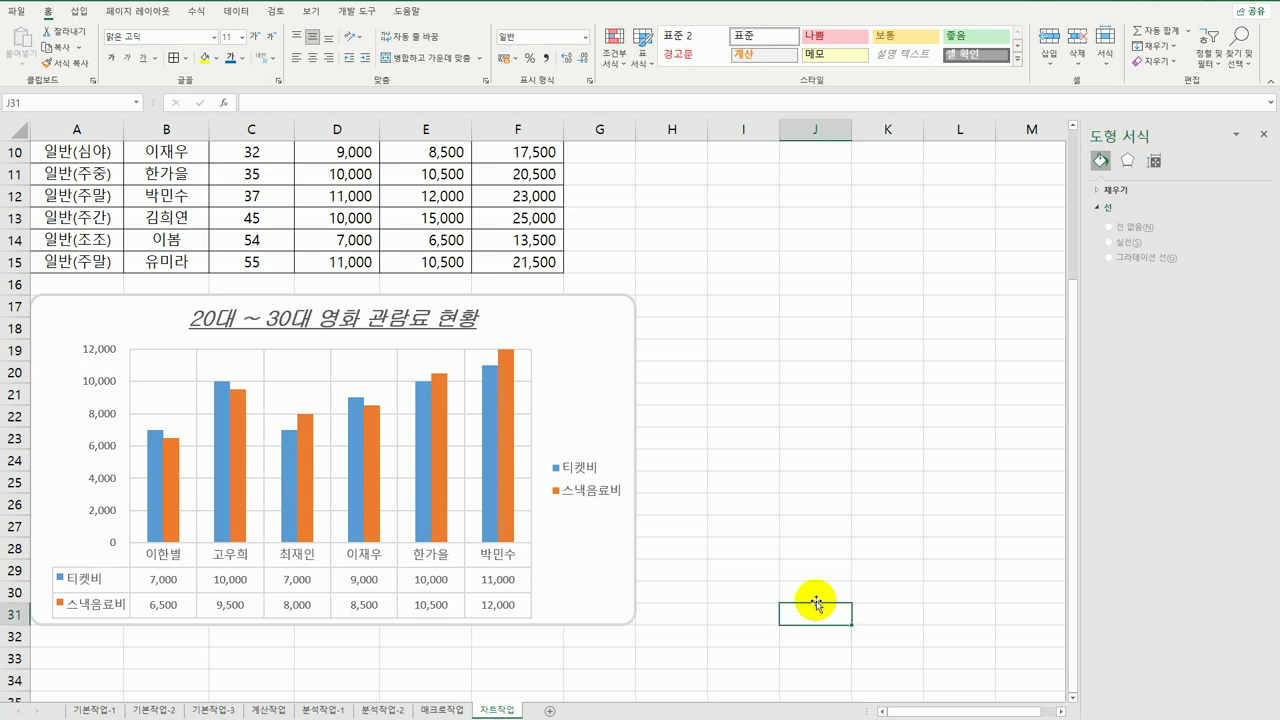